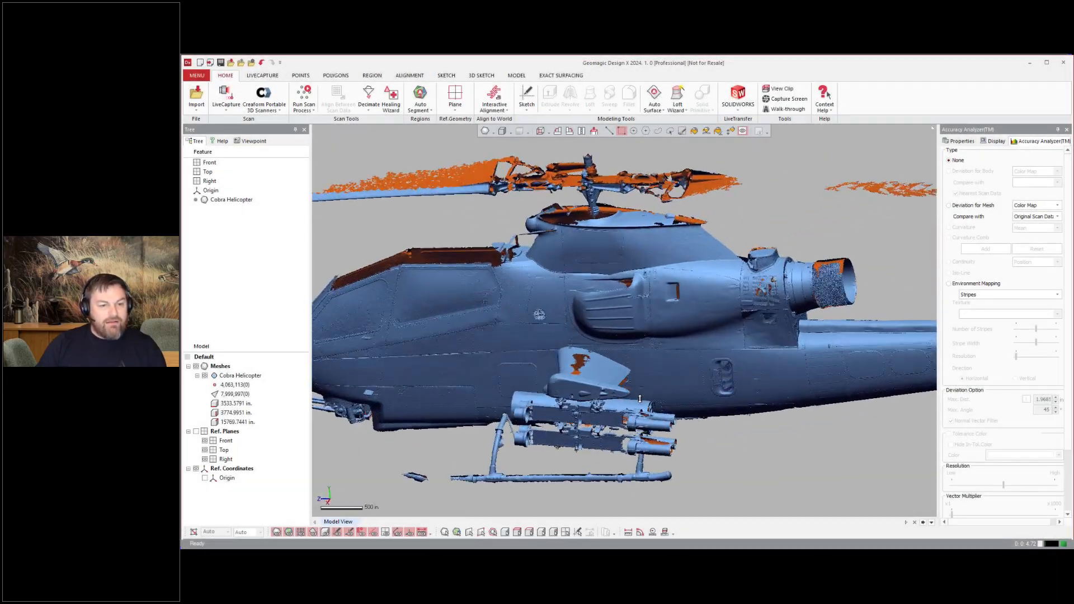
Step: Open Fill Holes and fill the holes along the landing skid tube
{"action": "right_click_drag", "start_coordinate": [639, 399], "coordinate": [539, 384], "text": "shift"}
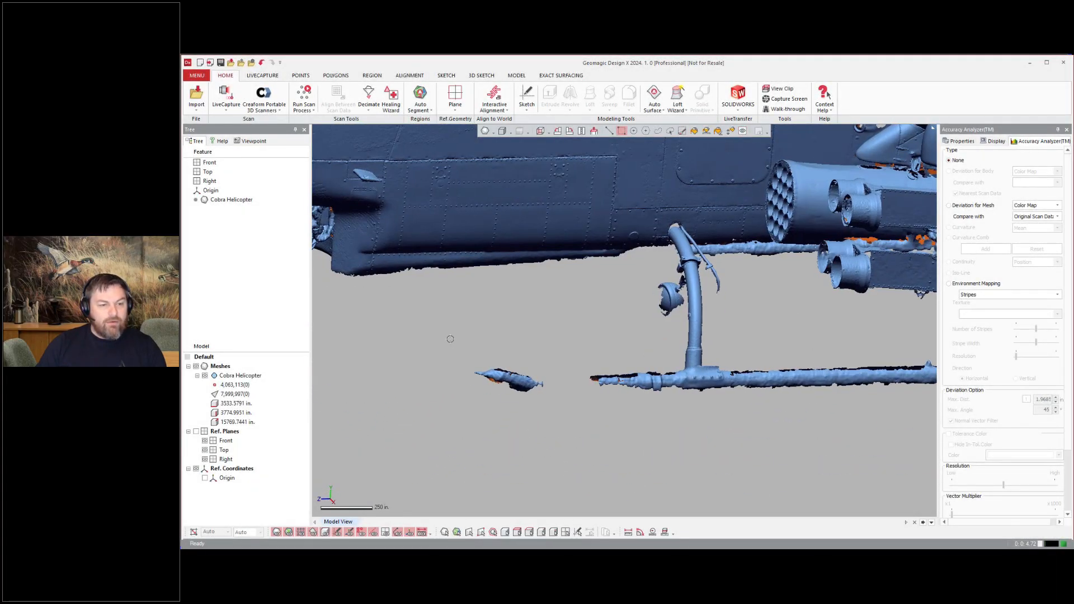
{"action": "left_click_drag", "start_coordinate": [422, 357], "coordinate": [544, 422]}
{"action": "right_click_drag", "start_coordinate": [631, 404], "coordinate": [646, 292]}
{"action": "scroll", "coordinate": [740, 391], "scroll_direction": "up", "scroll_amount": 4}
{"action": "left_click", "coordinate": [343, 76]}
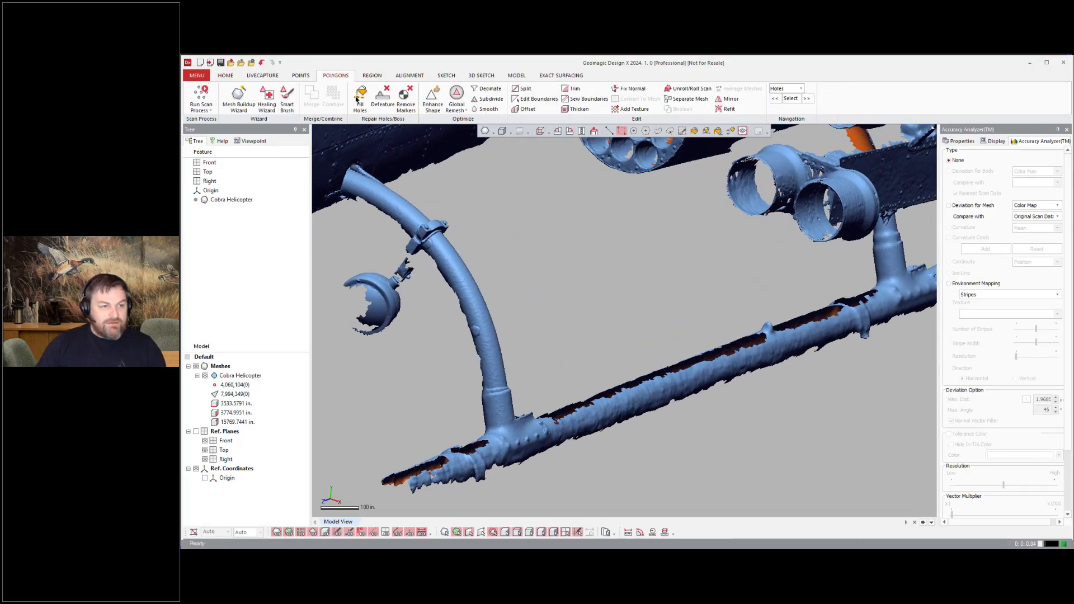
{"action": "left_click", "coordinate": [358, 99]}
{"action": "left_click", "coordinate": [601, 393]}
{"action": "left_click", "coordinate": [742, 352]}
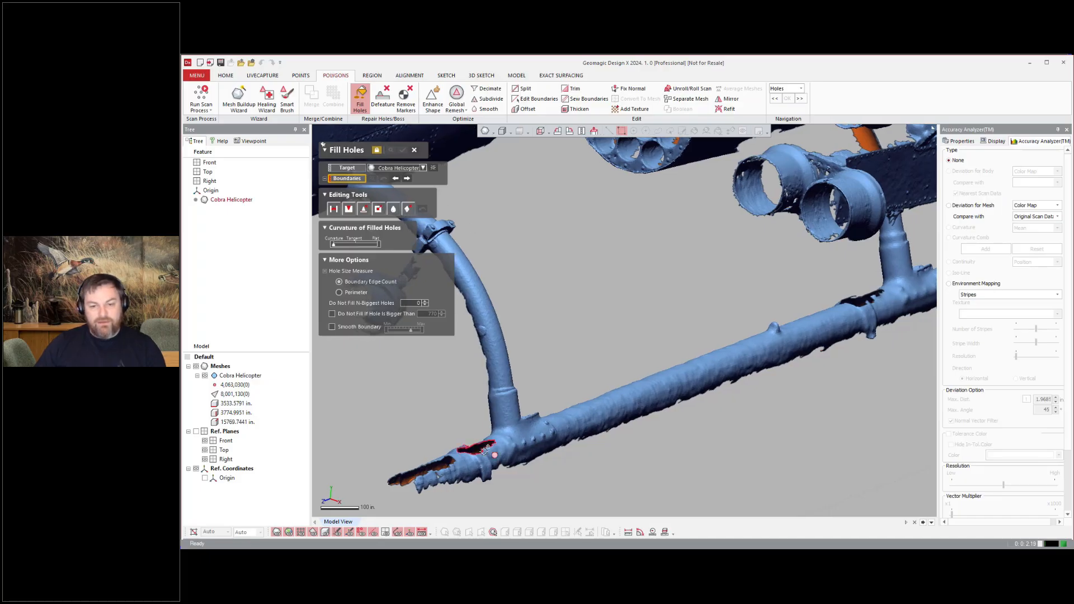
{"action": "right_click_drag", "start_coordinate": [720, 416], "coordinate": [646, 419], "text": "ctrl"}
{"action": "left_click", "coordinate": [785, 308]}
{"action": "left_click", "coordinate": [393, 447]}
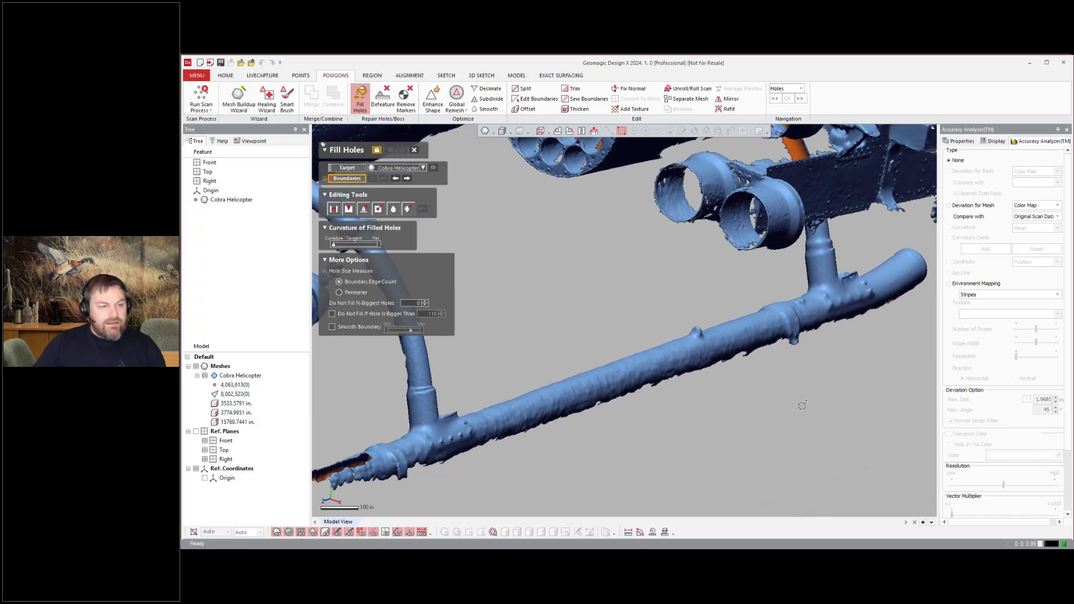
Step: Try to fill the hole on the stub wing's upper surface, then cancel Fill Holes
{"action": "right_click_drag", "start_coordinate": [803, 403], "coordinate": [532, 350]}
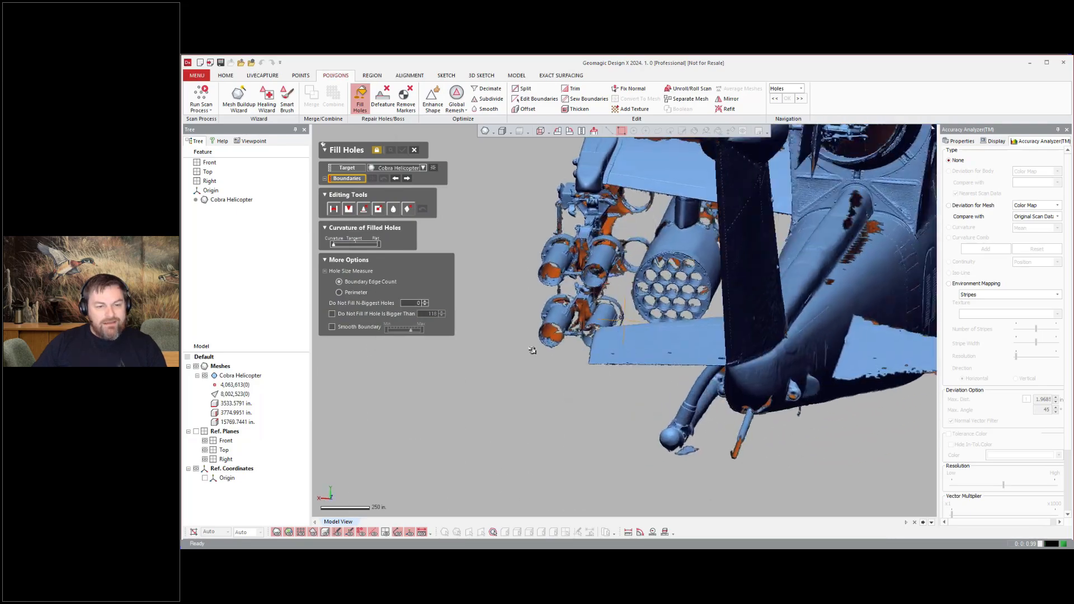
{"action": "scroll", "coordinate": [684, 445], "scroll_direction": "up", "scroll_amount": 9}
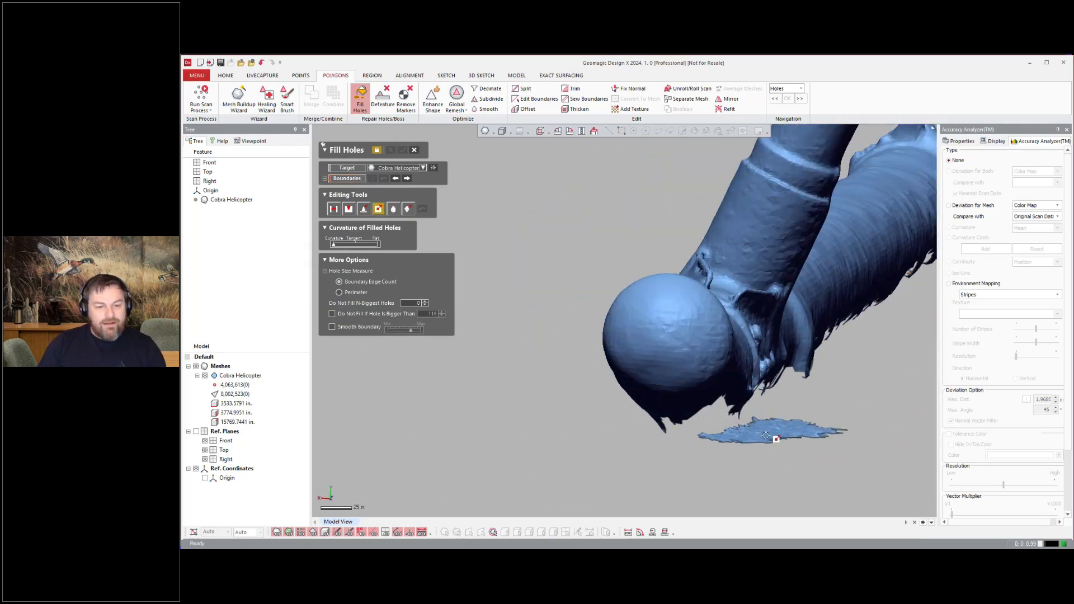
{"action": "scroll", "coordinate": [635, 434], "scroll_direction": "down", "scroll_amount": 8}
{"action": "right_click_drag", "start_coordinate": [635, 434], "coordinate": [583, 319]}
{"action": "scroll", "coordinate": [569, 296], "scroll_direction": "up", "scroll_amount": 6}
{"action": "left_click", "coordinate": [378, 208]}
{"action": "scroll", "coordinate": [645, 353], "scroll_direction": "up", "scroll_amount": 5}
{"action": "left_click", "coordinate": [651, 366]}
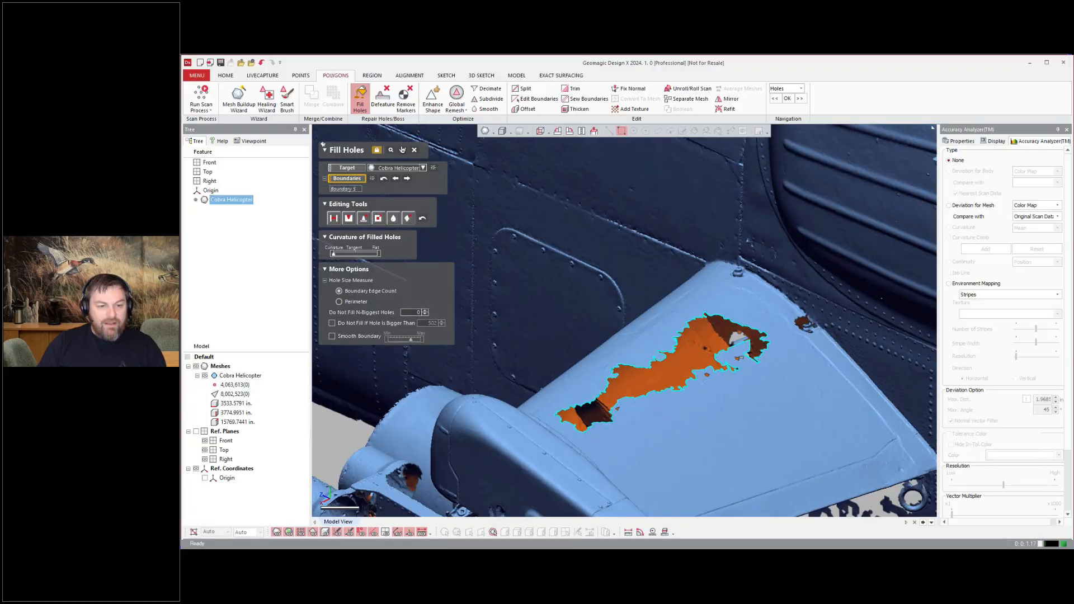
{"action": "right_click_drag", "start_coordinate": [842, 329], "coordinate": [613, 323]}
{"action": "scroll", "coordinate": [723, 400], "scroll_direction": "down", "scroll_amount": 5}
{"action": "left_click", "coordinate": [414, 149]}
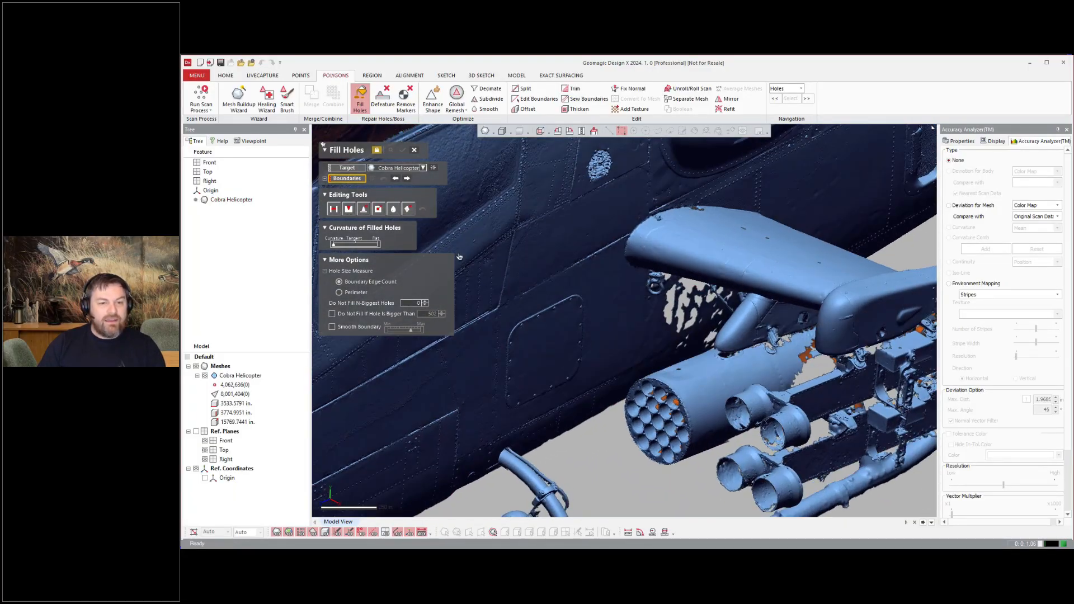
Step: Clip the view with an Inside Box view clip around the side panel below the stub wing
{"action": "scroll", "coordinate": [567, 246], "scroll_direction": "down", "scroll_amount": 6}
{"action": "scroll", "coordinate": [740, 233], "scroll_direction": "up", "scroll_amount": 3}
{"action": "left_click", "coordinate": [197, 75]}
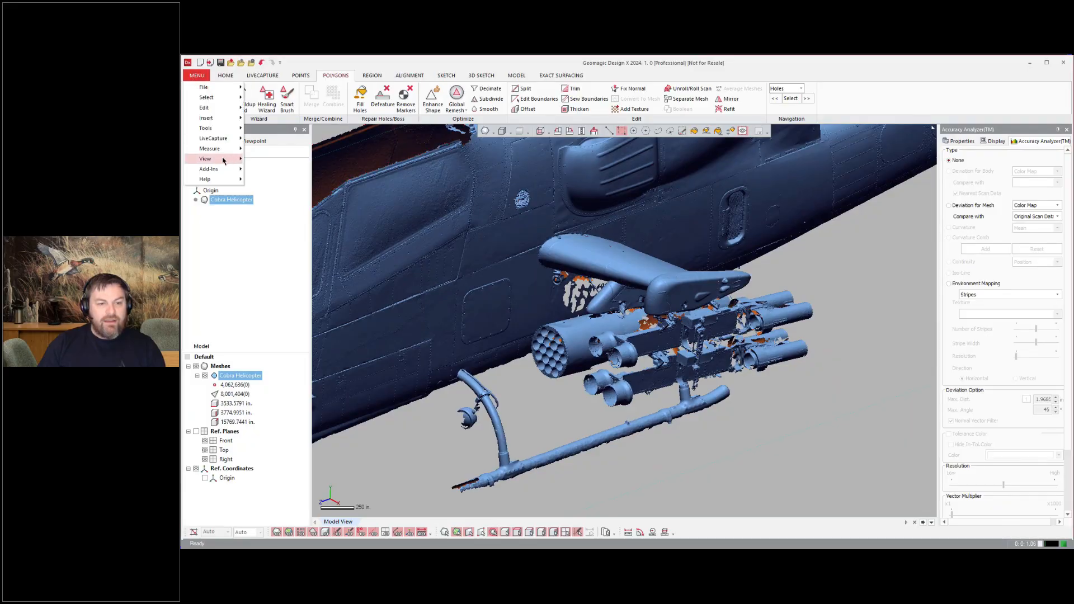
{"action": "left_click", "coordinate": [295, 236]}
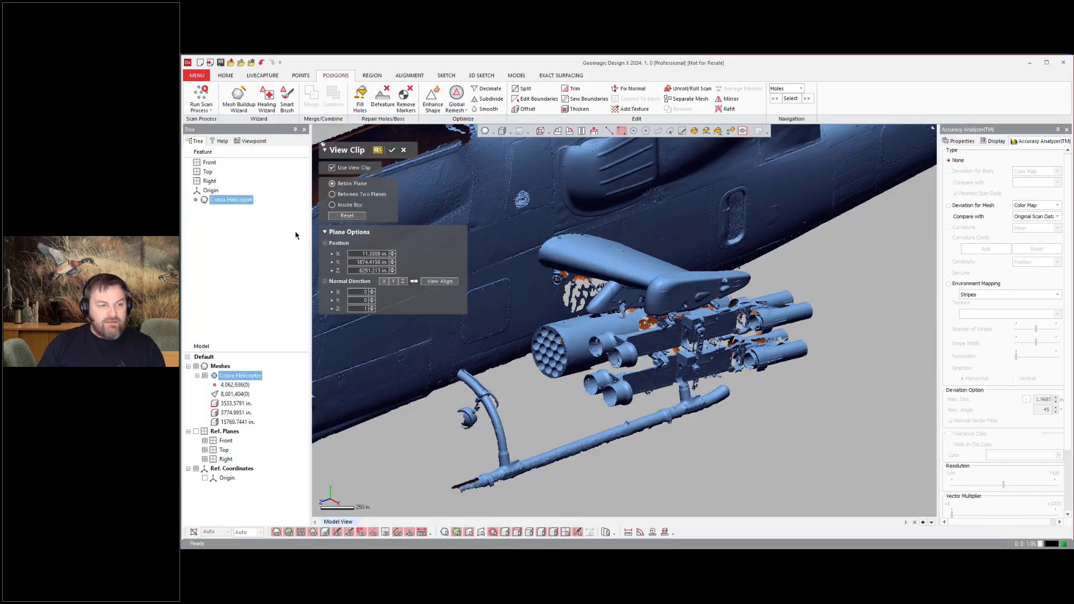
{"action": "left_click", "coordinate": [332, 204]}
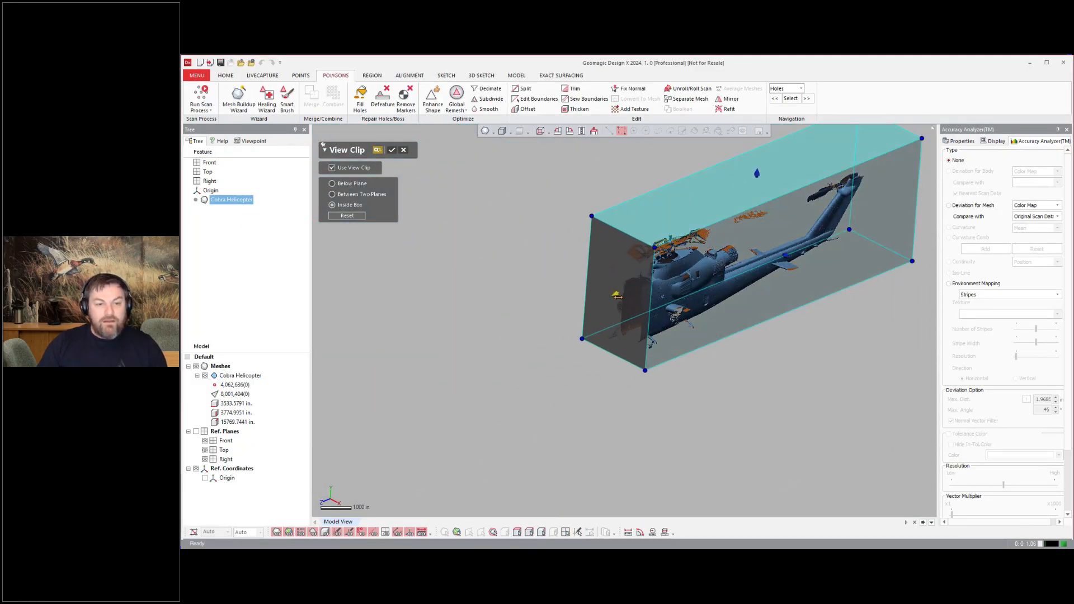
{"action": "right_click_drag", "start_coordinate": [673, 312], "coordinate": [560, 400]}
{"action": "left_click_drag", "start_coordinate": [856, 415], "coordinate": [665, 304]}
{"action": "left_click_drag", "start_coordinate": [641, 226], "coordinate": [628, 291]}
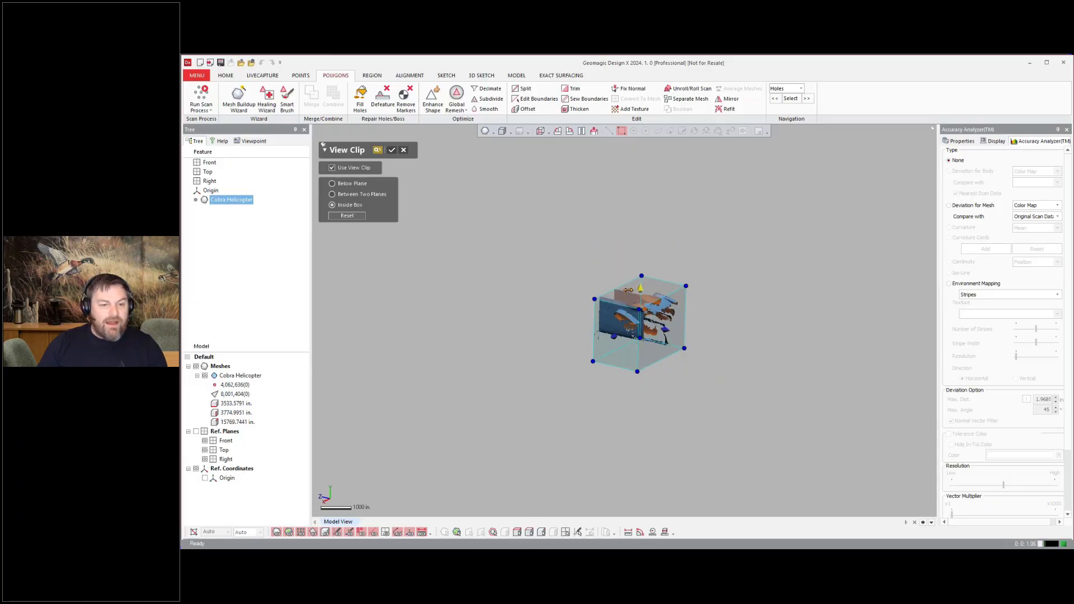
{"action": "scroll", "coordinate": [628, 290], "scroll_direction": "up", "scroll_amount": 4}
{"action": "right_click_drag", "start_coordinate": [628, 291], "coordinate": [688, 283]}
{"action": "left_click", "coordinate": [391, 150]}
Step: Fill the holes in the clipped side panel with Fill Holes
{"action": "scroll", "coordinate": [621, 313], "scroll_direction": "up", "scroll_amount": 5}
{"action": "right_click_drag", "start_coordinate": [610, 297], "coordinate": [643, 305]}
{"action": "scroll", "coordinate": [727, 327], "scroll_direction": "up", "scroll_amount": 4}
{"action": "left_click", "coordinate": [359, 99]}
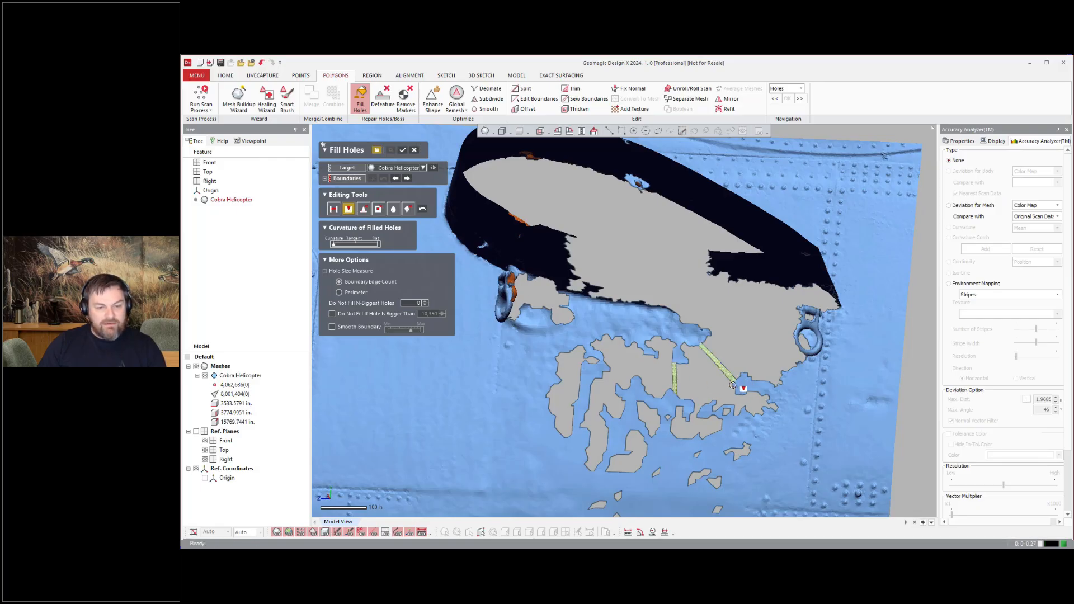
{"action": "left_click", "coordinate": [640, 355]}
{"action": "left_click", "coordinate": [581, 428]}
{"action": "left_click", "coordinate": [655, 422]}
{"action": "left_click", "coordinate": [635, 450]}
{"action": "left_click", "coordinate": [655, 472]}
{"action": "left_click", "coordinate": [667, 418]}
{"action": "scroll", "coordinate": [661, 424], "scroll_direction": "down", "scroll_amount": 3}
{"action": "left_click_drag", "start_coordinate": [585, 439], "coordinate": [710, 512]}
{"action": "scroll", "coordinate": [708, 411], "scroll_direction": "down", "scroll_amount": 2}
{"action": "left_click_drag", "start_coordinate": [652, 474], "coordinate": [670, 508]}
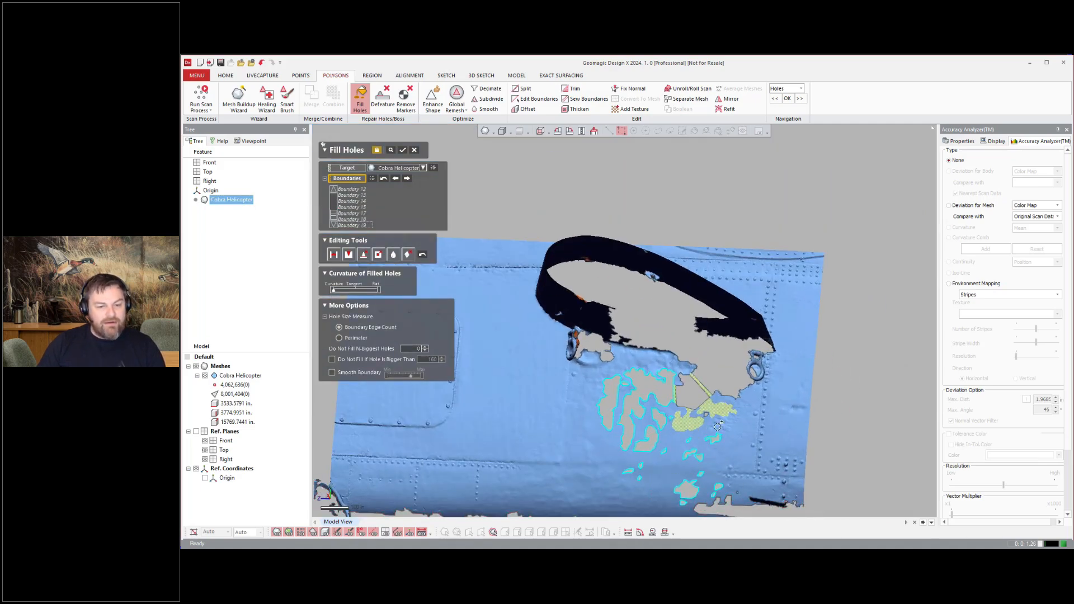
{"action": "right_click_drag", "start_coordinate": [661, 441], "coordinate": [655, 456]}
{"action": "left_click", "coordinate": [402, 150]}
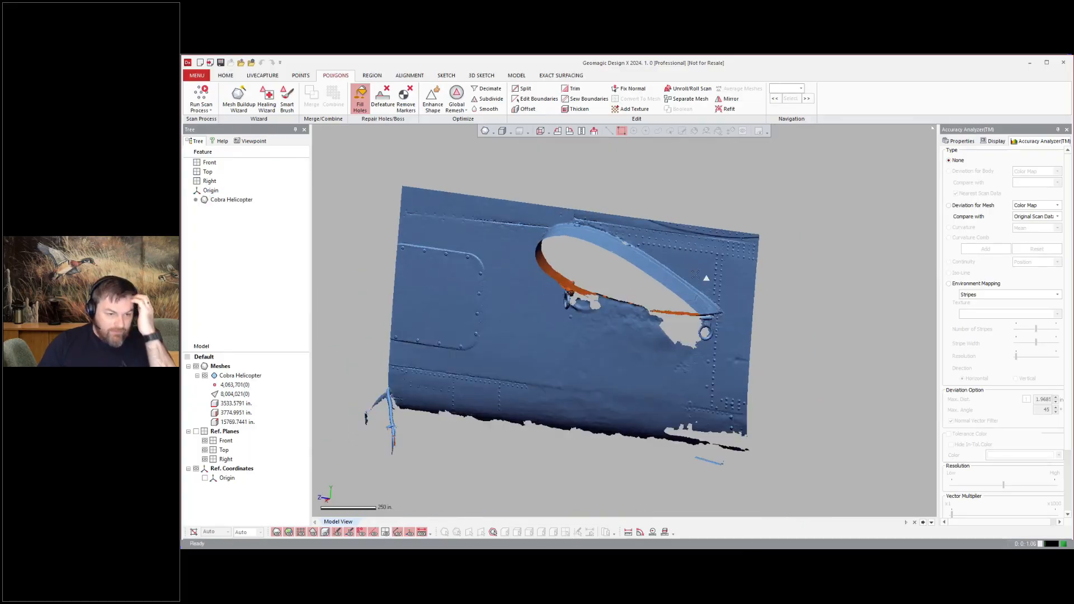
Step: Turn off View Clip to show the whole helicopter again
{"action": "left_click", "coordinate": [196, 76]}
{"action": "mouse_move", "coordinate": [210, 159]}
{"action": "left_click", "coordinate": [284, 235]}
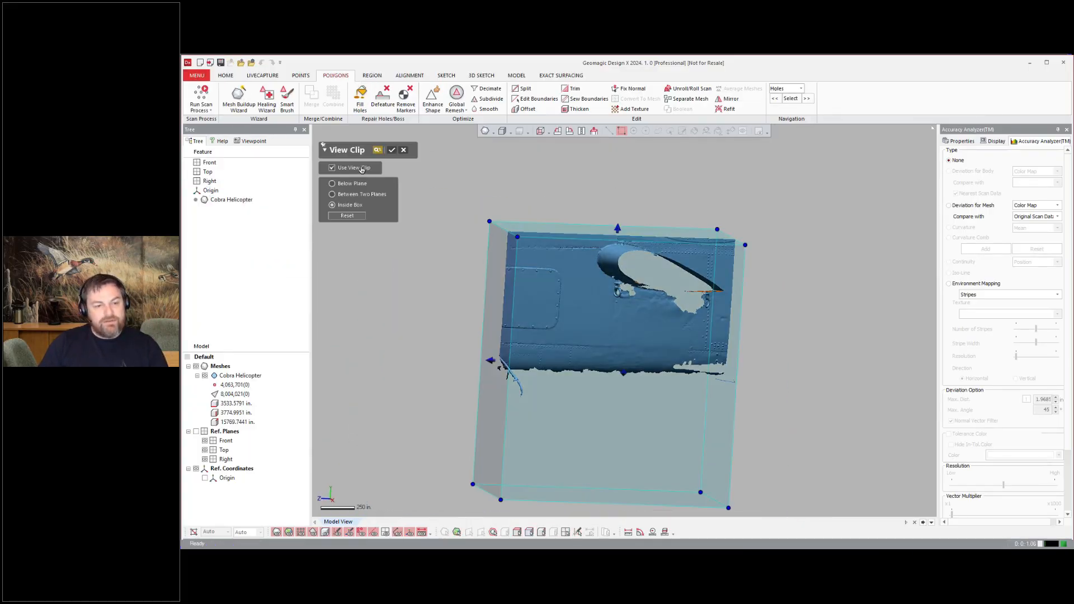
{"action": "left_click", "coordinate": [362, 170]}
{"action": "scroll", "coordinate": [587, 313], "scroll_direction": "down", "scroll_amount": 3}
{"action": "right_click_drag", "start_coordinate": [587, 313], "coordinate": [660, 316]}
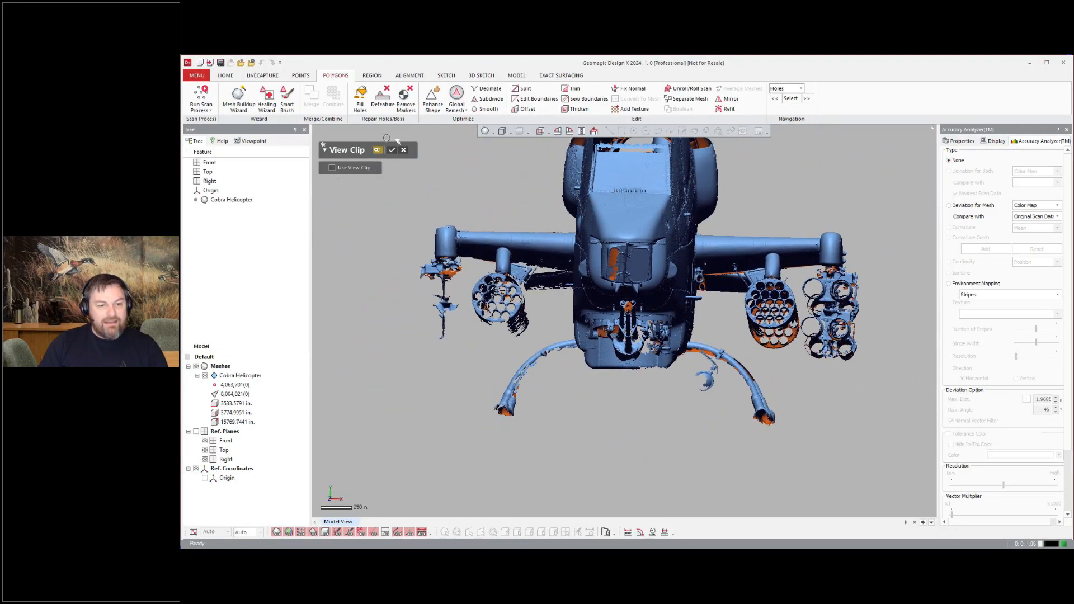
Step: Select the near-side landing skid on the helicopter mesh
{"action": "left_click_drag", "start_coordinate": [806, 464], "coordinate": [657, 327]}
{"action": "left_click_drag", "start_coordinate": [718, 279], "coordinate": [834, 335], "text": "ctrl"}
{"action": "left_click_drag", "start_coordinate": [673, 334], "coordinate": [670, 345], "text": "ctrl"}
{"action": "right_click_drag", "start_coordinate": [730, 348], "coordinate": [593, 336]}
{"action": "left_click_drag", "start_coordinate": [574, 315], "coordinate": [705, 420], "text": "ctrl"}
{"action": "right_click_drag", "start_coordinate": [706, 402], "coordinate": [786, 420]}
{"action": "scroll", "coordinate": [660, 330], "scroll_direction": "down", "scroll_amount": 3}
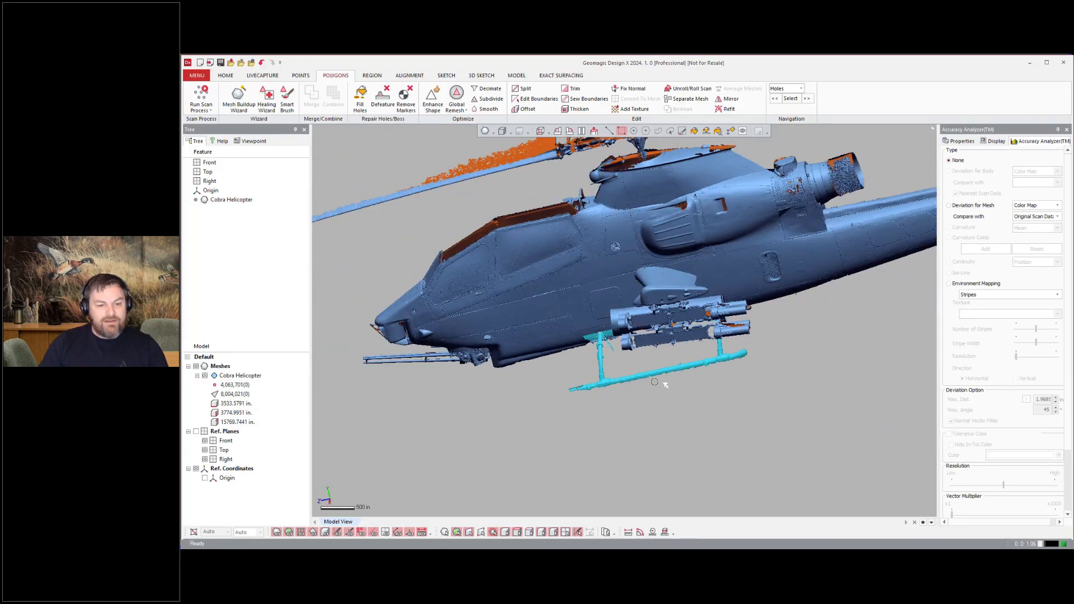
Step: Hide the Cobra Helicopter mesh so only the copied skid mesh is shown
{"action": "left_click", "coordinate": [205, 376]}
{"action": "scroll", "coordinate": [637, 367], "scroll_direction": "up", "scroll_amount": 4}
{"action": "right_click_drag", "start_coordinate": [680, 257], "coordinate": [705, 341]}
{"action": "scroll", "coordinate": [630, 342], "scroll_direction": "up", "scroll_amount": 6}
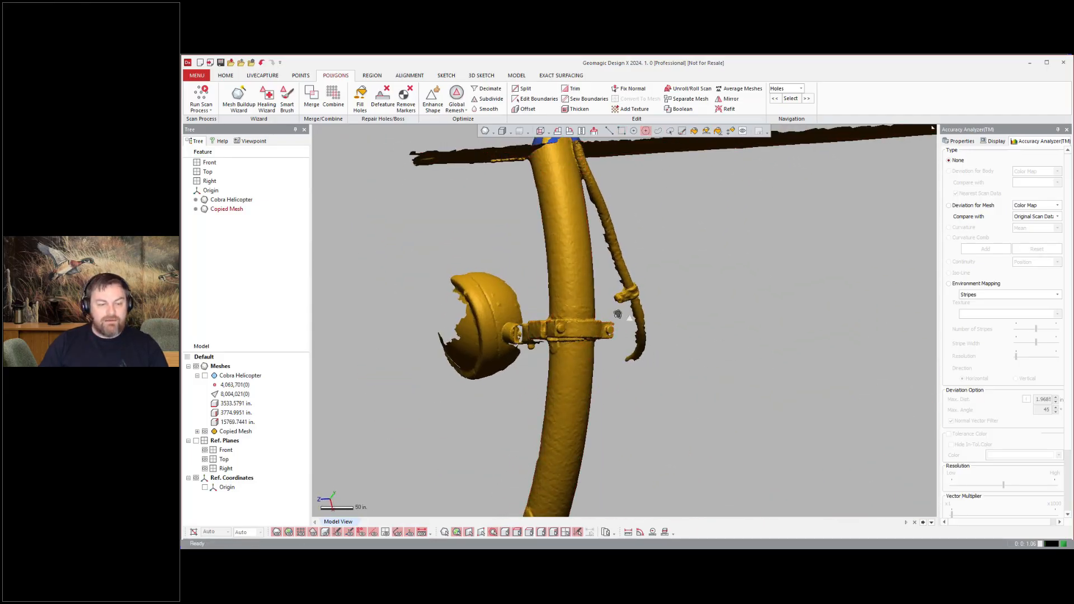
Step: Select and delete the stray fragments hanging off the skid's front strut
{"action": "key", "text": "Delete"}
{"action": "right_click_drag", "start_coordinate": [583, 184], "coordinate": [572, 267], "text": "ctrl"}
{"action": "scroll", "coordinate": [572, 267], "scroll_direction": "up", "scroll_amount": 3}
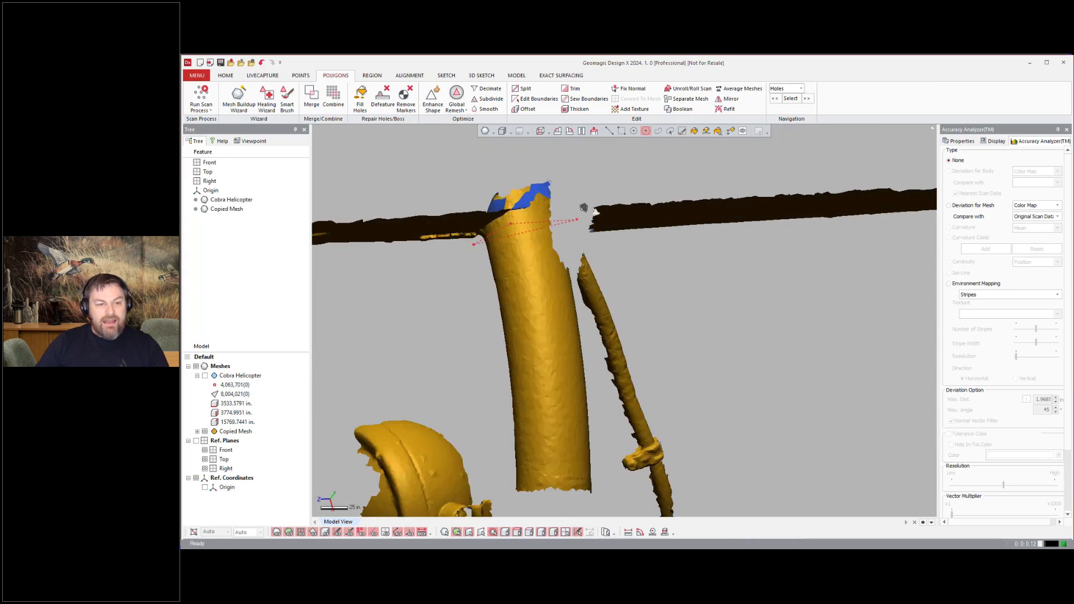
{"action": "scroll", "coordinate": [409, 201], "scroll_direction": "down", "scroll_amount": 3}
{"action": "right_click_drag", "start_coordinate": [410, 200], "coordinate": [576, 319]}
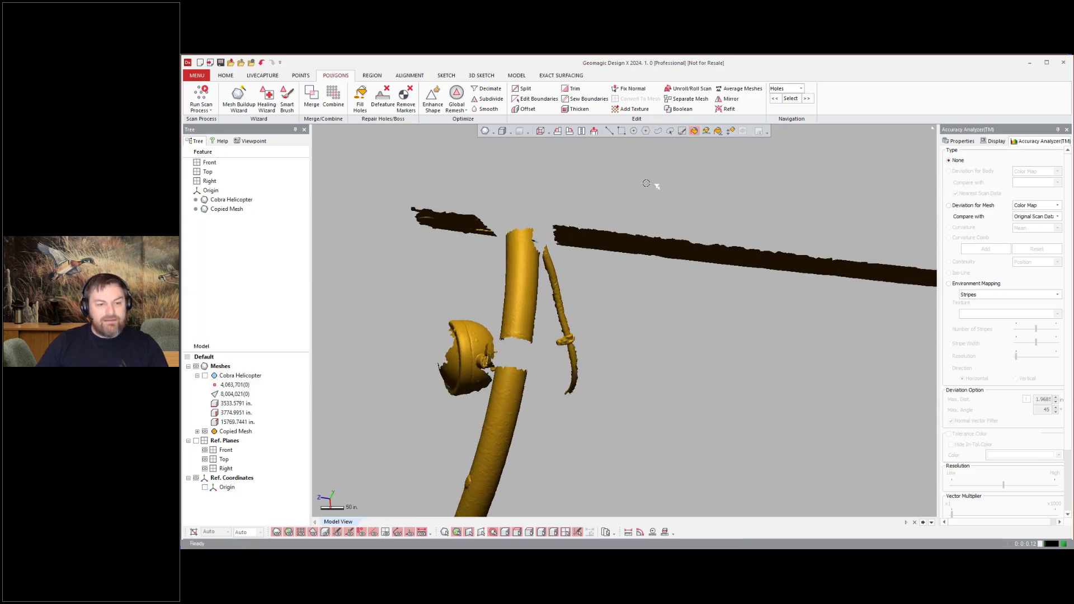
{"action": "left_click", "coordinate": [522, 302]}
{"action": "left_click", "coordinate": [512, 376], "text": "shift"}
{"action": "scroll", "coordinate": [512, 372], "scroll_direction": "down", "scroll_amount": 4}
{"action": "right_click_drag", "start_coordinate": [660, 324], "coordinate": [762, 269]}
{"action": "right_click", "coordinate": [651, 230]}
{"action": "left_click", "coordinate": [687, 271]}
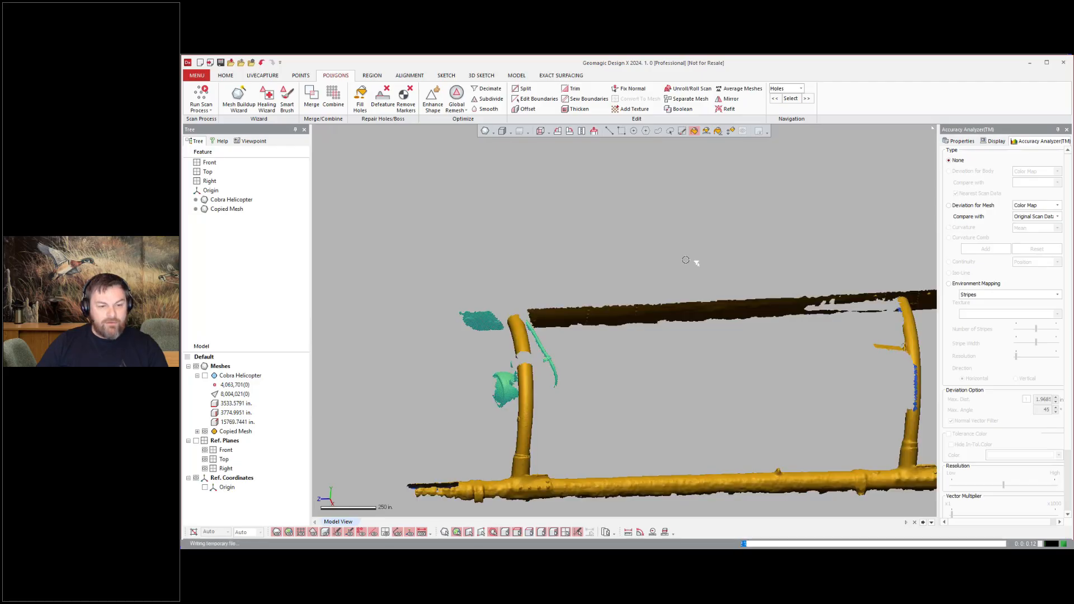
{"action": "scroll", "coordinate": [565, 256], "scroll_direction": "up", "scroll_amount": 8}
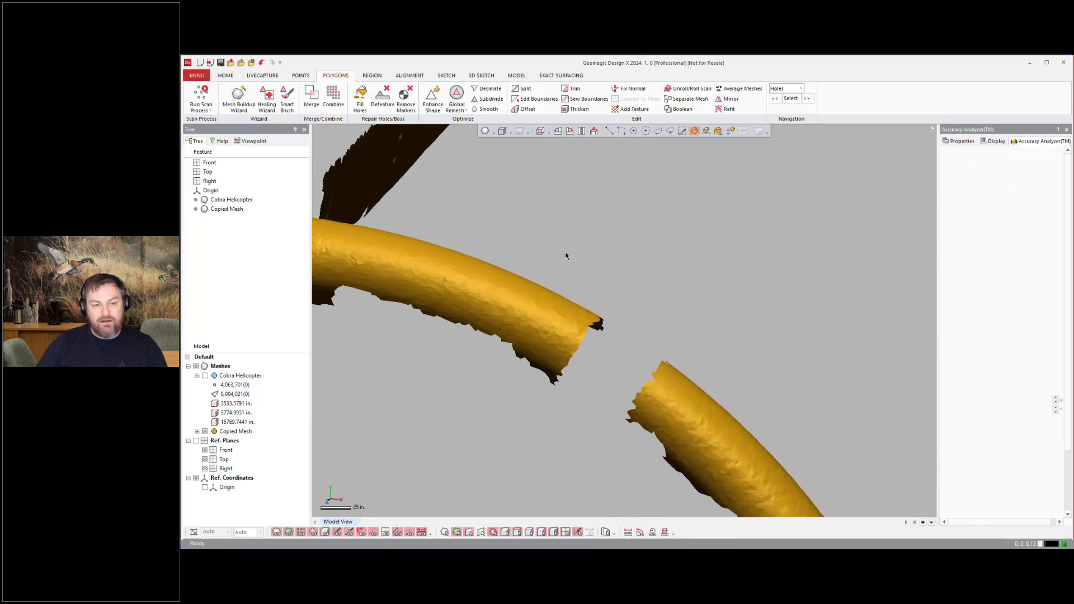
Step: Bridge the break in the skid strut with Fill Holes and fill the gap
{"action": "left_click", "coordinate": [359, 99]}
{"action": "left_click", "coordinate": [334, 209]}
{"action": "right_click_drag", "start_coordinate": [679, 386], "coordinate": [696, 302]}
{"action": "scroll", "coordinate": [576, 374], "scroll_direction": "up", "scroll_amount": 4}
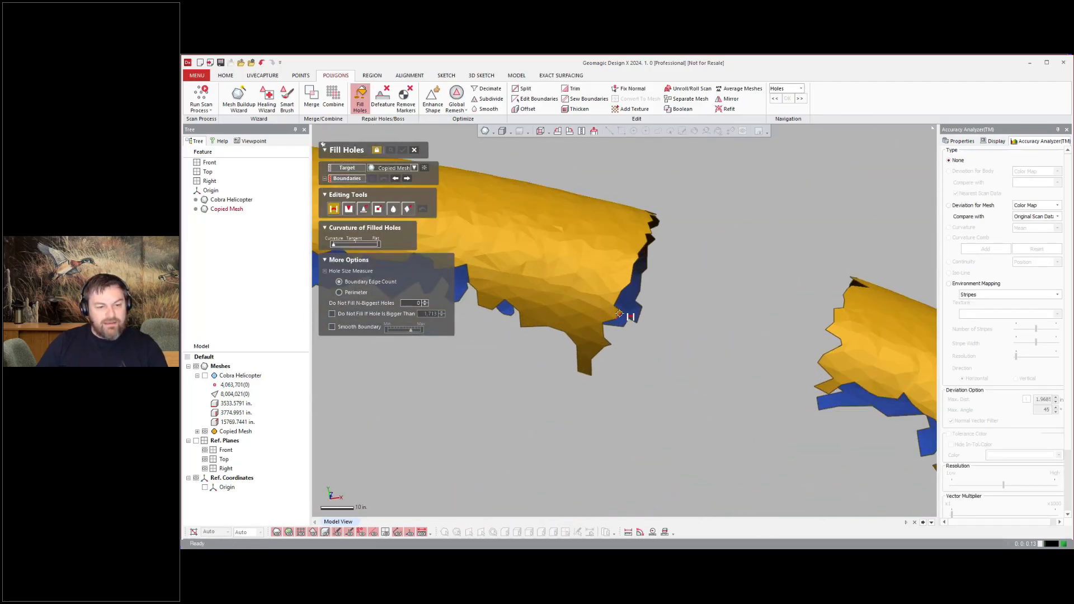
{"action": "left_click", "coordinate": [822, 371]}
{"action": "right_click_drag", "start_coordinate": [822, 371], "coordinate": [642, 323]}
{"action": "scroll", "coordinate": [791, 271], "scroll_direction": "down", "scroll_amount": 4}
{"action": "scroll", "coordinate": [641, 323], "scroll_direction": "up", "scroll_amount": 4}
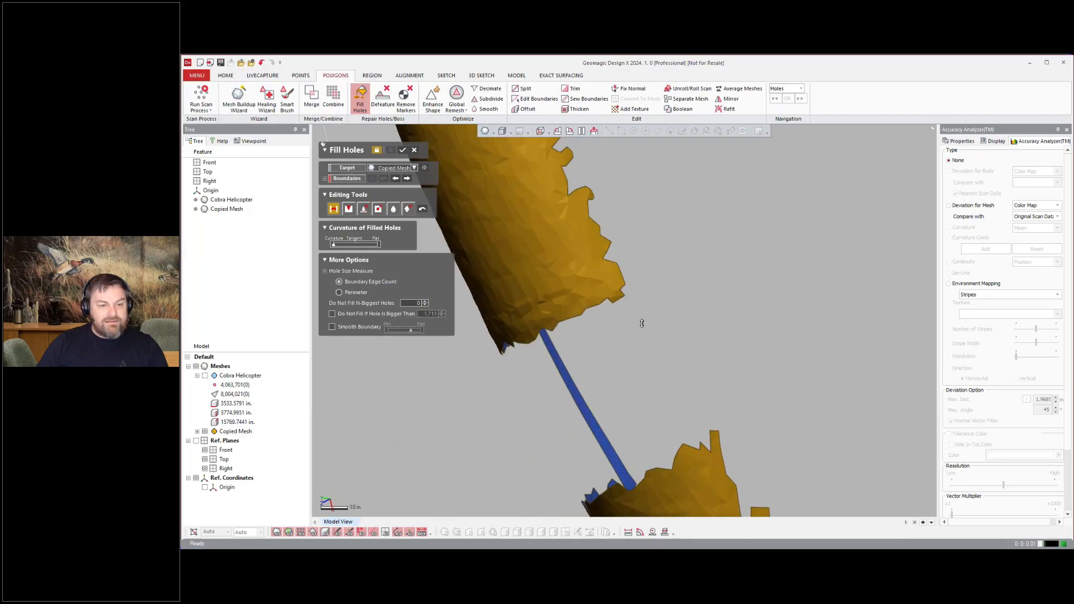
{"action": "right_click_drag", "start_coordinate": [686, 440], "coordinate": [577, 259]}
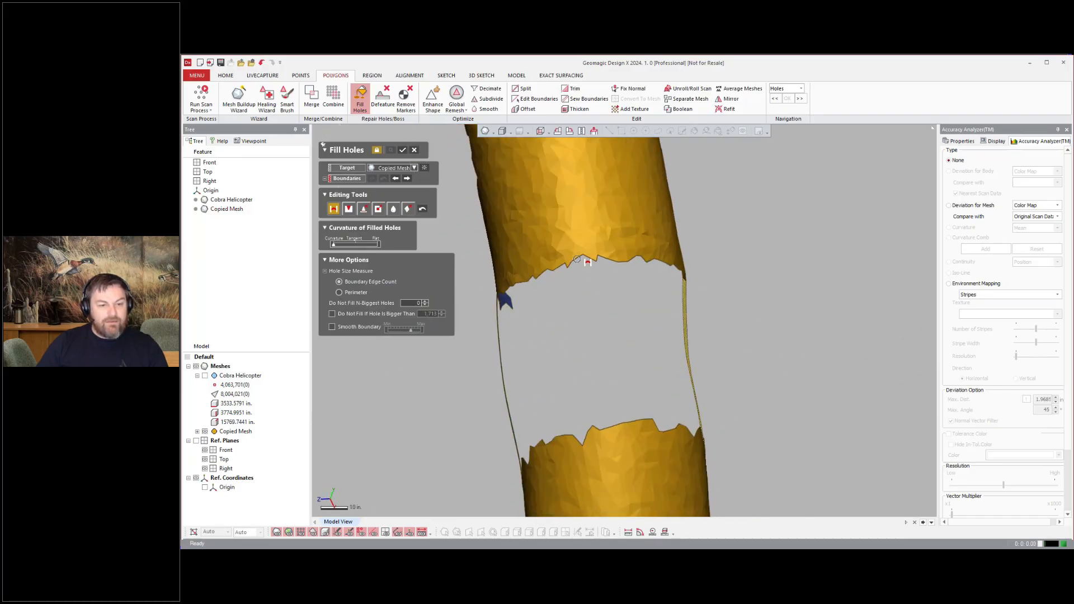
{"action": "left_click", "coordinate": [519, 285]}
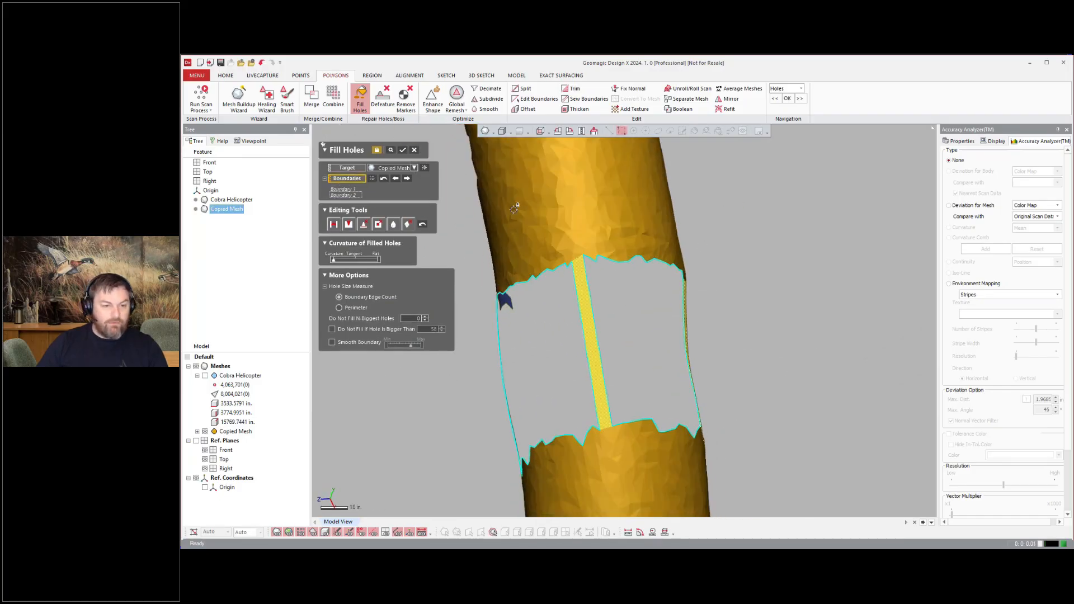
{"action": "scroll", "coordinate": [774, 304], "scroll_direction": "down", "scroll_amount": 6}
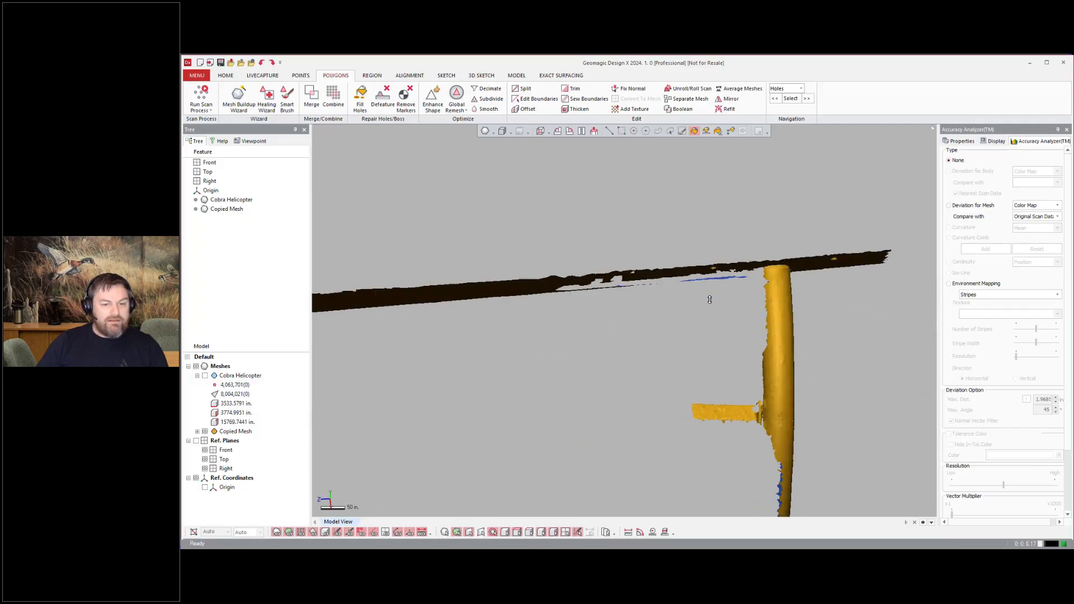
Step: Select and delete the rotor-blade strips floating above the skid
{"action": "scroll", "coordinate": [707, 297], "scroll_direction": "up", "scroll_amount": 3}
{"action": "right_click_drag", "start_coordinate": [707, 297], "coordinate": [699, 274]}
{"action": "left_click_drag", "start_coordinate": [648, 201], "coordinate": [752, 247]}
{"action": "key", "text": "Delete"}
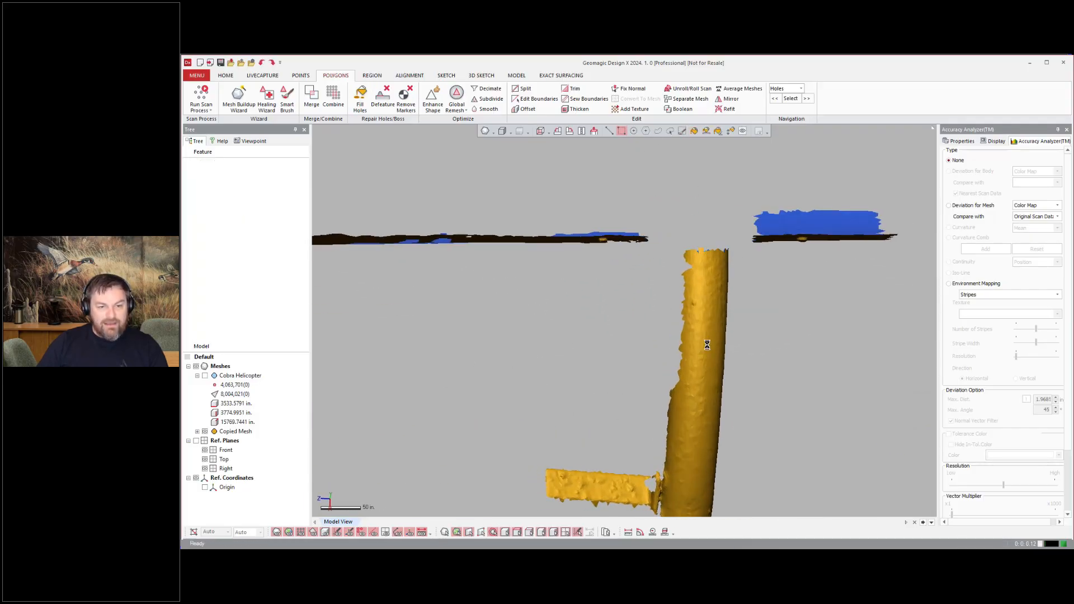
{"action": "right_click_drag", "start_coordinate": [763, 250], "coordinate": [542, 426]}
{"action": "left_click_drag", "start_coordinate": [683, 475], "coordinate": [686, 475]}
{"action": "key", "text": "Delete"}
{"action": "scroll", "coordinate": [633, 257], "scroll_direction": "down", "scroll_amount": 6}
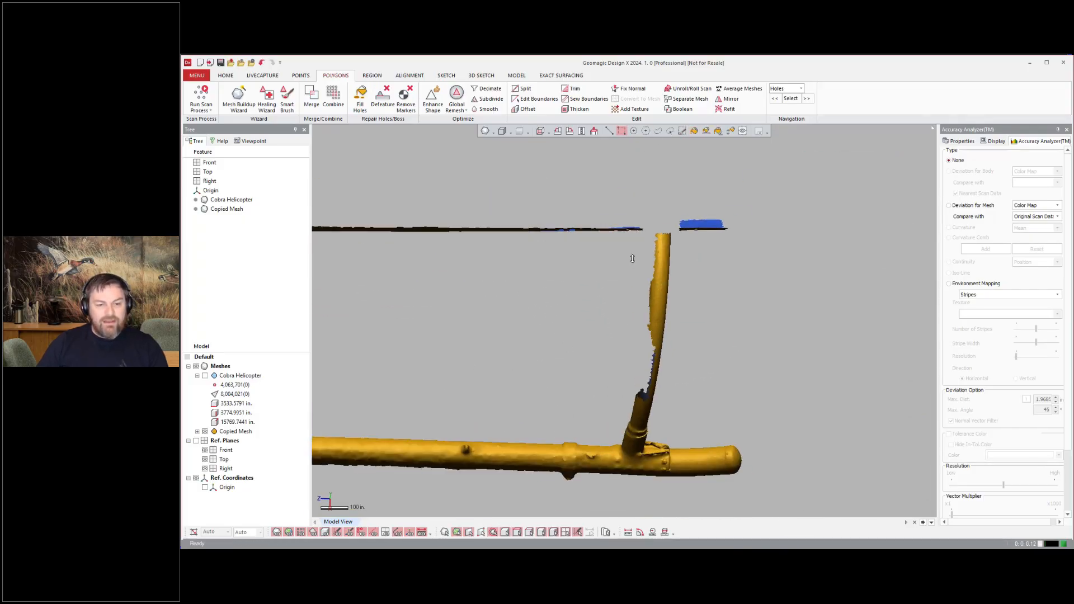
{"action": "right_click_drag", "start_coordinate": [633, 257], "coordinate": [651, 226]}
{"action": "left_click", "coordinate": [636, 350]}
{"action": "right_click", "coordinate": [787, 322]}
{"action": "left_click", "coordinate": [817, 368]}
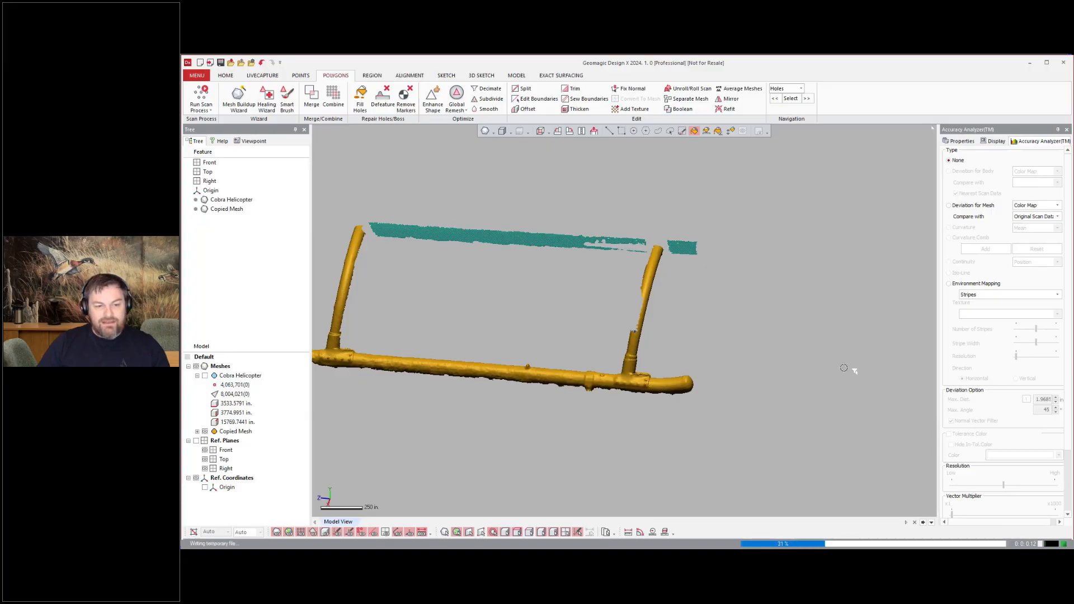
Step: Select the bump on the skid tube with a custom-region selection, then clear it
{"action": "scroll", "coordinate": [615, 391], "scroll_direction": "up", "scroll_amount": 8}
{"action": "right_click_drag", "start_coordinate": [635, 391], "coordinate": [629, 422]}
{"action": "left_click", "coordinate": [669, 131]}
{"action": "left_click", "coordinate": [656, 367]}
{"action": "left_click", "coordinate": [648, 390]}
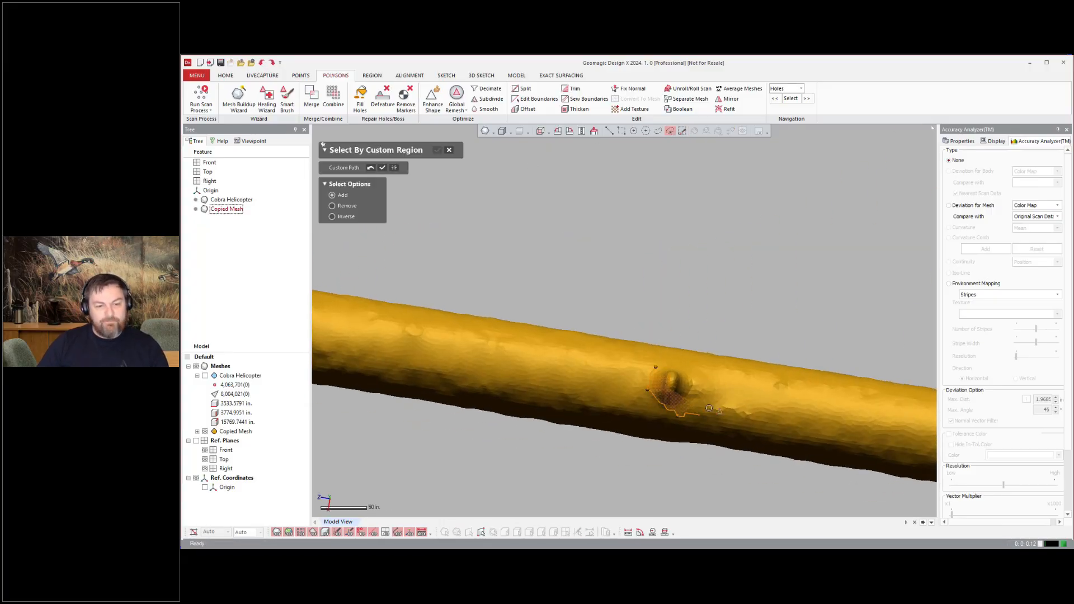
{"action": "left_click", "coordinate": [437, 149]}
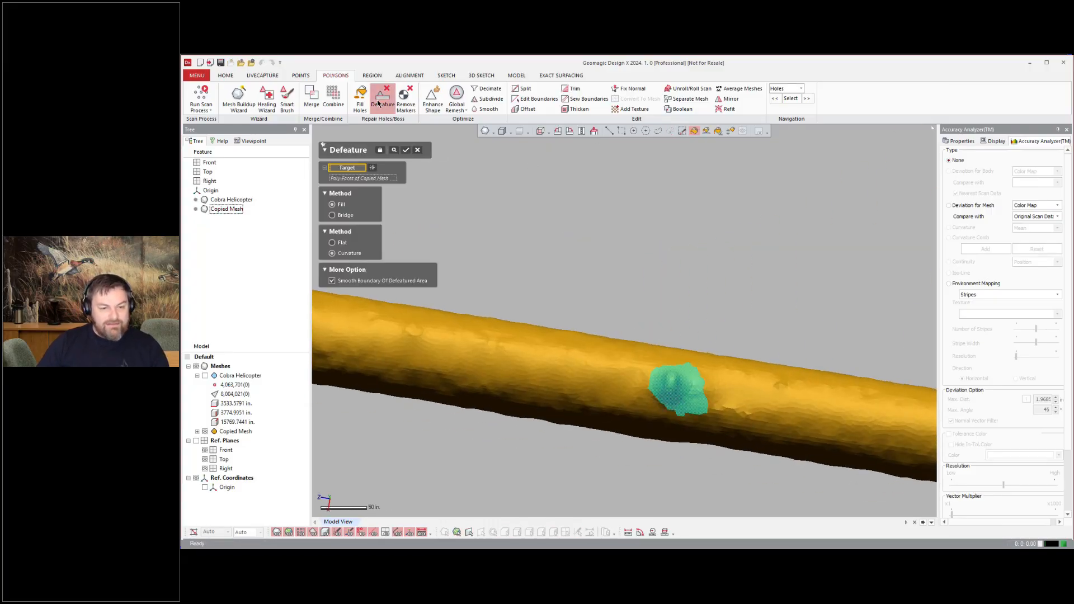
{"action": "left_click", "coordinate": [712, 303]}
Step: Window-select the far-side rocket pods and stub wing in the front view
{"action": "scroll", "coordinate": [719, 278], "scroll_direction": "down", "scroll_amount": 6}
{"action": "right_click_drag", "start_coordinate": [719, 278], "coordinate": [821, 458]}
{"action": "scroll", "coordinate": [791, 293], "scroll_direction": "down", "scroll_amount": 3}
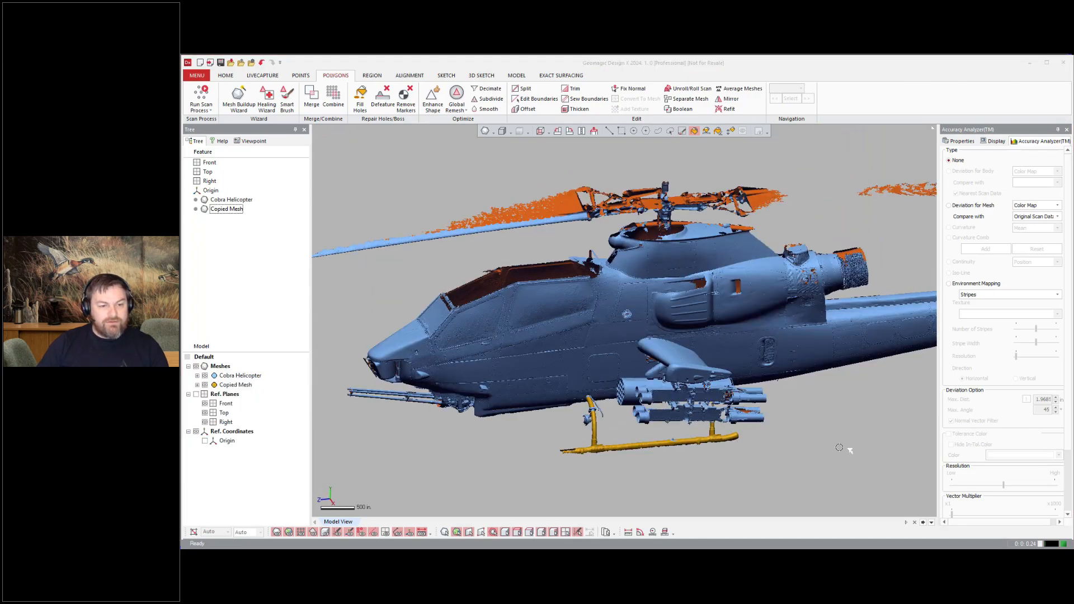
{"action": "right_click_drag", "start_coordinate": [846, 448], "coordinate": [801, 431]}
{"action": "scroll", "coordinate": [824, 422], "scroll_direction": "up", "scroll_amount": 3}
{"action": "left_click", "coordinate": [621, 131]}
{"action": "left_click_drag", "start_coordinate": [592, 309], "coordinate": [831, 443]}
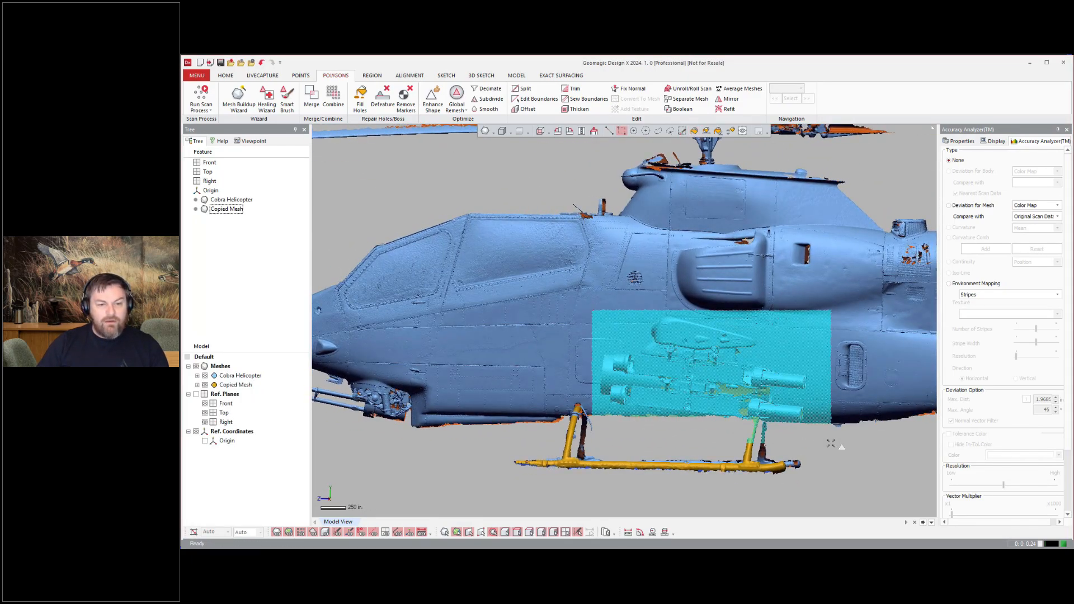
{"action": "key", "text": "alt+1"}
{"action": "left_click_drag", "start_coordinate": [432, 219], "coordinate": [640, 450], "text": "ctrl"}
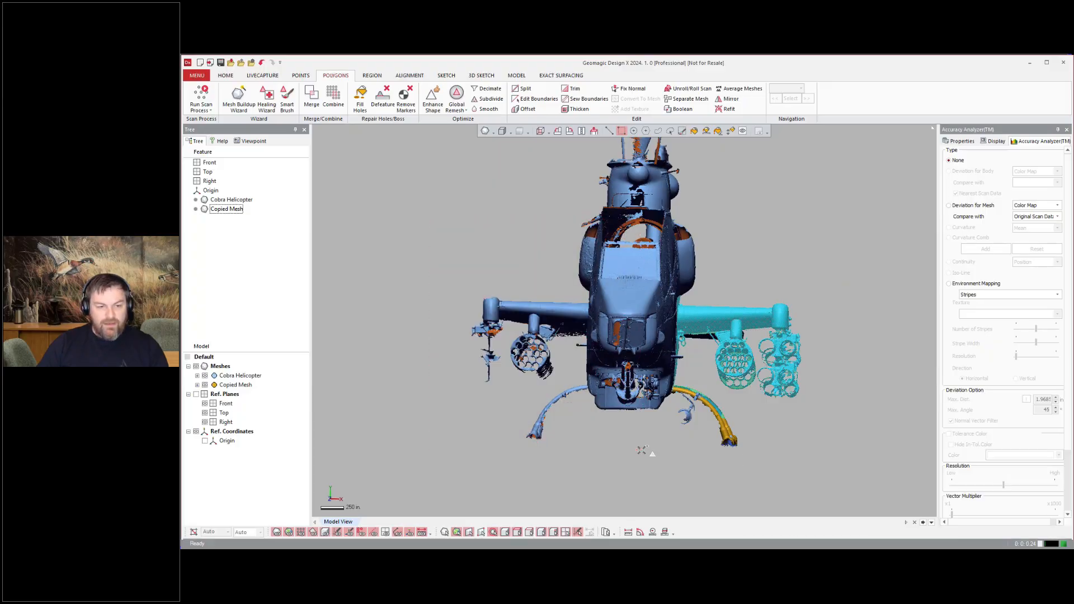
Step: Add to the far-side pod selection and copy the selected pods and stub wing into a new mesh
{"action": "right_click_drag", "start_coordinate": [889, 439], "coordinate": [800, 439]}
{"action": "key", "text": "ctrl+v"}
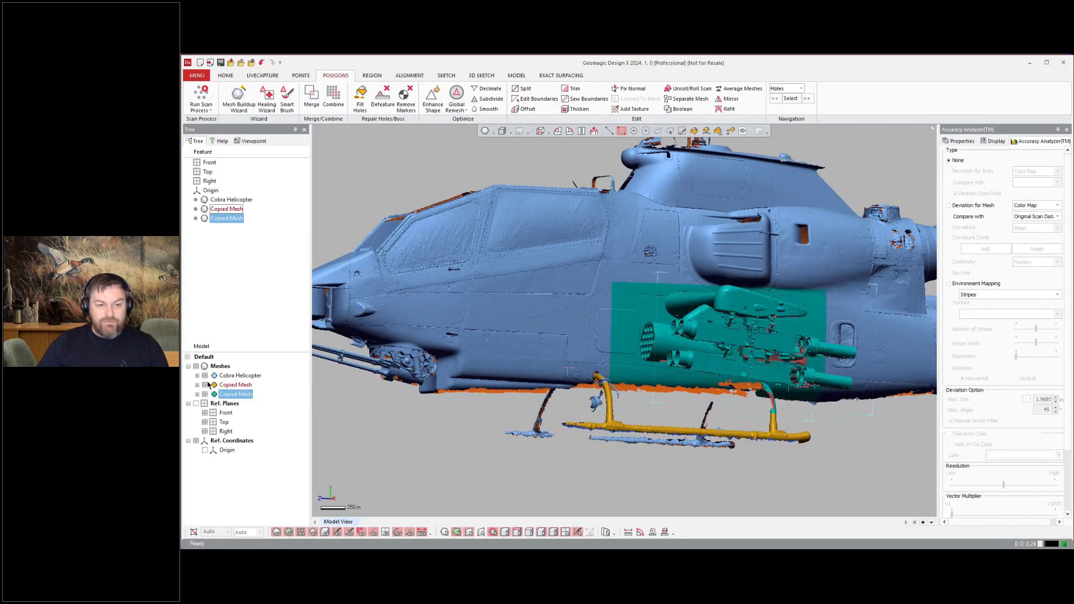
Step: Show only the new copied mesh and delete the stray fuselage skin fragments around the stub wing
{"action": "left_click_drag", "start_coordinate": [205, 384], "coordinate": [205, 376]}
{"action": "key", "text": "alt+1"}
{"action": "left_click_drag", "start_coordinate": [643, 335], "coordinate": [710, 413]}
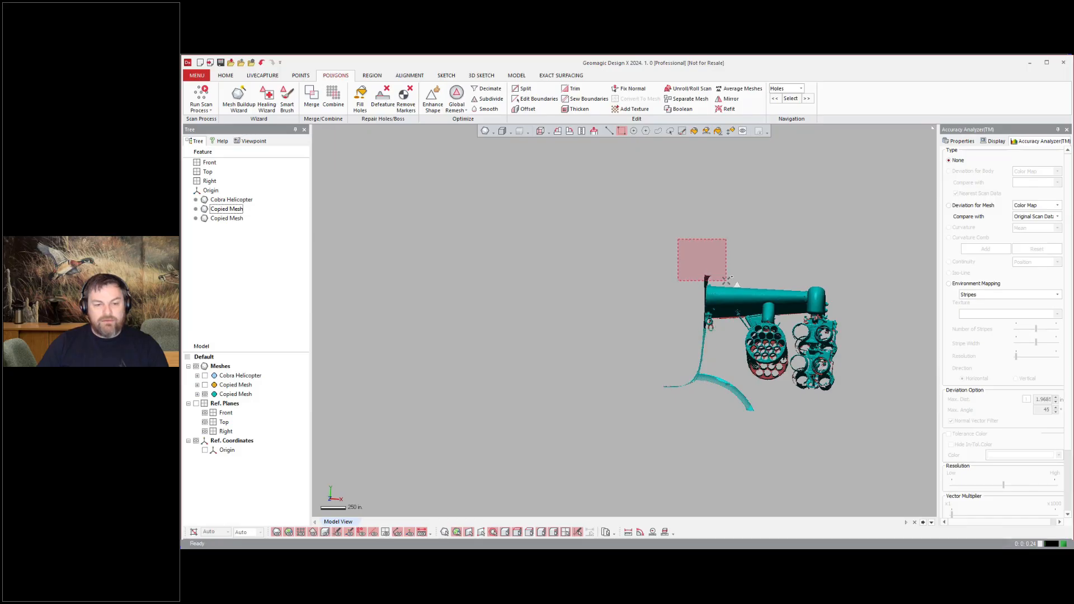
{"action": "right_click_drag", "start_coordinate": [735, 250], "coordinate": [579, 284]}
{"action": "scroll", "coordinate": [578, 284], "scroll_direction": "up", "scroll_amount": 3}
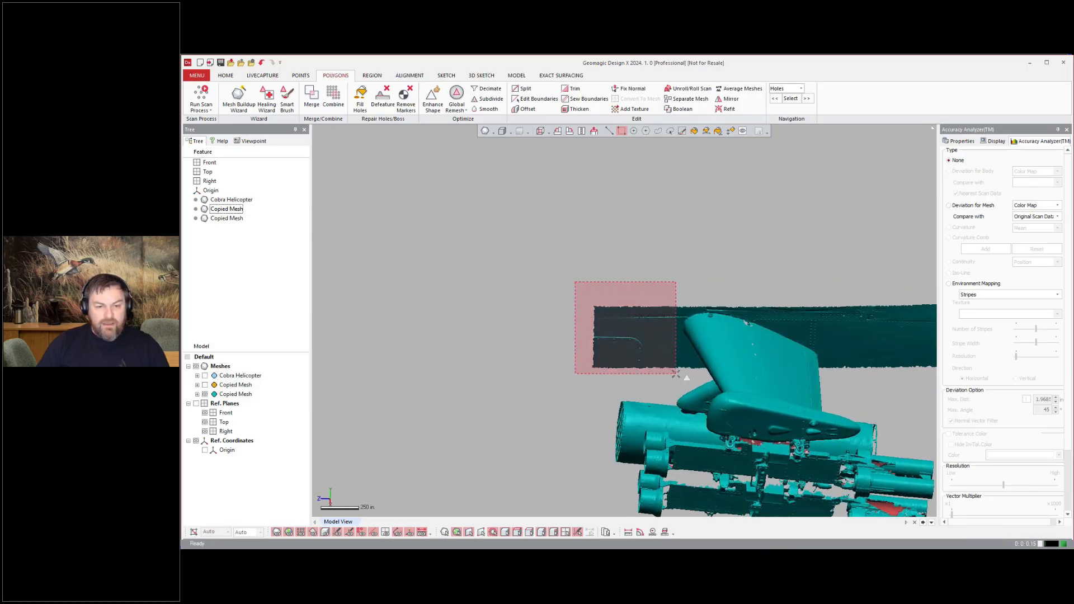
{"action": "left_click_drag", "start_coordinate": [675, 373], "coordinate": [676, 373]}
{"action": "key", "text": "Delete"}
{"action": "scroll", "coordinate": [584, 461], "scroll_direction": "down", "scroll_amount": 3}
{"action": "left_click_drag", "start_coordinate": [900, 314], "coordinate": [751, 409]}
{"action": "key", "text": "Delete"}
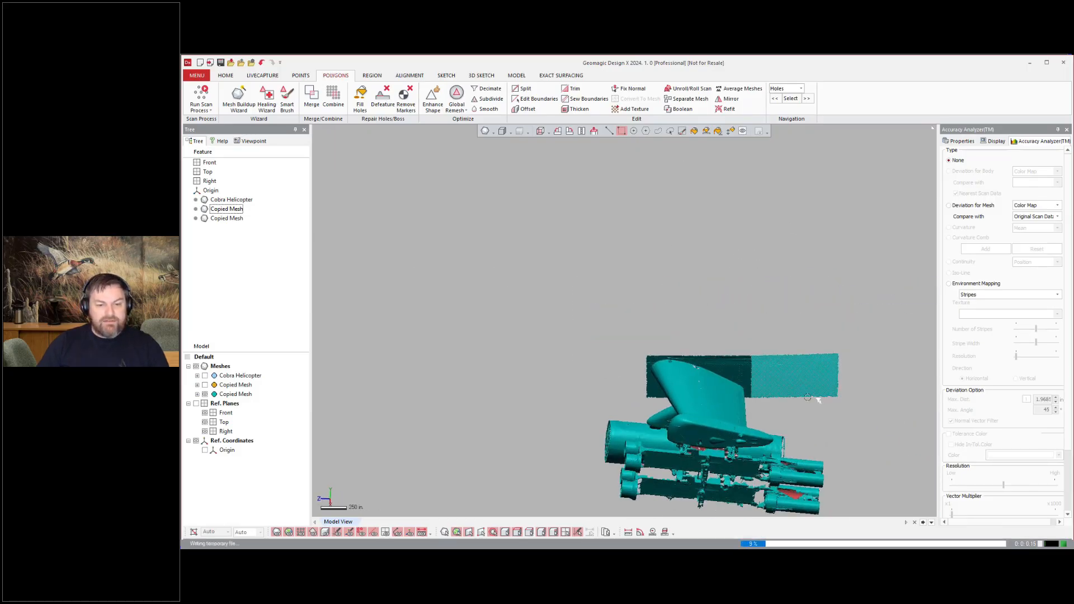
Step: Window-select the rocket pods and copy them off into their own separate meshes
{"action": "right_click_drag", "start_coordinate": [807, 397], "coordinate": [900, 441]}
{"action": "scroll", "coordinate": [783, 475], "scroll_direction": "up", "scroll_amount": 4}
{"action": "right_click_drag", "start_coordinate": [727, 481], "coordinate": [894, 388]}
{"action": "left_click_drag", "start_coordinate": [592, 483], "coordinate": [745, 332]}
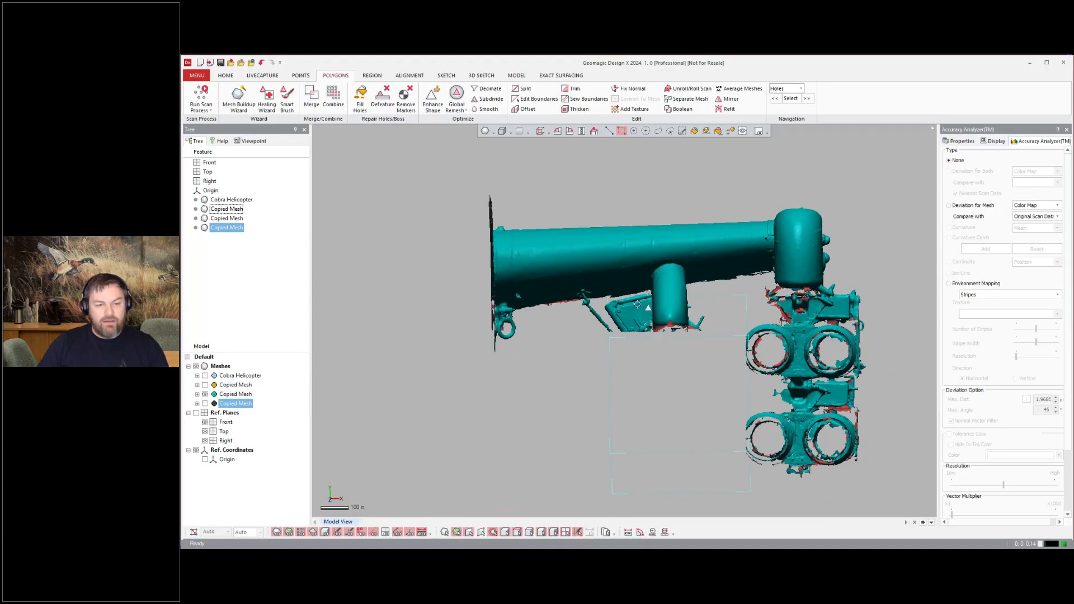
{"action": "left_click_drag", "start_coordinate": [715, 507], "coordinate": [904, 290]}
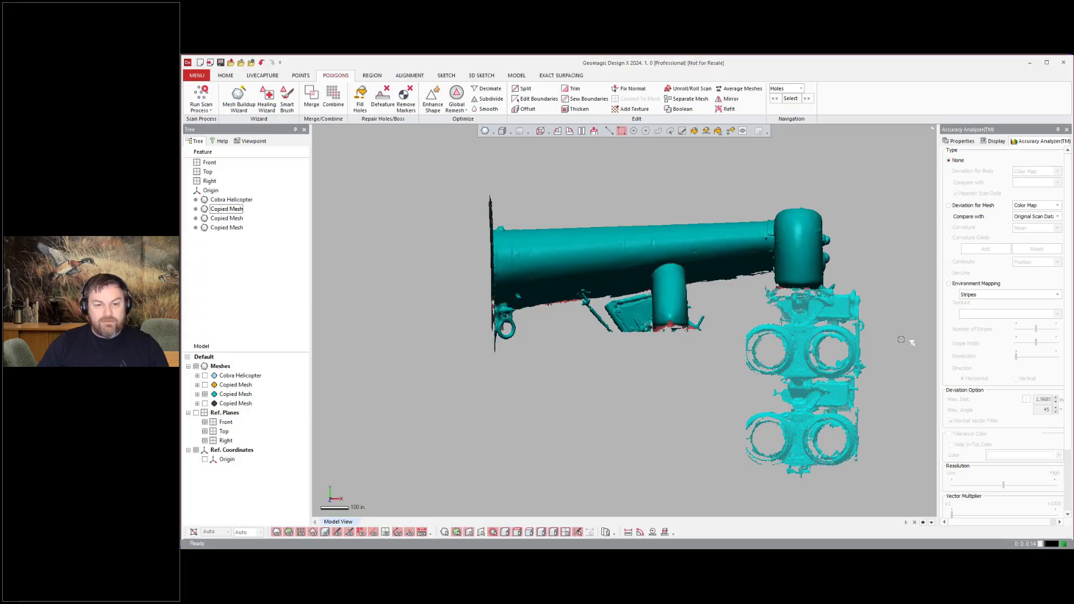
{"action": "key", "text": "ctrl+v"}
Step: Hide the pod meshes and inspect the stub wing surface closely for holes
{"action": "left_click", "coordinate": [204, 412]}
{"action": "scroll", "coordinate": [782, 392], "scroll_direction": "up", "scroll_amount": 3}
{"action": "mouse_move", "coordinate": [794, 411]}
{"action": "right_mouse_down"}
{"action": "mouse_move", "coordinate": [652, 349]}
{"action": "mouse_move", "coordinate": [714, 343]}
{"action": "right_mouse_up"}
{"action": "scroll", "coordinate": [714, 343], "scroll_direction": "up", "scroll_amount": 3}
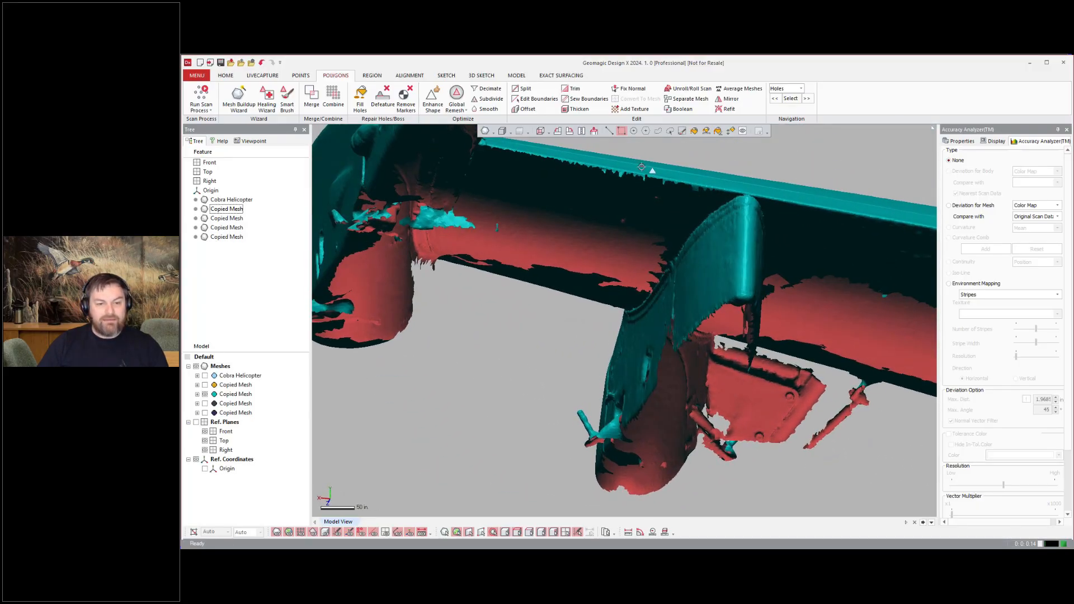
{"action": "left_click", "coordinate": [681, 131]}
{"action": "scroll", "coordinate": [715, 341], "scroll_direction": "up", "scroll_amount": 4}
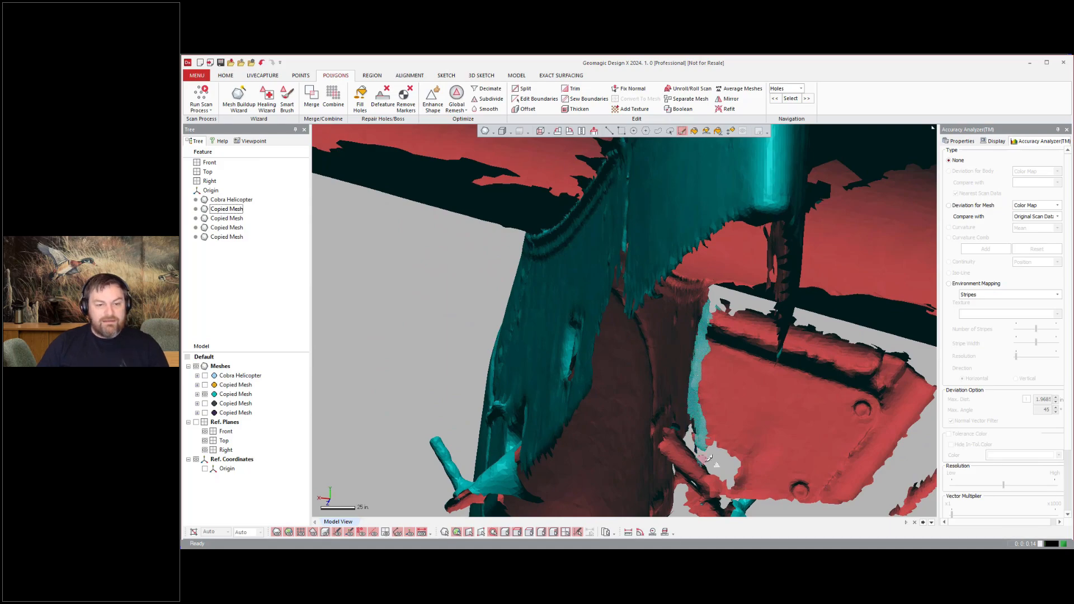
{"action": "scroll", "coordinate": [706, 360], "scroll_direction": "down", "scroll_amount": 3}
{"action": "right_click_drag", "start_coordinate": [706, 360], "coordinate": [761, 387]}
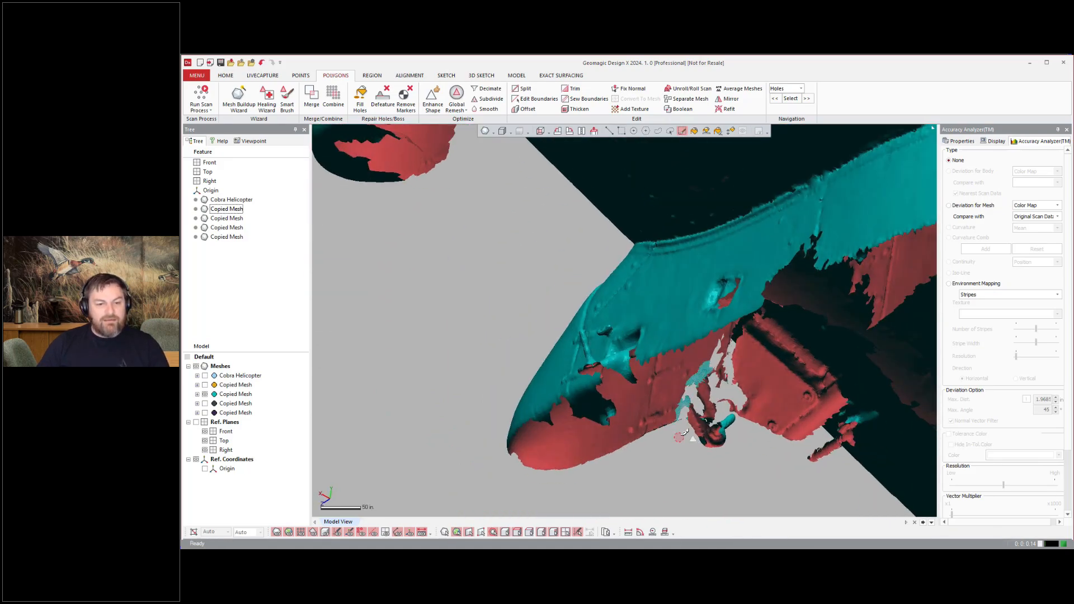
{"action": "right_click_drag", "start_coordinate": [871, 313], "coordinate": [766, 281]}
{"action": "scroll", "coordinate": [766, 282], "scroll_direction": "up", "scroll_amount": 5}
{"action": "left_click_drag", "start_coordinate": [607, 354], "coordinate": [702, 381]}
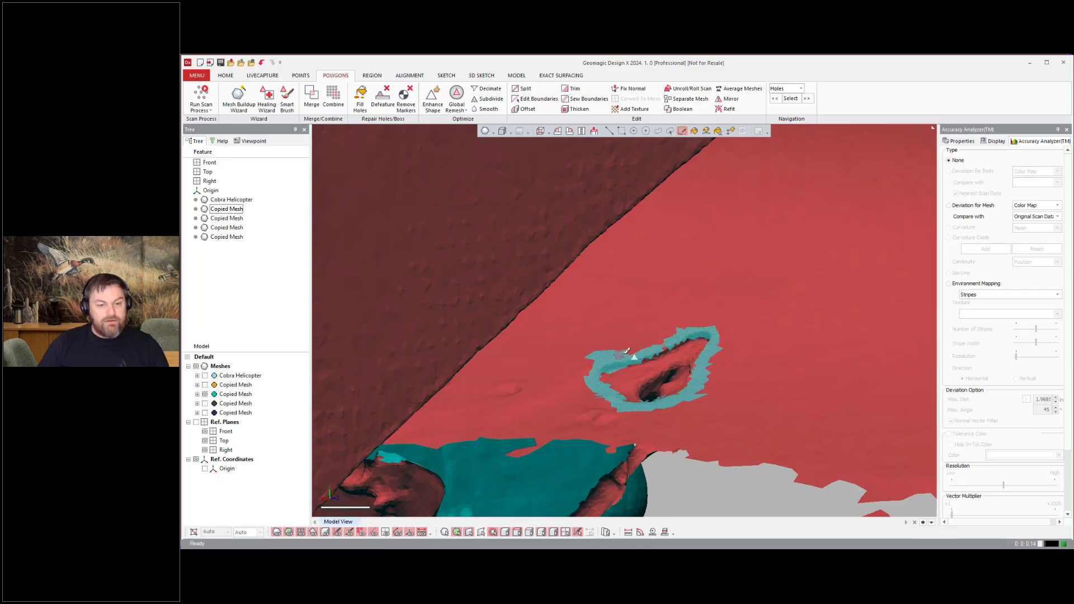
{"action": "scroll", "coordinate": [693, 314], "scroll_direction": "down", "scroll_amount": 5}
{"action": "right_click_drag", "start_coordinate": [693, 313], "coordinate": [464, 285]}
{"action": "scroll", "coordinate": [643, 324], "scroll_direction": "up", "scroll_amount": 3}
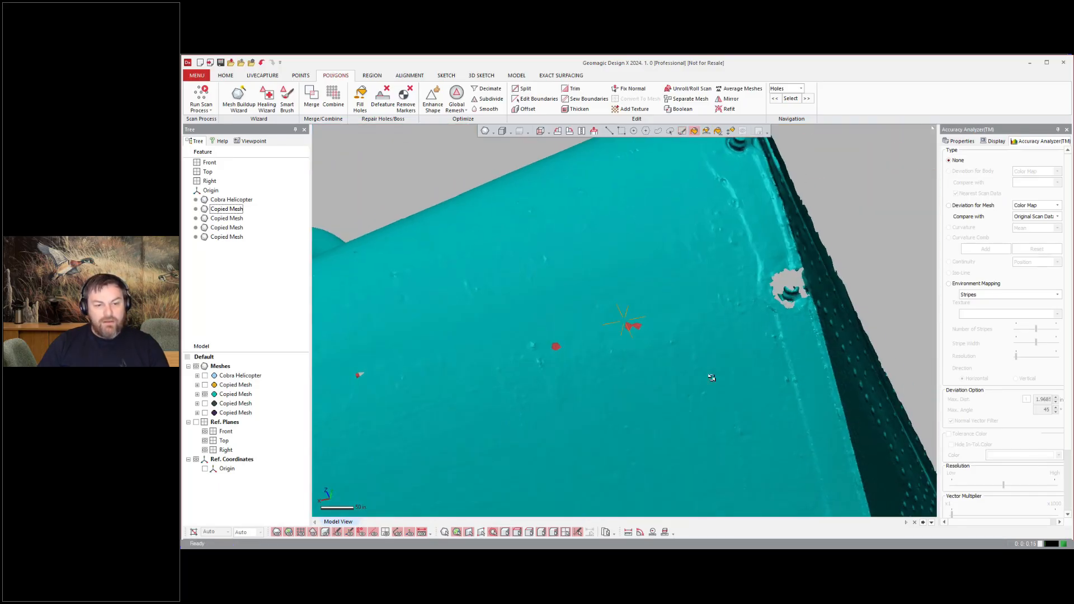
Step: Fill the small holes on the stub wing surface with Fill Holes
{"action": "left_click", "coordinate": [359, 99]}
{"action": "right_click_drag", "start_coordinate": [643, 324], "coordinate": [599, 280]}
{"action": "left_click", "coordinate": [556, 367]}
{"action": "left_click", "coordinate": [738, 345]}
{"action": "left_click", "coordinate": [812, 328]}
{"action": "scroll", "coordinate": [812, 329], "scroll_direction": "down", "scroll_amount": 5}
{"action": "left_click", "coordinate": [402, 150]}
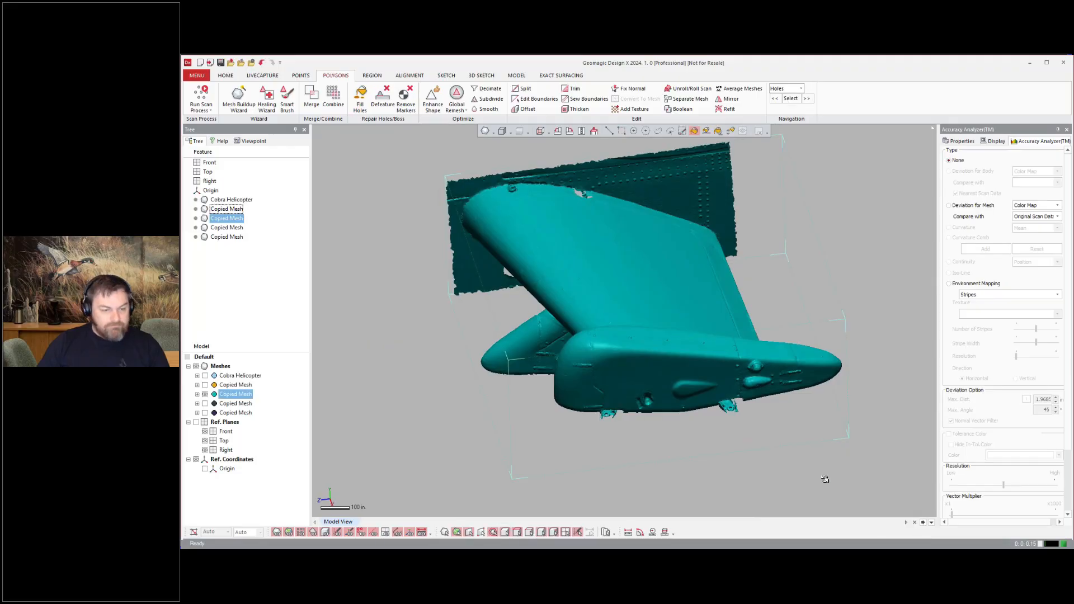
Step: Isolate the separated stub wing mesh and inspect it from several angles
{"action": "right_click_drag", "start_coordinate": [824, 479], "coordinate": [435, 298]}
{"action": "scroll", "coordinate": [435, 298], "scroll_direction": "up", "scroll_amount": 4}
{"action": "scroll", "coordinate": [618, 317], "scroll_direction": "down", "scroll_amount": 6}
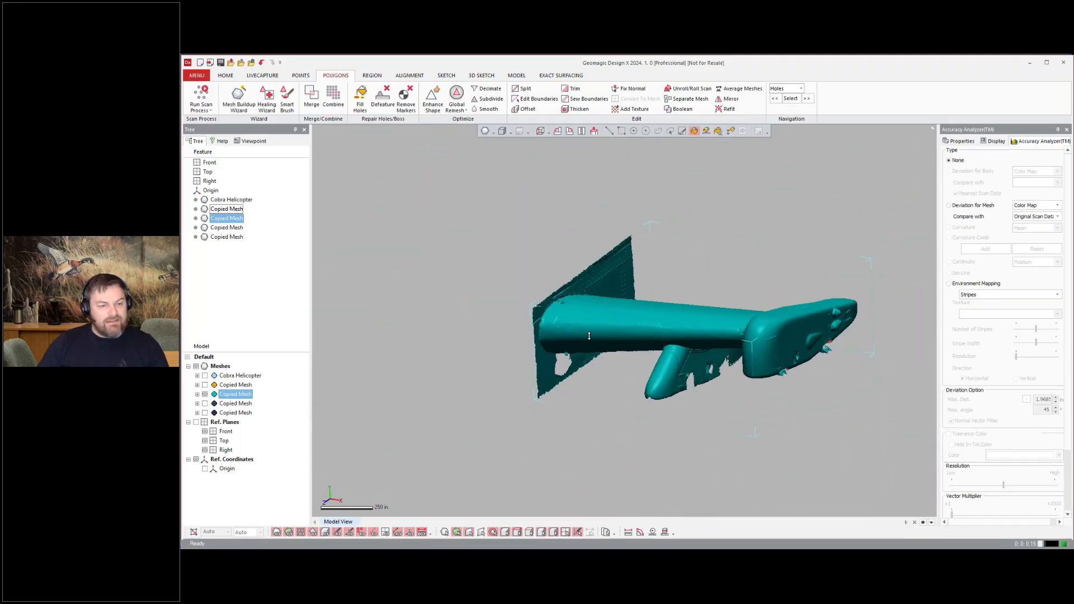
{"action": "left_click_drag", "start_coordinate": [204, 375], "coordinate": [204, 385]}
{"action": "scroll", "coordinate": [853, 259], "scroll_direction": "down", "scroll_amount": 4}
{"action": "right_click_drag", "start_coordinate": [833, 313], "coordinate": [743, 331]}
{"action": "scroll", "coordinate": [742, 331], "scroll_direction": "up", "scroll_amount": 6}
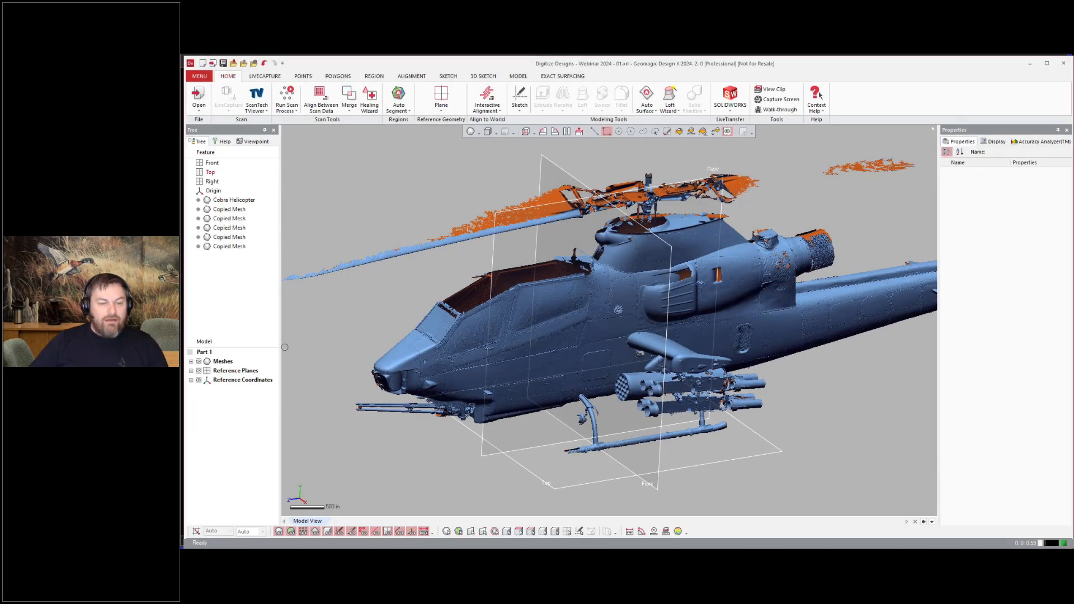
{"action": "left_click", "coordinate": [207, 389]}
{"action": "left_click", "coordinate": [238, 389]}
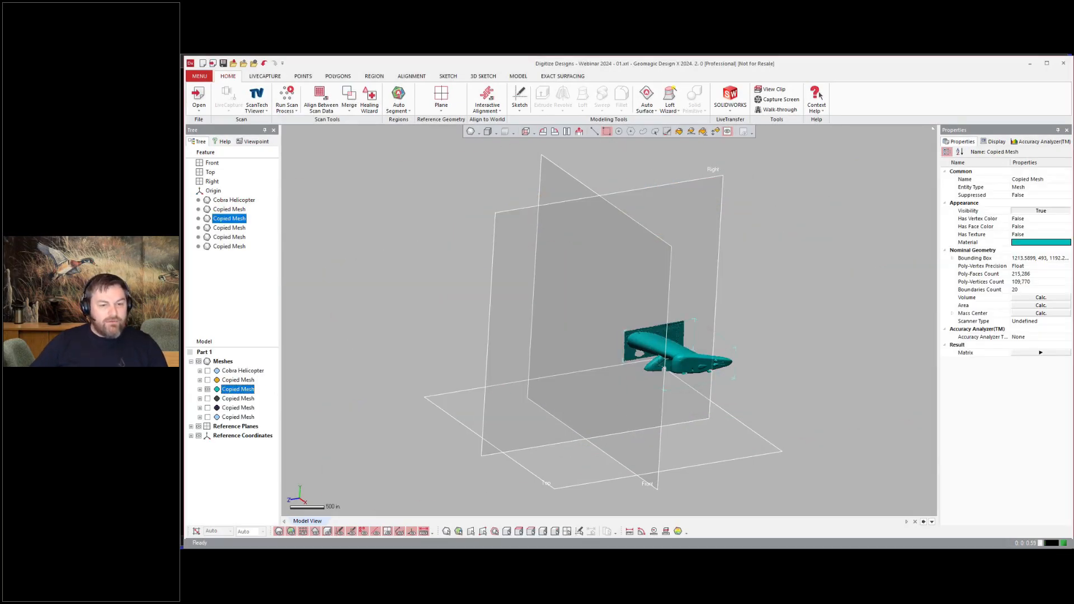
{"action": "left_click", "coordinate": [1068, 244]}
Step: Create a reference plane offset about 515 in from the Right plane so it cuts through the stub wing
{"action": "left_click", "coordinate": [556, 250]}
{"action": "left_click", "coordinate": [659, 376]}
{"action": "left_click", "coordinate": [749, 373]}
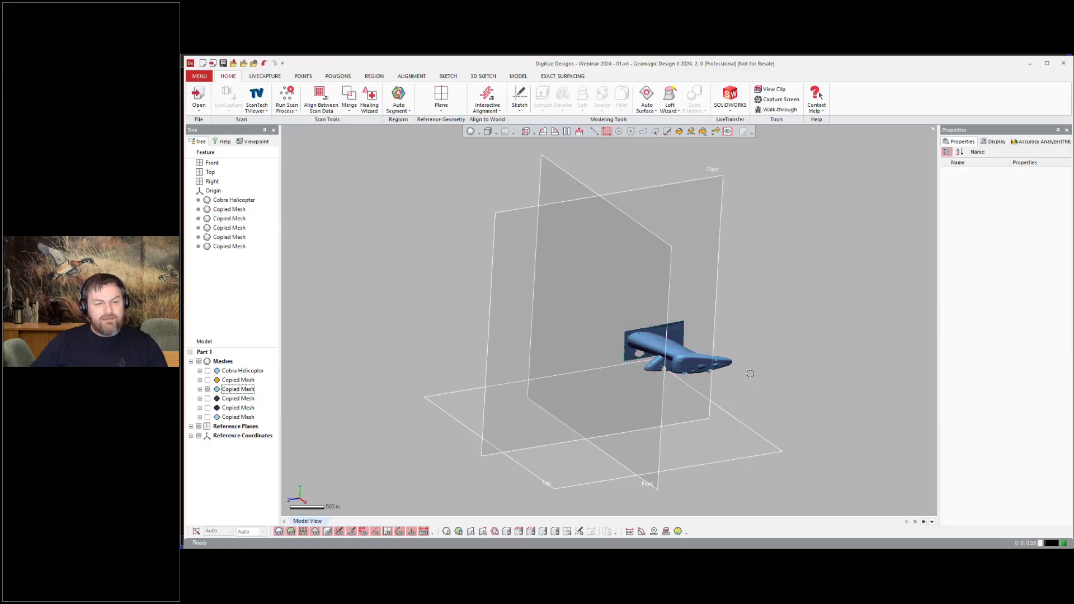
{"action": "scroll", "coordinate": [721, 357], "scroll_direction": "up", "scroll_amount": 4}
{"action": "scroll", "coordinate": [720, 356], "scroll_direction": "up", "scroll_amount": 3}
{"action": "right_click_drag", "start_coordinate": [637, 439], "coordinate": [879, 442]}
{"action": "right_click_drag", "start_coordinate": [604, 441], "coordinate": [347, 176]}
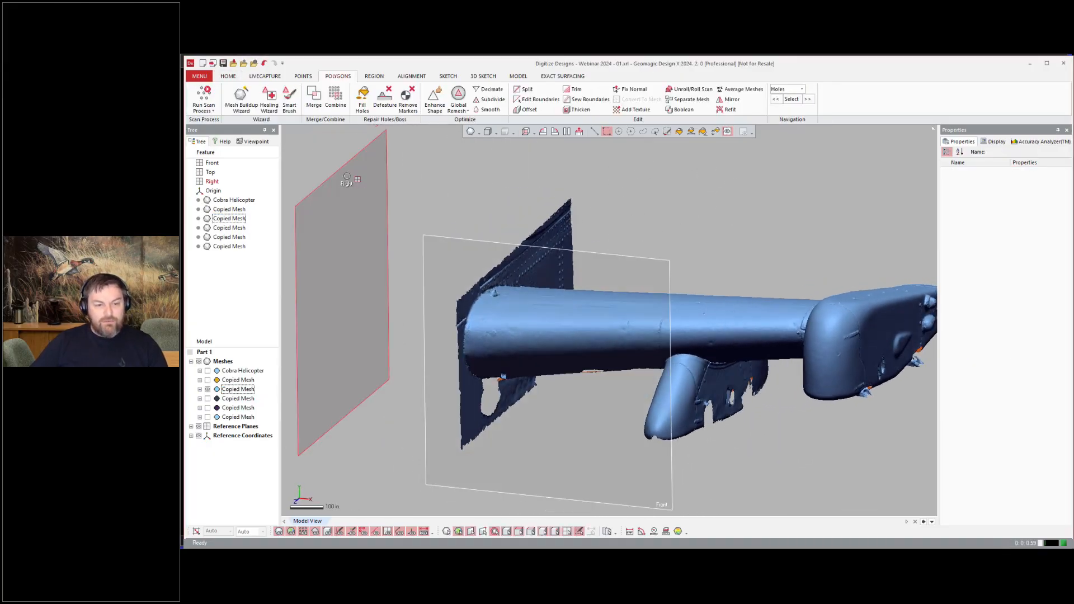
{"action": "left_click_drag", "start_coordinate": [566, 222], "coordinate": [567, 220], "text": "ctrl"}
{"action": "right_click_drag", "start_coordinate": [531, 222], "coordinate": [579, 235]}
{"action": "double_click", "coordinate": [569, 219]}
{"action": "left_click_drag", "start_coordinate": [566, 333], "coordinate": [513, 333]}
{"action": "right_click_drag", "start_coordinate": [513, 334], "coordinate": [464, 331]}
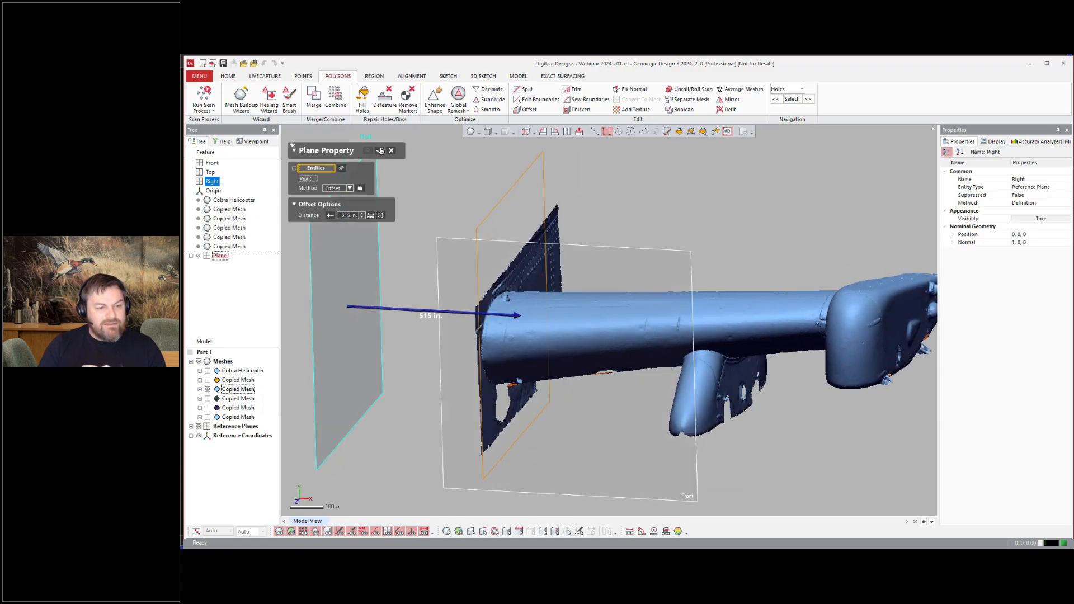
{"action": "left_click", "coordinate": [380, 150]}
Step: Start a Mesh Sketch on the new plane to extract the wing's cross-section polyline
{"action": "left_click", "coordinate": [539, 172]}
{"action": "right_click", "coordinate": [683, 169]}
{"action": "left_click", "coordinate": [689, 158]}
{"action": "left_click", "coordinate": [392, 149]}
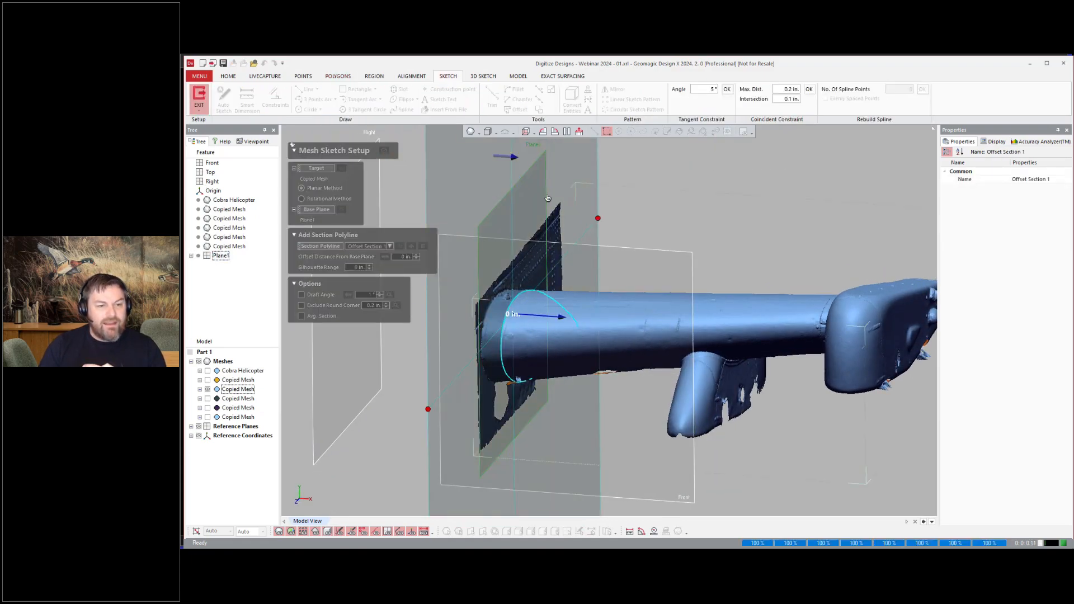
Step: Fit splines over the upper and lower halves of the wing section polyline
{"action": "key", "text": "ctrl+1"}
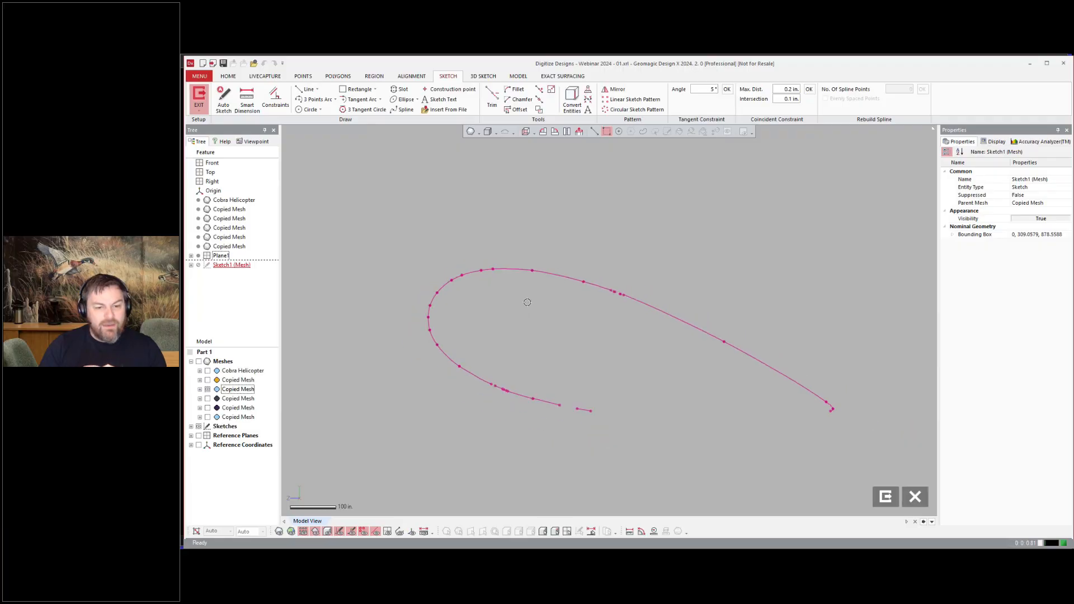
{"action": "key", "text": "ctrl+1"}
{"action": "key", "text": "ctrl+1"}
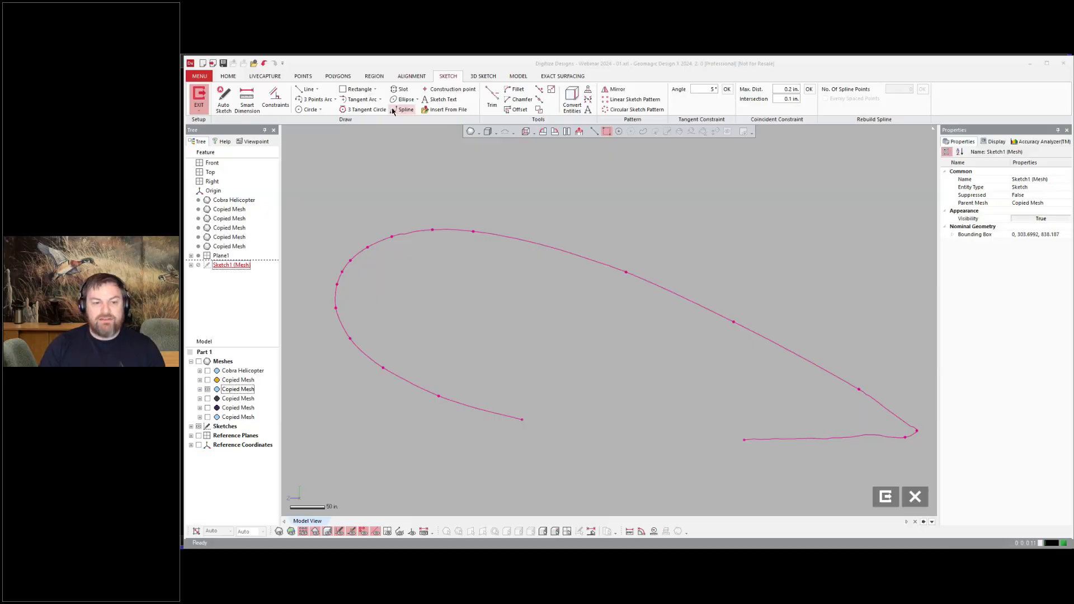
{"action": "left_click", "coordinate": [393, 112]}
{"action": "left_click", "coordinate": [873, 398]}
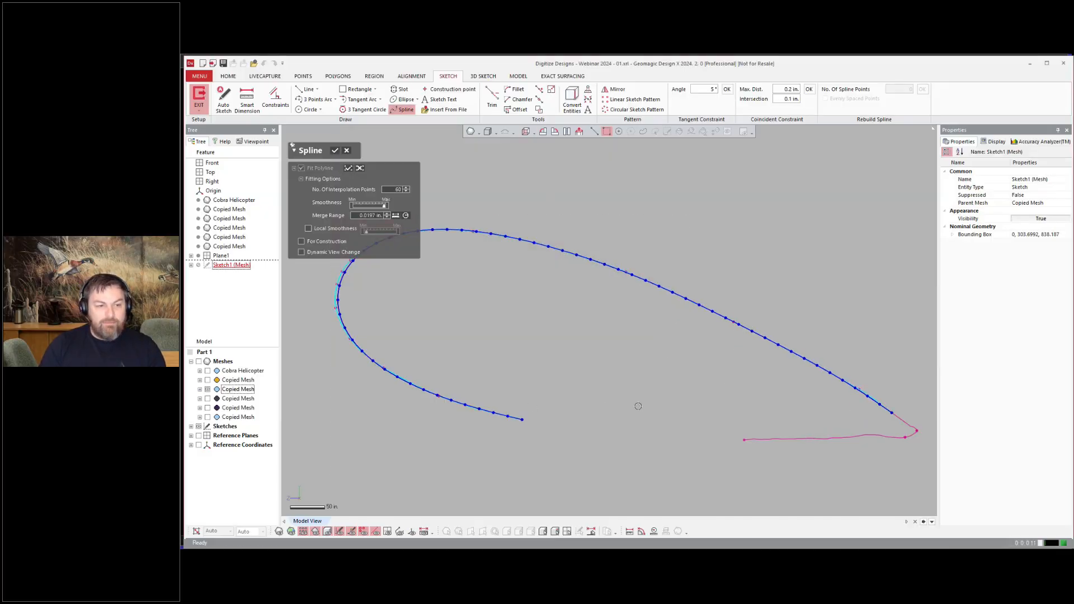
{"action": "left_click_drag", "start_coordinate": [642, 414], "coordinate": [789, 470]}
{"action": "left_click_drag", "start_coordinate": [750, 430], "coordinate": [883, 474]}
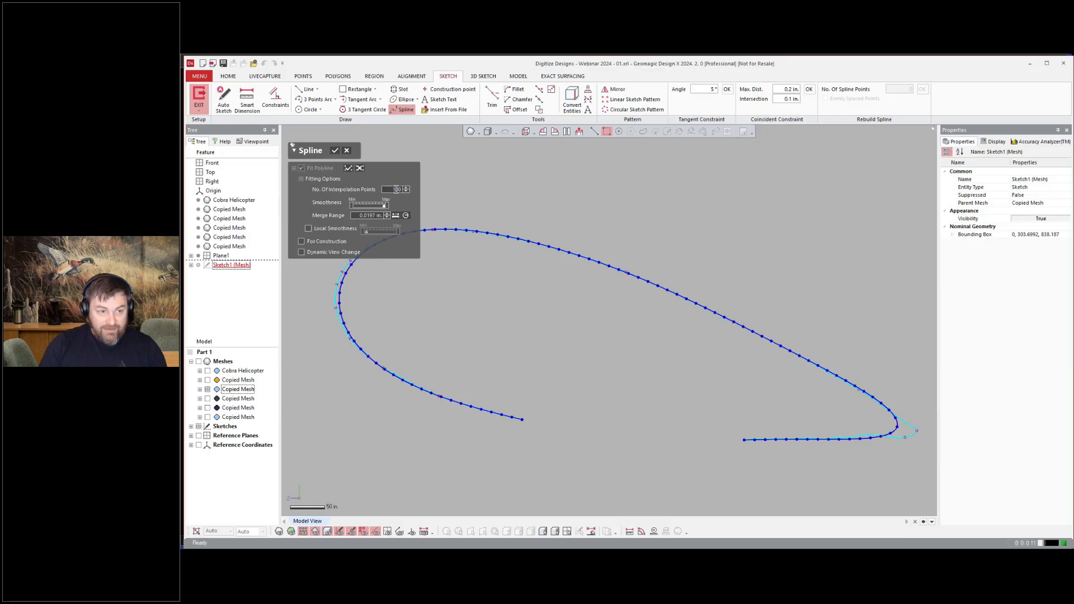
{"action": "mouse_move", "coordinate": [828, 449]}
{"action": "left_mouse_down"}
{"action": "mouse_move", "coordinate": [931, 434]}
{"action": "mouse_move", "coordinate": [915, 432]}
{"action": "left_mouse_up"}
{"action": "key", "text": "Return"}
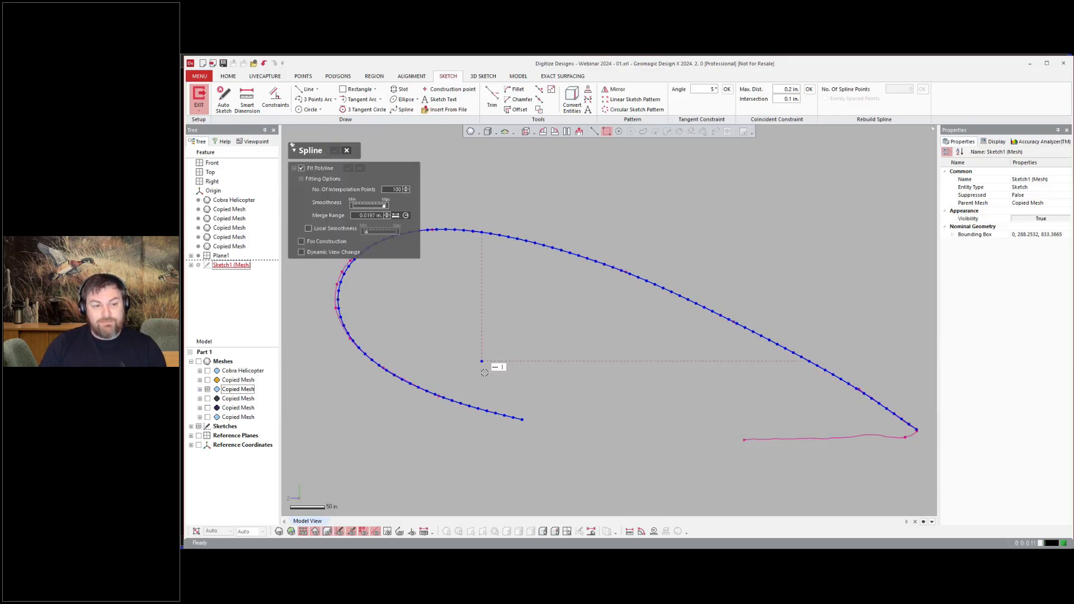
Step: Zoom in to examine where the splines meet at the trailing and leading edges
{"action": "scroll", "coordinate": [882, 437], "scroll_direction": "down", "scroll_amount": 2}
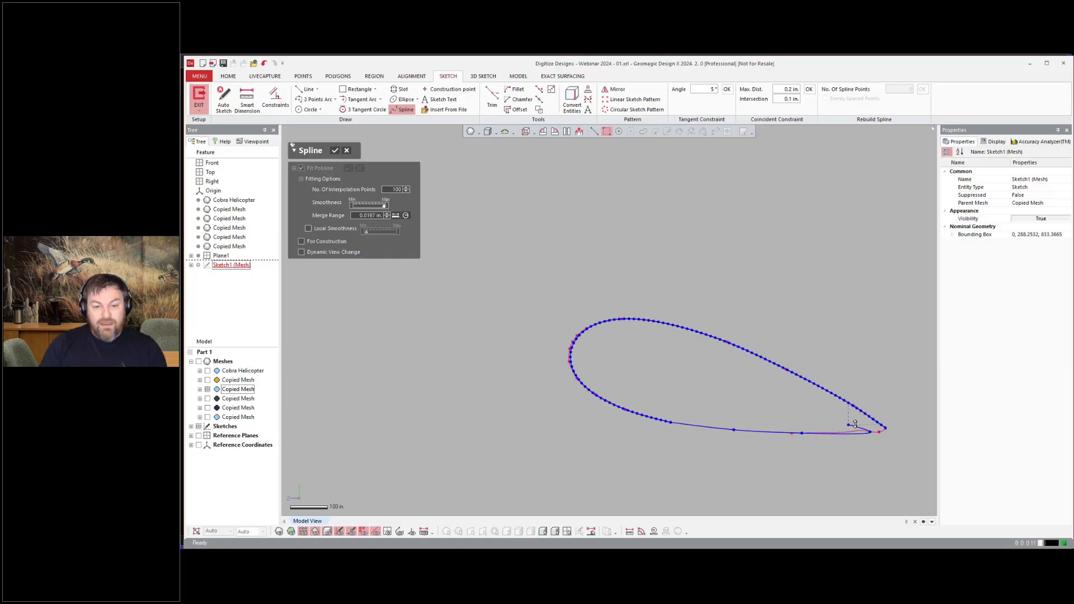
{"action": "scroll", "coordinate": [907, 431], "scroll_direction": "up", "scroll_amount": 2}
{"action": "left_click", "coordinate": [889, 383]}
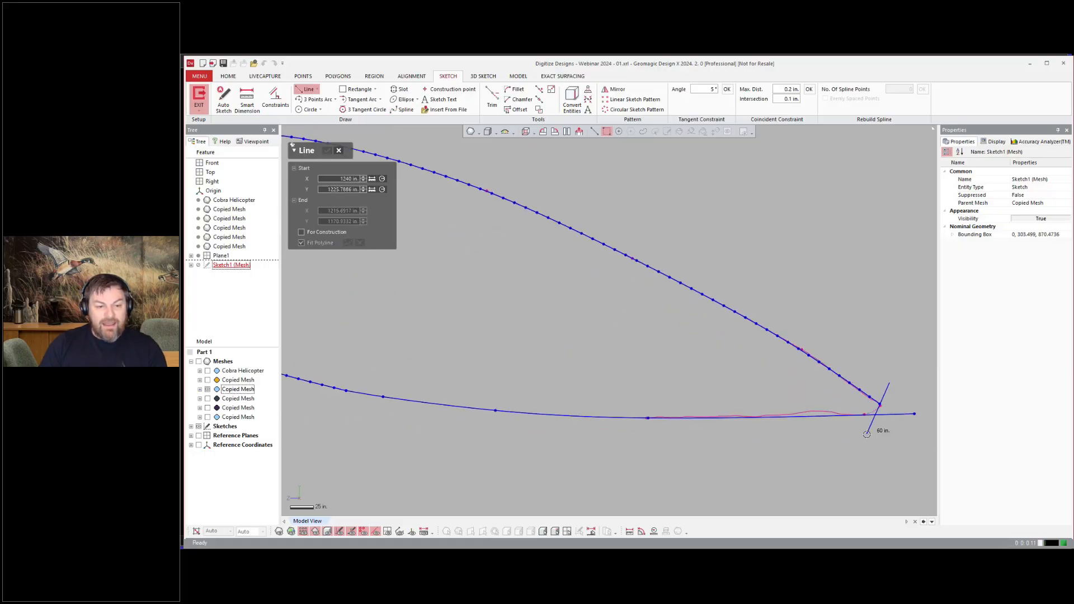
{"action": "key", "text": "Escape"}
{"action": "scroll", "coordinate": [881, 402], "scroll_direction": "up", "scroll_amount": 8}
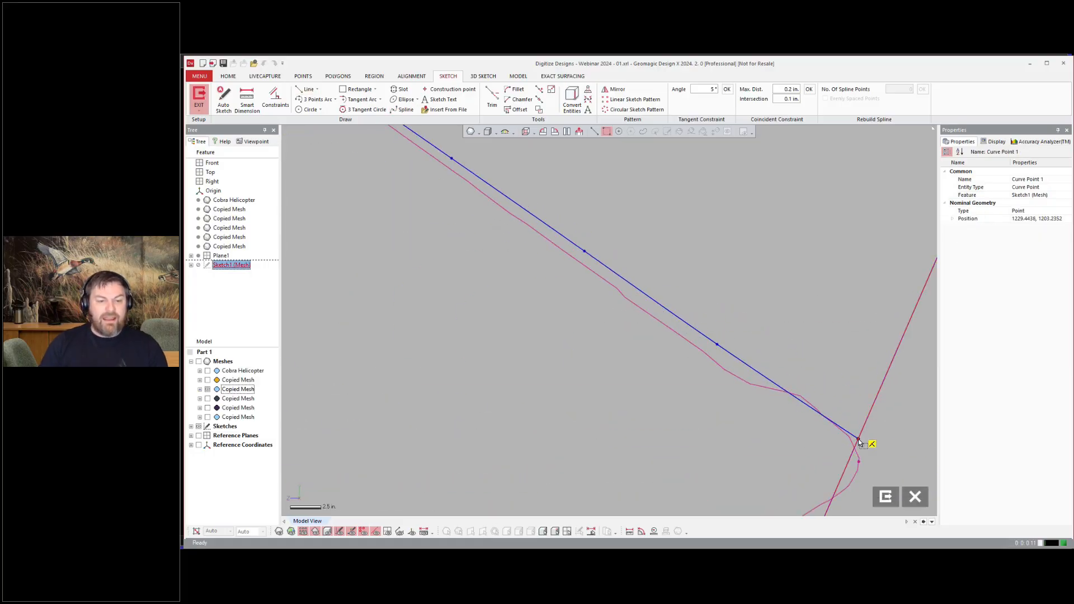
{"action": "scroll", "coordinate": [860, 442], "scroll_direction": "down", "scroll_amount": 8}
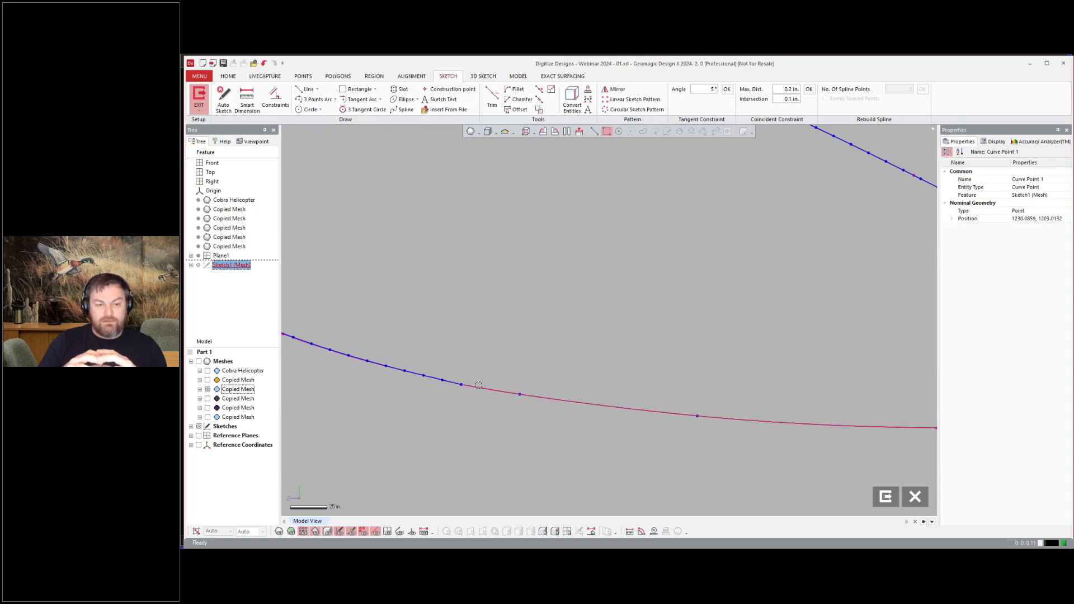
{"action": "right_click", "coordinate": [458, 316]}
{"action": "scroll", "coordinate": [597, 359], "scroll_direction": "down", "scroll_amount": 3}
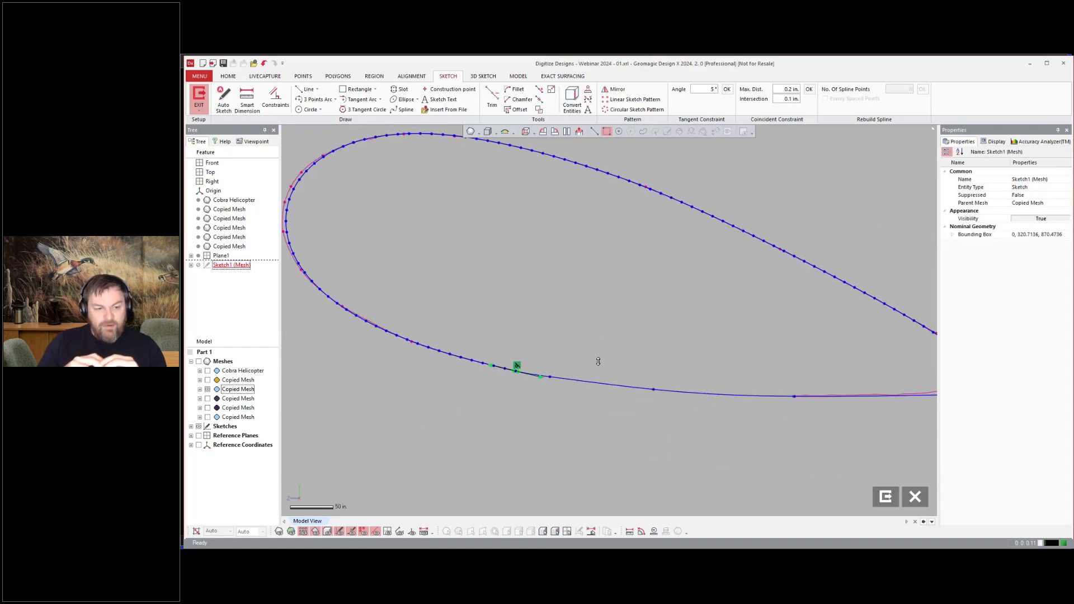
{"action": "scroll", "coordinate": [366, 283], "scroll_direction": "down", "scroll_amount": 3}
{"action": "scroll", "coordinate": [729, 349], "scroll_direction": "up", "scroll_amount": 3}
Step: Trim the overlapping spline ends at the trailing edge with Power Trim and exit the sketch
{"action": "left_click", "coordinate": [492, 99]}
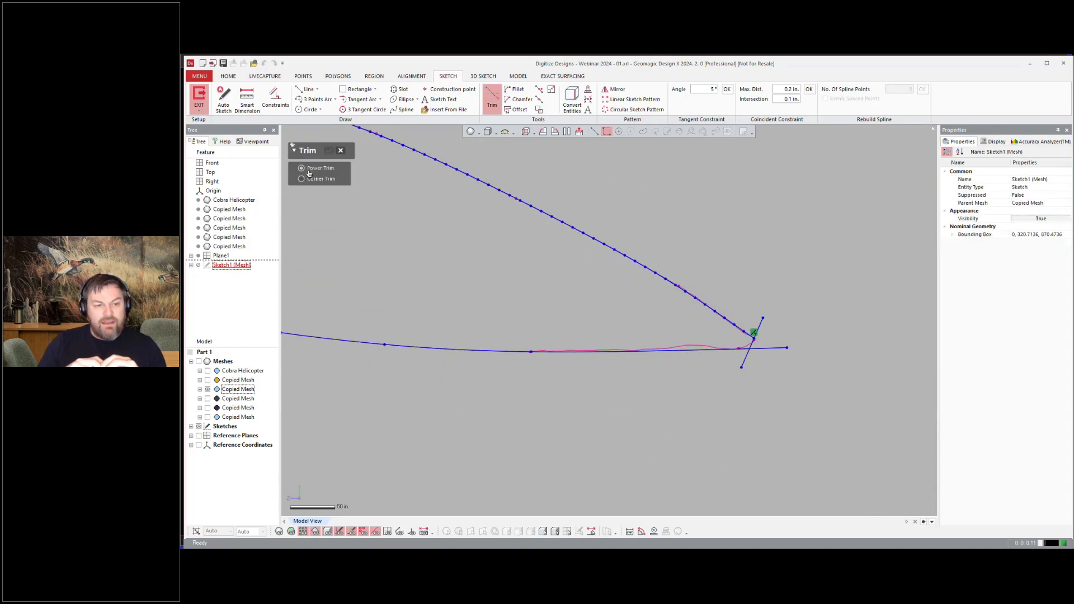
{"action": "scroll", "coordinate": [794, 348], "scroll_direction": "down", "scroll_amount": 2}
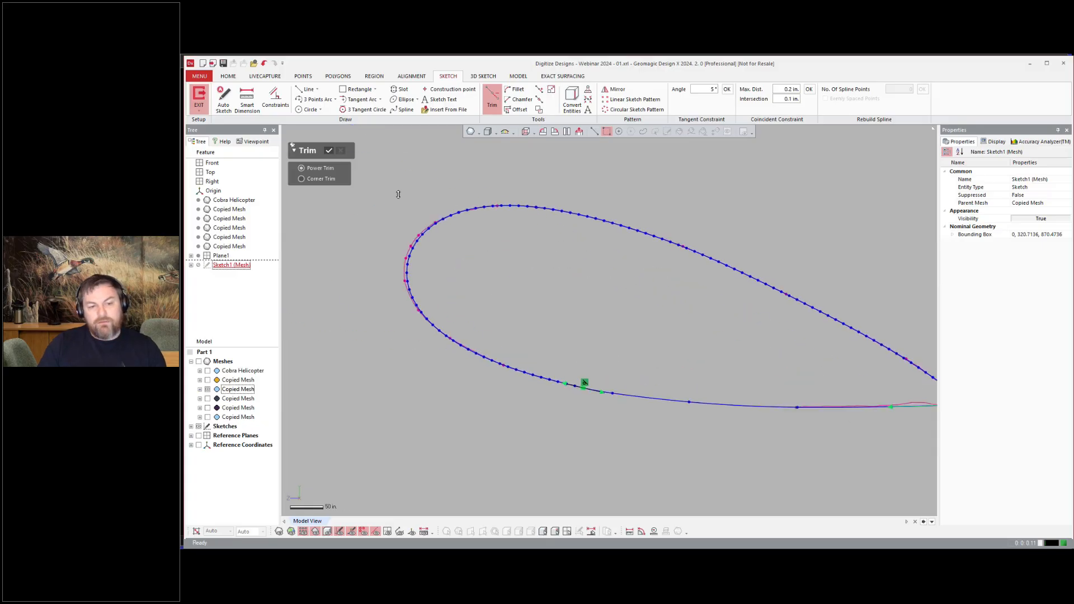
{"action": "left_click", "coordinate": [329, 150]}
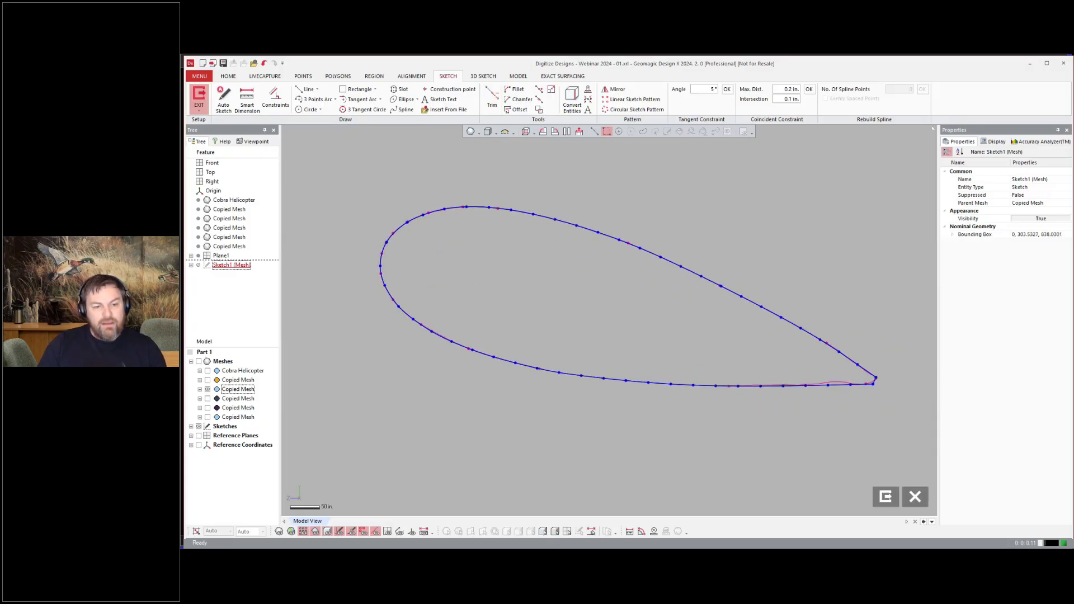
{"action": "left_click", "coordinate": [885, 501]}
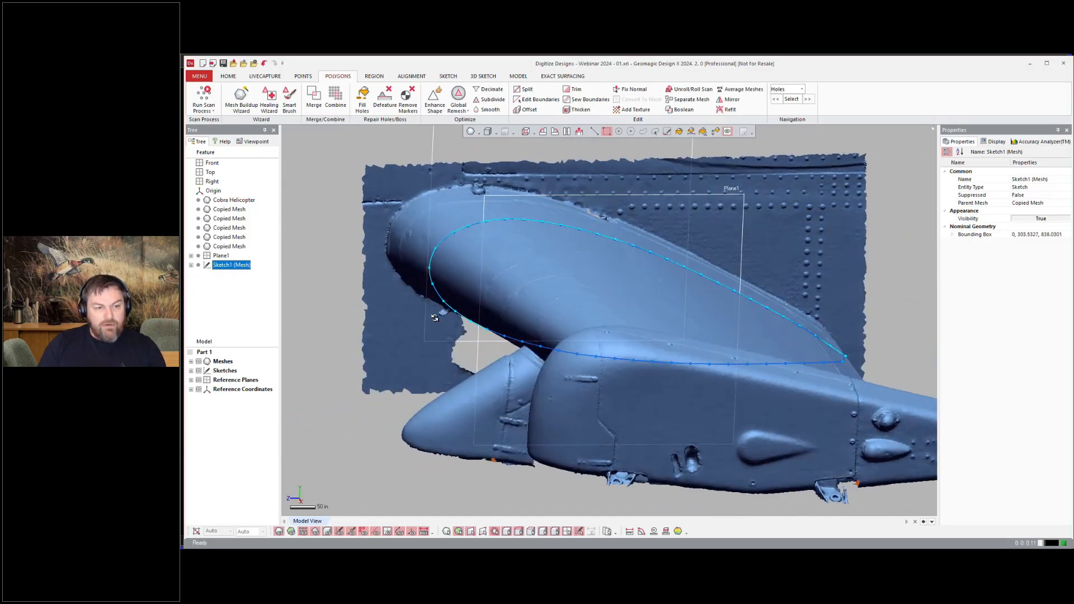
Step: Set Plane2 as an offset of 490 in from Plane1 across the outer part of the stub wing
{"action": "right_click_drag", "start_coordinate": [435, 318], "coordinate": [539, 250]}
{"action": "left_click_drag", "start_coordinate": [492, 245], "coordinate": [565, 295], "text": "ctrl"}
{"action": "right_click_drag", "start_coordinate": [570, 297], "coordinate": [761, 361]}
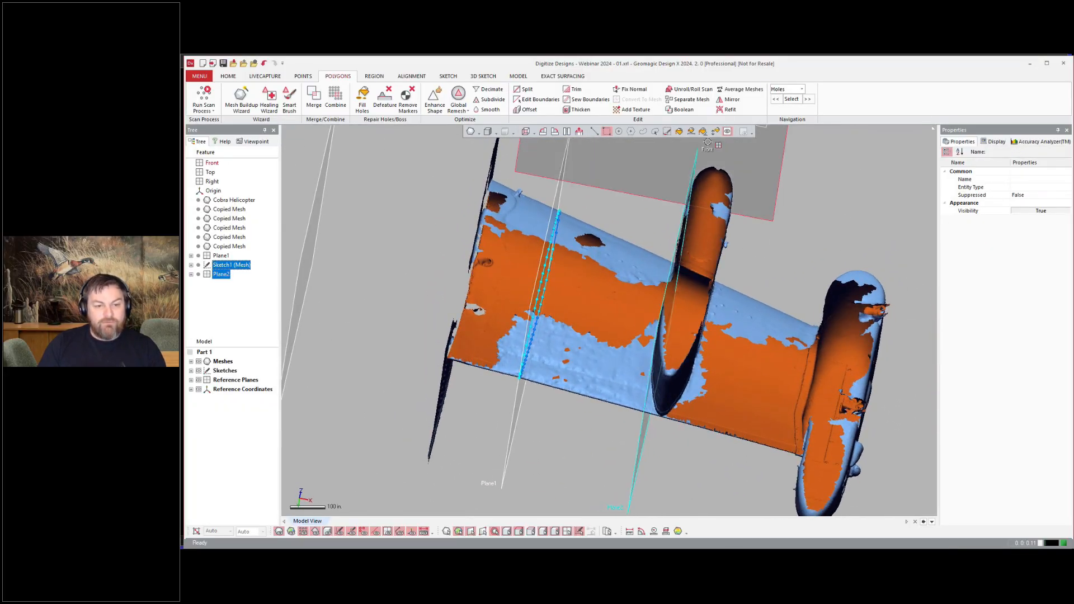
{"action": "double_click", "coordinate": [665, 330]}
{"action": "left_click_drag", "start_coordinate": [665, 330], "coordinate": [709, 342]}
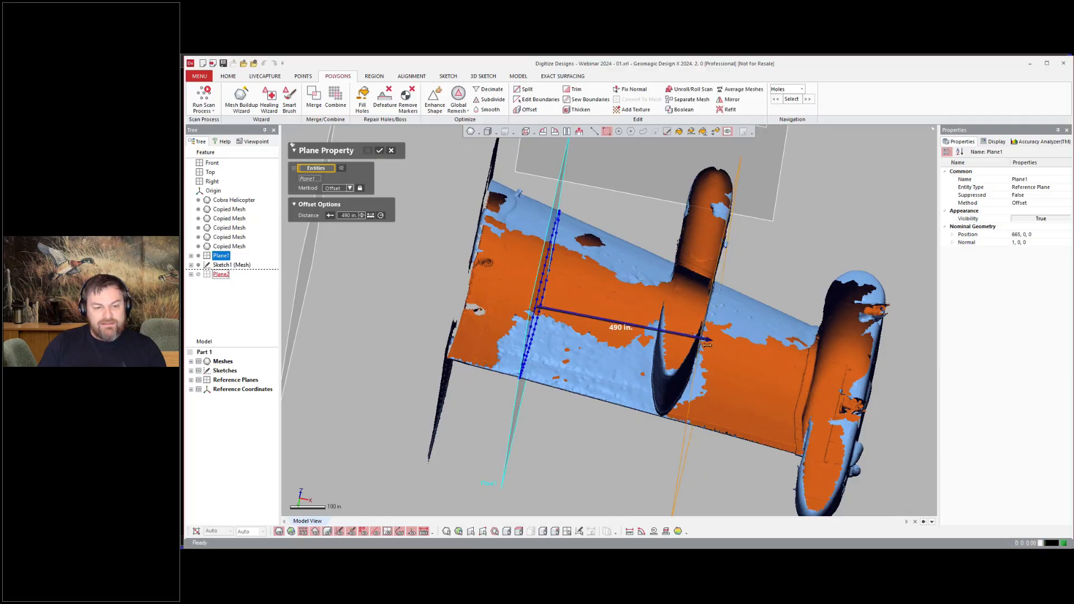
{"action": "right_click_drag", "start_coordinate": [709, 342], "coordinate": [733, 356]}
{"action": "left_click", "coordinate": [379, 150]}
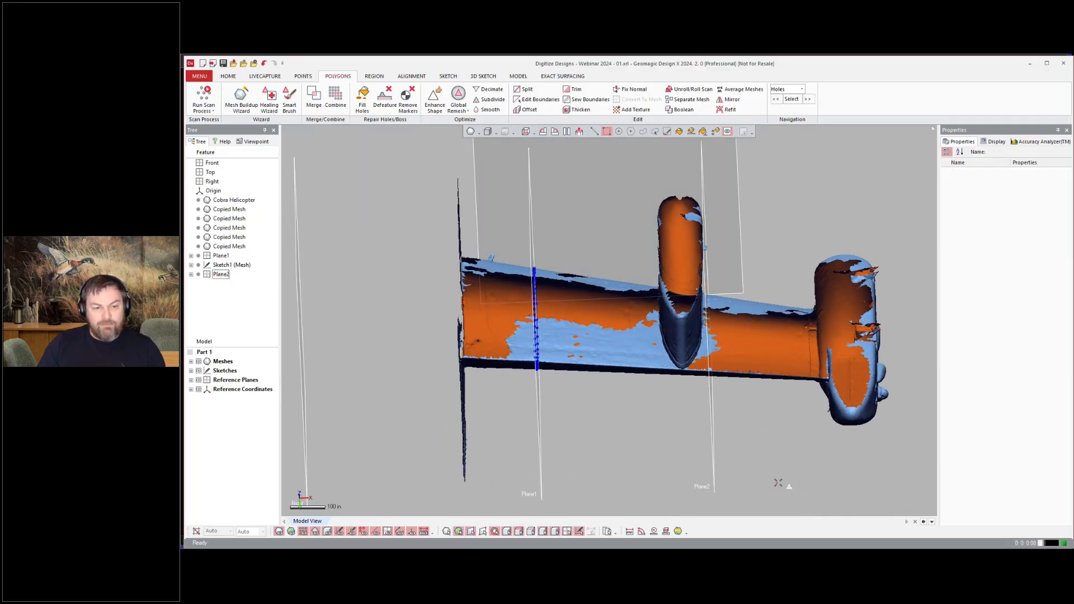
Step: Start a Mesh Sketch on Plane2 to extract the wing's outer cross-section polyline
{"action": "right_click", "coordinate": [770, 448]}
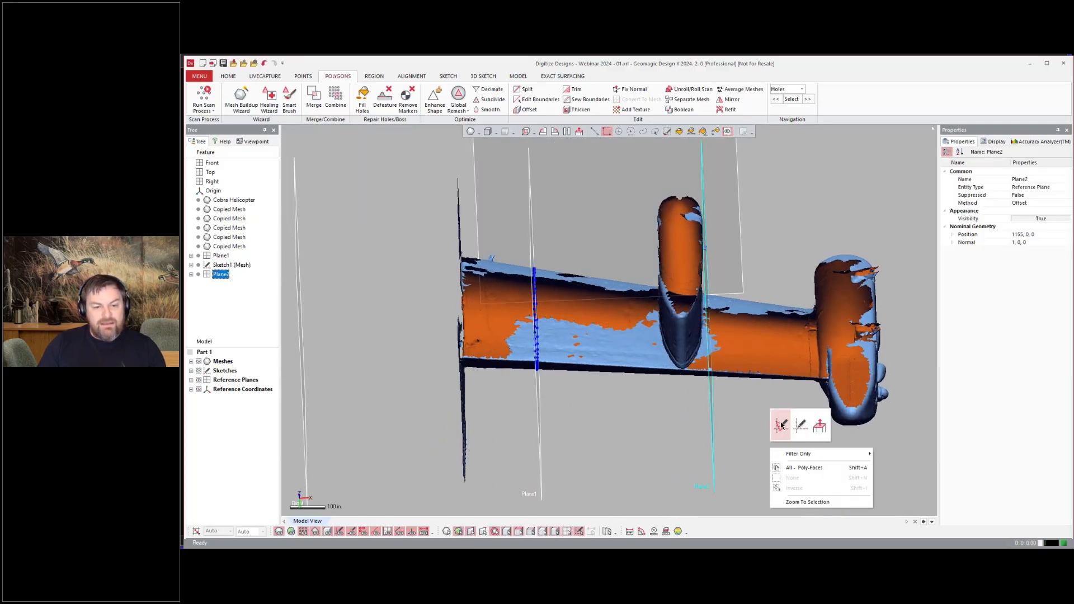
{"action": "left_click", "coordinate": [781, 426]}
{"action": "mouse_move", "coordinate": [744, 392]}
{"action": "right_mouse_down"}
{"action": "mouse_move", "coordinate": [693, 391]}
{"action": "mouse_move", "coordinate": [673, 371]}
{"action": "mouse_move", "coordinate": [671, 335]}
{"action": "right_mouse_up"}
{"action": "left_click", "coordinate": [383, 149]}
{"action": "scroll", "coordinate": [742, 291], "scroll_direction": "down", "scroll_amount": 1}
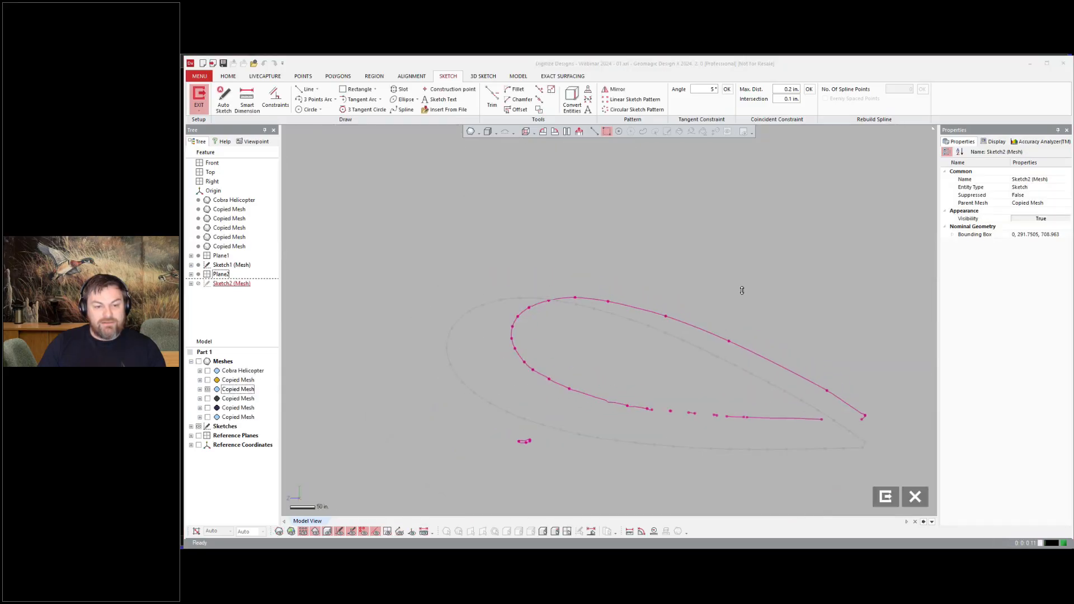
{"action": "scroll", "coordinate": [742, 290], "scroll_direction": "down", "scroll_amount": 3}
Step: Fit splines over the upper and lower halves of the outer wing section polyline
{"action": "left_click", "coordinate": [405, 109]}
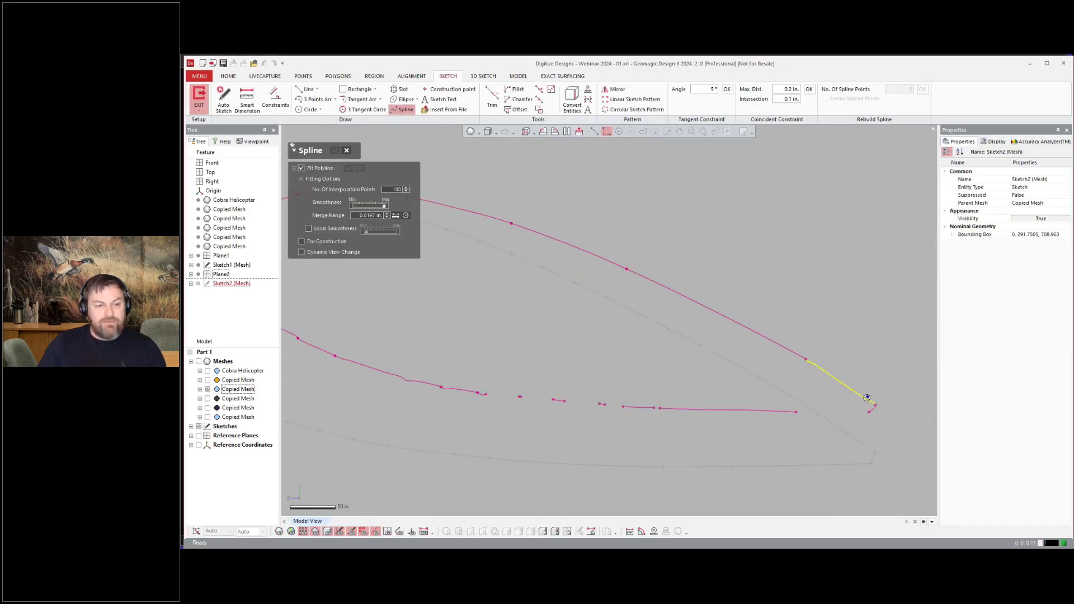
{"action": "left_click", "coordinate": [324, 167]}
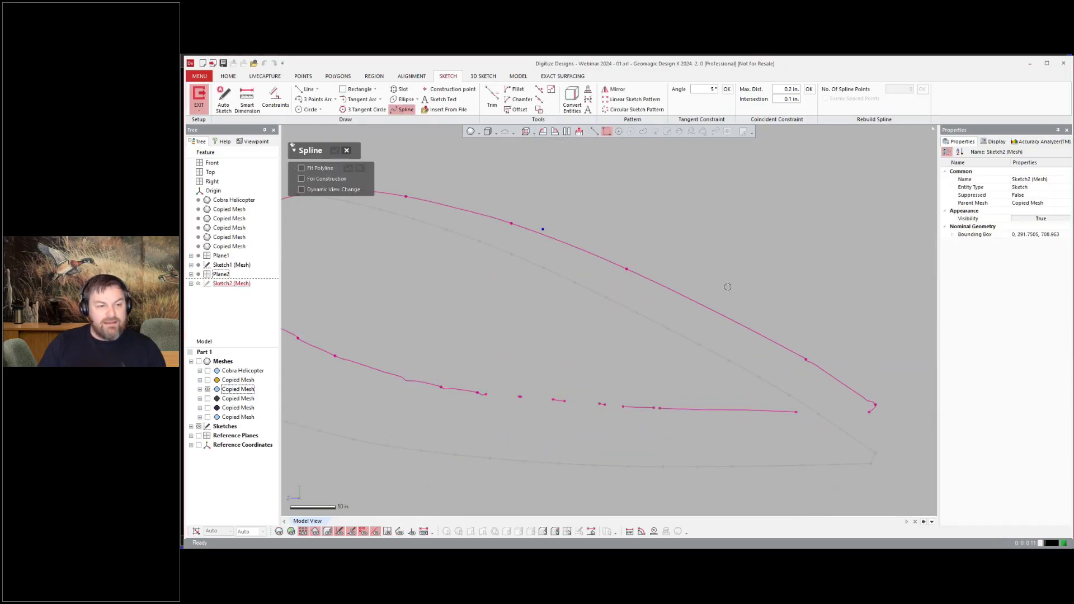
{"action": "left_click", "coordinate": [523, 226]}
{"action": "left_click", "coordinate": [429, 201]}
{"action": "scroll", "coordinate": [431, 201], "scroll_direction": "up", "scroll_amount": 4}
{"action": "scroll", "coordinate": [450, 211], "scroll_direction": "down", "scroll_amount": 3}
{"action": "scroll", "coordinate": [420, 223], "scroll_direction": "down", "scroll_amount": 3}
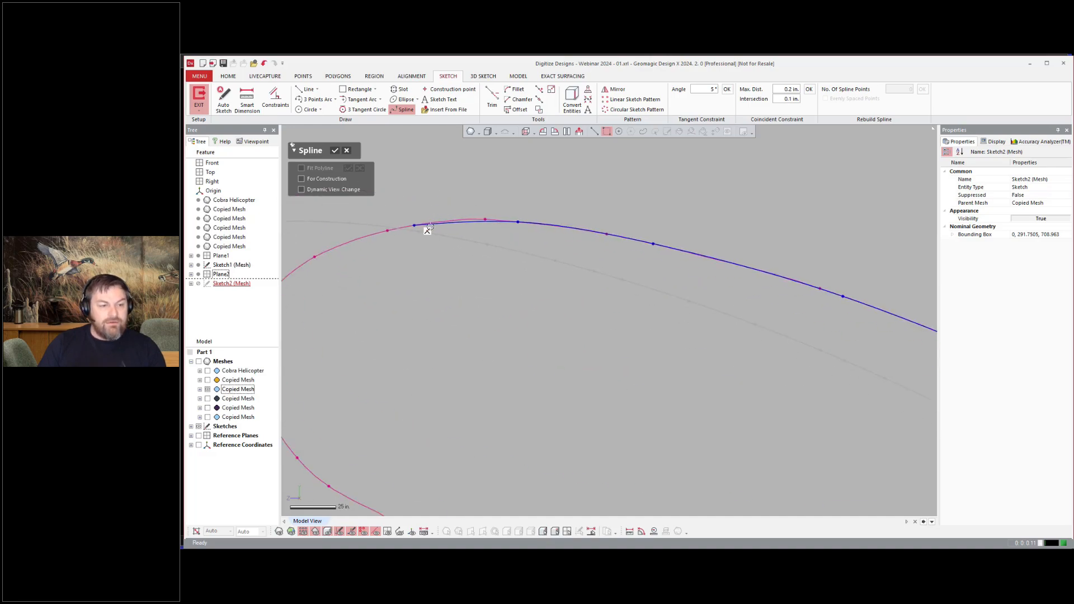
{"action": "left_click", "coordinate": [346, 242]}
{"action": "scroll", "coordinate": [305, 277], "scroll_direction": "up", "scroll_amount": 4}
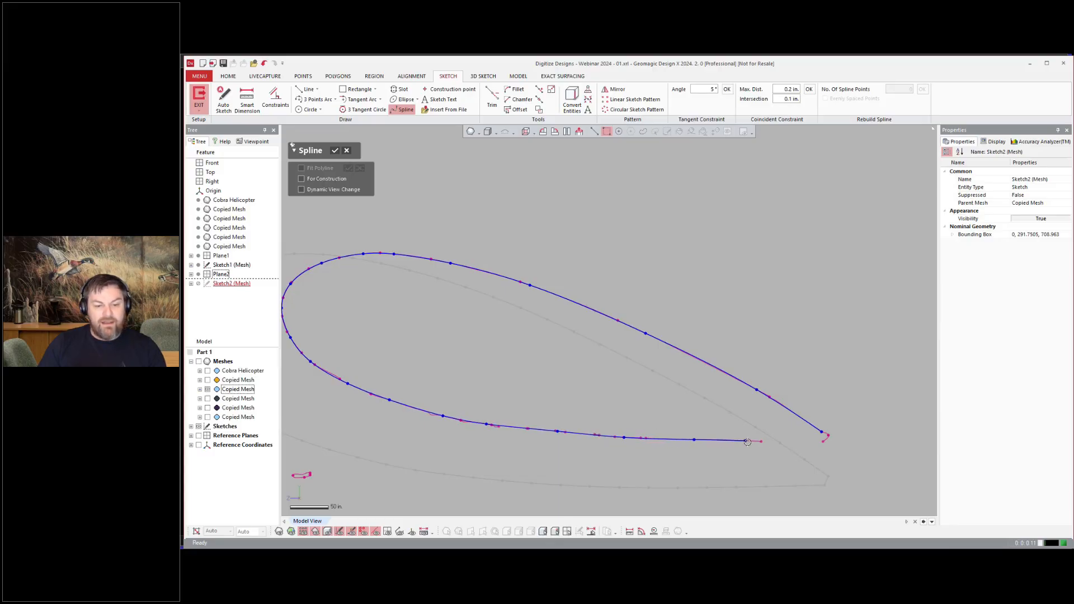
{"action": "key", "text": "Escape"}
{"action": "scroll", "coordinate": [892, 444], "scroll_direction": "down", "scroll_amount": 4}
{"action": "key", "text": "Escape"}
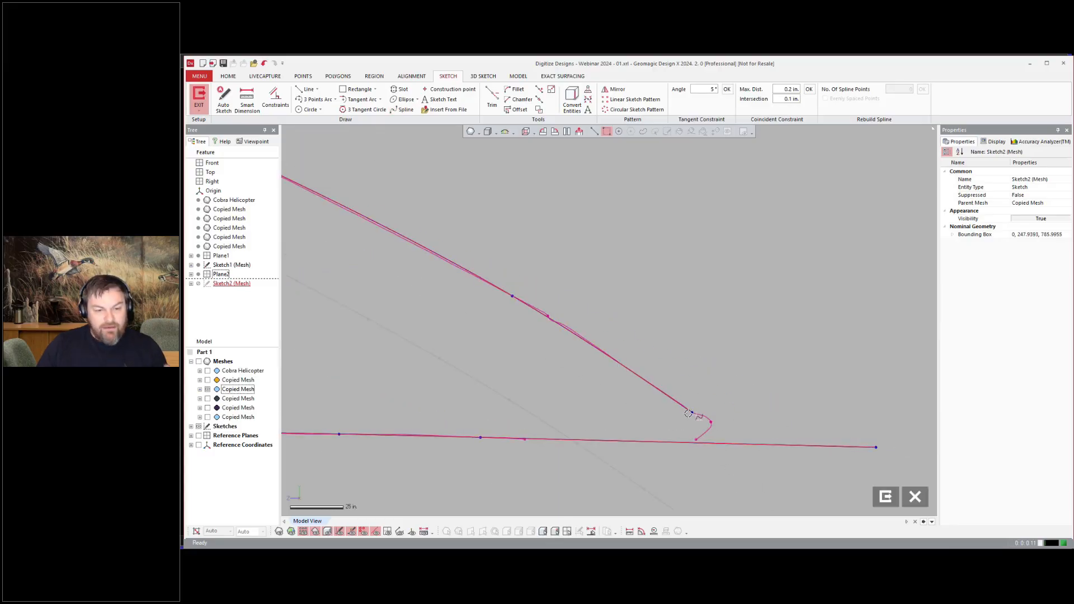
Step: Drag the upper spline's trailing-edge end to extend it past the lower spline
{"action": "left_click_drag", "start_coordinate": [692, 413], "coordinate": [761, 453]}
{"action": "key", "text": "ctrl+z"}
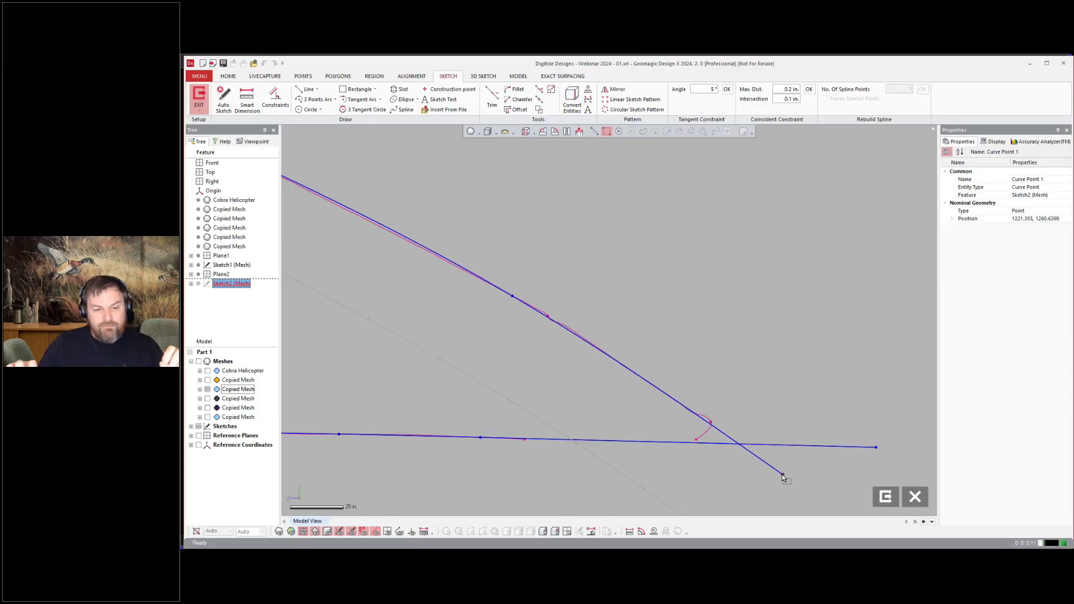
{"action": "scroll", "coordinate": [789, 298], "scroll_direction": "up", "scroll_amount": 3}
Step: Trim the overlapping spline ends at the trailing edge with Power Trim and exit the sketch
{"action": "left_click", "coordinate": [307, 89]}
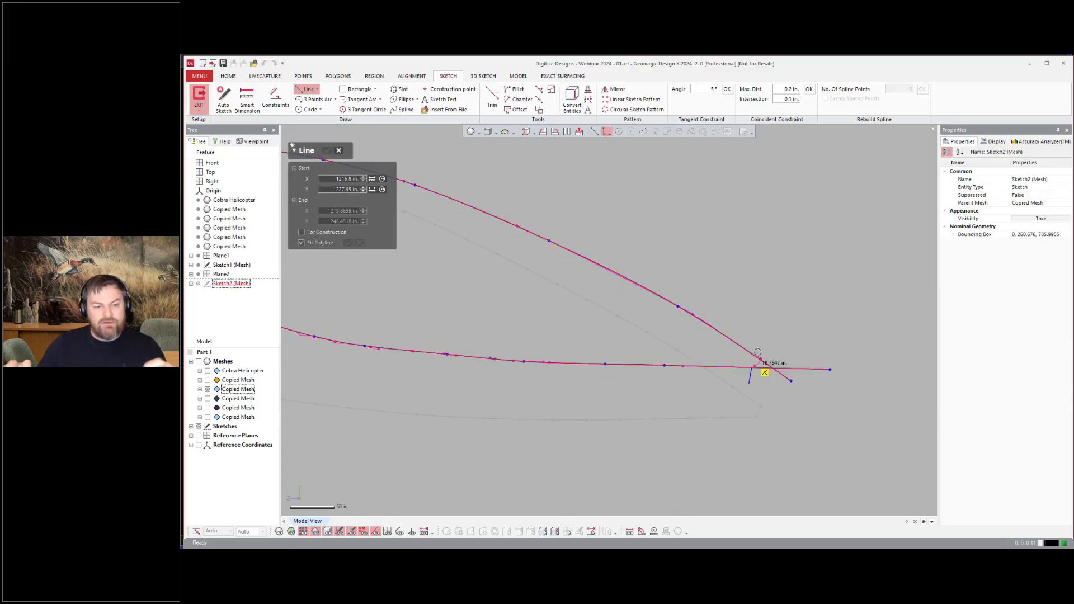
{"action": "left_click", "coordinate": [492, 97]}
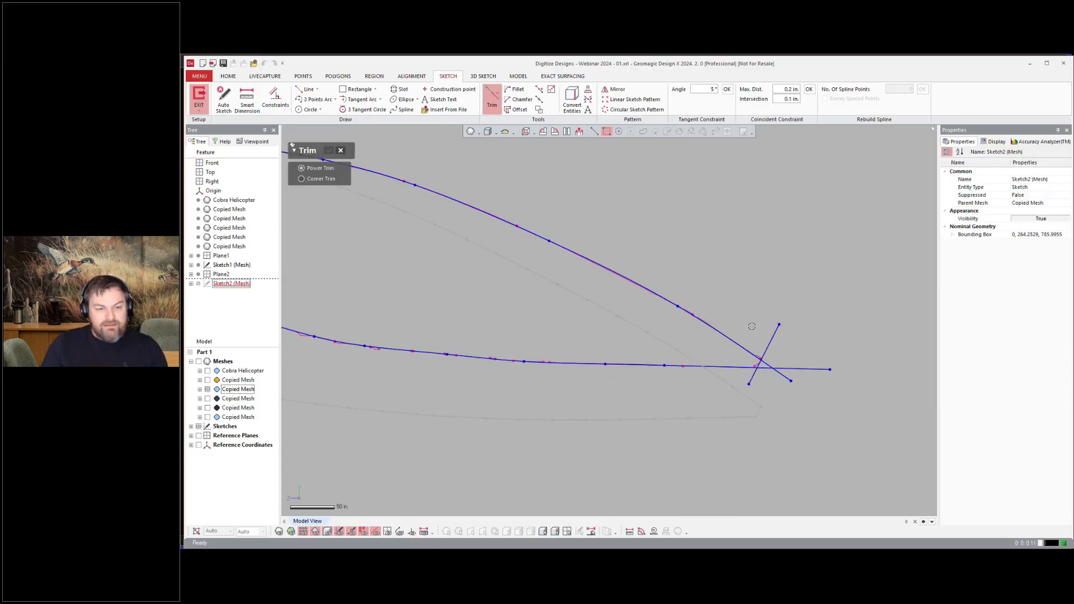
{"action": "left_click_drag", "start_coordinate": [760, 375], "coordinate": [748, 374]}
{"action": "scroll", "coordinate": [811, 383], "scroll_direction": "down", "scroll_amount": 4}
{"action": "left_click", "coordinate": [328, 150]}
{"action": "left_click", "coordinate": [673, 312]}
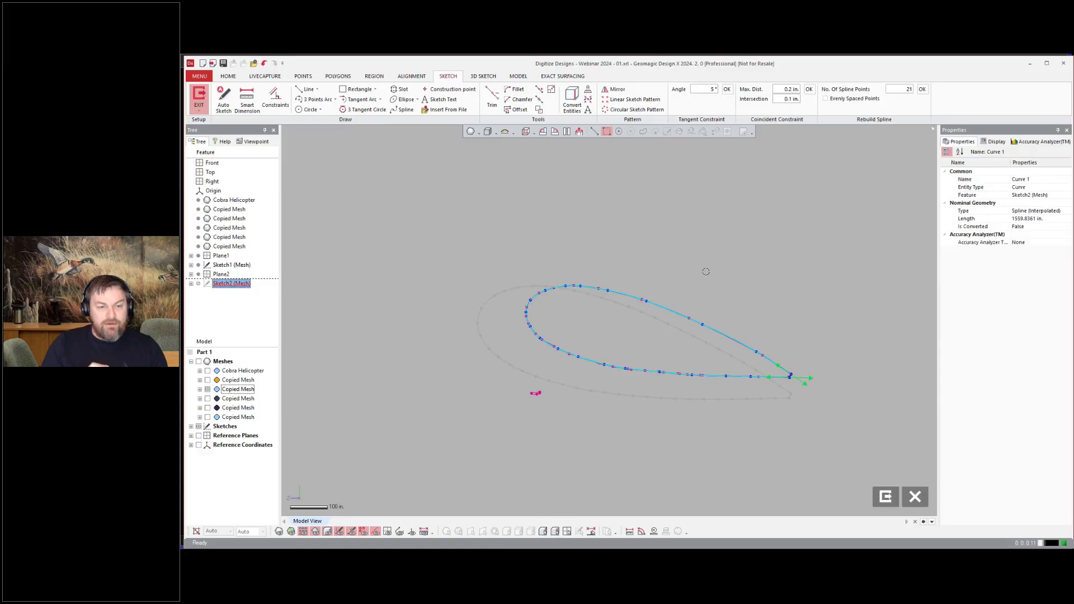
{"action": "left_click", "coordinate": [885, 496]}
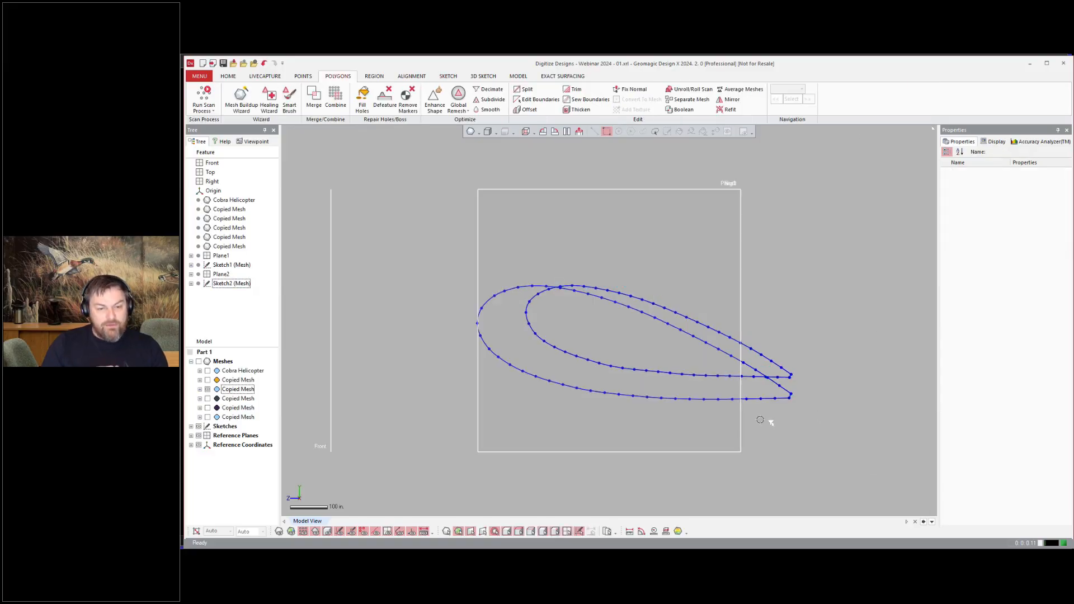
Step: Loft a solid between the two wing cross-section sketches
{"action": "mouse_move", "coordinate": [772, 425]}
{"action": "right_mouse_down"}
{"action": "mouse_move", "coordinate": [837, 359]}
{"action": "mouse_move", "coordinate": [775, 323]}
{"action": "mouse_move", "coordinate": [757, 342]}
{"action": "right_mouse_up"}
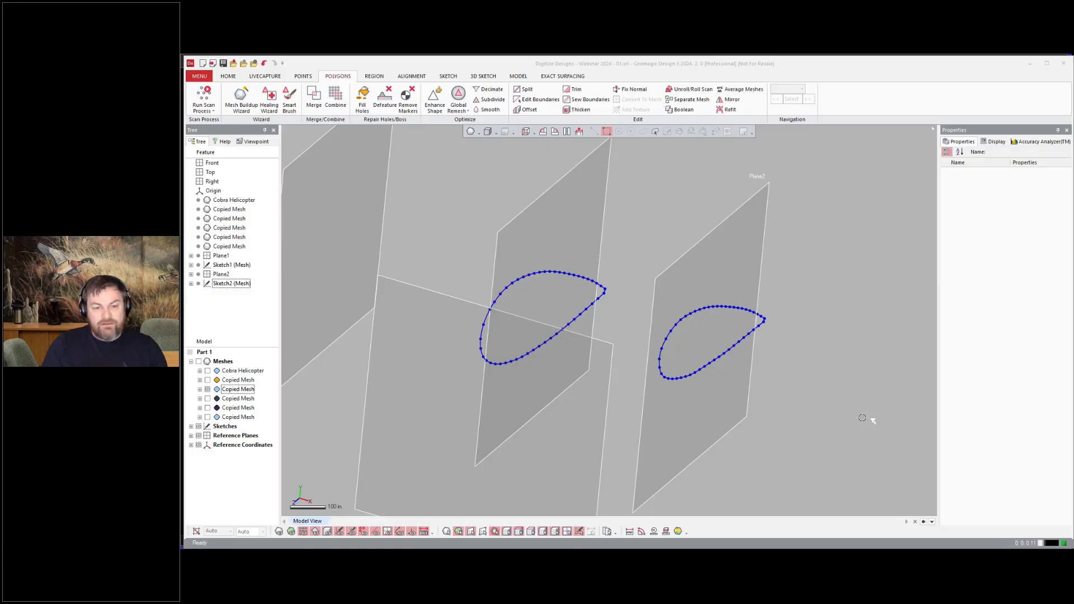
{"action": "left_click", "coordinate": [199, 360]}
{"action": "mouse_move", "coordinate": [901, 463]}
{"action": "right_mouse_down"}
{"action": "mouse_move", "coordinate": [870, 451]}
{"action": "mouse_move", "coordinate": [915, 474]}
{"action": "mouse_move", "coordinate": [884, 447]}
{"action": "mouse_move", "coordinate": [826, 477]}
{"action": "right_mouse_up"}
{"action": "key", "text": "ctrl+1"}
{"action": "key", "text": "ctrl+1"}
{"action": "left_click", "coordinate": [228, 76]}
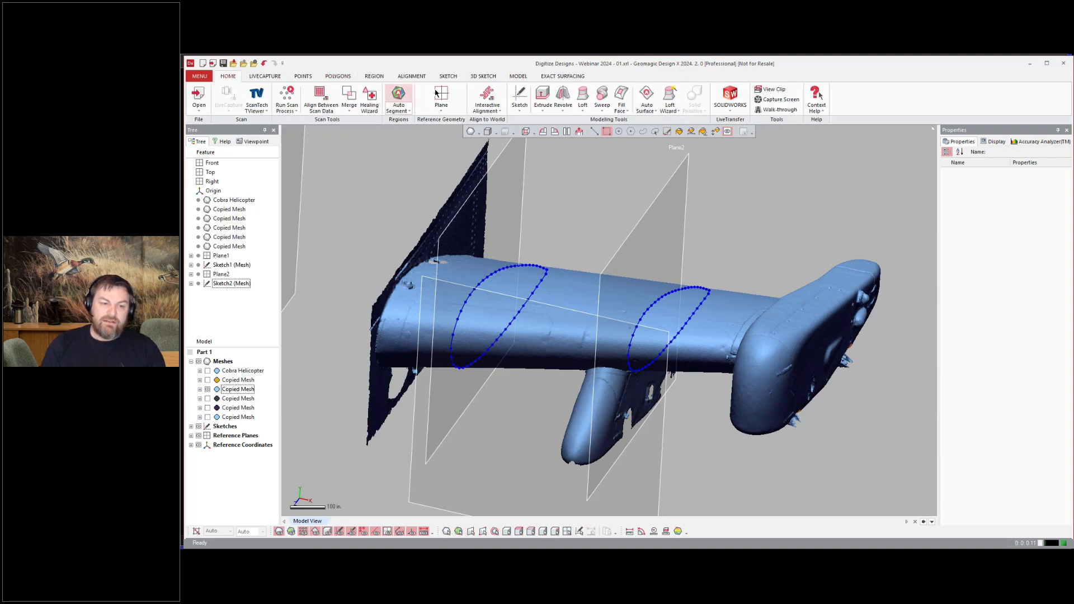
{"action": "left_click", "coordinate": [582, 97]}
{"action": "left_click", "coordinate": [506, 264]}
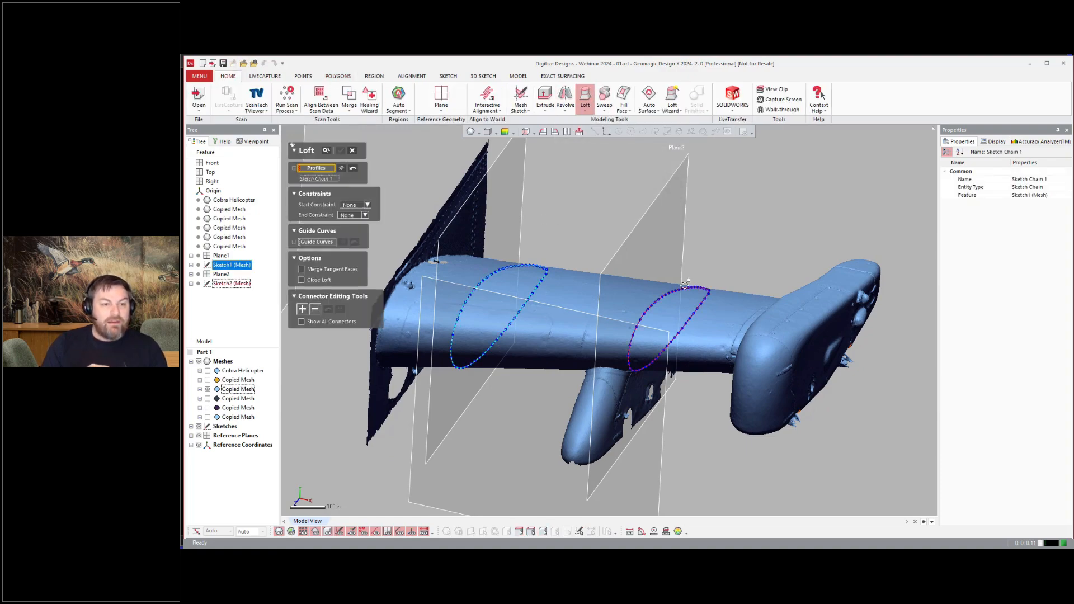
{"action": "left_click", "coordinate": [687, 285]}
{"action": "left_click", "coordinate": [340, 150]}
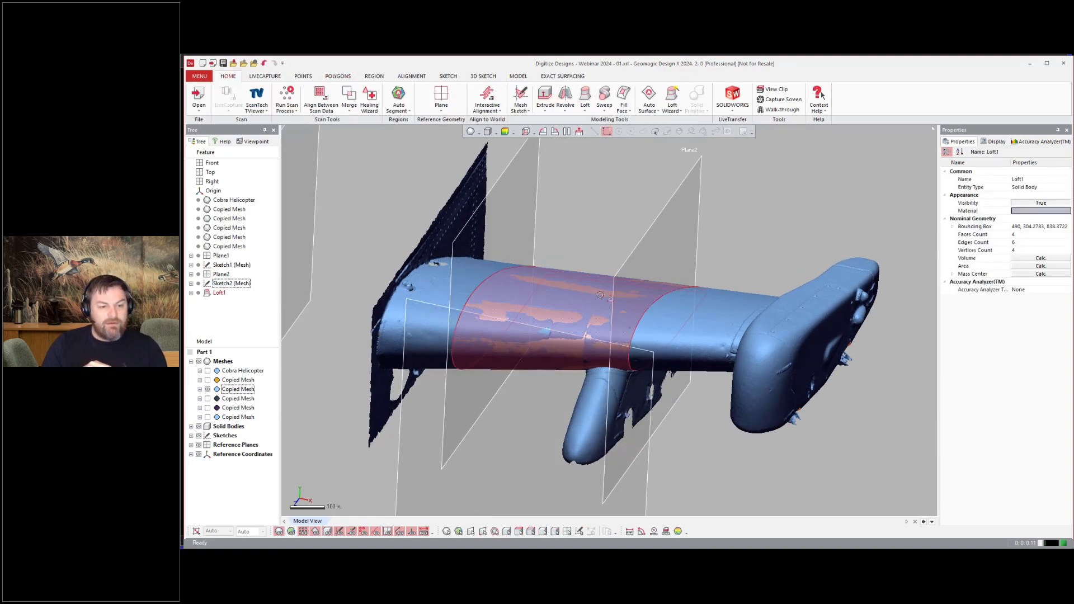
Step: Extend the loft's inboard end face 275 in toward the fuselage with Move Face
{"action": "right_click_drag", "start_coordinate": [498, 270], "coordinate": [553, 262]}
{"action": "key", "text": "ctrl+1"}
{"action": "left_click", "coordinate": [518, 76]}
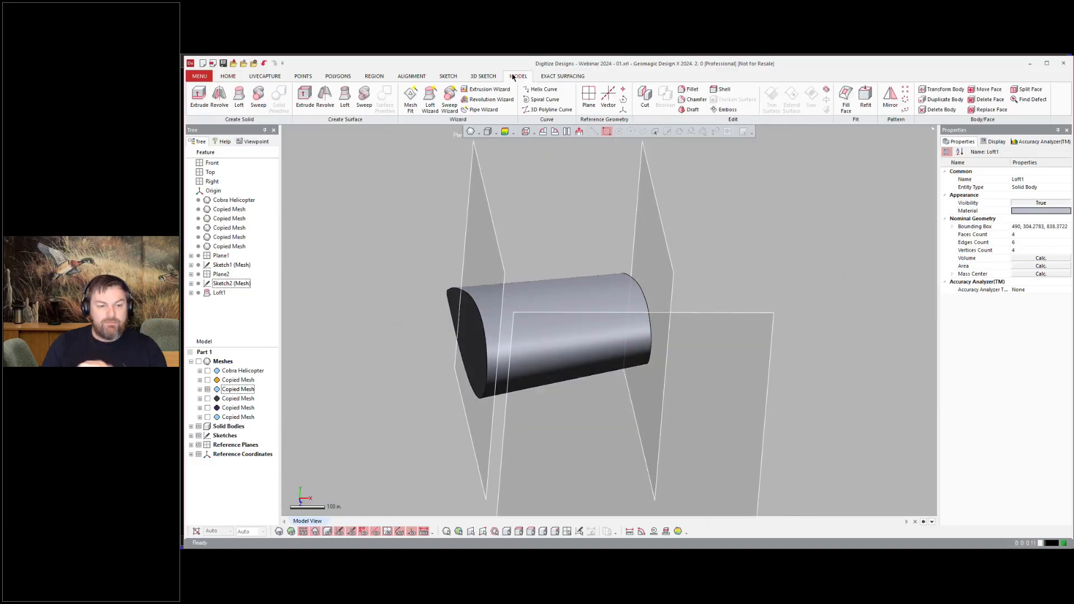
{"action": "left_click", "coordinate": [987, 89]}
{"action": "right_click_drag", "start_coordinate": [420, 336], "coordinate": [468, 332]}
{"action": "left_click", "coordinate": [468, 333]}
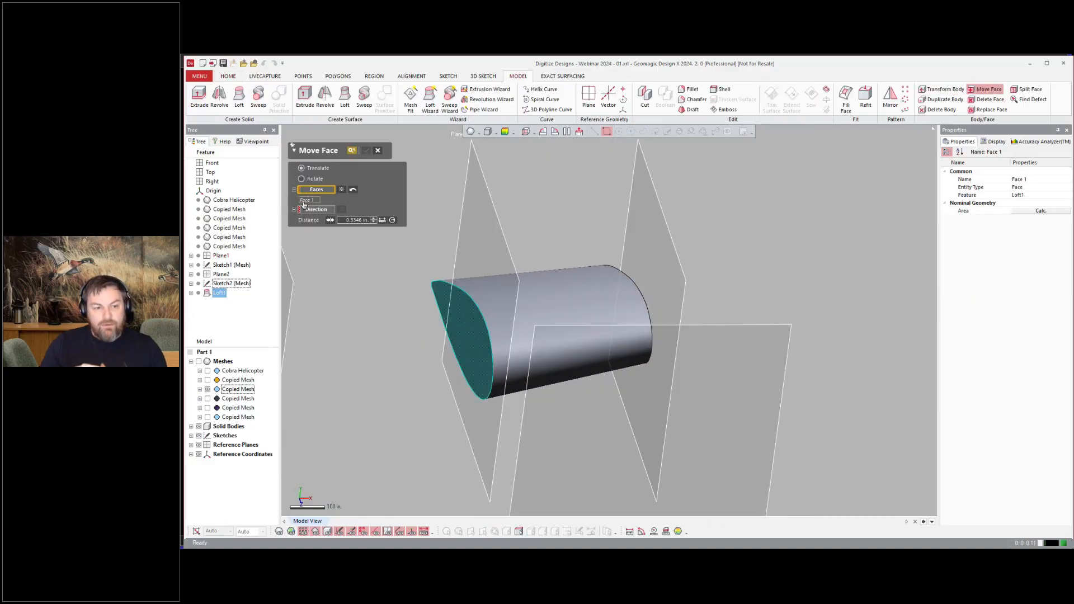
{"action": "left_click", "coordinate": [308, 209]}
{"action": "left_click", "coordinate": [466, 337]}
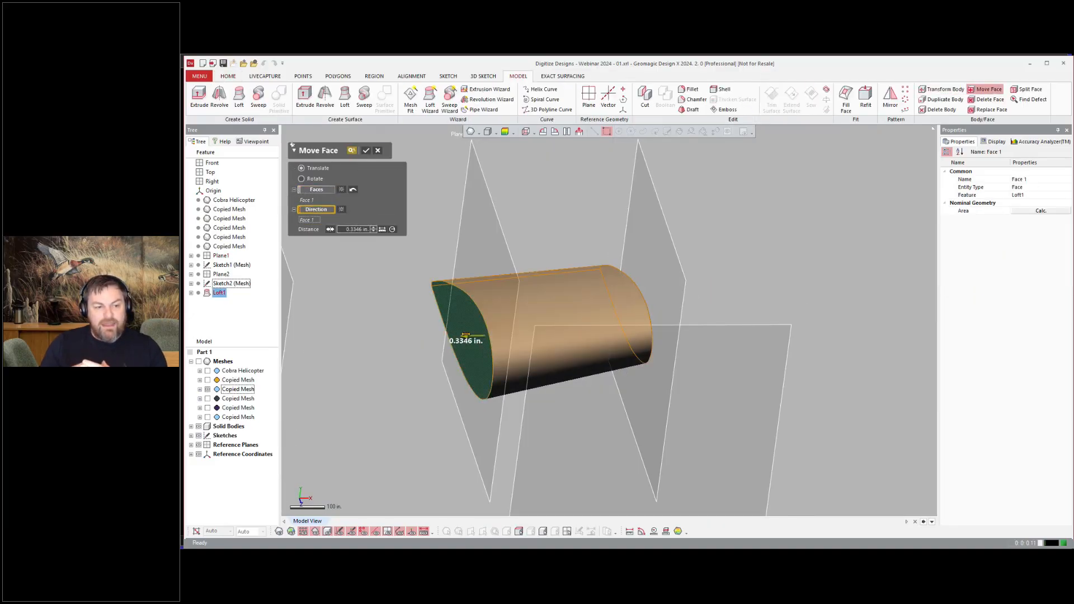
{"action": "left_click", "coordinate": [208, 370]}
{"action": "left_click", "coordinate": [366, 151]}
Step: Extend the loft's outboard end face 350 in toward the wing tip with Move Face
{"action": "right_click_drag", "start_coordinate": [512, 183], "coordinate": [705, 229]}
{"action": "key", "text": "ctrl+1"}
{"action": "left_click", "coordinate": [996, 93]}
{"action": "left_click", "coordinate": [669, 313]}
{"action": "left_click", "coordinate": [312, 210]}
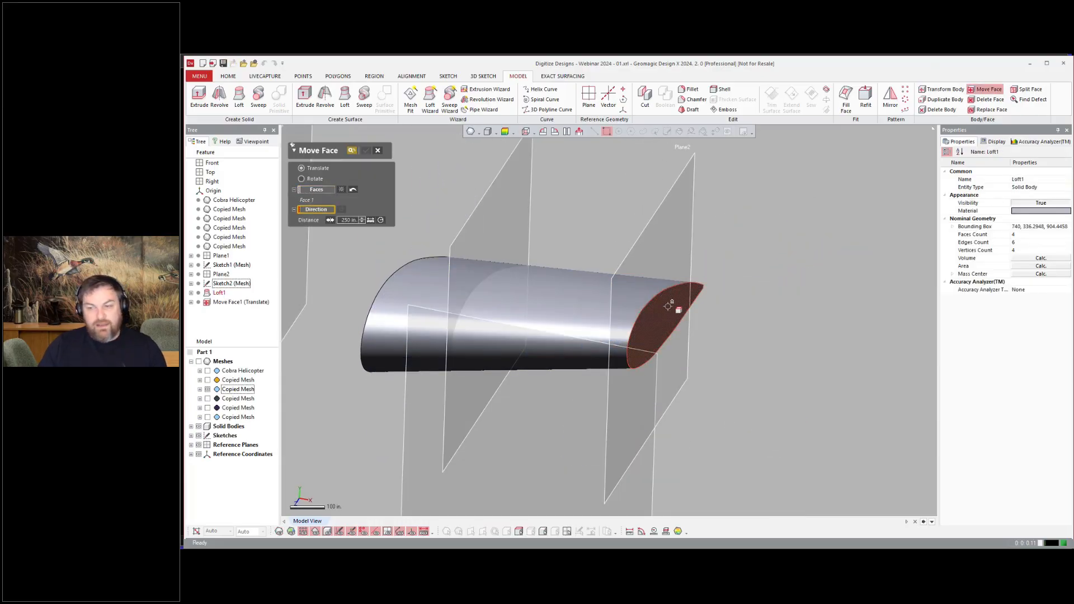
{"action": "left_click", "coordinate": [673, 306]}
{"action": "key", "text": "ctrl+1"}
{"action": "right_click_drag", "start_coordinate": [617, 327], "coordinate": [741, 335]}
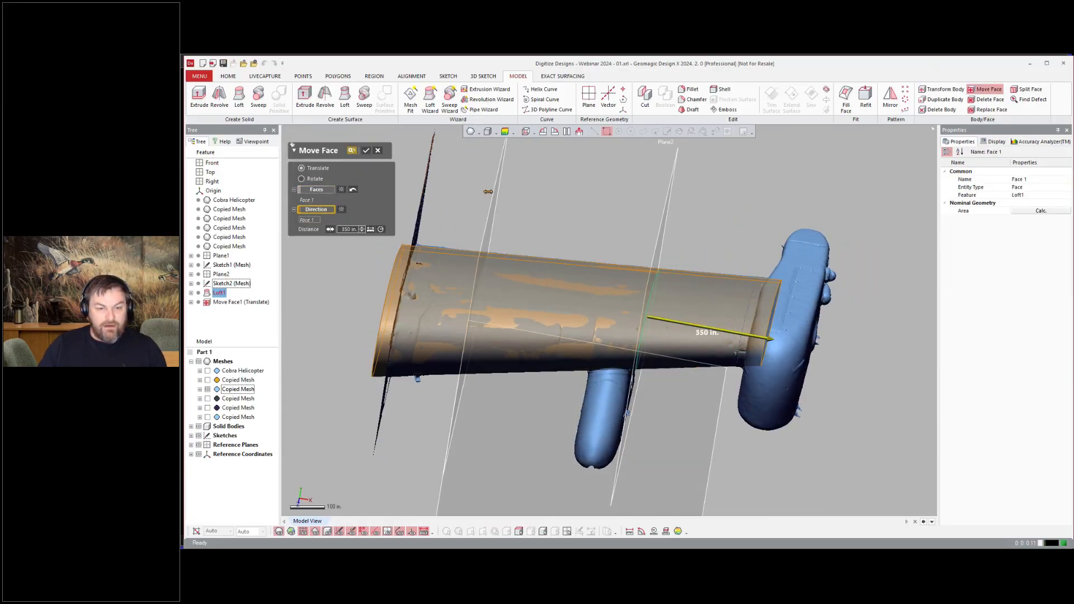
{"action": "left_click", "coordinate": [366, 151]}
Step: Hide the other meshes so only the rocket pod copied mesh is displayed
{"action": "right_click_drag", "start_coordinate": [668, 201], "coordinate": [738, 263]}
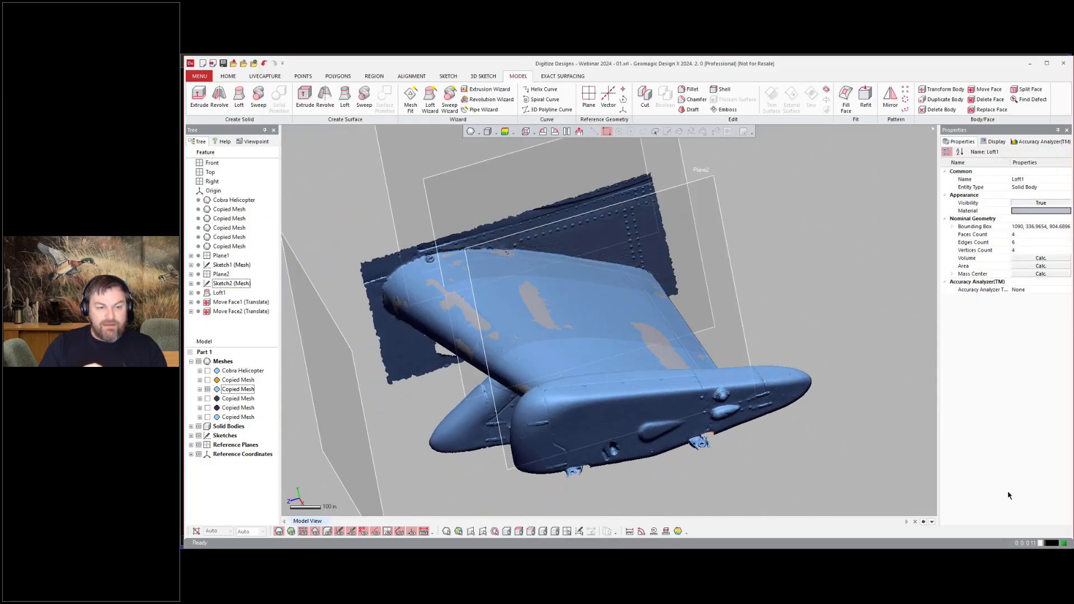
{"action": "right_click_drag", "start_coordinate": [850, 464], "coordinate": [809, 442]}
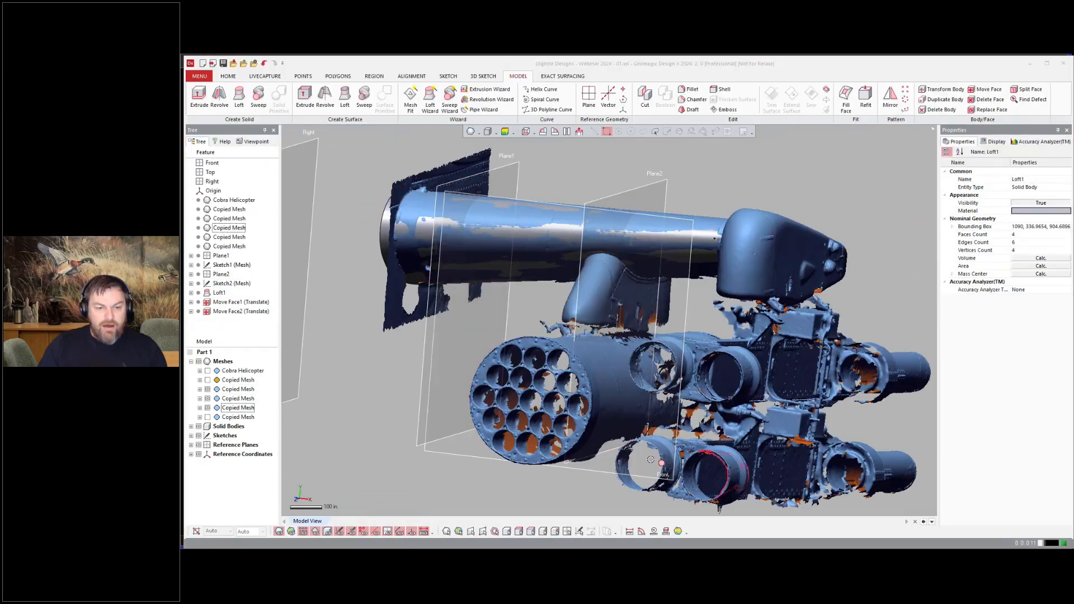
{"action": "right_click_drag", "start_coordinate": [650, 459], "coordinate": [783, 458]}
{"action": "left_click", "coordinate": [201, 389]}
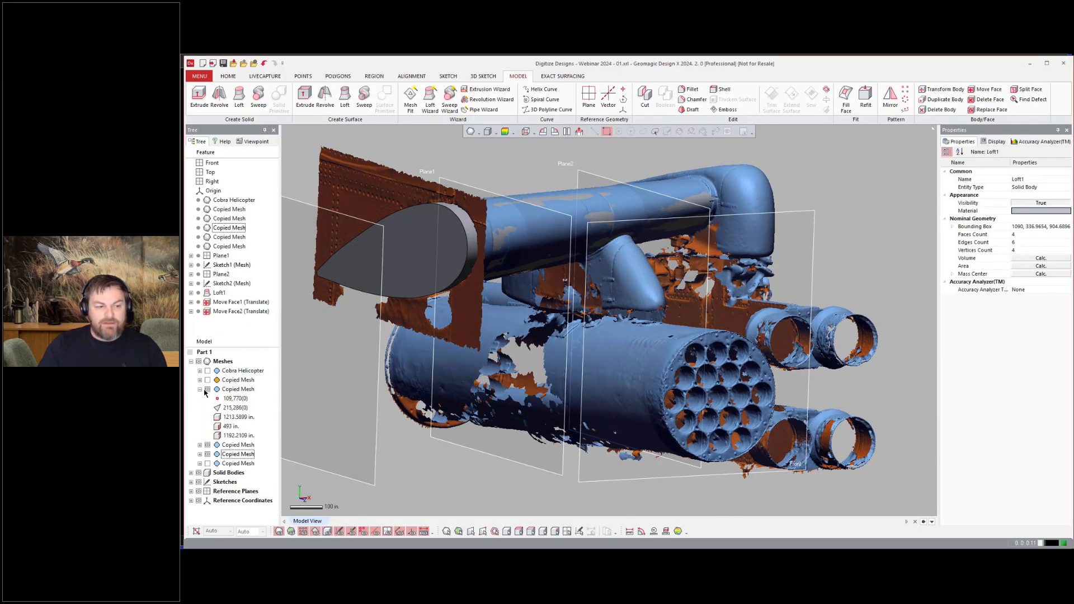
{"action": "left_click", "coordinate": [207, 389]}
{"action": "left_click", "coordinate": [200, 389]}
{"action": "left_click", "coordinate": [198, 426]}
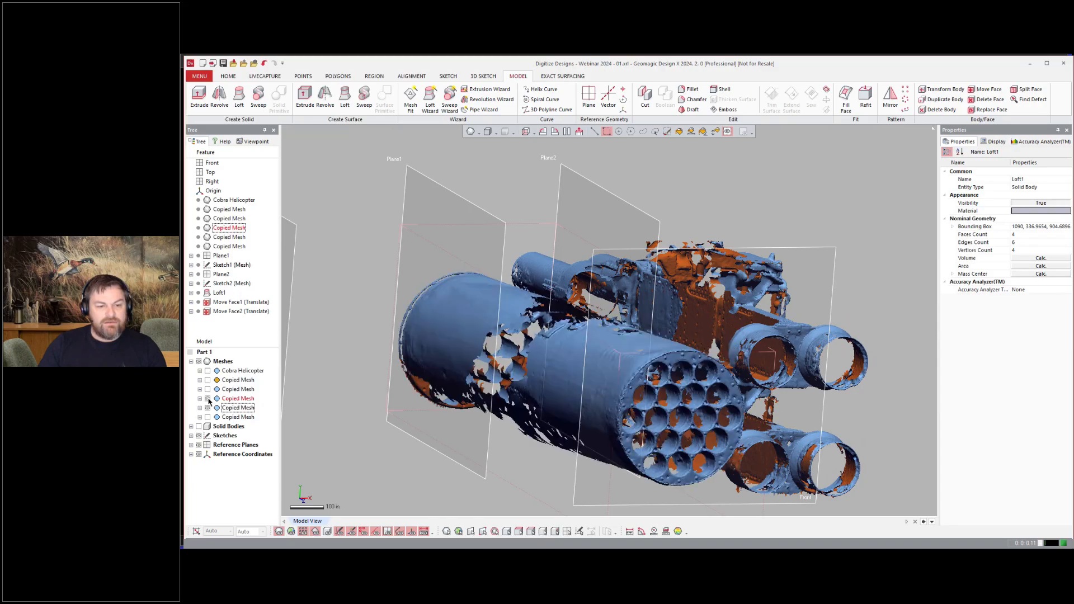
{"action": "left_click", "coordinate": [208, 408]}
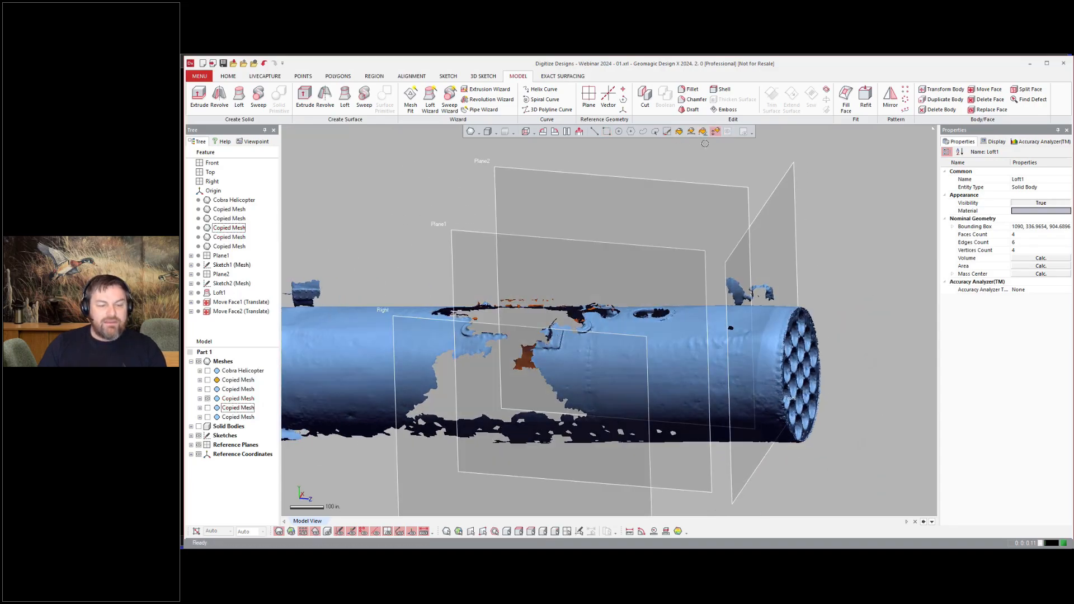
Step: Select the rocket pod's poly-faces and segment the mesh into regions
{"action": "left_click", "coordinate": [680, 357]}
{"action": "right_click_drag", "start_coordinate": [680, 357], "coordinate": [481, 400]}
{"action": "left_click", "coordinate": [761, 251], "text": "shift"}
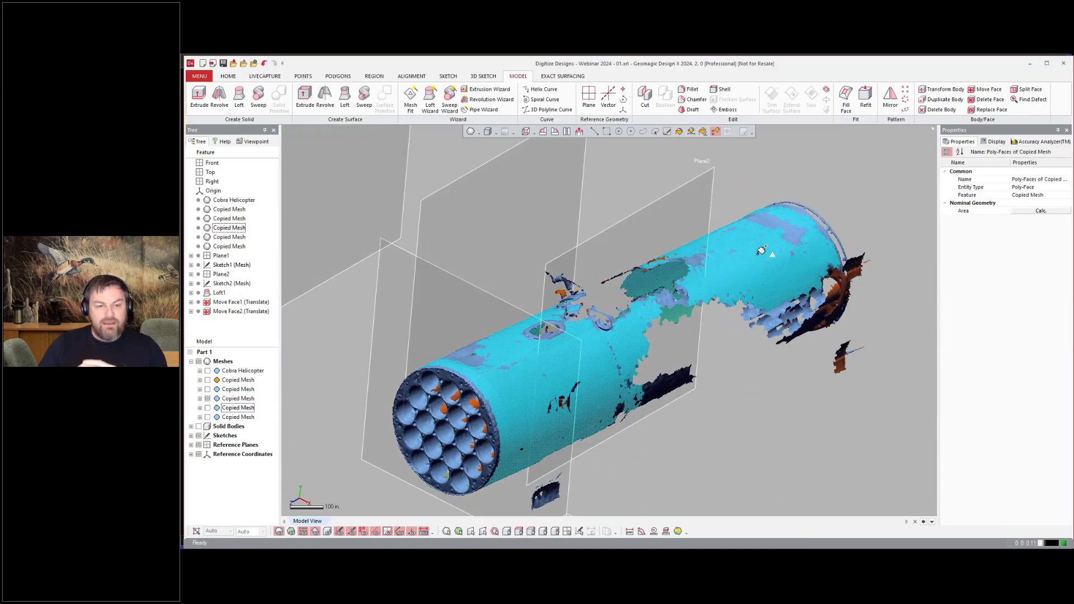
{"action": "right_click_drag", "start_coordinate": [777, 381], "coordinate": [461, 149]}
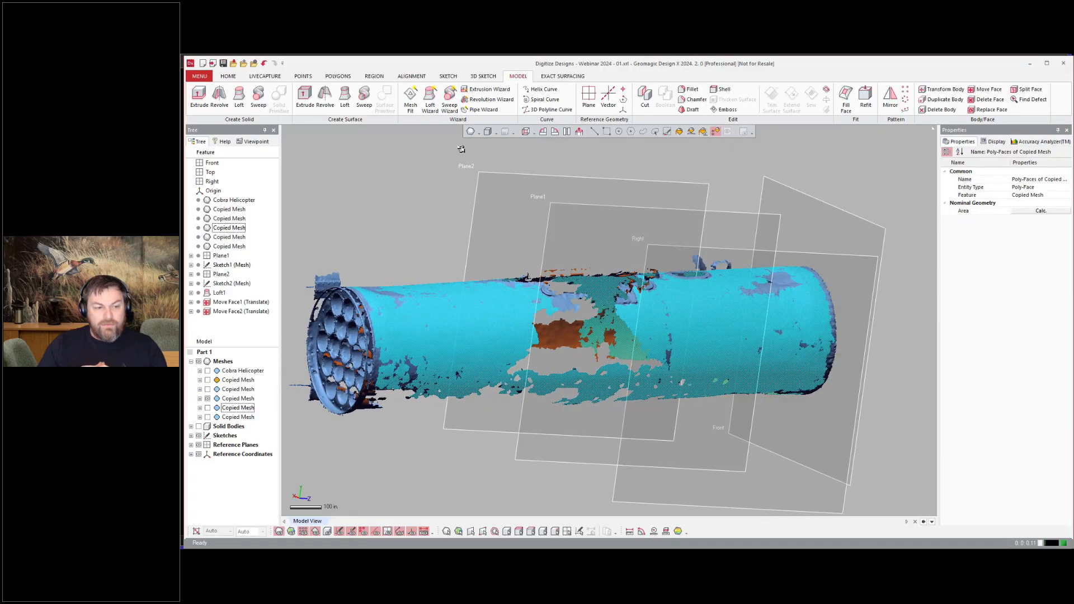
{"action": "left_click", "coordinate": [374, 76]}
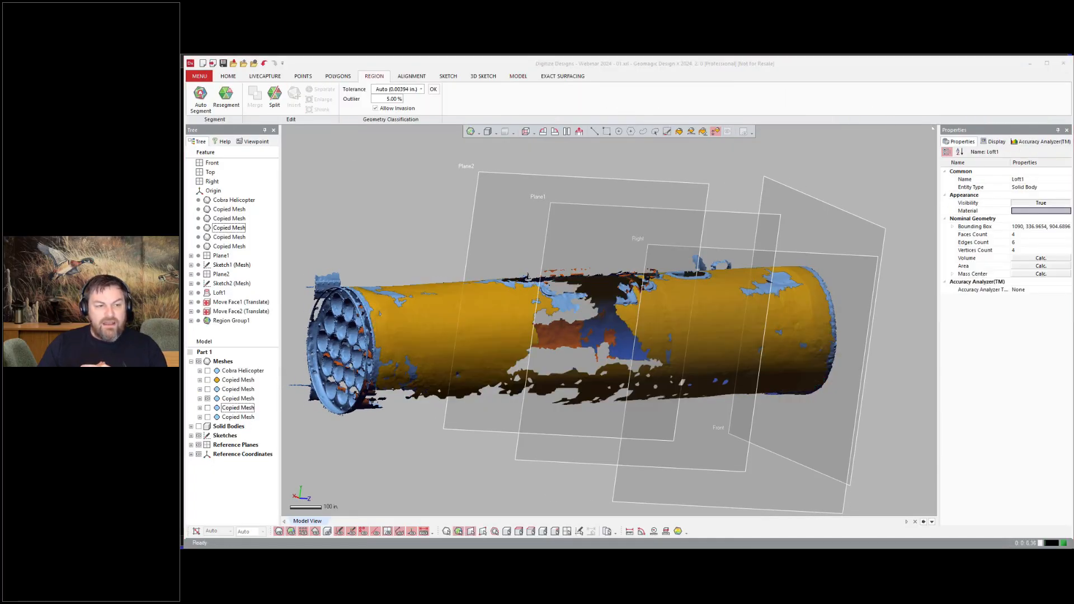
{"action": "left_click", "coordinate": [228, 76]}
{"action": "right_click_drag", "start_coordinate": [688, 280], "coordinate": [741, 290]}
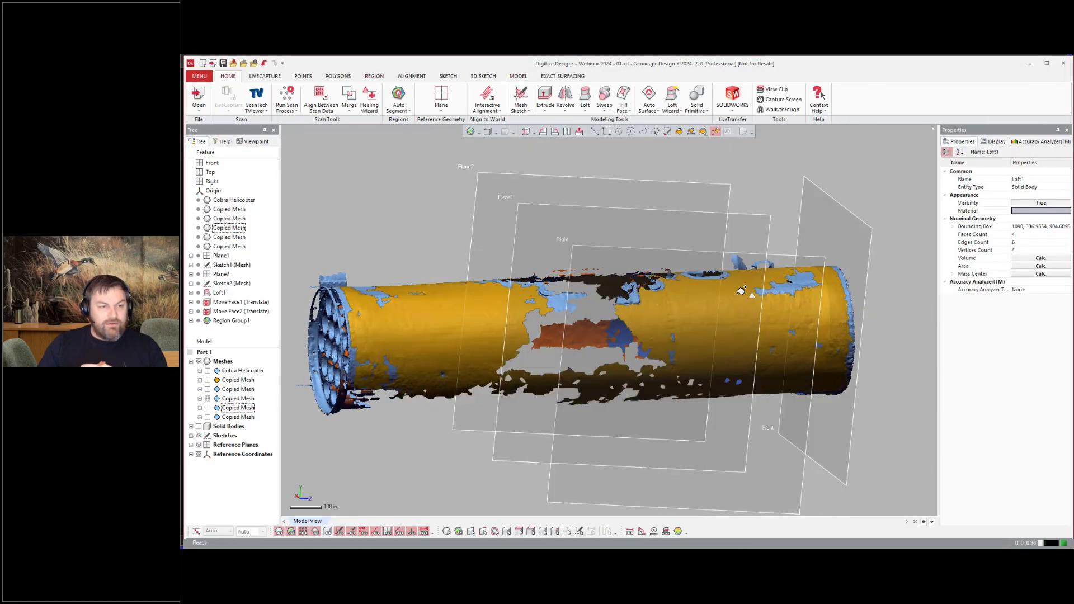
Step: Select the pod's main body region and set its geometry type to Cylinder
{"action": "left_click", "coordinate": [607, 134]}
{"action": "left_click", "coordinate": [699, 319]}
{"action": "right_click_drag", "start_coordinate": [699, 318], "coordinate": [674, 319]}
{"action": "left_click", "coordinate": [1063, 227]}
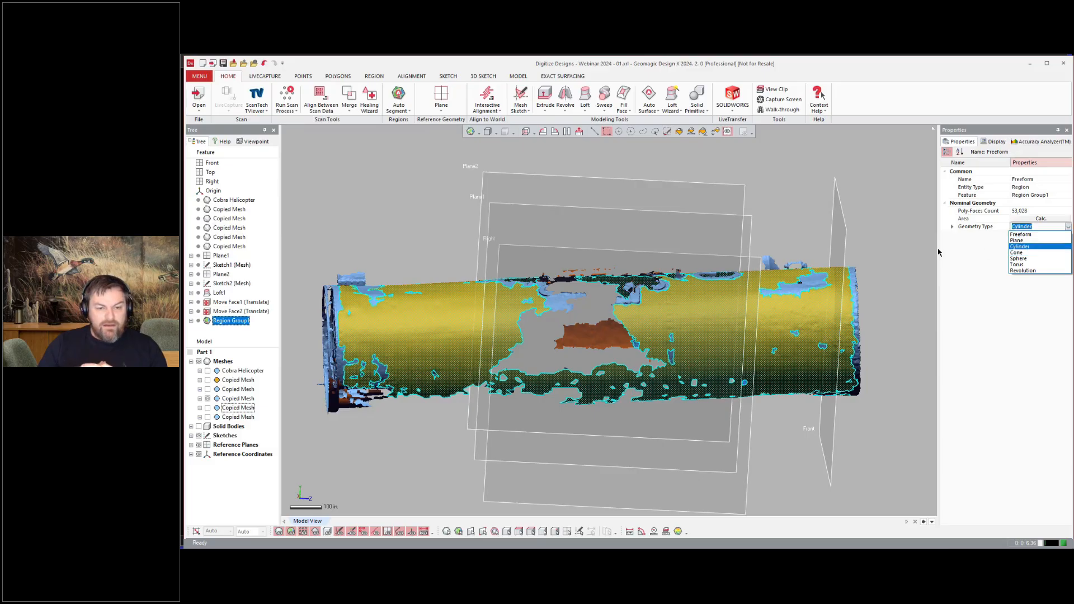
{"action": "left_click", "coordinate": [895, 250]}
{"action": "right_click_drag", "start_coordinate": [872, 252], "coordinate": [805, 260]}
Step: Confirm the pod region as a Cylinder and turn it into a solid pod body with the Extrusion Wizard
{"action": "left_click", "coordinate": [727, 321]}
{"action": "left_click", "coordinate": [672, 110]}
{"action": "left_click", "coordinate": [696, 128]}
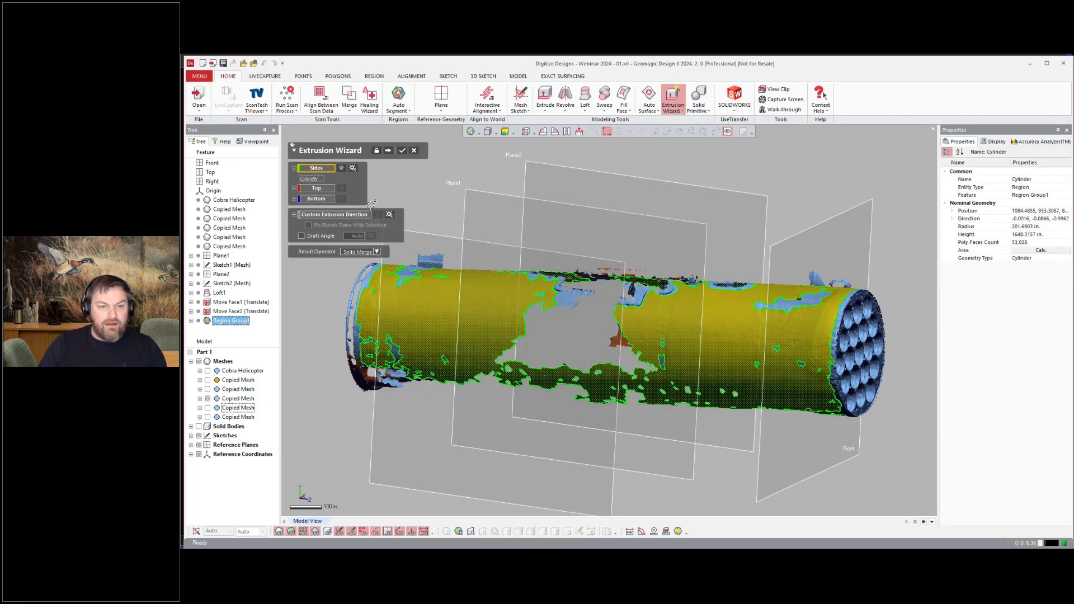
{"action": "left_click", "coordinate": [388, 151]}
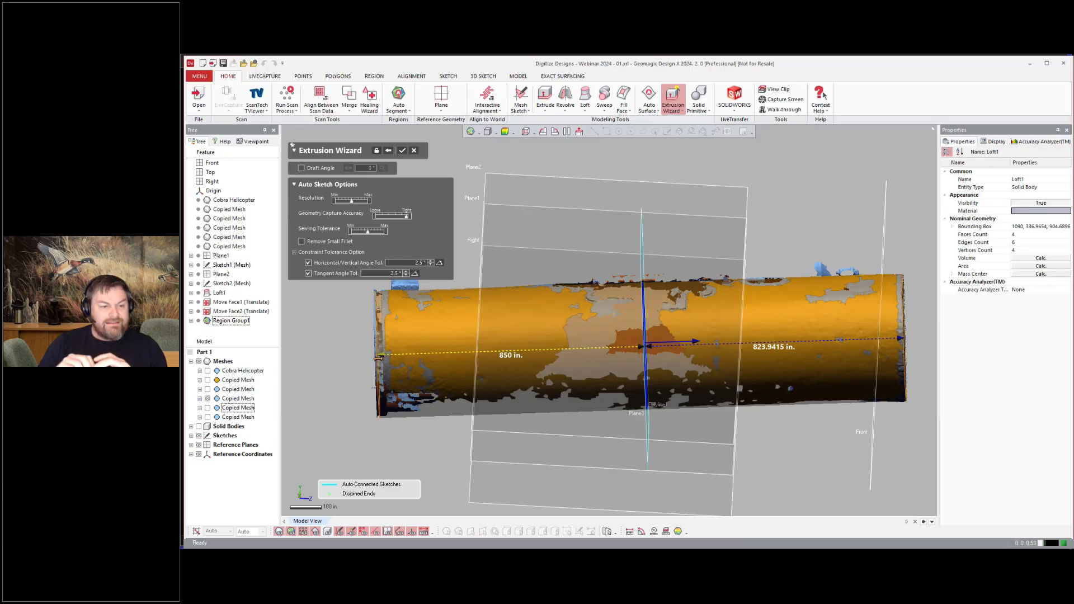
{"action": "left_click", "coordinate": [402, 150]}
{"action": "right_click_drag", "start_coordinate": [360, 420], "coordinate": [329, 429]}
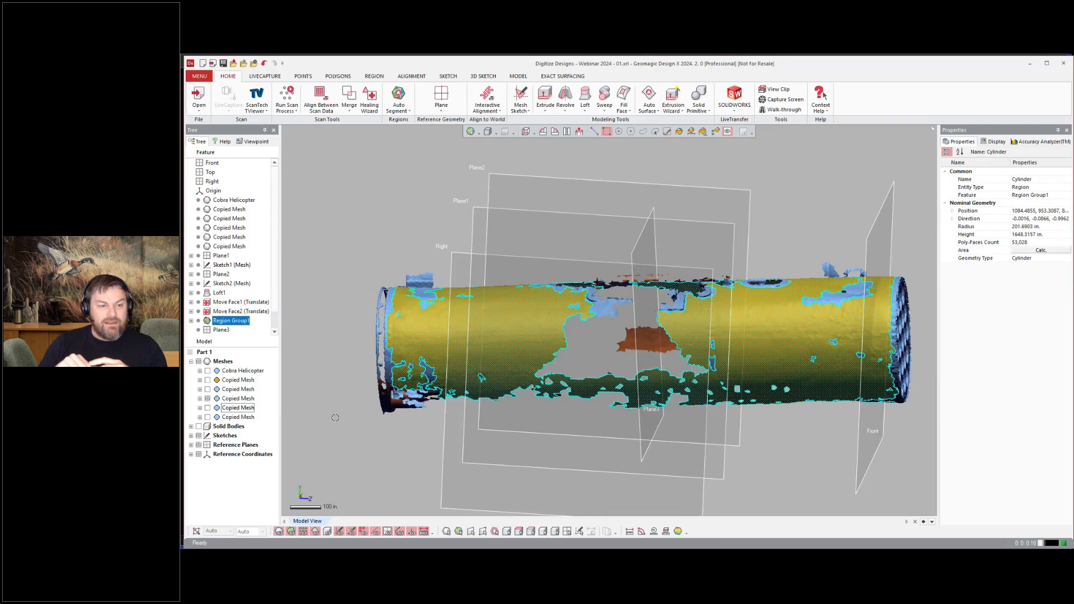
Step: Examine the rocket tubes on the pod's front end face
{"action": "key", "text": "ctrl+5"}
{"action": "right_click_drag", "start_coordinate": [872, 497], "coordinate": [751, 390]}
{"action": "key", "text": "ctrl+5"}
{"action": "scroll", "coordinate": [755, 380], "scroll_direction": "up", "scroll_amount": 5}
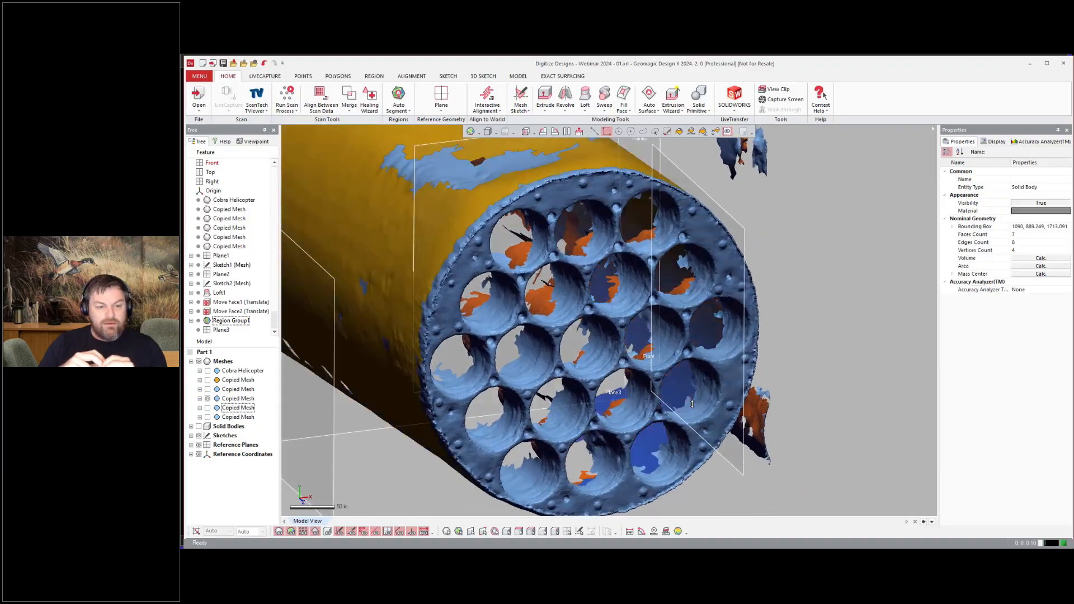
{"action": "right_click_drag", "start_coordinate": [763, 354], "coordinate": [748, 342]}
{"action": "left_click", "coordinate": [374, 76]}
{"action": "scroll", "coordinate": [637, 300], "scroll_direction": "up", "scroll_amount": 4}
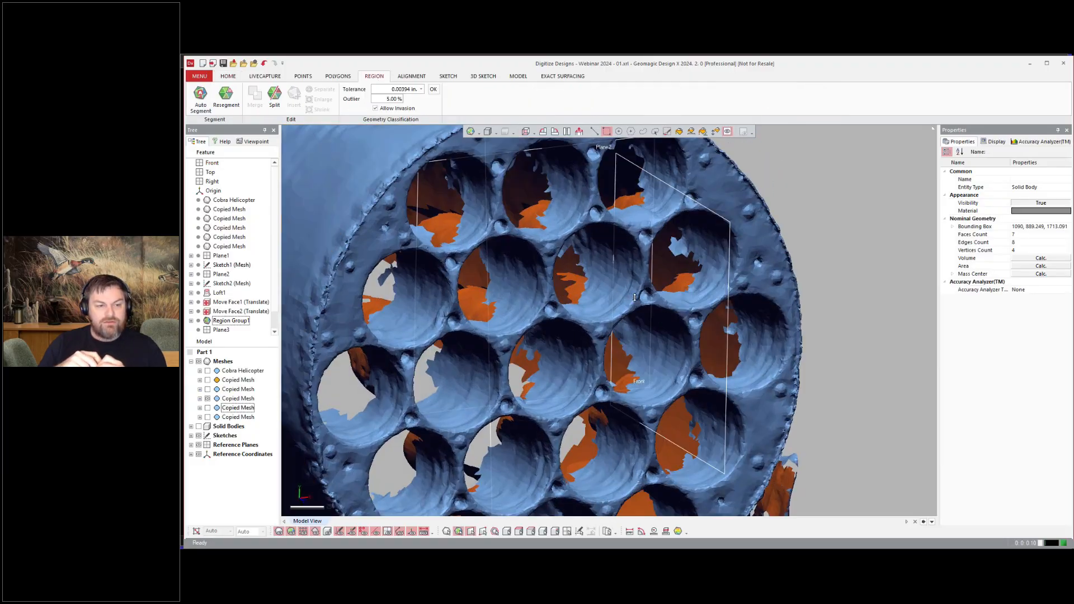
{"action": "left_click", "coordinate": [715, 131]}
{"action": "mouse_move", "coordinate": [710, 383]}
{"action": "right_mouse_down"}
{"action": "mouse_move", "coordinate": [682, 378]}
{"action": "mouse_move", "coordinate": [708, 386]}
{"action": "right_mouse_up"}
{"action": "scroll", "coordinate": [682, 378], "scroll_direction": "down", "scroll_amount": 5}
{"action": "left_click", "coordinate": [228, 76]}
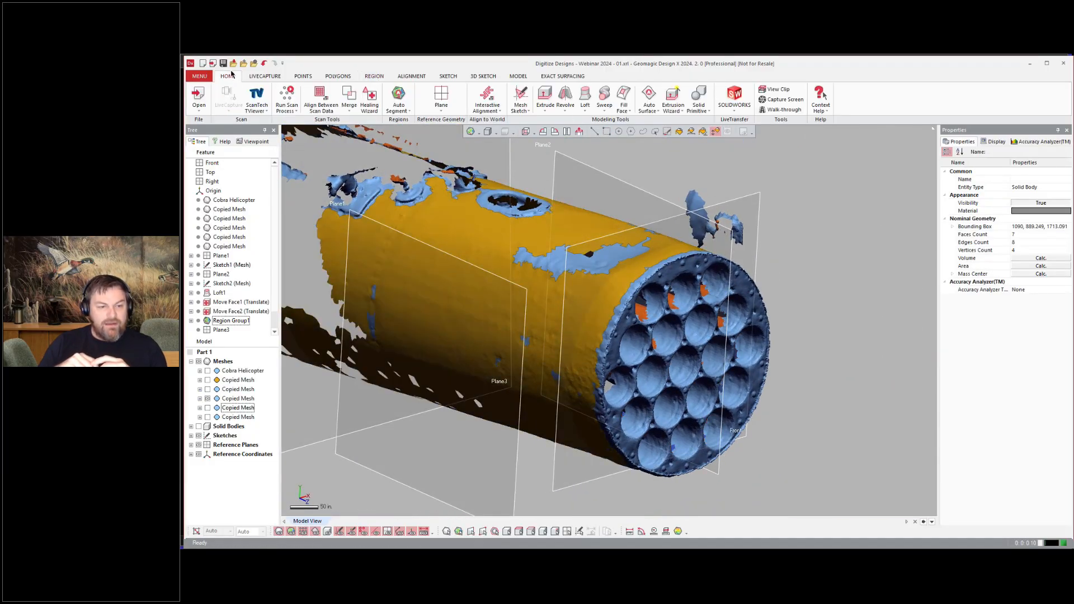
Step: Start a mesh sketch on the pod's front end face
{"action": "right_click_drag", "start_coordinate": [755, 225], "coordinate": [751, 223]}
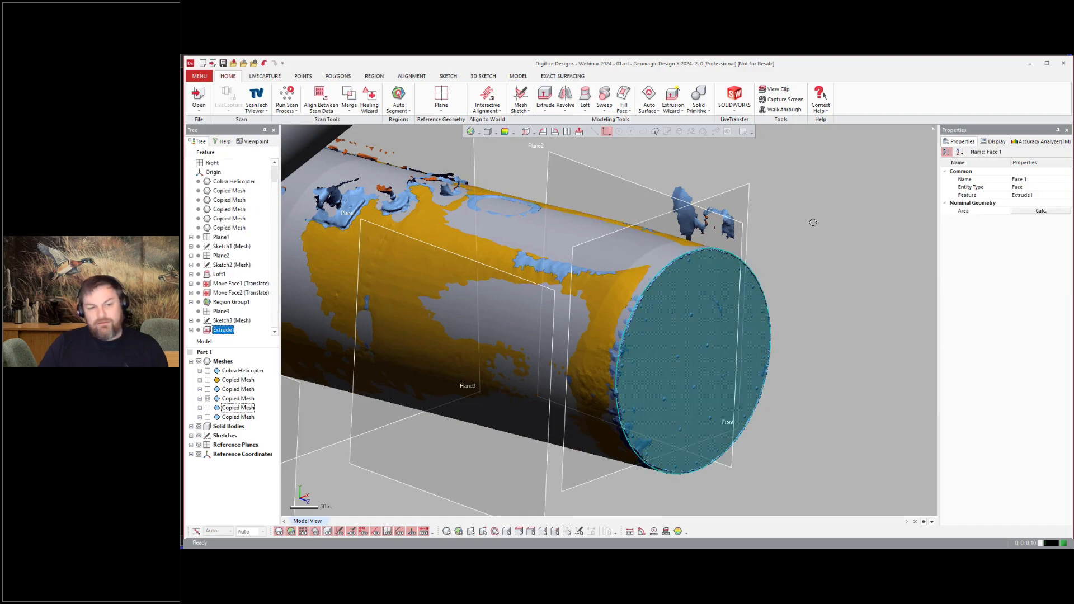
{"action": "left_click_drag", "start_coordinate": [726, 350], "coordinate": [721, 351]}
{"action": "left_click", "coordinate": [396, 150]}
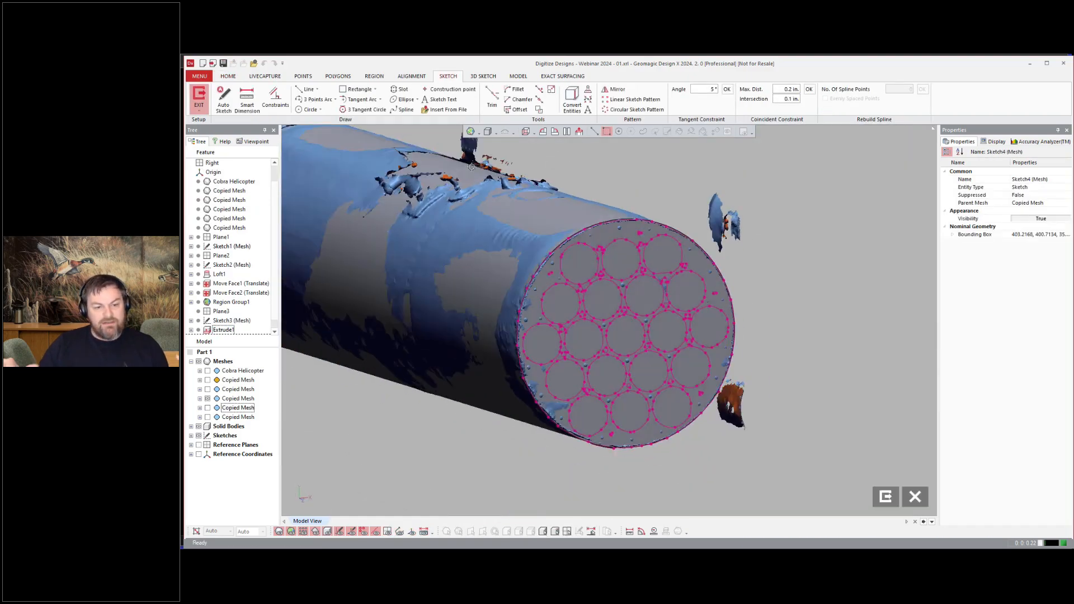
Step: Draw three circles, about 36 in radius, fitted to the top, centre and an inner-ring rocket tube
{"action": "left_click", "coordinate": [307, 109]}
{"action": "left_click", "coordinate": [550, 260]}
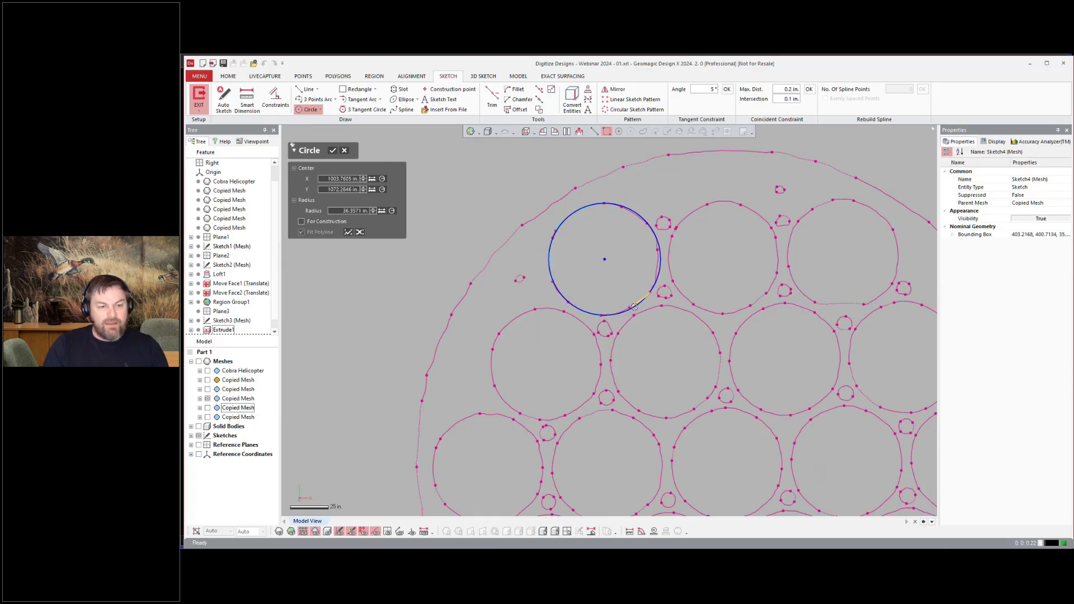
{"action": "scroll", "coordinate": [604, 262], "scroll_direction": "down", "scroll_amount": 3}
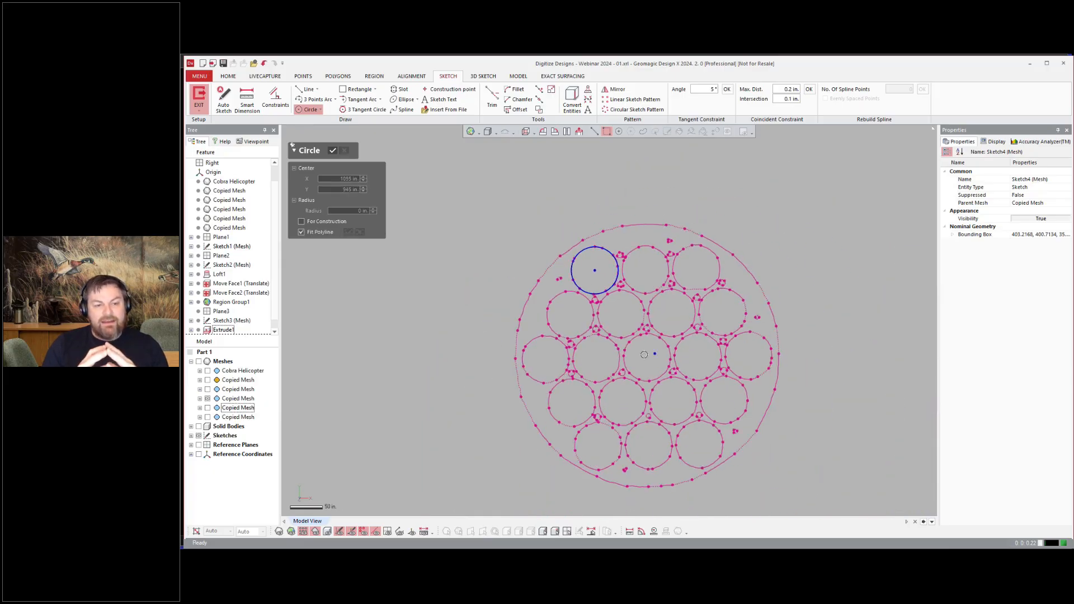
{"action": "scroll", "coordinate": [654, 358], "scroll_direction": "up", "scroll_amount": 5}
{"action": "left_click", "coordinate": [653, 293]}
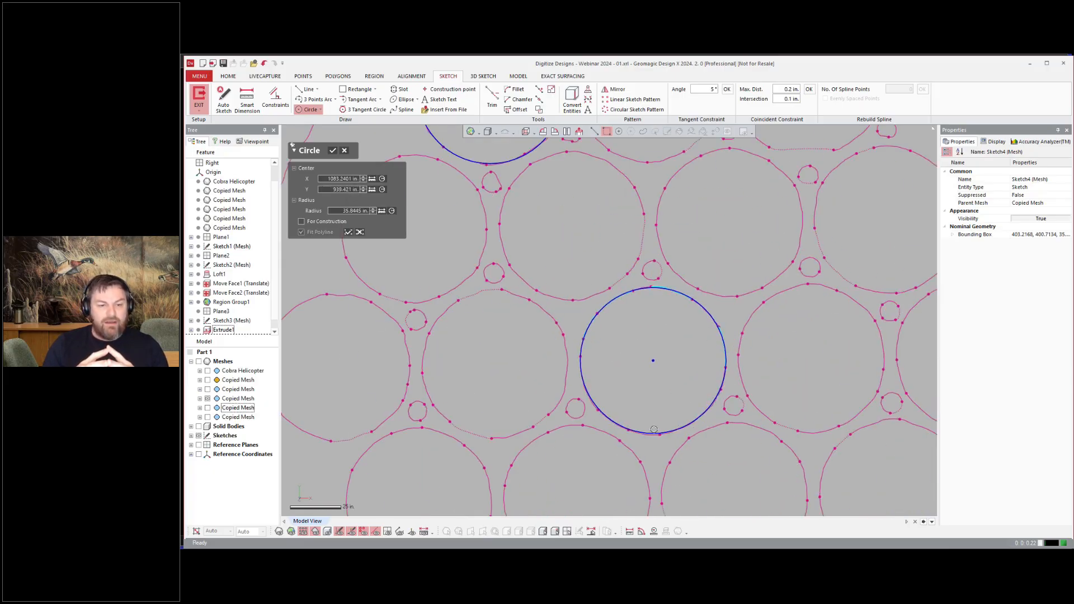
{"action": "left_click", "coordinate": [593, 403]}
{"action": "scroll", "coordinate": [666, 386], "scroll_direction": "down", "scroll_amount": 3}
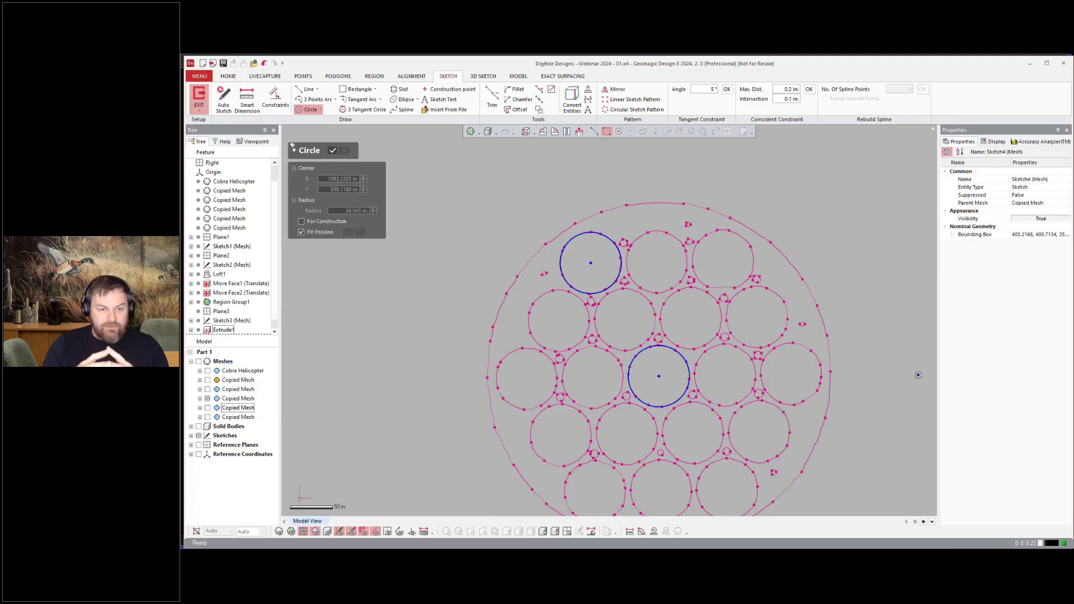
{"action": "scroll", "coordinate": [615, 320], "scroll_direction": "up", "scroll_amount": 3}
{"action": "left_click", "coordinate": [599, 287]}
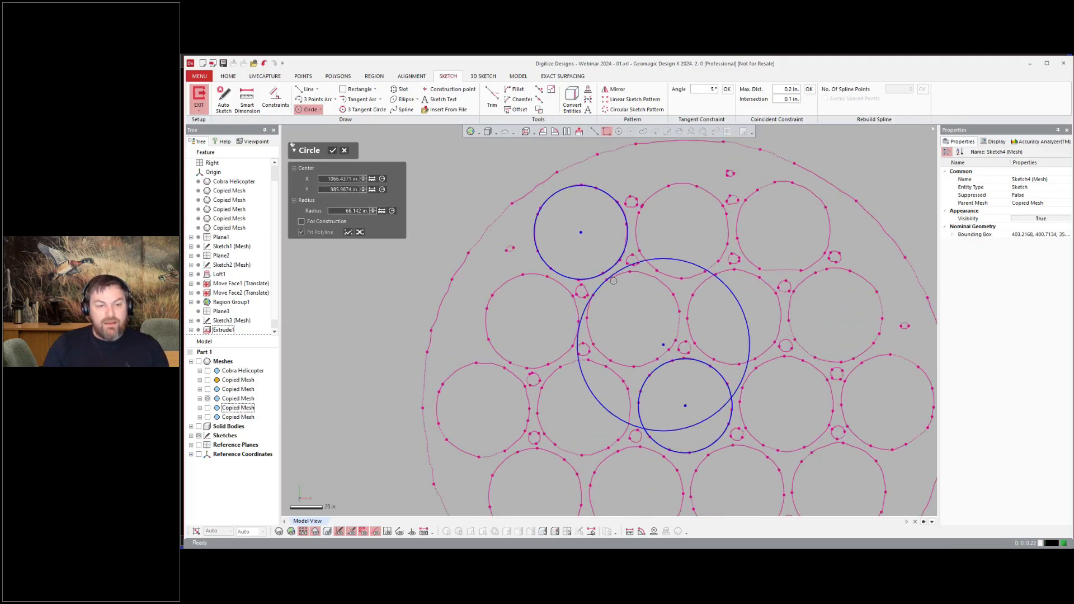
{"action": "left_click", "coordinate": [618, 275]}
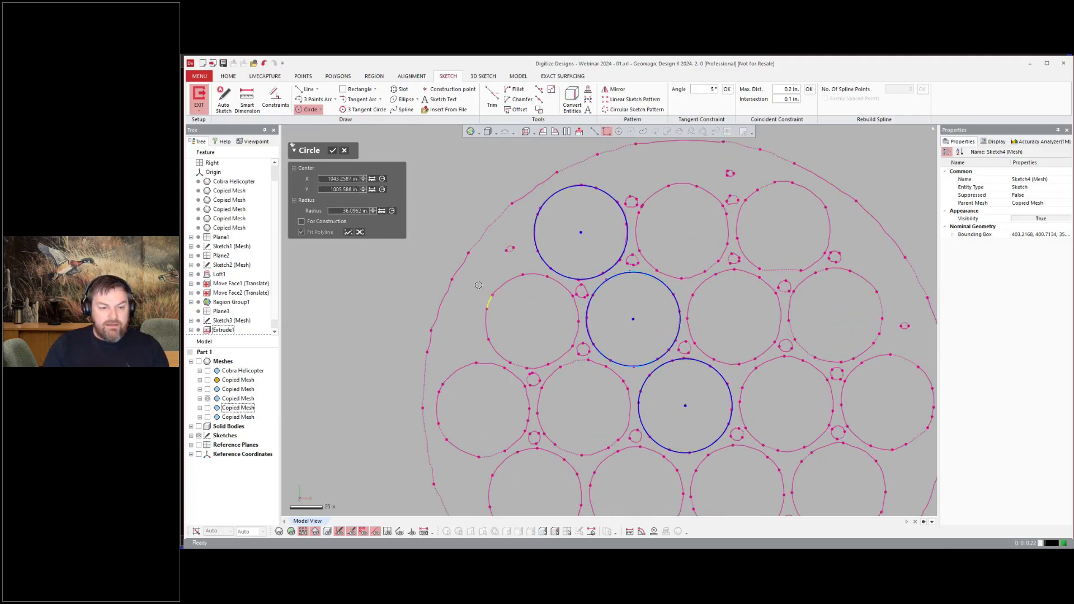
{"action": "left_click", "coordinate": [333, 151]}
{"action": "left_click", "coordinate": [332, 151]}
Step: Dimension one tube circle's diameter and add constraints between the three circles
{"action": "left_click", "coordinate": [275, 100]}
{"action": "left_click", "coordinate": [247, 100]}
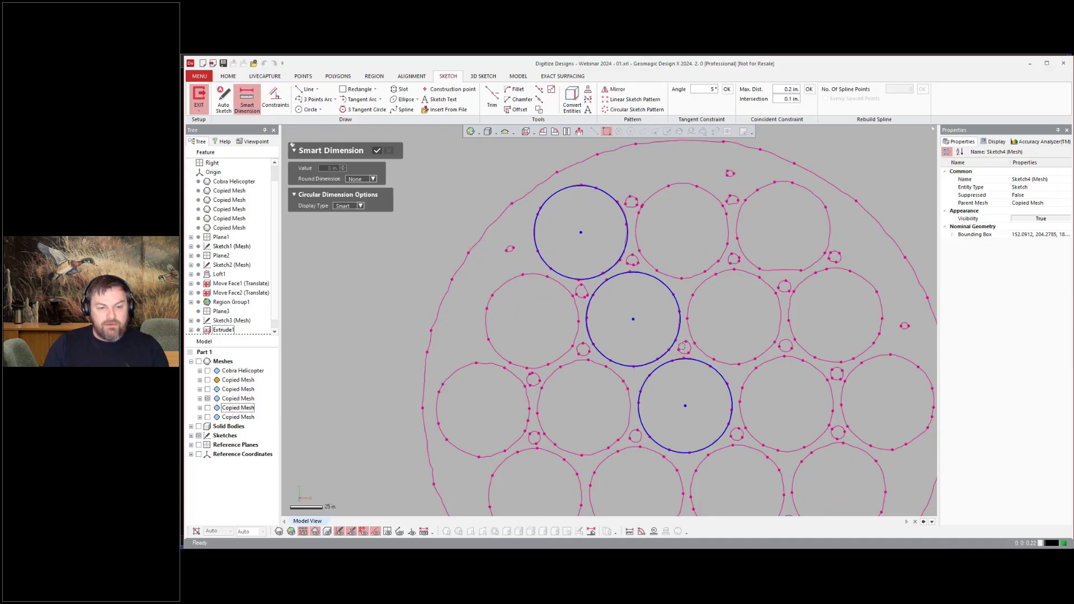
{"action": "left_click", "coordinate": [688, 359]}
{"action": "left_click", "coordinate": [739, 321]}
{"action": "key", "text": "Escape"}
{"action": "left_click", "coordinate": [676, 360]}
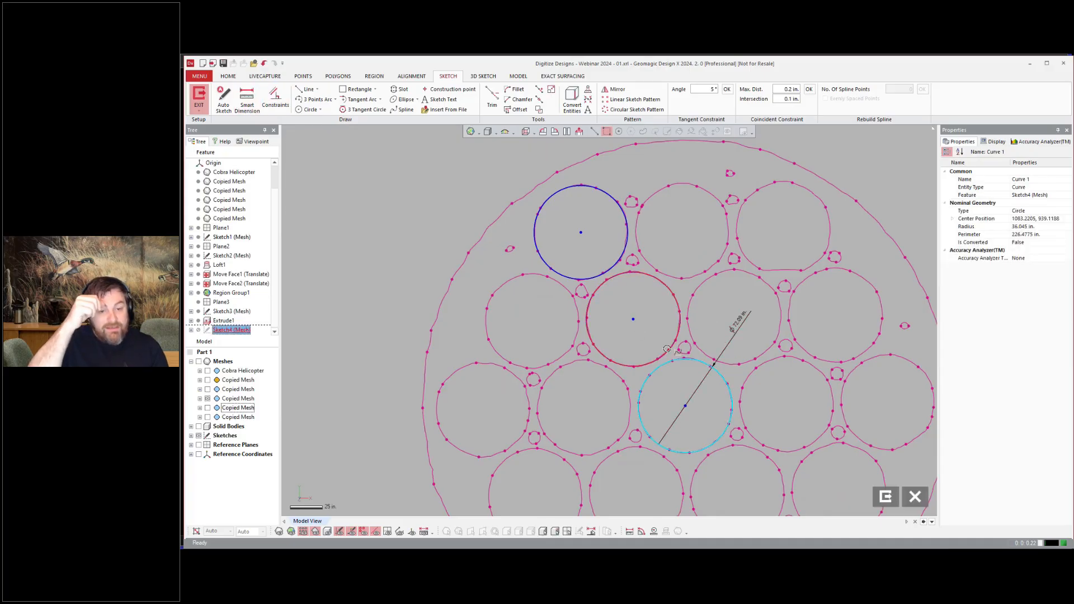
{"action": "left_click", "coordinate": [627, 234], "text": "shift"}
{"action": "right_click", "coordinate": [438, 184]}
{"action": "left_click", "coordinate": [461, 218]}
{"action": "left_click", "coordinate": [319, 245]}
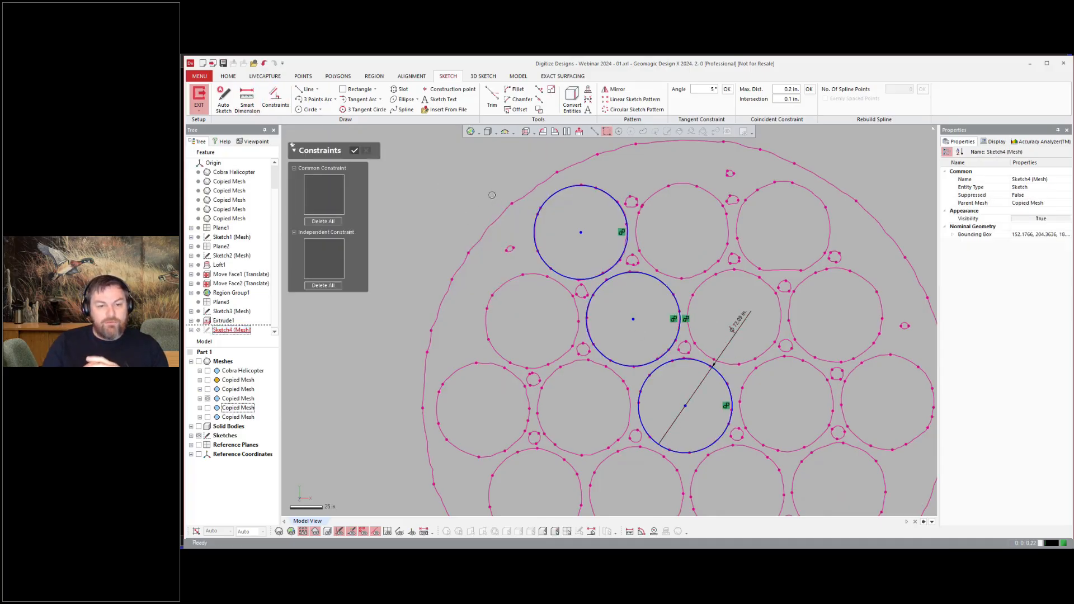
{"action": "left_click", "coordinate": [354, 150]}
Step: Circular-pattern the inner tube circle with 6 instances over 360° around the centre tube
{"action": "scroll", "coordinate": [503, 193], "scroll_direction": "down", "scroll_amount": 3}
{"action": "scroll", "coordinate": [474, 230], "scroll_direction": "up", "scroll_amount": 2}
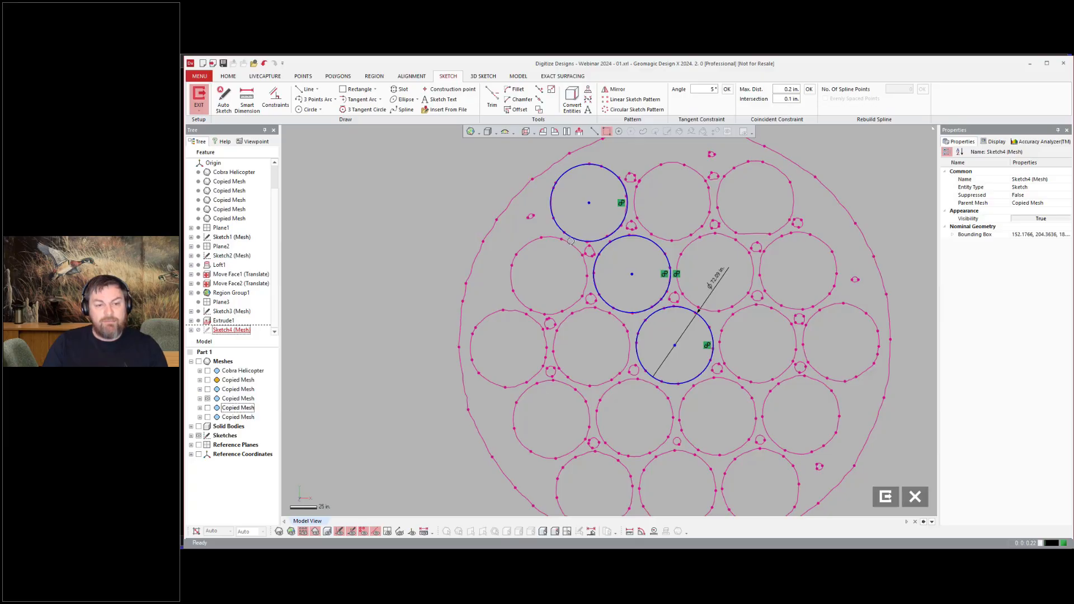
{"action": "left_click", "coordinate": [615, 108]}
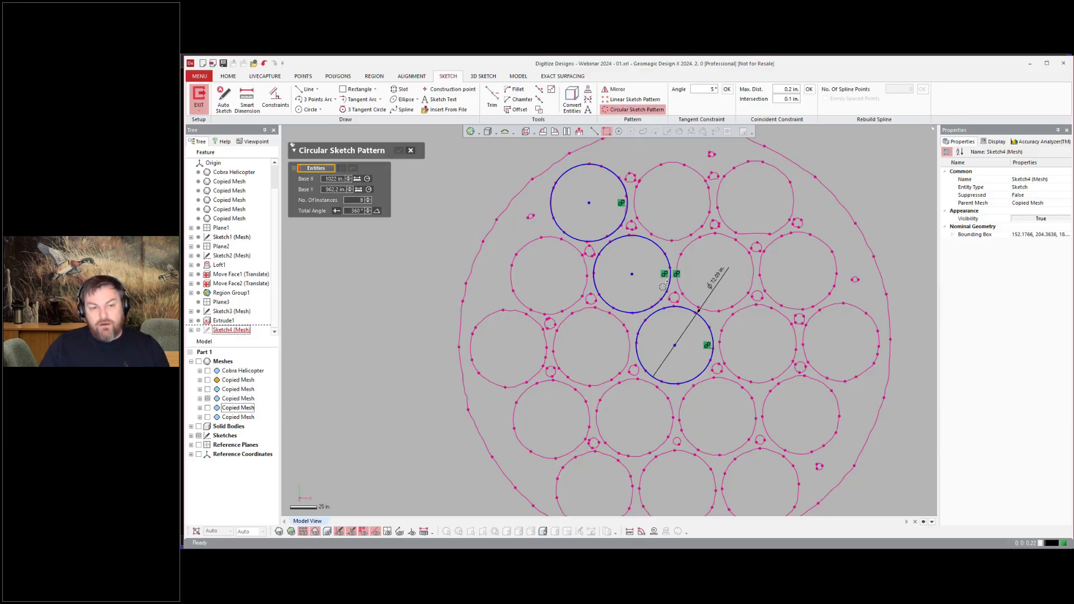
{"action": "left_click", "coordinate": [603, 300]}
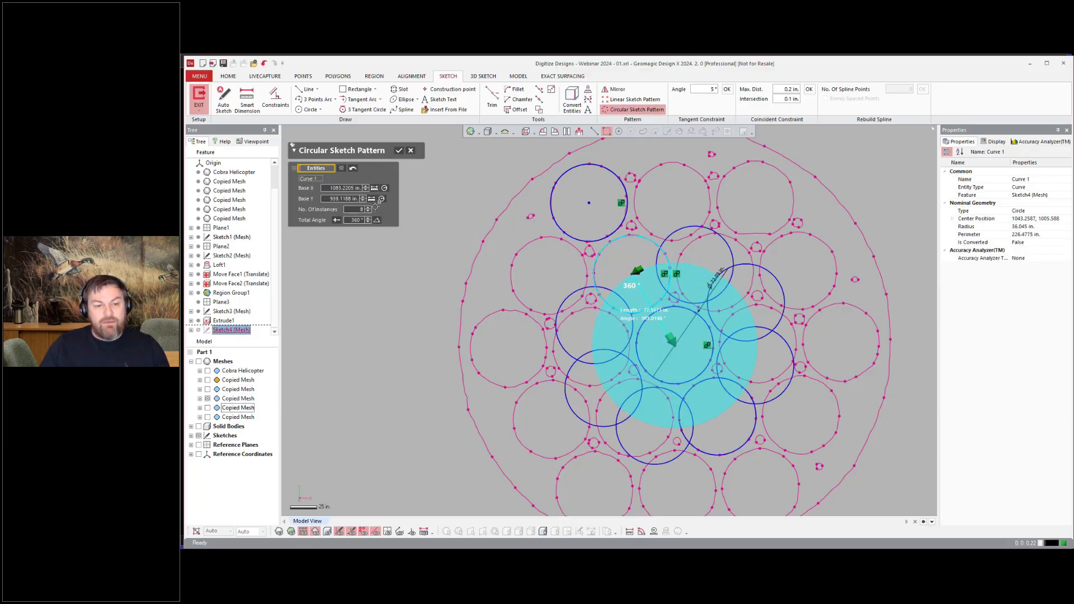
{"action": "left_click", "coordinate": [367, 212]}
{"action": "left_click", "coordinate": [367, 212]}
{"action": "left_click", "coordinate": [398, 151]}
{"action": "scroll", "coordinate": [475, 252], "scroll_direction": "down", "scroll_amount": 2}
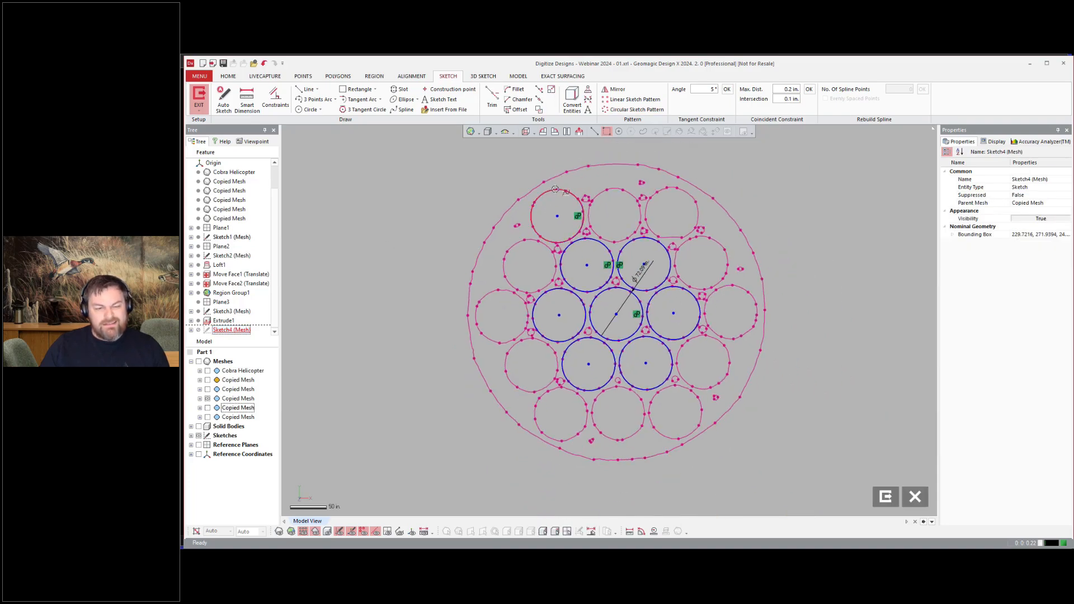
Step: Circular-pattern the top outer tube circle with 6 instances over 360° around the centre
{"action": "left_click", "coordinate": [554, 190]}
{"action": "left_click", "coordinate": [629, 109]}
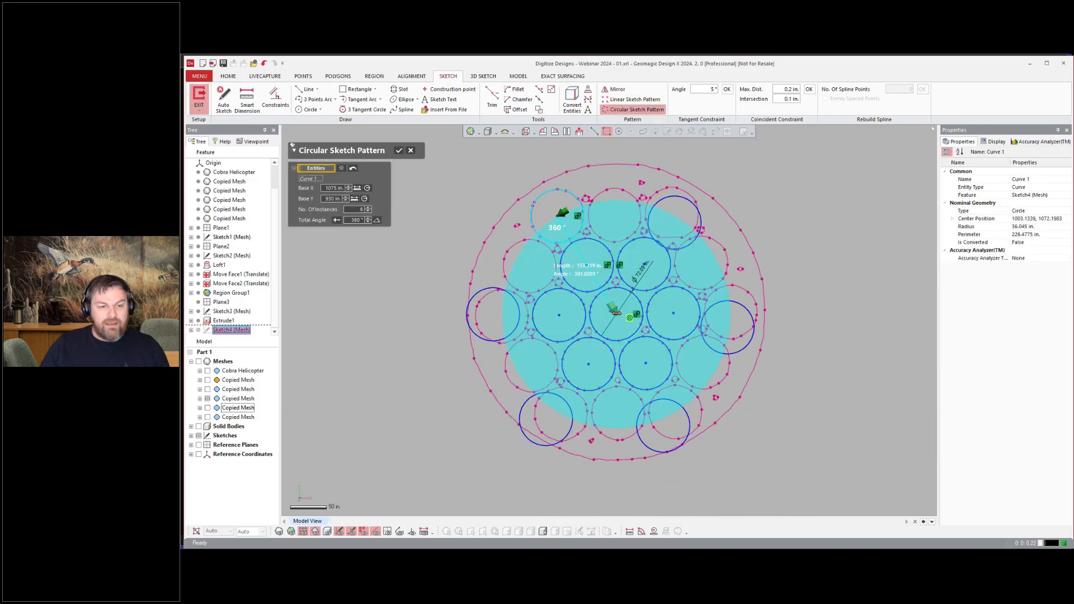
{"action": "left_click_drag", "start_coordinate": [616, 310], "coordinate": [614, 312]}
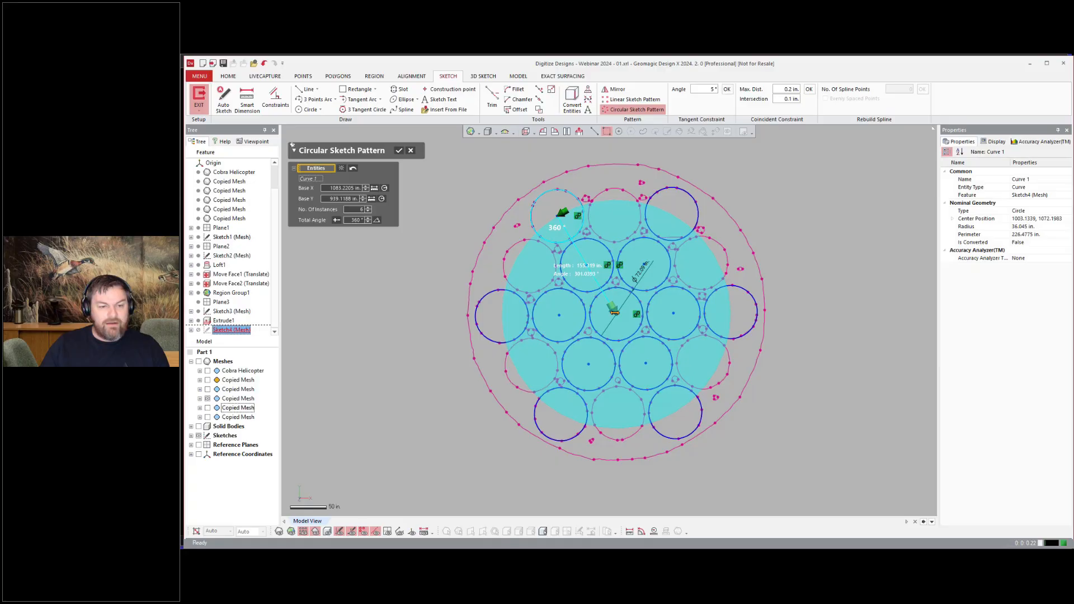
{"action": "left_click", "coordinate": [399, 150]}
Step: Draw another circle, about 36 in radius, fitted to an outer-ring tube between the patterned ones
{"action": "scroll", "coordinate": [514, 222], "scroll_direction": "up", "scroll_amount": 5}
{"action": "left_click", "coordinate": [311, 109]}
{"action": "left_click", "coordinate": [526, 278]}
{"action": "left_click", "coordinate": [602, 287]}
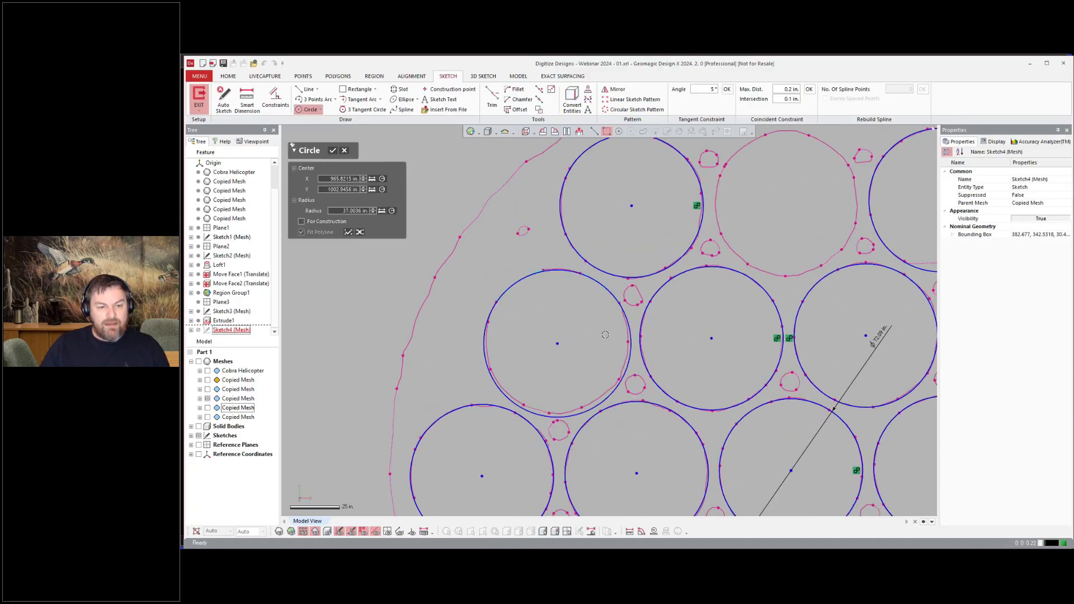
{"action": "left_click", "coordinate": [506, 392]}
{"action": "scroll", "coordinate": [525, 320], "scroll_direction": "down", "scroll_amount": 5}
{"action": "key", "text": "Return"}
{"action": "left_click", "coordinate": [522, 305]}
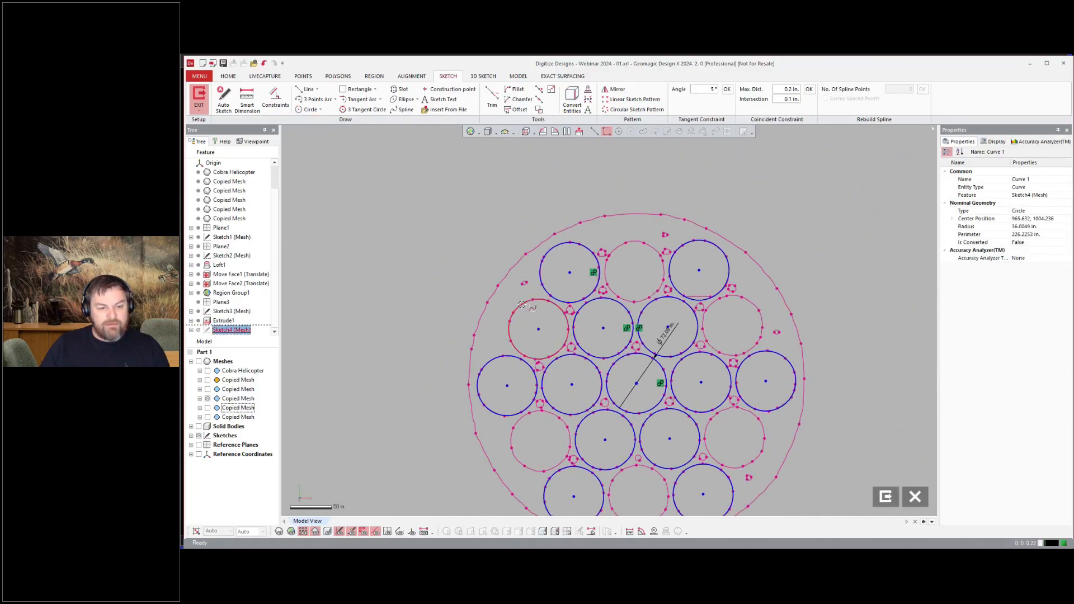
Step: Circular-pattern the new outer circle with 6 instances over 360° around the centre
{"action": "right_click", "coordinate": [398, 206]}
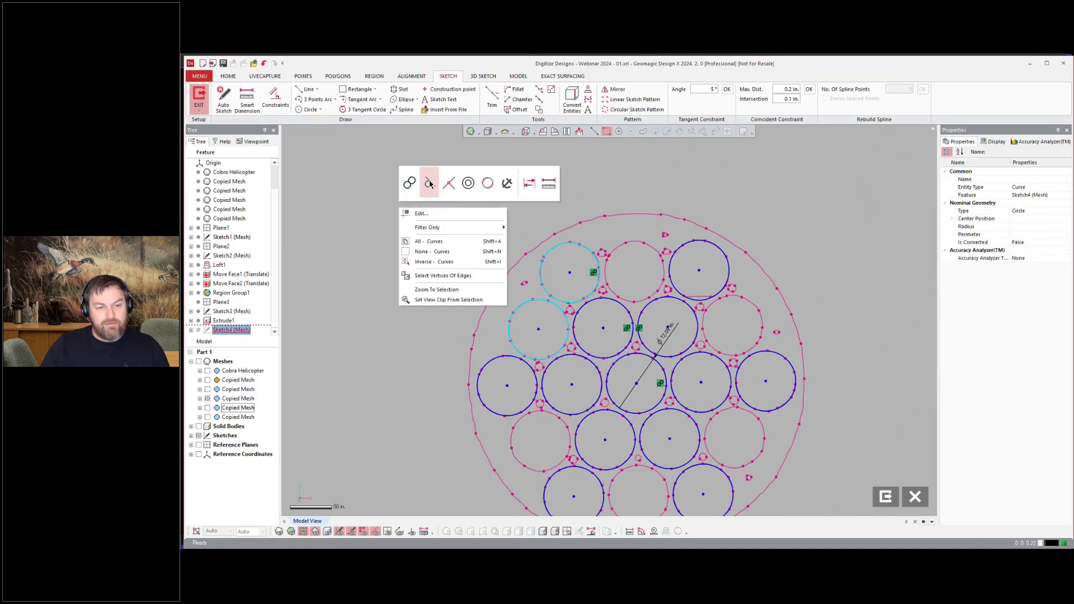
{"action": "left_click", "coordinate": [485, 193]}
{"action": "left_click", "coordinate": [329, 264]}
{"action": "left_click", "coordinate": [634, 109]}
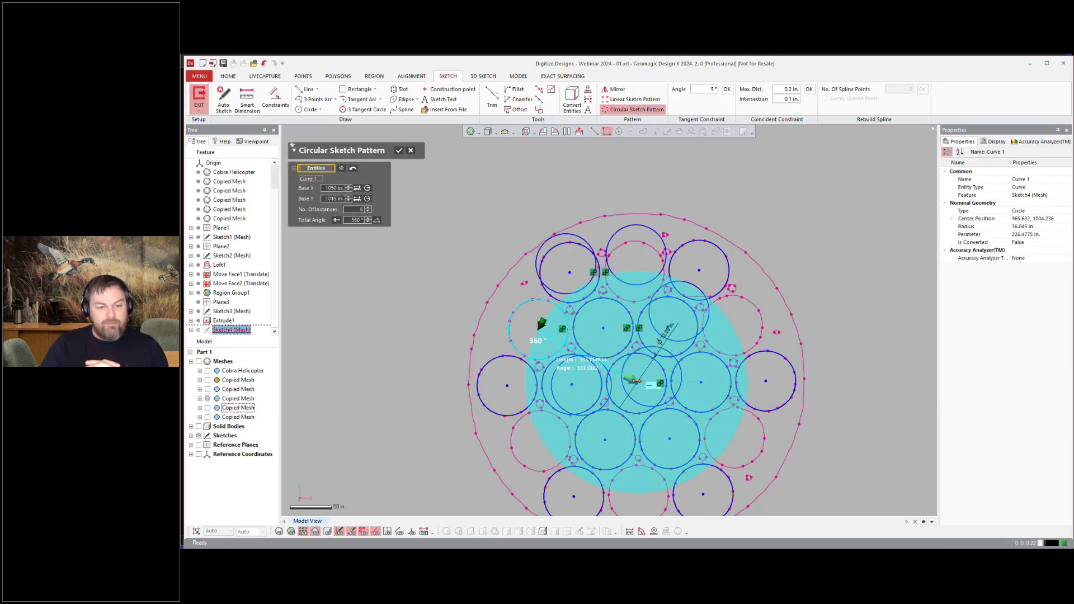
{"action": "left_click_drag", "start_coordinate": [637, 381], "coordinate": [636, 382]}
{"action": "scroll", "coordinate": [639, 373], "scroll_direction": "up", "scroll_amount": 5}
{"action": "scroll", "coordinate": [619, 382], "scroll_direction": "down", "scroll_amount": 6}
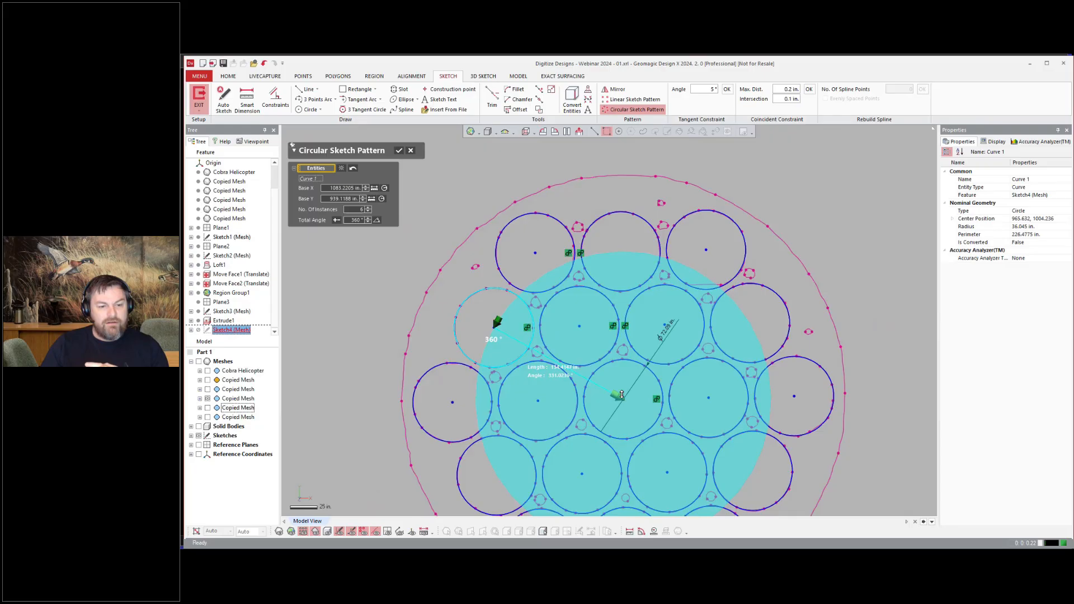
{"action": "left_click", "coordinate": [399, 152]}
Step: Exit the mesh sketch
{"action": "scroll", "coordinate": [686, 266], "scroll_direction": "down", "scroll_amount": 3}
{"action": "left_click", "coordinate": [878, 500]}
{"action": "key", "text": "ctrl+1"}
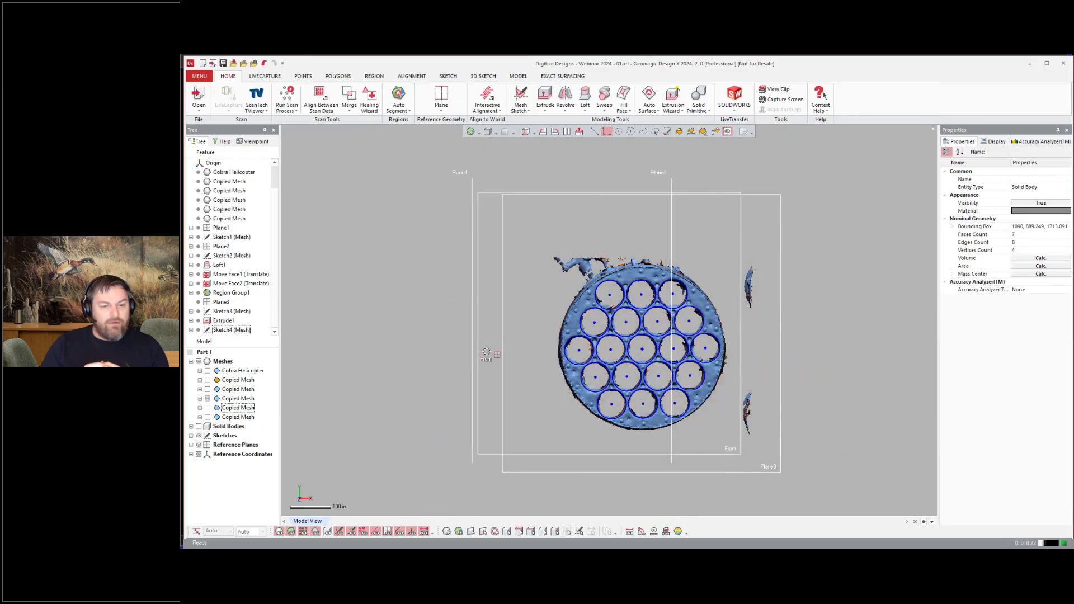
{"action": "right_click_drag", "start_coordinate": [486, 352], "coordinate": [525, 369]}
{"action": "scroll", "coordinate": [486, 351], "scroll_direction": "up", "scroll_amount": 2}
{"action": "key", "text": "ctrl+5"}
{"action": "key", "text": "ctrl+1"}
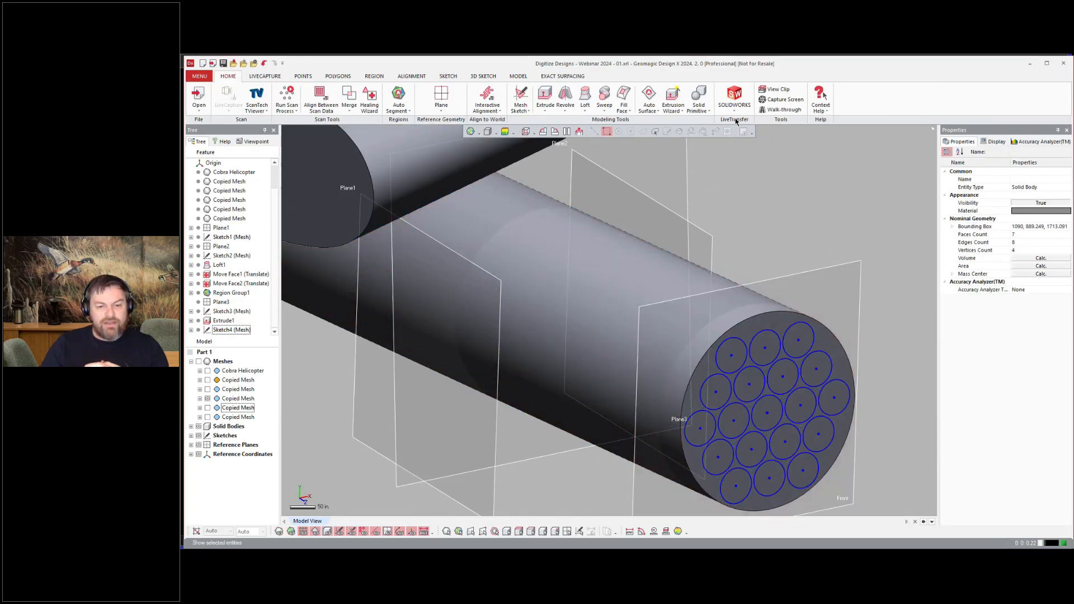
Step: Extrude the tube circles 80 in into the pod as a cut
{"action": "left_click", "coordinate": [544, 96]}
{"action": "left_click", "coordinate": [845, 398]}
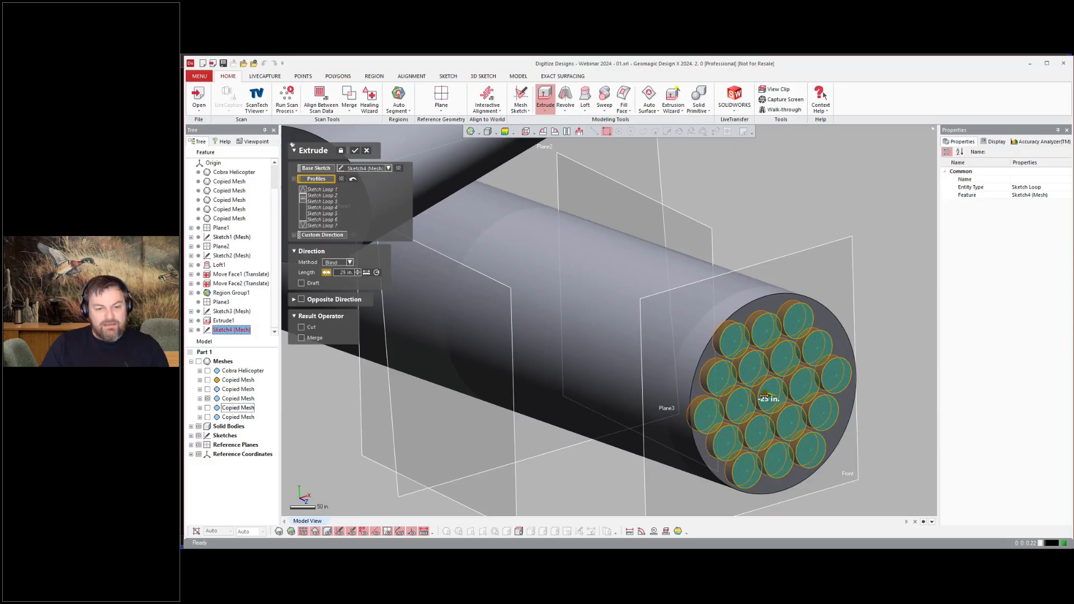
{"action": "left_click", "coordinate": [354, 151]}
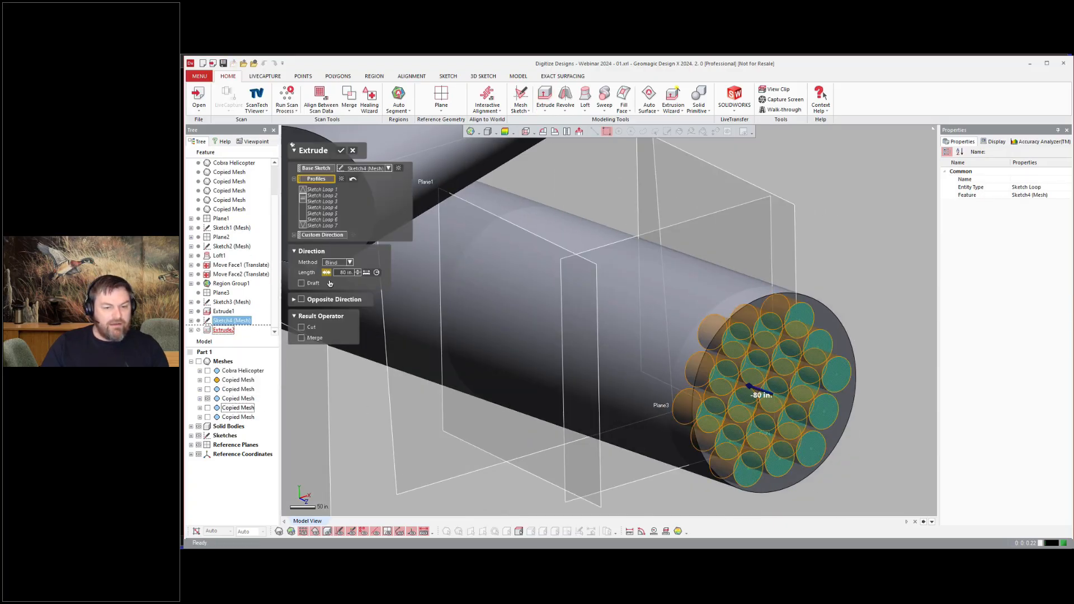
{"action": "left_click", "coordinate": [301, 326]}
{"action": "left_click", "coordinate": [340, 150]}
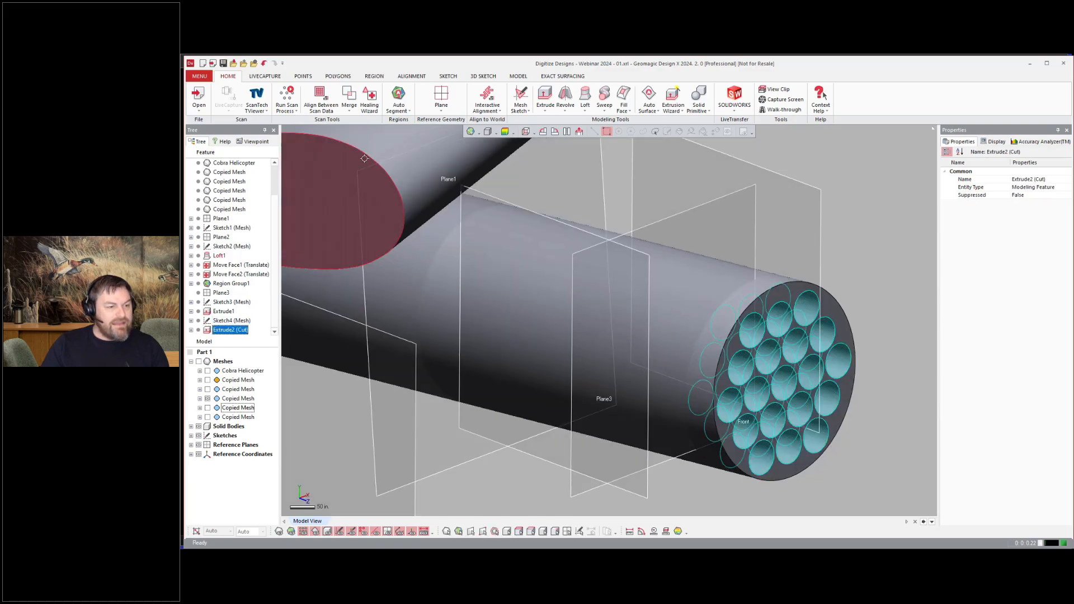
Step: Show the Cobra Helicopter mesh to compare the modelled pod with the scan
{"action": "scroll", "coordinate": [875, 255], "scroll_direction": "down", "scroll_amount": 4}
{"action": "right_click_drag", "start_coordinate": [875, 255], "coordinate": [833, 403]}
{"action": "key", "text": "ctrl+1"}
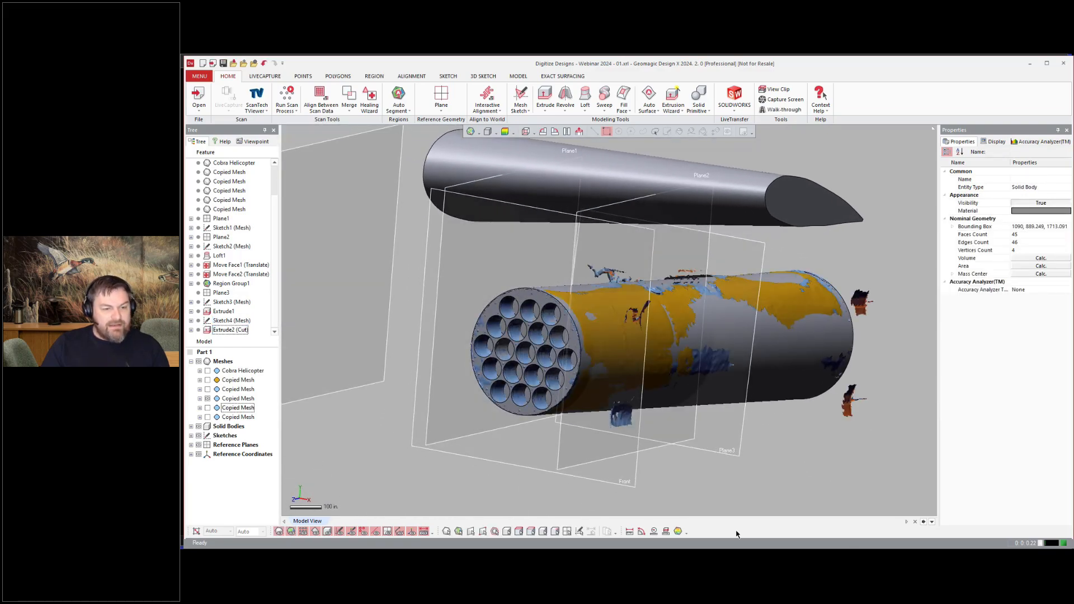
{"action": "left_click", "coordinate": [208, 372]}
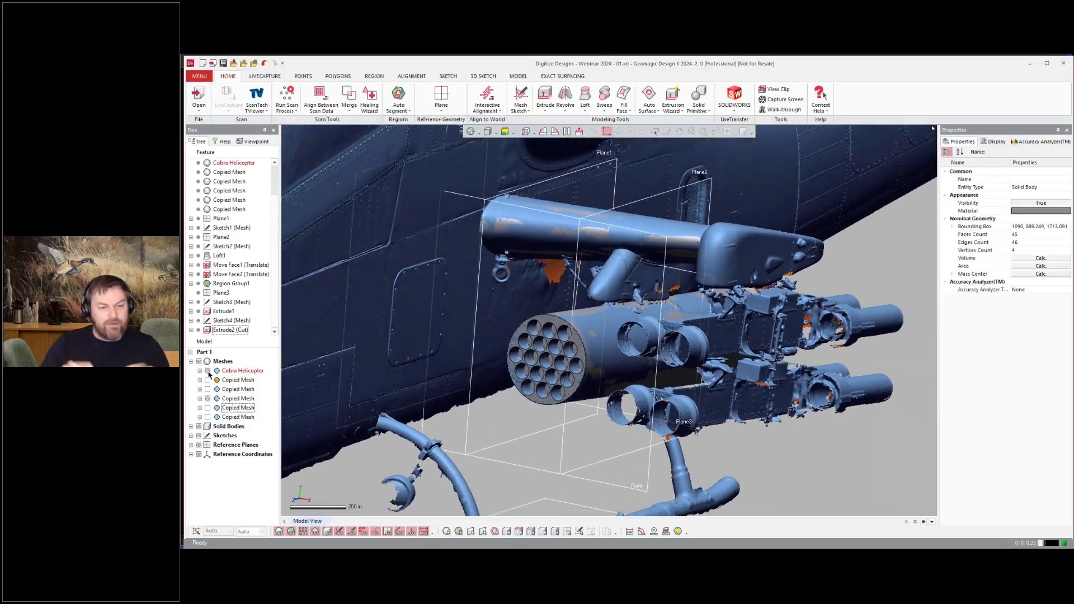
Step: Isolate the landing-skid copied mesh by hiding the helicopter scan, the other copied meshes and the solid bodies
{"action": "scroll", "coordinate": [869, 477], "scroll_direction": "down", "scroll_amount": 3}
{"action": "left_click", "coordinate": [207, 371]}
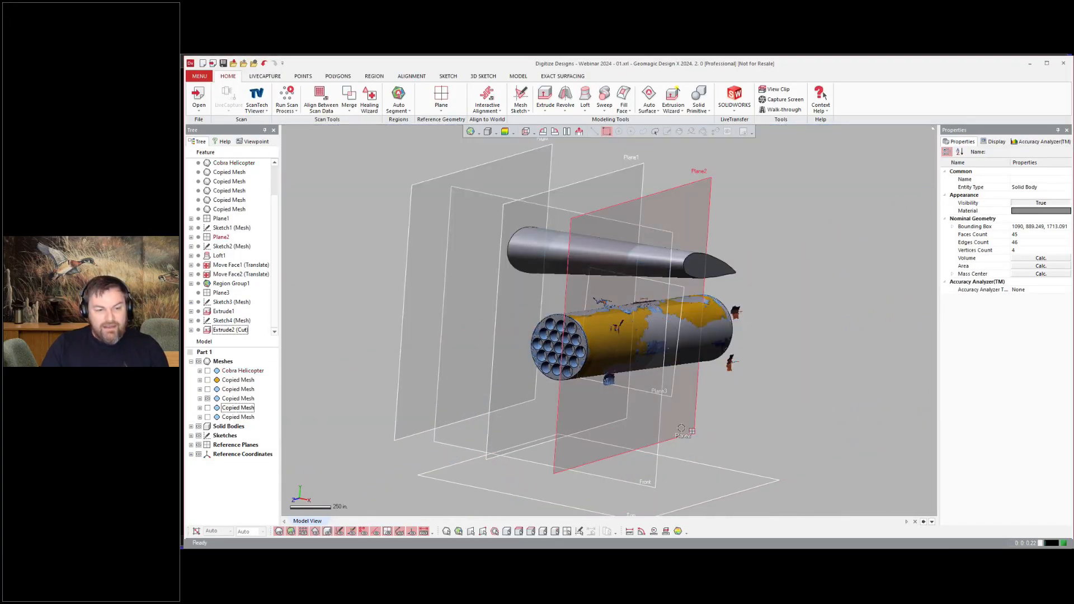
{"action": "left_click", "coordinate": [207, 399]}
{"action": "left_click", "coordinate": [208, 381]}
{"action": "left_click", "coordinate": [198, 426]}
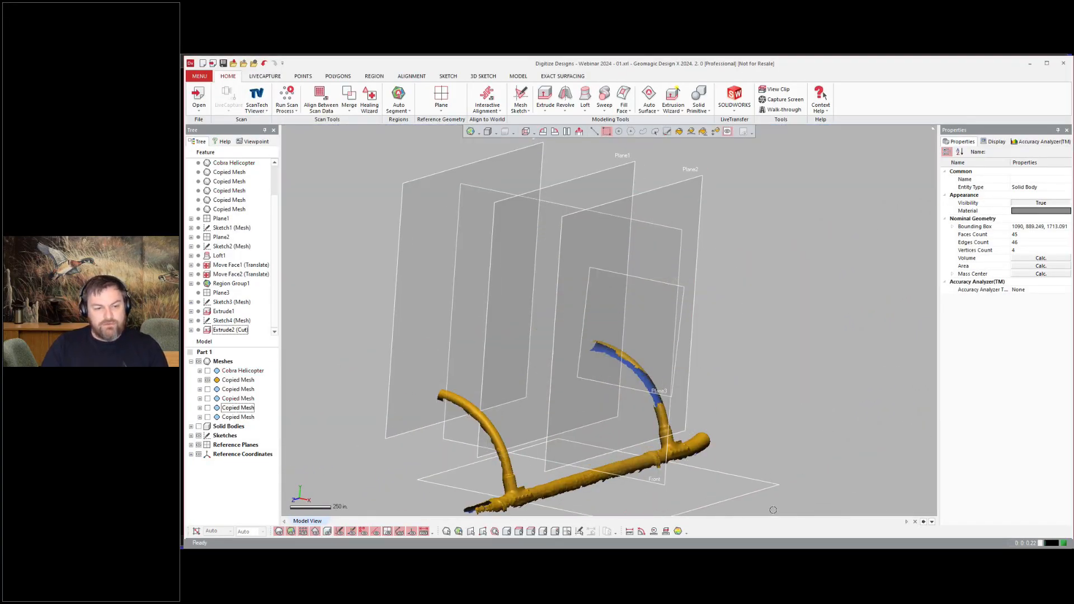
{"action": "mouse_move", "coordinate": [358, 347]}
{"action": "right_mouse_down"}
{"action": "mouse_move", "coordinate": [372, 326]}
{"action": "mouse_move", "coordinate": [366, 338]}
{"action": "right_mouse_up"}
Step: Change the skid copied mesh's material colour to blue
{"action": "left_click", "coordinate": [237, 380]}
{"action": "left_click", "coordinate": [1058, 244]}
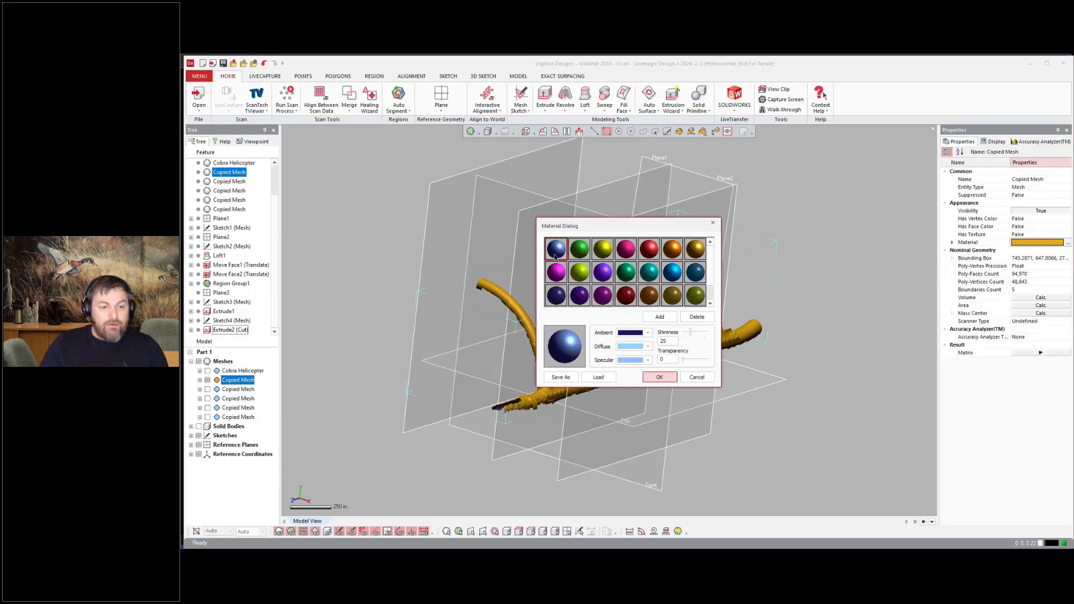
{"action": "left_click", "coordinate": [659, 376]}
Step: Defeature the dent on the curved skid strut mesh using fill and curvature methods
{"action": "scroll", "coordinate": [633, 375], "scroll_direction": "up", "scroll_amount": 5}
{"action": "scroll", "coordinate": [542, 396], "scroll_direction": "up", "scroll_amount": 5}
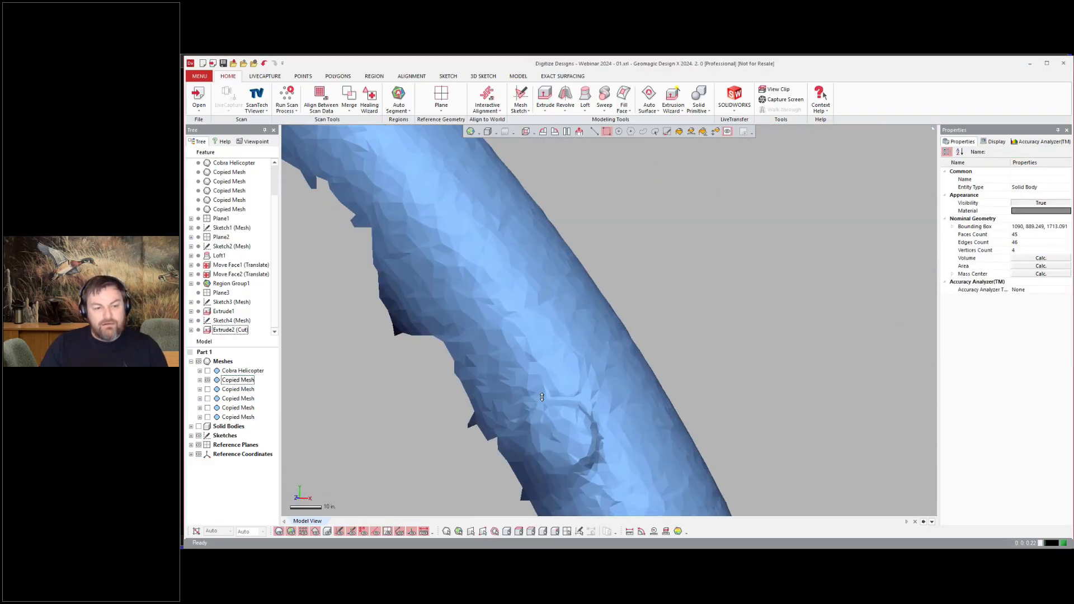
{"action": "left_click", "coordinate": [338, 76]}
{"action": "left_click", "coordinate": [385, 98]}
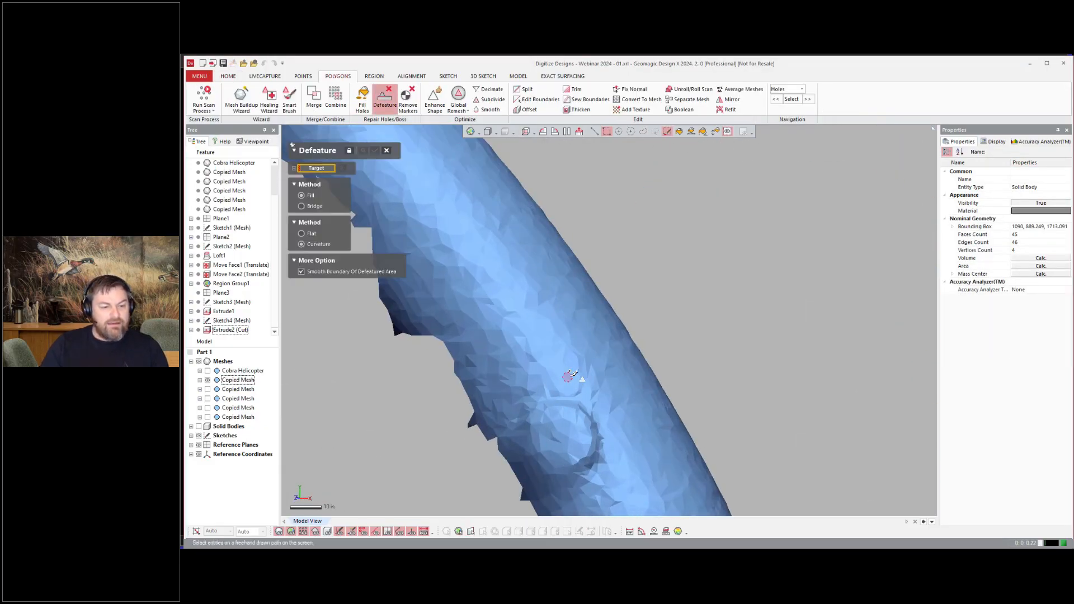
{"action": "left_click_drag", "start_coordinate": [570, 374], "coordinate": [549, 393]}
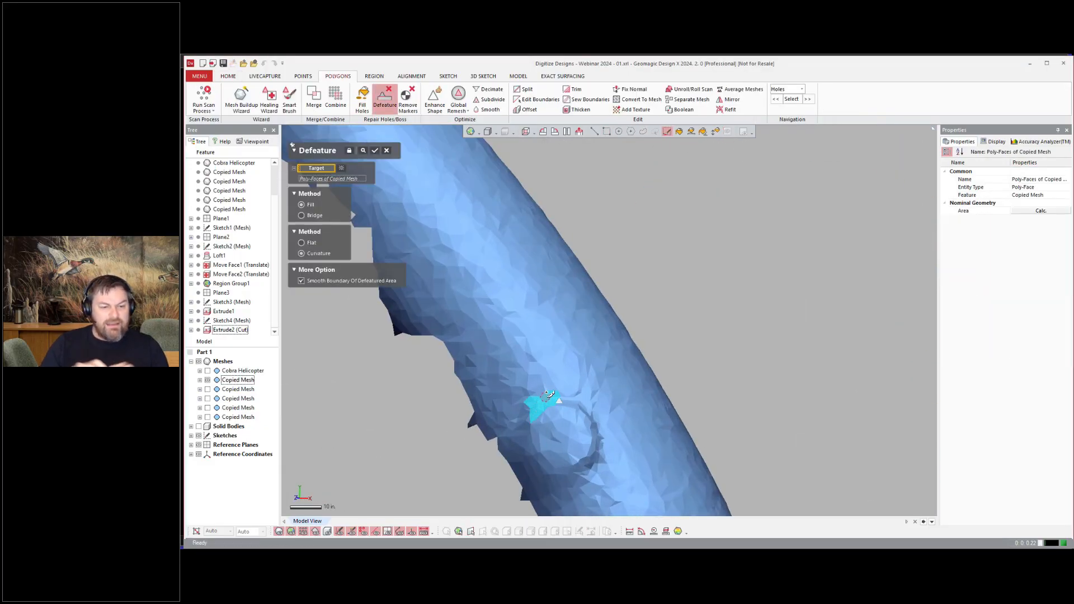
{"action": "left_click", "coordinate": [374, 150]}
Step: Create a region on the curved front skid strut of the mesh
{"action": "scroll", "coordinate": [769, 354], "scroll_direction": "down", "scroll_amount": 5}
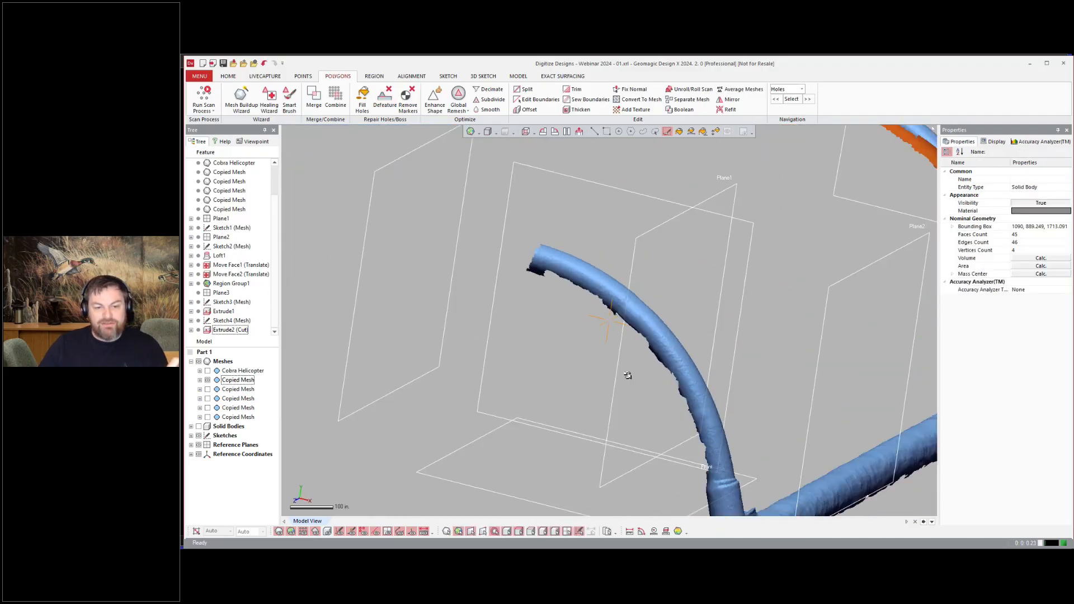
{"action": "right_click_drag", "start_coordinate": [628, 375], "coordinate": [604, 330]}
{"action": "left_click", "coordinate": [375, 76]}
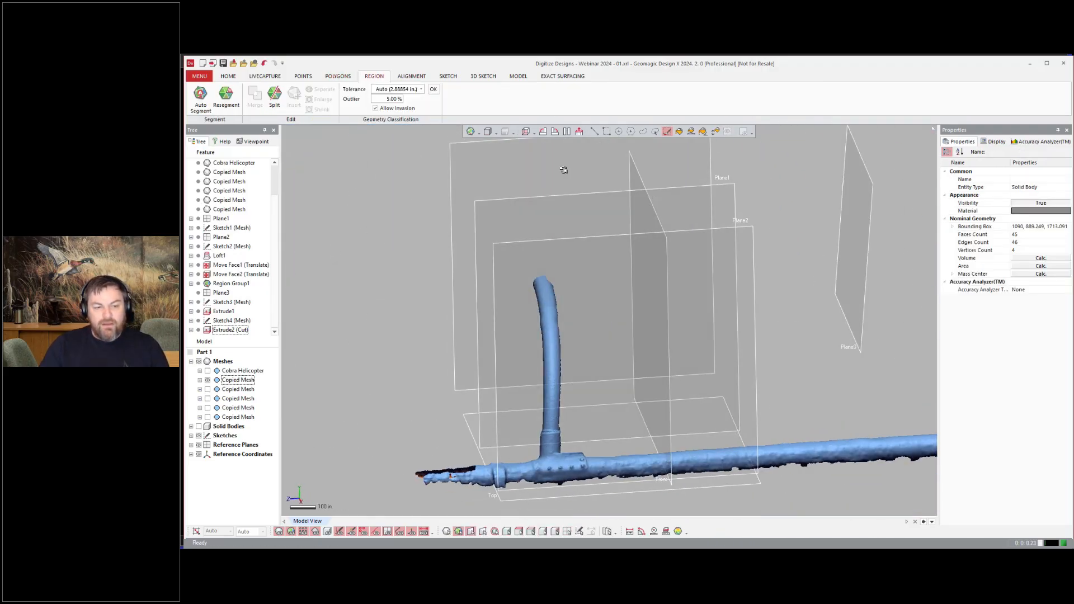
{"action": "left_click_drag", "start_coordinate": [407, 209], "coordinate": [628, 428]}
{"action": "right_click_drag", "start_coordinate": [518, 369], "coordinate": [609, 350]}
{"action": "scroll", "coordinate": [567, 380], "scroll_direction": "up", "scroll_amount": 3}
{"action": "left_click", "coordinate": [657, 320]}
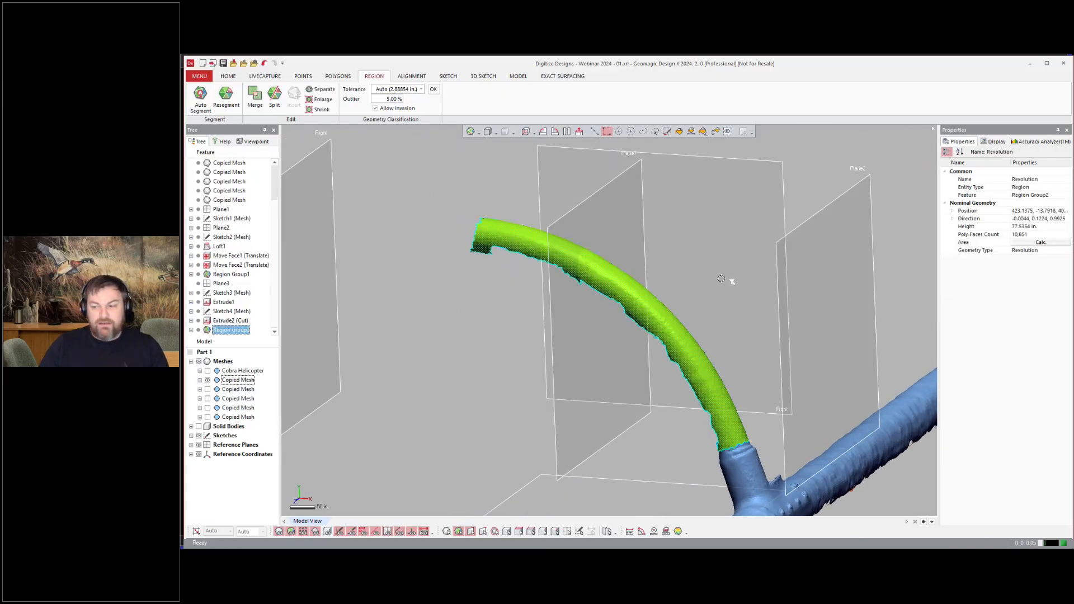
Step: Build a capped, merged pipe along the curved strut region with the Pipe Wizard
{"action": "left_click", "coordinate": [228, 76]}
{"action": "left_click", "coordinate": [673, 107]}
{"action": "left_click", "coordinate": [700, 209]}
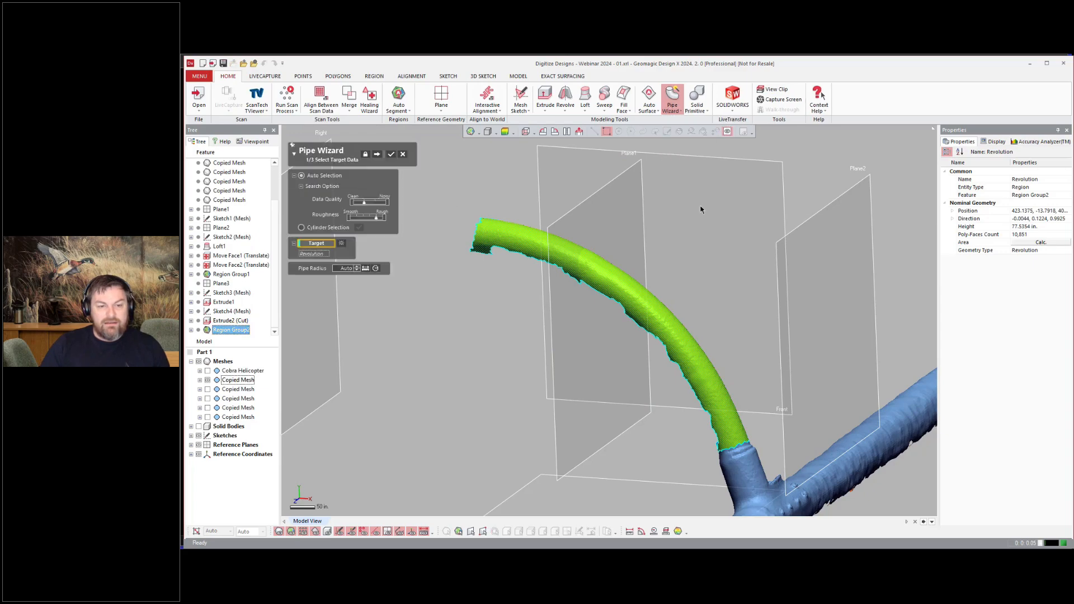
{"action": "left_click", "coordinate": [378, 155]}
{"action": "mouse_move", "coordinate": [416, 187]}
{"action": "right_mouse_down"}
{"action": "mouse_move", "coordinate": [431, 201]}
{"action": "mouse_move", "coordinate": [364, 307]}
{"action": "right_mouse_up"}
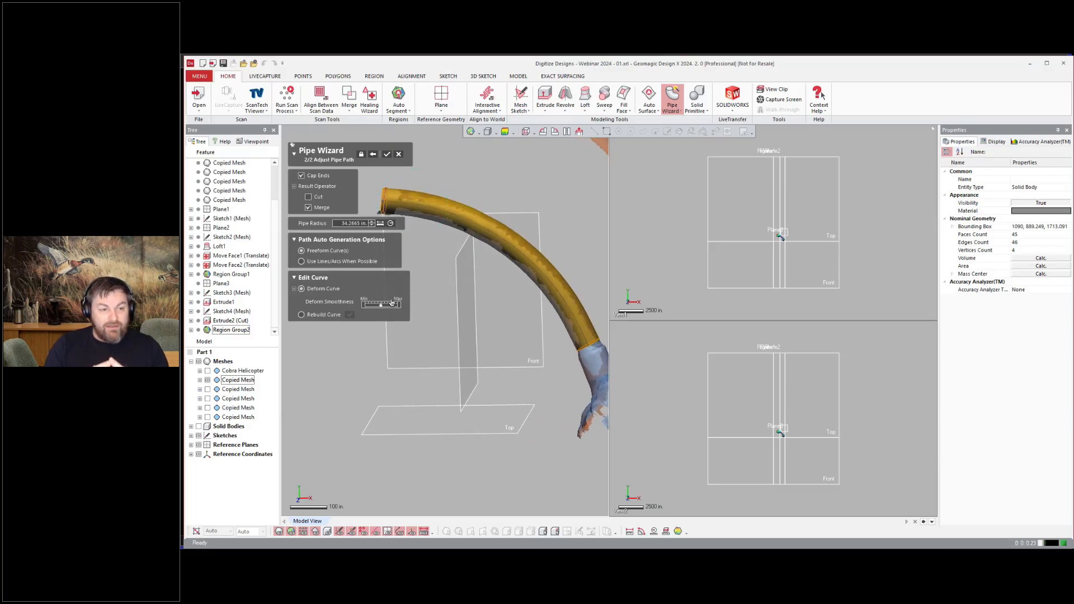
{"action": "scroll", "coordinate": [392, 302], "scroll_direction": "up", "scroll_amount": 3}
{"action": "left_click_drag", "start_coordinate": [609, 274], "coordinate": [787, 276]}
{"action": "right_click_drag", "start_coordinate": [593, 282], "coordinate": [520, 286]}
{"action": "scroll", "coordinate": [516, 287], "scroll_direction": "down", "scroll_amount": 1}
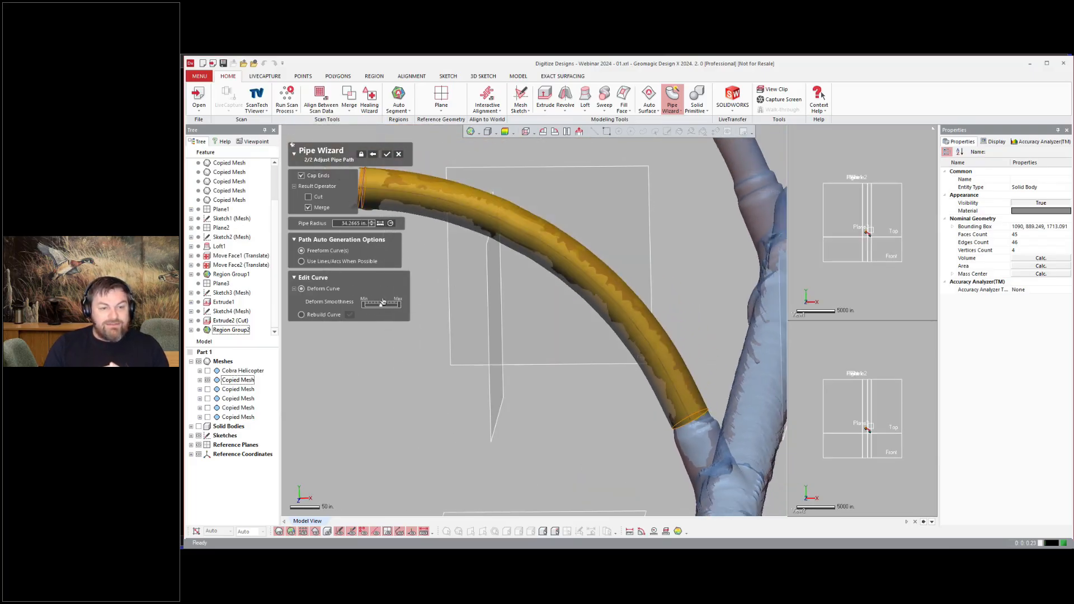
{"action": "scroll", "coordinate": [425, 256], "scroll_direction": "down", "scroll_amount": 1}
{"action": "left_click", "coordinate": [386, 154]}
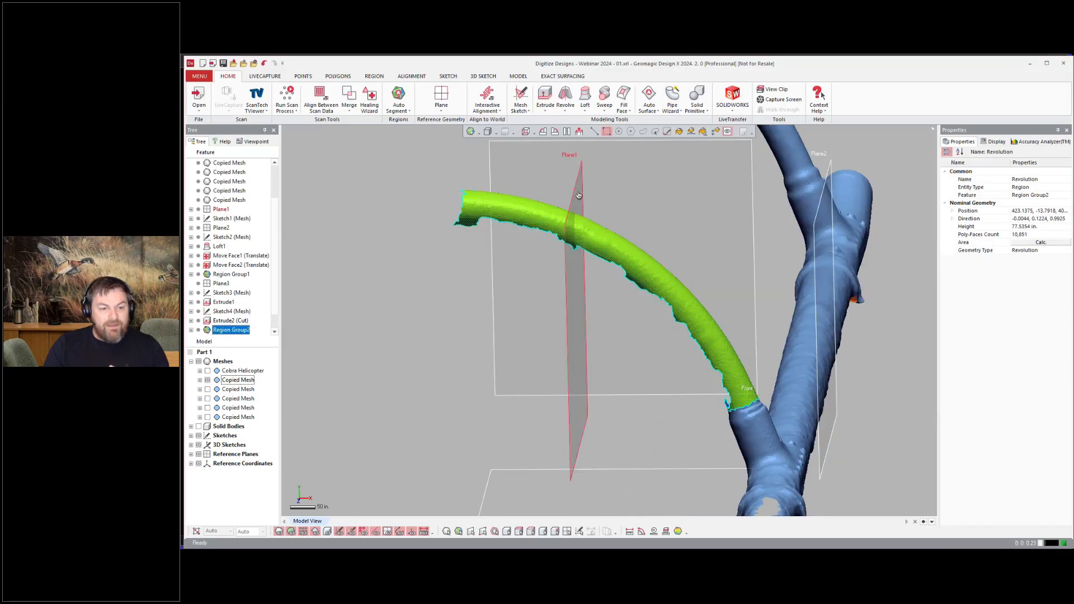
Step: Move the strut pipe's upper end face to extend it towards the pod
{"action": "right_click_drag", "start_coordinate": [378, 321], "coordinate": [429, 317]}
{"action": "key", "text": "ctrl+5"}
{"action": "right_click_drag", "start_coordinate": [470, 346], "coordinate": [612, 299]}
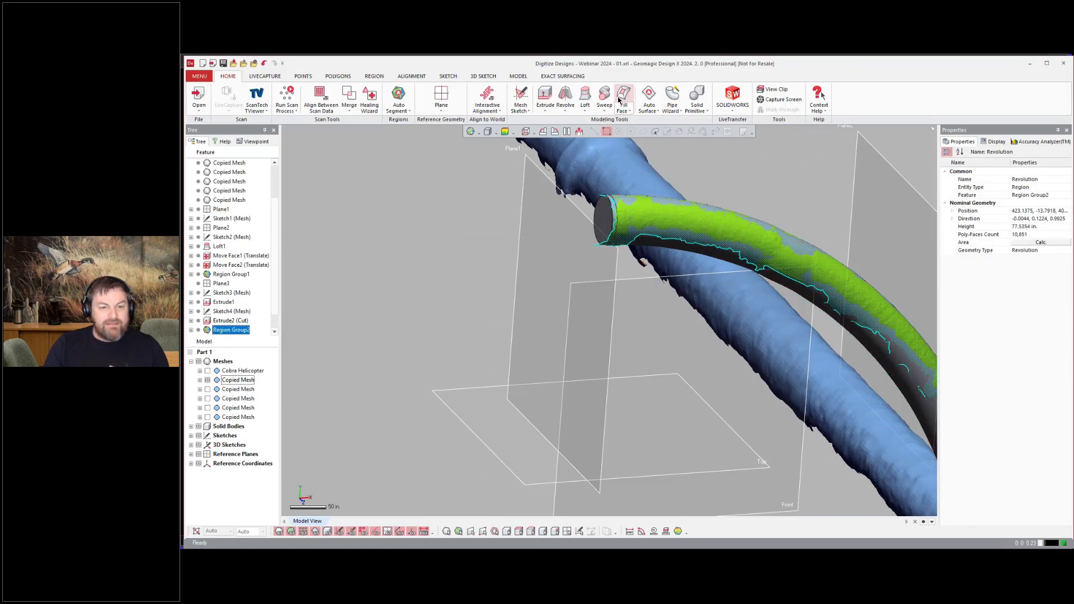
{"action": "left_click", "coordinate": [519, 76]}
{"action": "left_click", "coordinate": [988, 89]}
{"action": "left_click", "coordinate": [604, 219]}
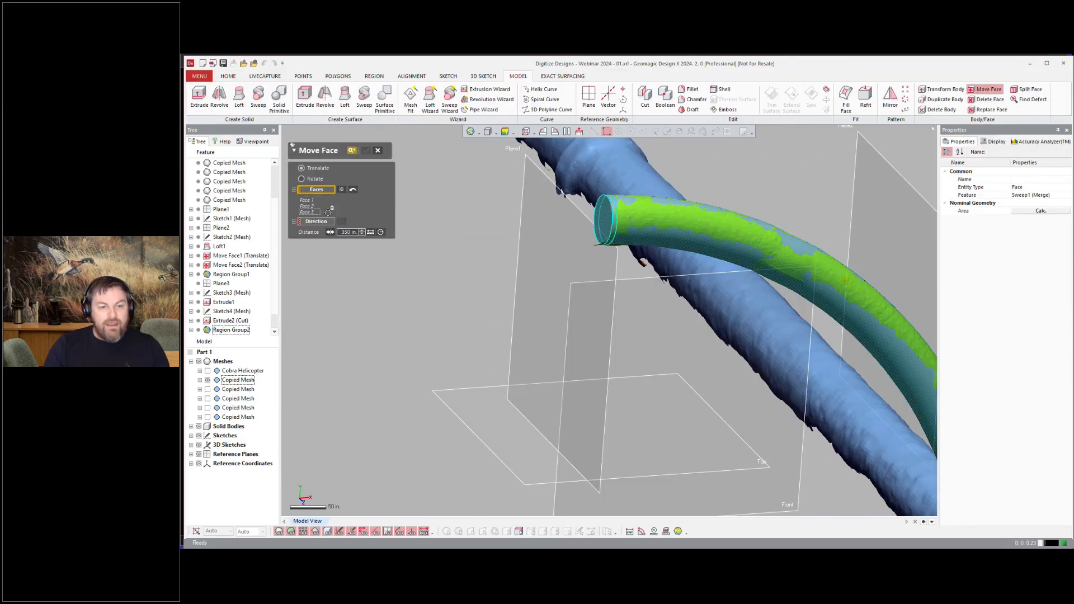
{"action": "right_click_drag", "start_coordinate": [604, 218], "coordinate": [405, 152]}
{"action": "left_click", "coordinate": [366, 150]}
Step: Move the strut pipe's lower end face 65 in to extend it down to the skid tube
{"action": "right_click_drag", "start_coordinate": [453, 215], "coordinate": [666, 185]}
{"action": "key", "text": "ctrl+1"}
{"action": "key", "text": "ctrl+2"}
{"action": "left_click", "coordinate": [987, 90]}
{"action": "right_click_drag", "start_coordinate": [796, 349], "coordinate": [808, 313]}
{"action": "left_click", "coordinate": [836, 380]}
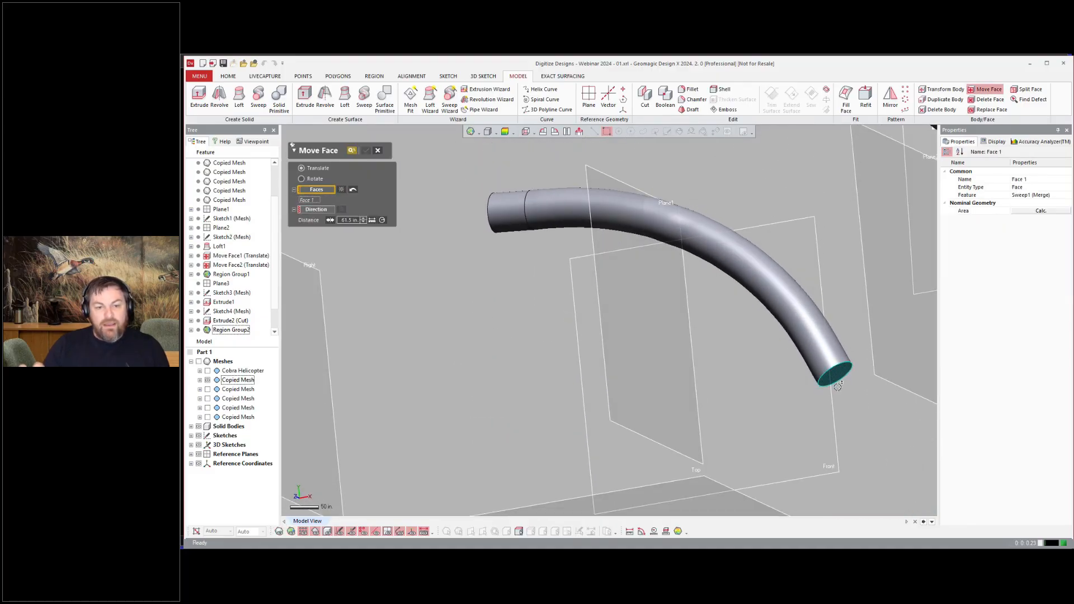
{"action": "left_click", "coordinate": [312, 210]}
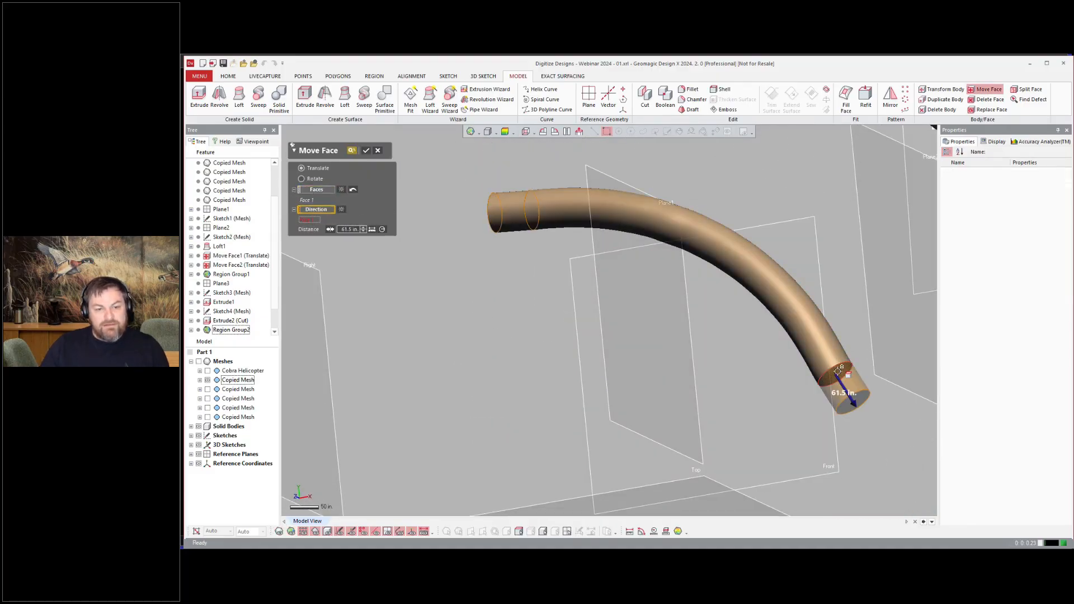
{"action": "left_click", "coordinate": [366, 150]}
Step: Duplicate the strut pipe with Transform Body and translate the copy onto the rear strut
{"action": "right_click_drag", "start_coordinate": [475, 285], "coordinate": [603, 318]}
{"action": "key", "text": "ctrl+1"}
{"action": "scroll", "coordinate": [523, 307], "scroll_direction": "down", "scroll_amount": 5}
{"action": "scroll", "coordinate": [603, 317], "scroll_direction": "down", "scroll_amount": 2}
{"action": "left_click", "coordinate": [482, 440]}
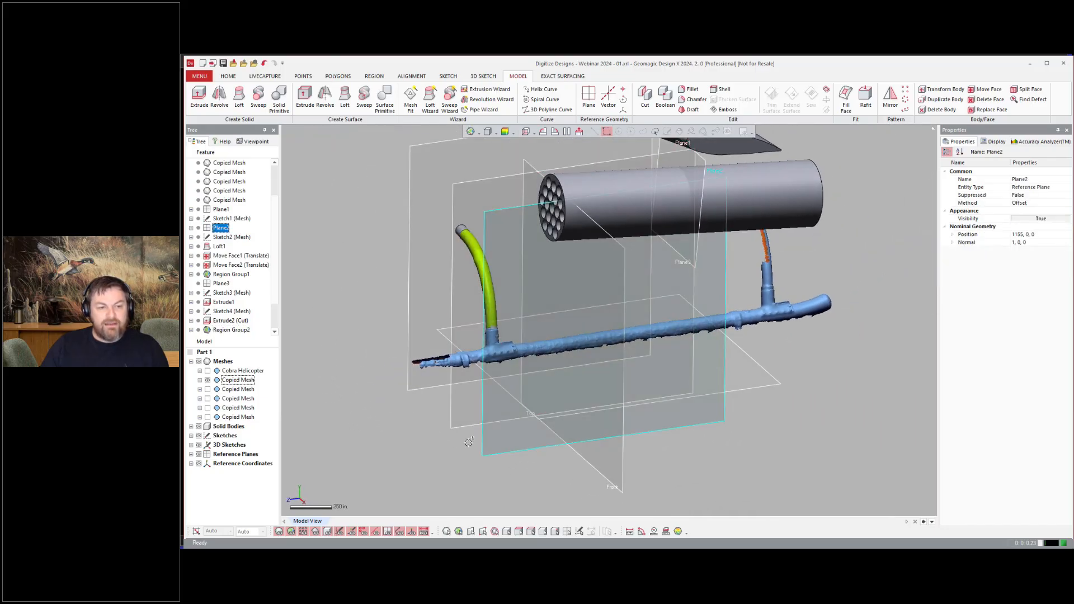
{"action": "key", "text": "ctrl+t"}
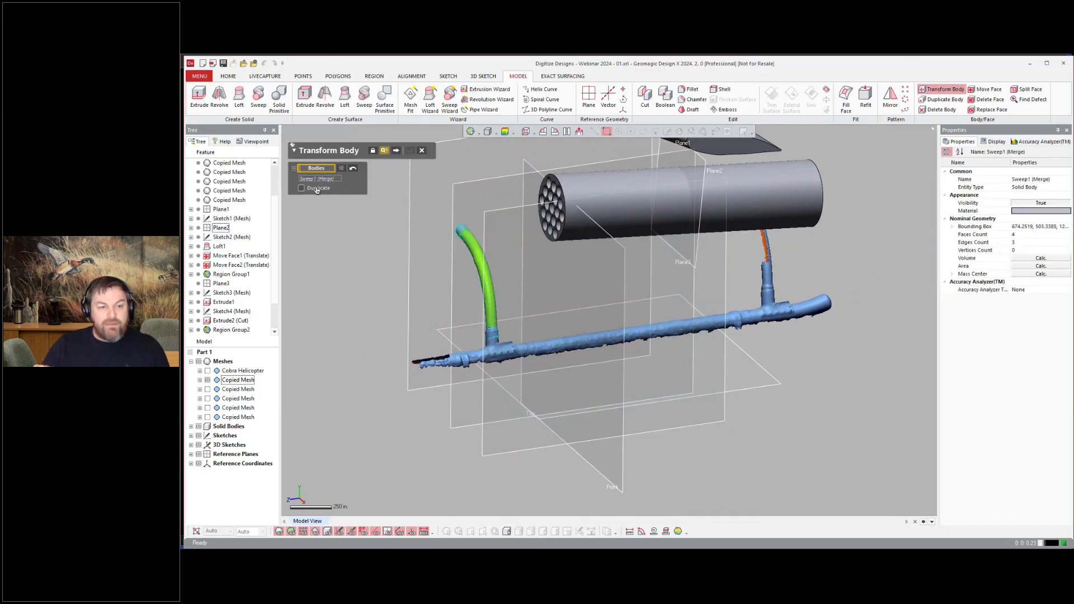
{"action": "left_click", "coordinate": [394, 153]}
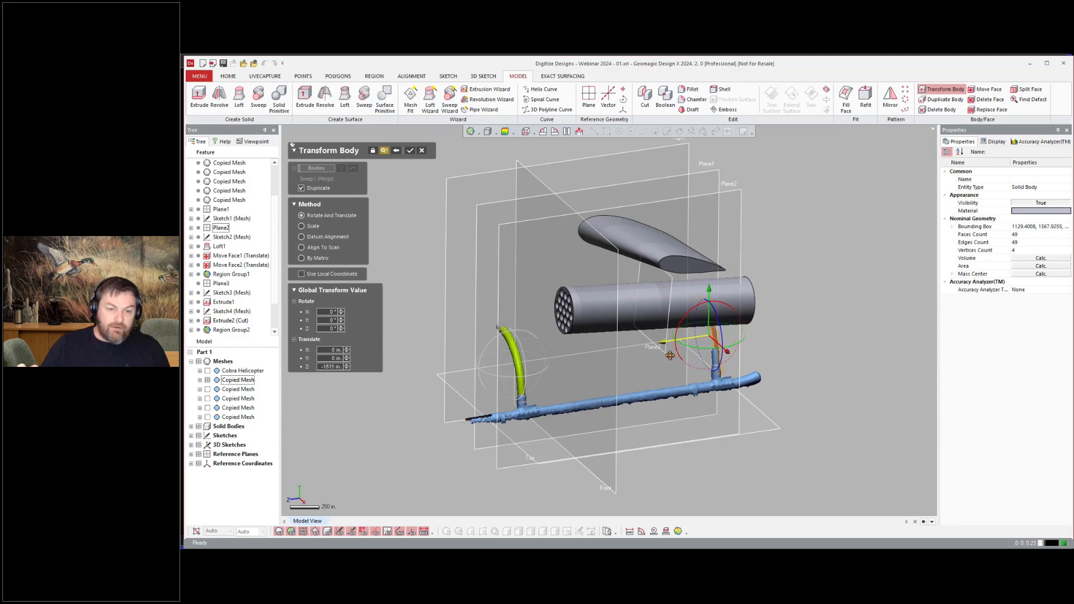
{"action": "scroll", "coordinate": [669, 355], "scroll_direction": "up", "scroll_amount": 8}
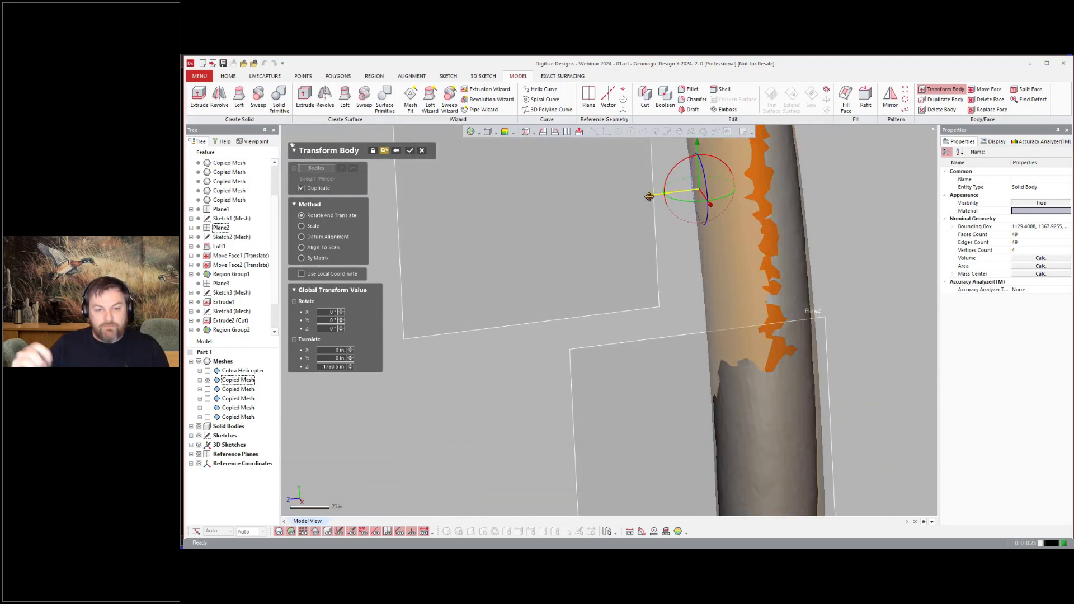
{"action": "scroll", "coordinate": [647, 217], "scroll_direction": "down", "scroll_amount": 8}
{"action": "left_click", "coordinate": [410, 150]}
Step: Hide the reference planes and box-select the straight section of the skid tube mesh
{"action": "right_click_drag", "start_coordinate": [845, 392], "coordinate": [832, 471]}
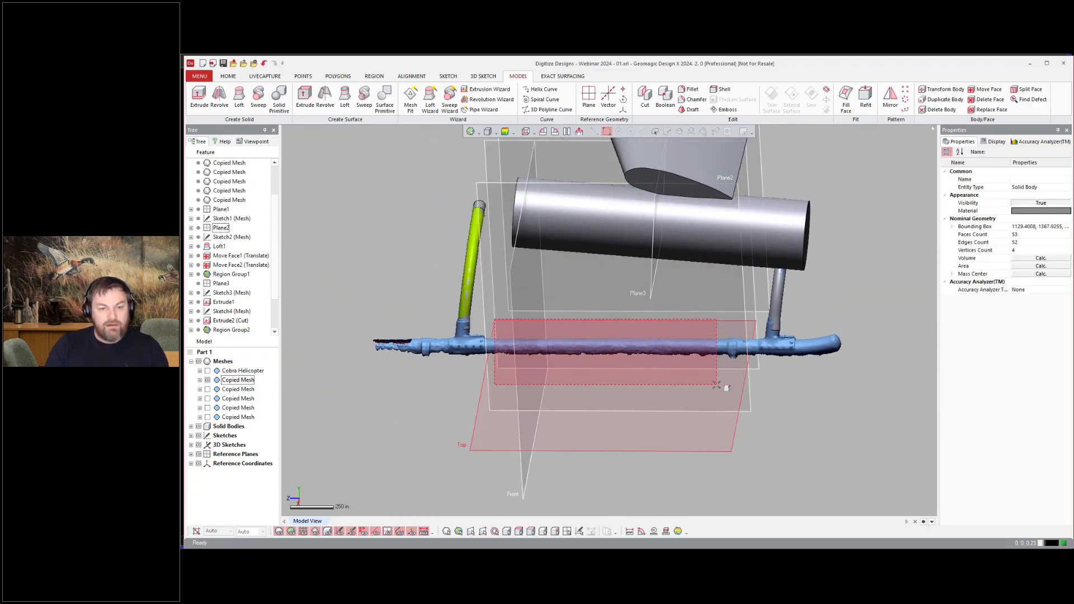
{"action": "left_click", "coordinate": [329, 75]}
{"action": "left_click", "coordinate": [374, 75]}
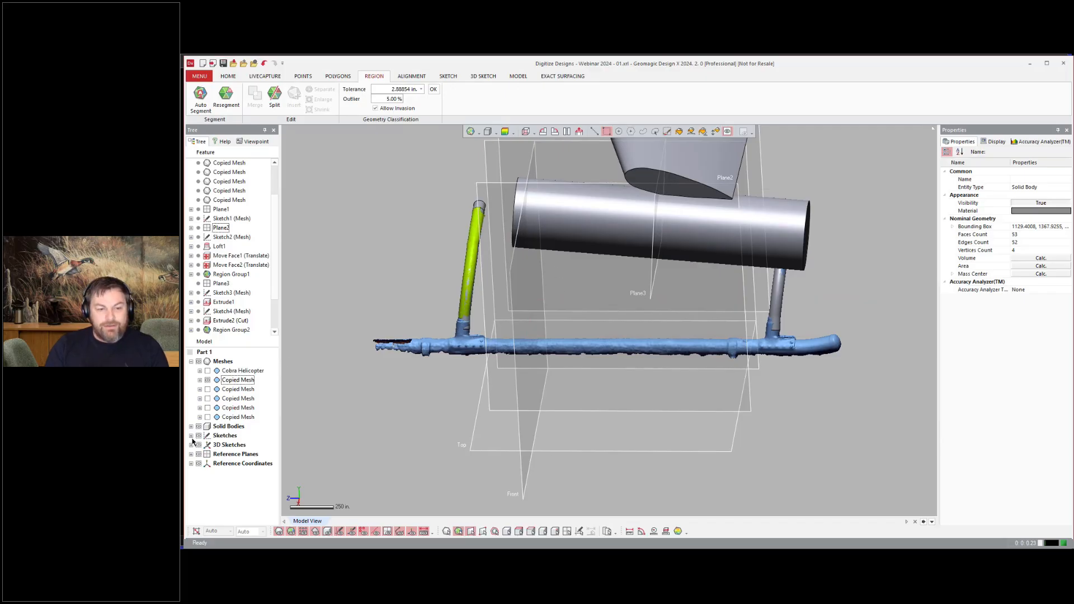
{"action": "left_click", "coordinate": [198, 453]}
{"action": "right_click_drag", "start_coordinate": [558, 376], "coordinate": [538, 342]}
{"action": "left_click_drag", "start_coordinate": [487, 312], "coordinate": [725, 412]}
{"action": "left_click", "coordinate": [535, 305]}
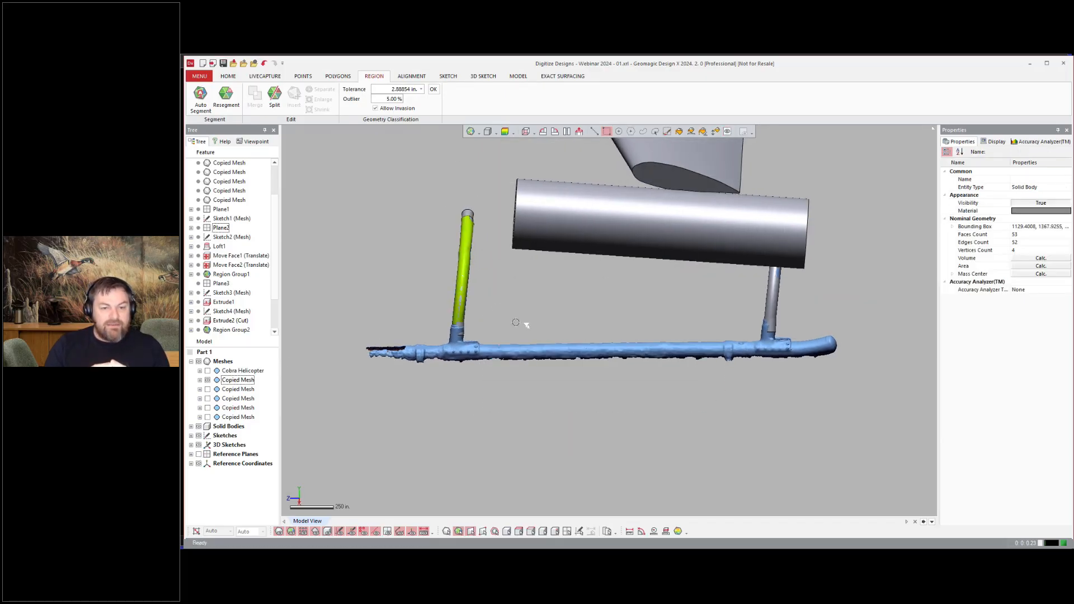
{"action": "left_click_drag", "start_coordinate": [488, 319], "coordinate": [723, 381]}
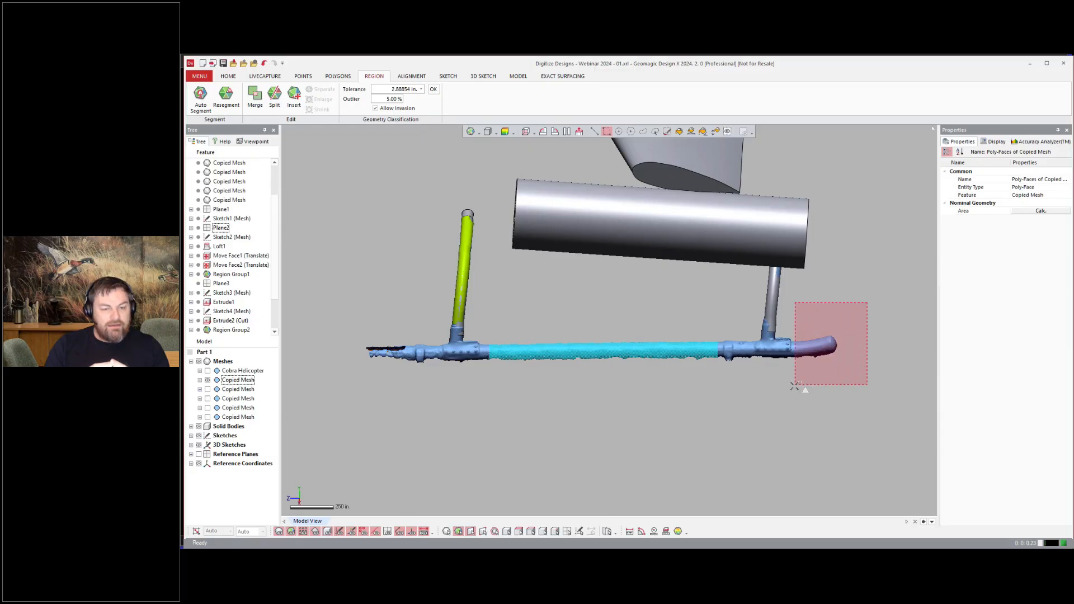
{"action": "left_click_drag", "start_coordinate": [795, 385], "coordinate": [793, 387], "text": "ctrl"}
{"action": "left_click_drag", "start_coordinate": [861, 299], "coordinate": [793, 386], "text": "shift"}
Step: Extend the selection along both ends of the skid tube and insert it as a new region
{"action": "scroll", "coordinate": [737, 342], "scroll_direction": "up", "scroll_amount": 8}
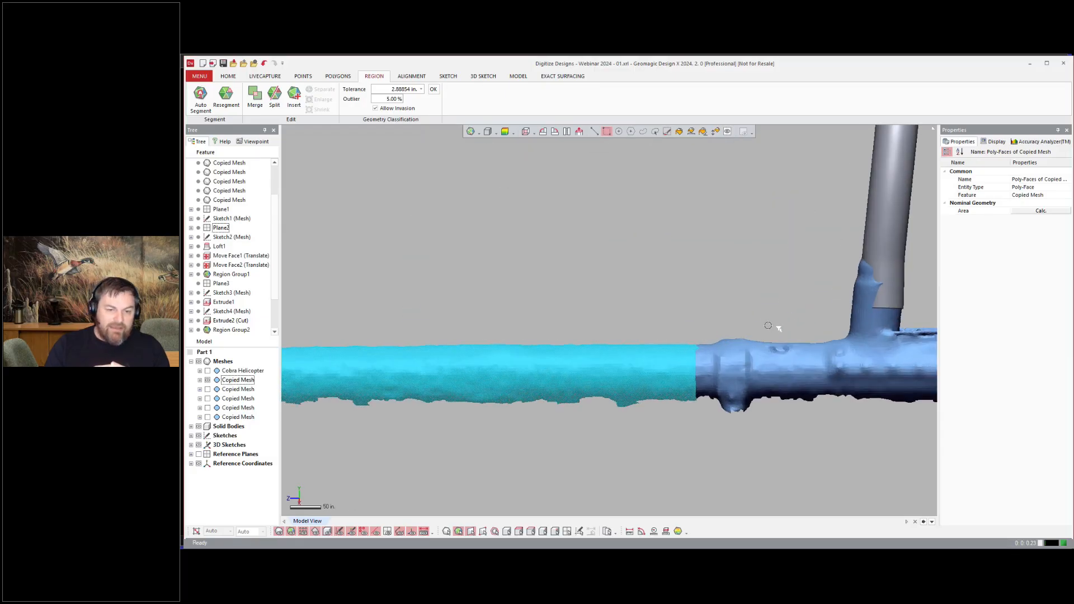
{"action": "scroll", "coordinate": [759, 342], "scroll_direction": "up", "scroll_amount": 4}
{"action": "left_click_drag", "start_coordinate": [745, 306], "coordinate": [880, 479], "text": "shift"}
{"action": "scroll", "coordinate": [828, 386], "scroll_direction": "down", "scroll_amount": 10}
{"action": "scroll", "coordinate": [532, 341], "scroll_direction": "up", "scroll_amount": 2}
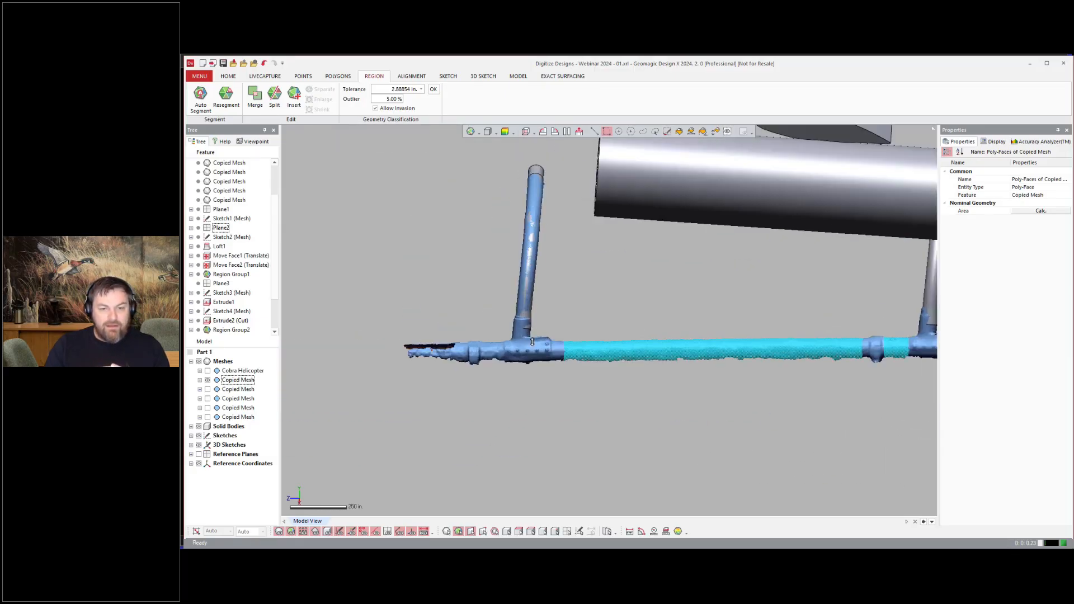
{"action": "scroll", "coordinate": [531, 341], "scroll_direction": "up", "scroll_amount": 4}
{"action": "left_click_drag", "start_coordinate": [510, 376], "coordinate": [512, 376], "text": "shift"}
{"action": "scroll", "coordinate": [492, 327], "scroll_direction": "down", "scroll_amount": 3}
{"action": "scroll", "coordinate": [414, 318], "scroll_direction": "up", "scroll_amount": 4}
{"action": "left_click_drag", "start_coordinate": [439, 307], "coordinate": [455, 378], "text": "shift"}
{"action": "scroll", "coordinate": [483, 274], "scroll_direction": "down", "scroll_amount": 8}
{"action": "right_click_drag", "start_coordinate": [551, 384], "coordinate": [515, 318]}
{"action": "scroll", "coordinate": [553, 347], "scroll_direction": "up", "scroll_amount": 5}
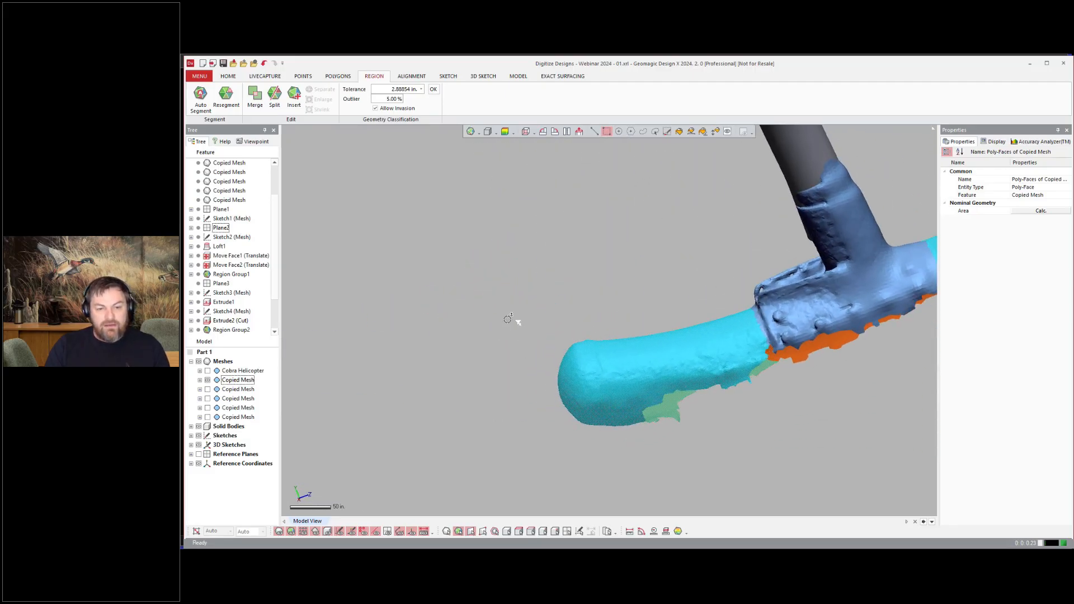
{"action": "left_click_drag", "start_coordinate": [528, 316], "coordinate": [593, 445], "text": "shift"}
{"action": "right_click_drag", "start_coordinate": [592, 441], "coordinate": [486, 342]}
{"action": "scroll", "coordinate": [485, 336], "scroll_direction": "down", "scroll_amount": 4}
{"action": "left_click", "coordinate": [294, 99]}
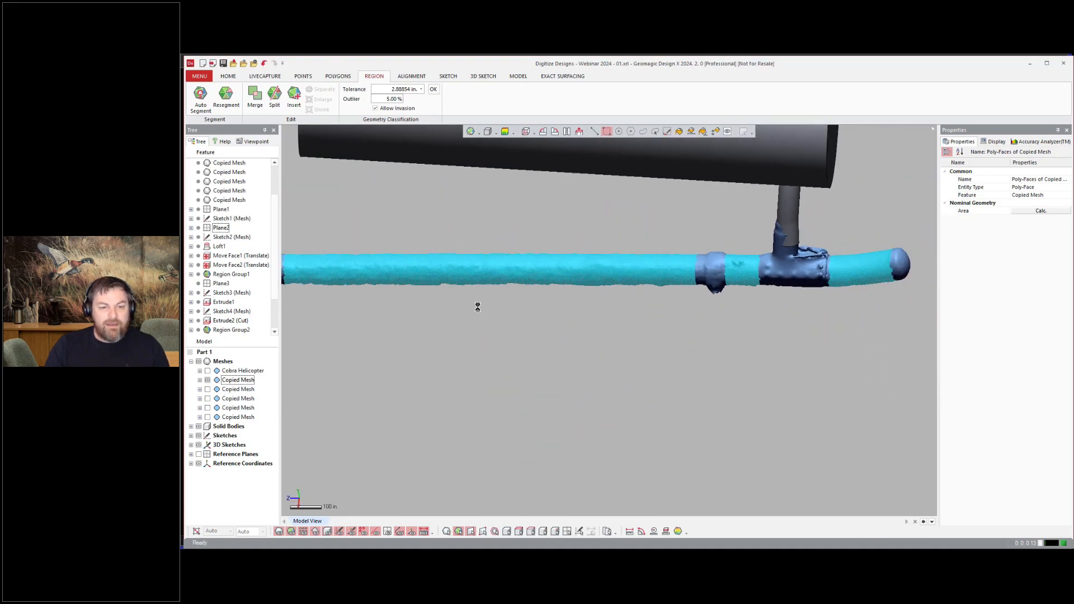
Step: Build a pipe along the skid tube region with the Pipe Wizard
{"action": "scroll", "coordinate": [477, 307], "scroll_direction": "down", "scroll_amount": 3}
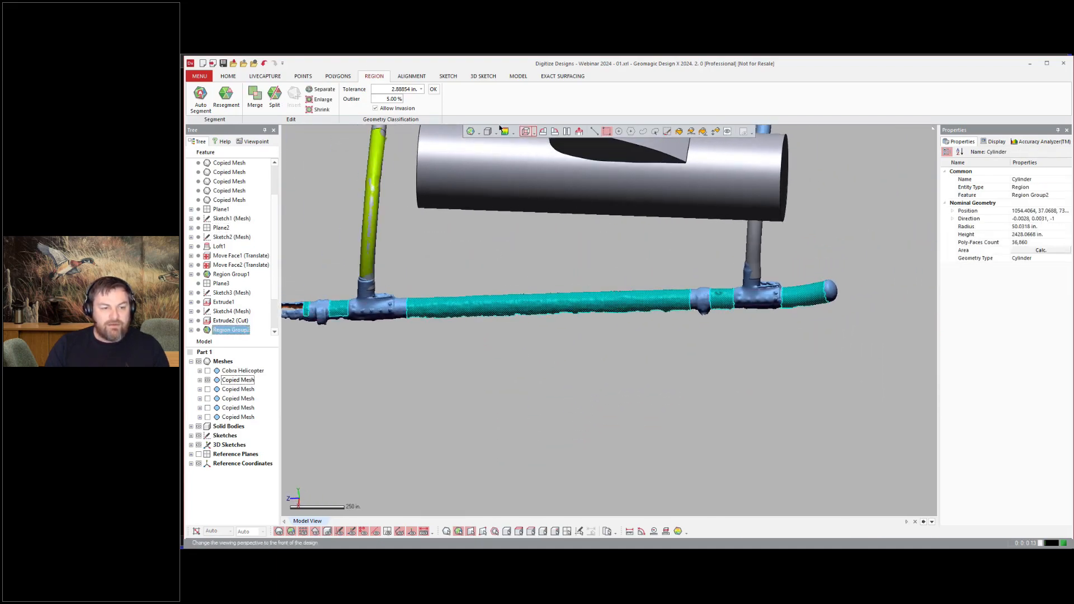
{"action": "left_click", "coordinate": [228, 76]}
{"action": "left_click", "coordinate": [672, 108]}
{"action": "left_click", "coordinate": [693, 124]}
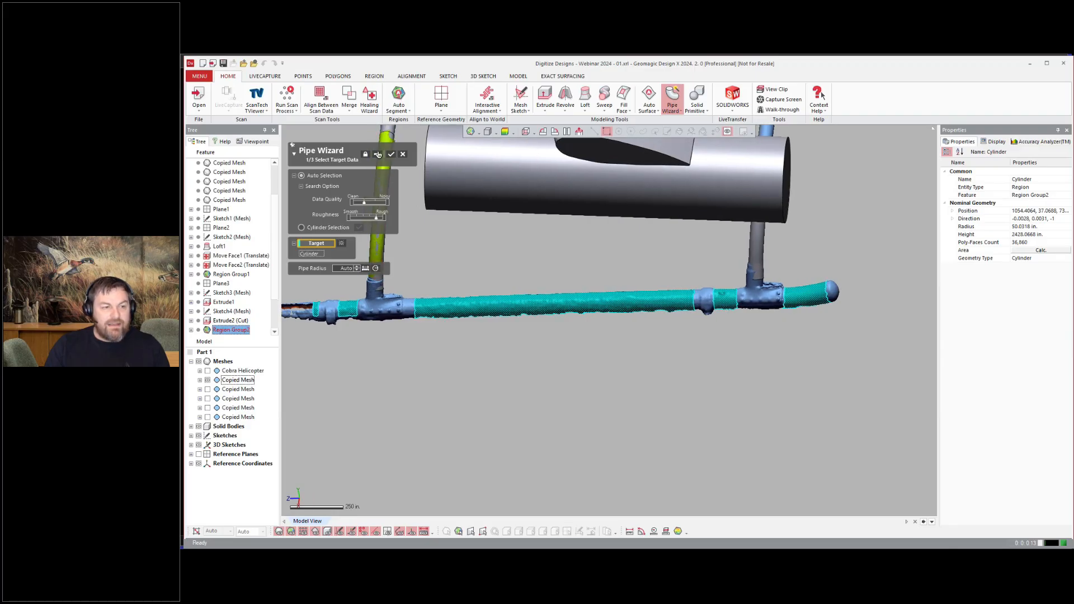
{"action": "scroll", "coordinate": [565, 283], "scroll_direction": "down", "scroll_amount": 3}
{"action": "right_click_drag", "start_coordinate": [565, 305], "coordinate": [578, 284]}
{"action": "left_click", "coordinate": [318, 176]}
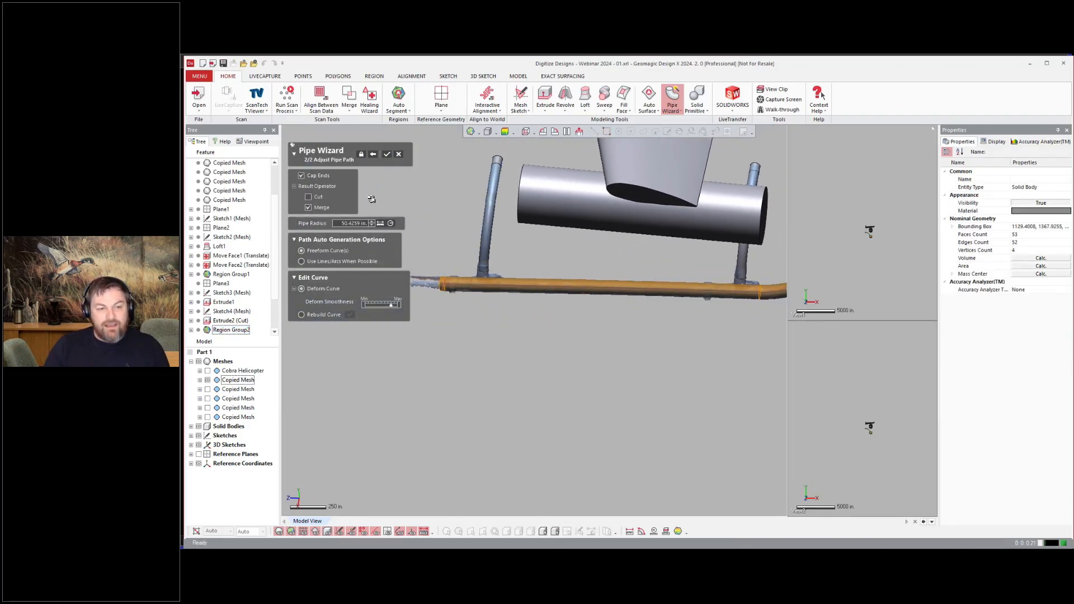
{"action": "right_click_drag", "start_coordinate": [371, 199], "coordinate": [383, 157]}
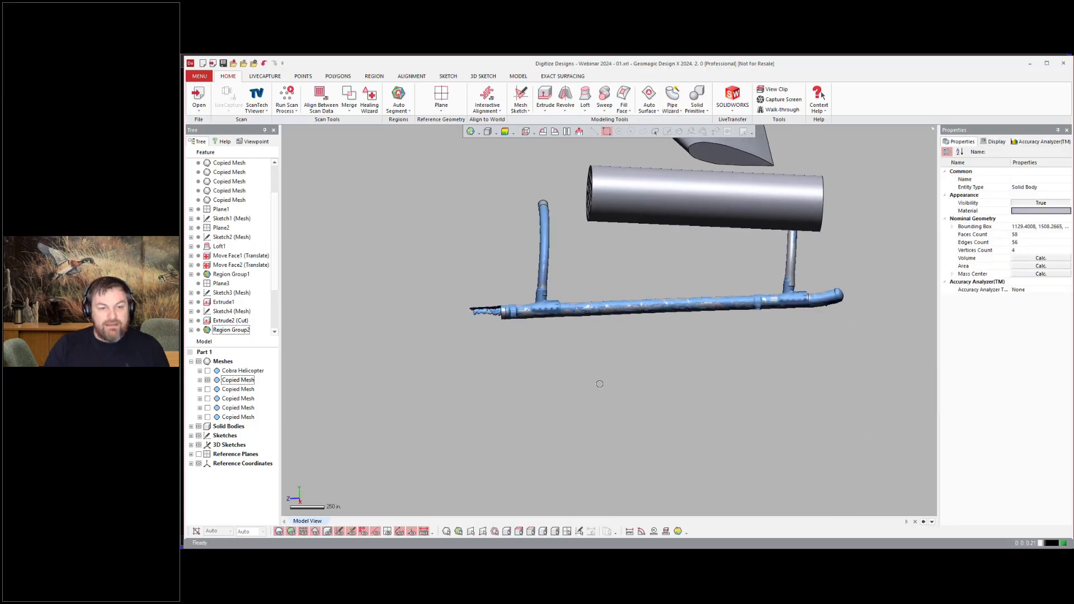
{"action": "scroll", "coordinate": [593, 336], "scroll_direction": "up", "scroll_amount": 5}
{"action": "left_click", "coordinate": [517, 76]}
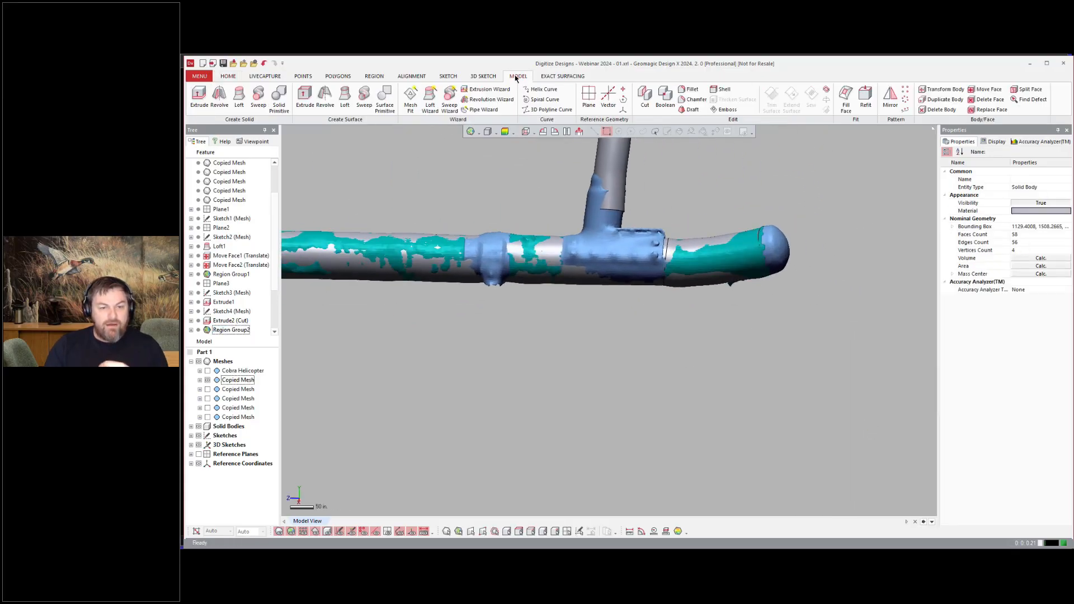
{"action": "left_click", "coordinate": [987, 100]}
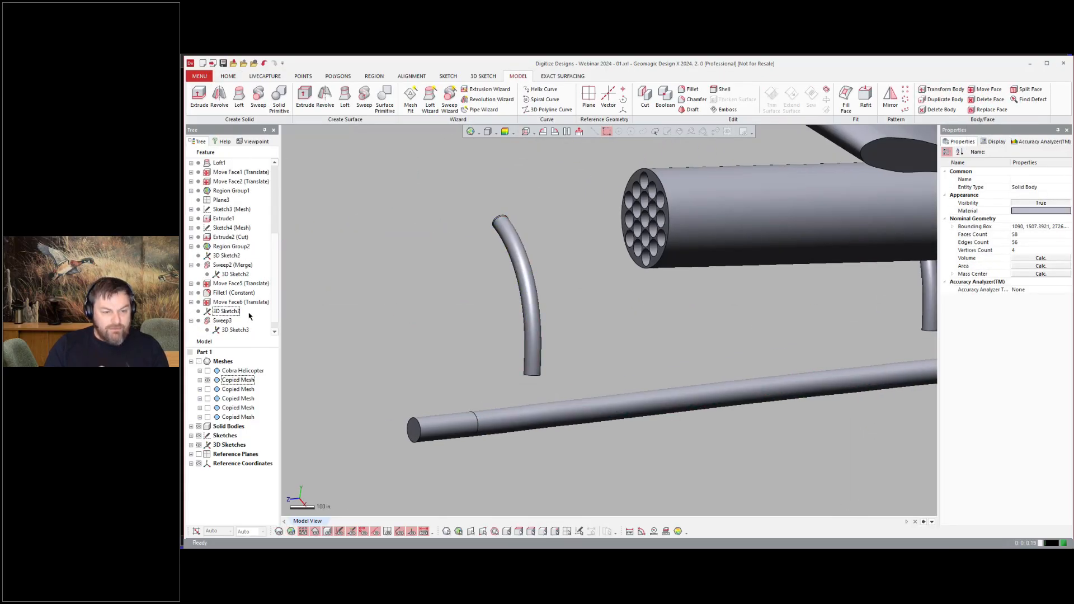
Step: Extend the end of the skid tube's 3D sketch path 175 in with a tangent extension
{"action": "key", "text": "ctrl+5"}
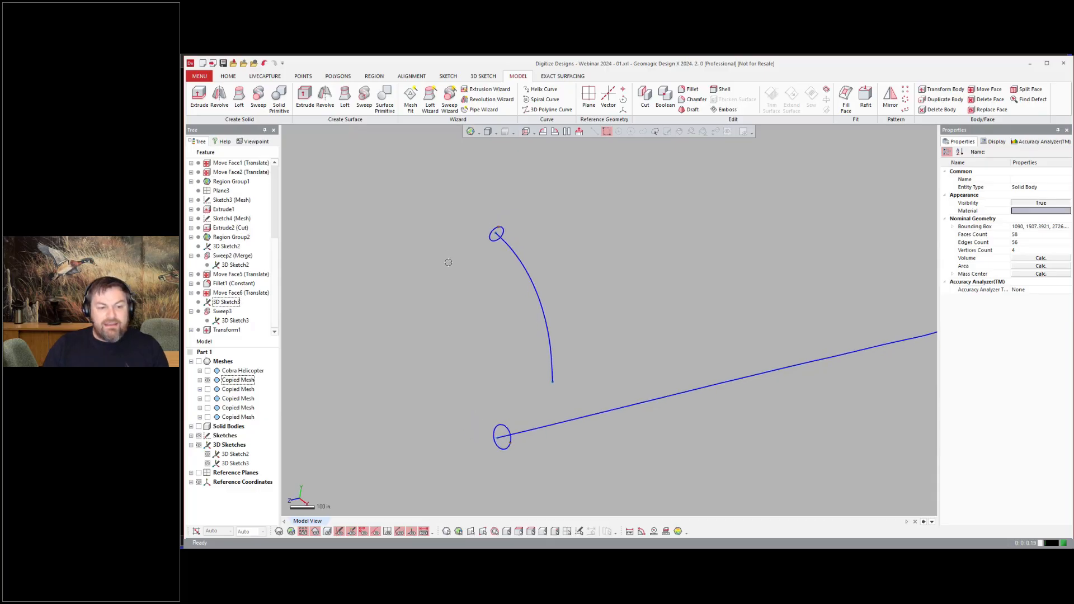
{"action": "double_click", "coordinate": [510, 246]}
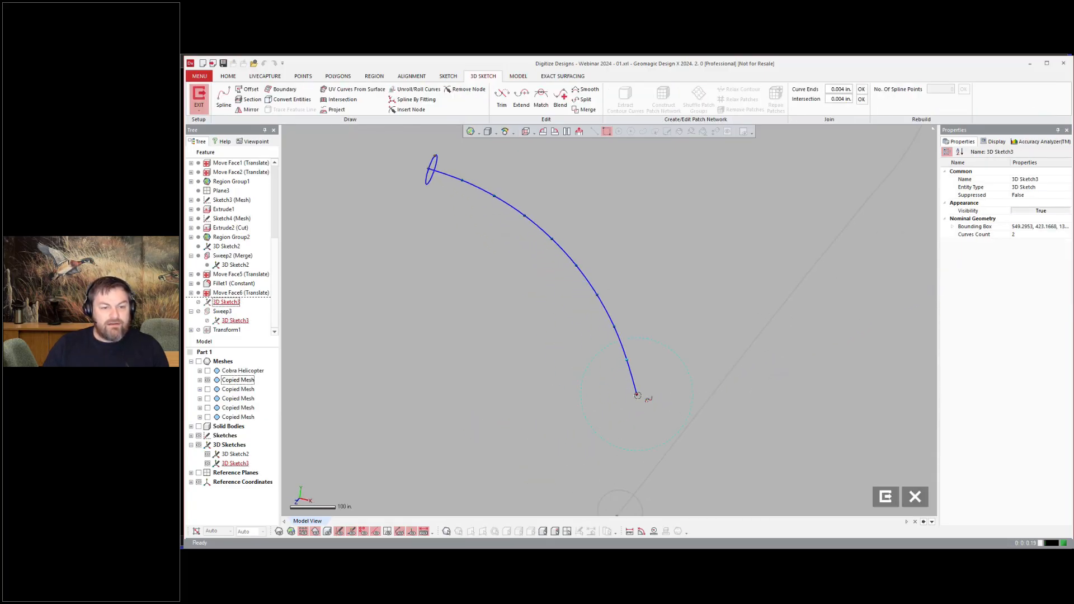
{"action": "left_click", "coordinate": [665, 445]}
{"action": "right_click", "coordinate": [644, 348]}
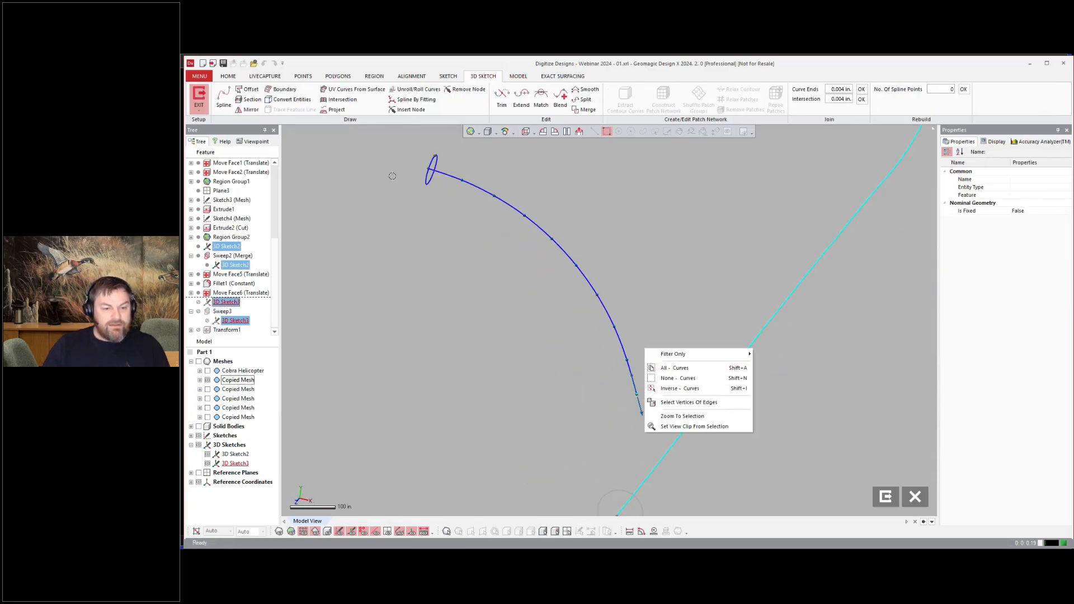
{"action": "right_click", "coordinate": [607, 197]}
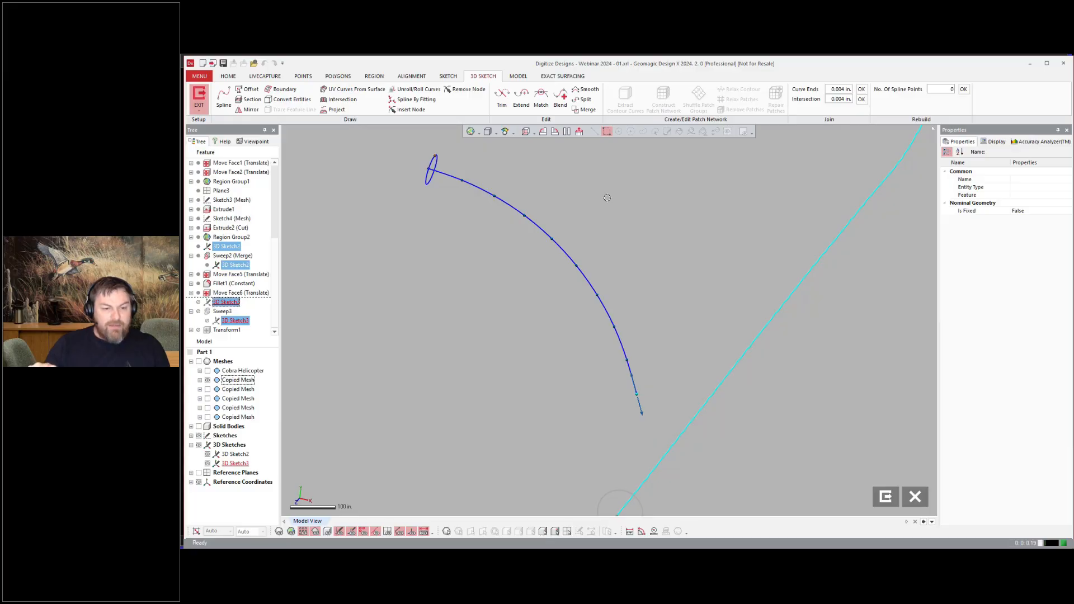
{"action": "right_click", "coordinate": [607, 197]}
{"action": "left_click", "coordinate": [604, 176]}
{"action": "right_click_drag", "start_coordinate": [795, 419], "coordinate": [872, 475]}
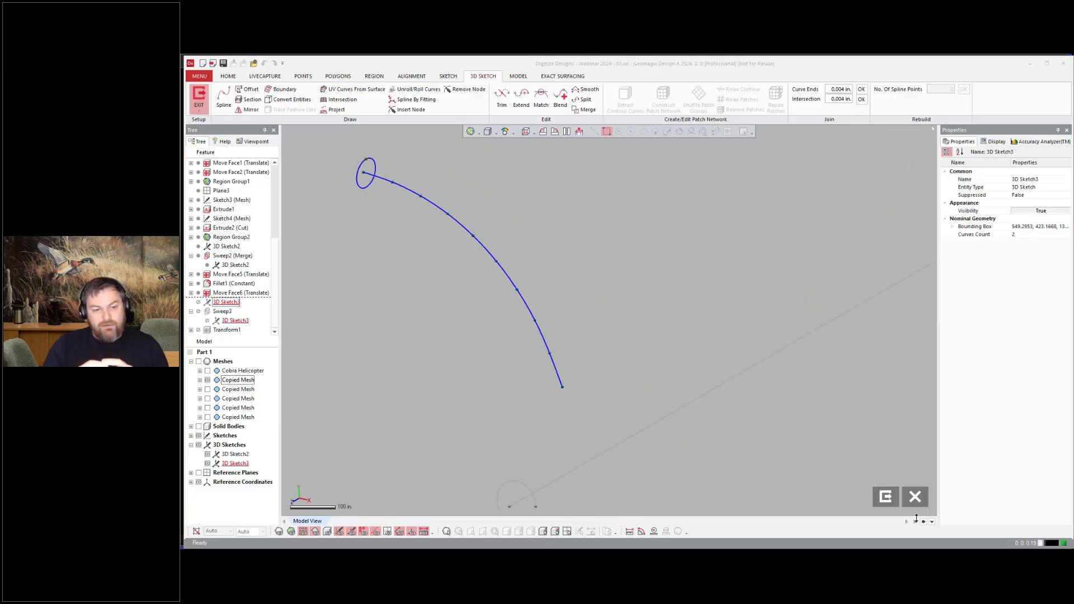
{"action": "left_click", "coordinate": [521, 96]}
{"action": "left_click", "coordinate": [563, 388]}
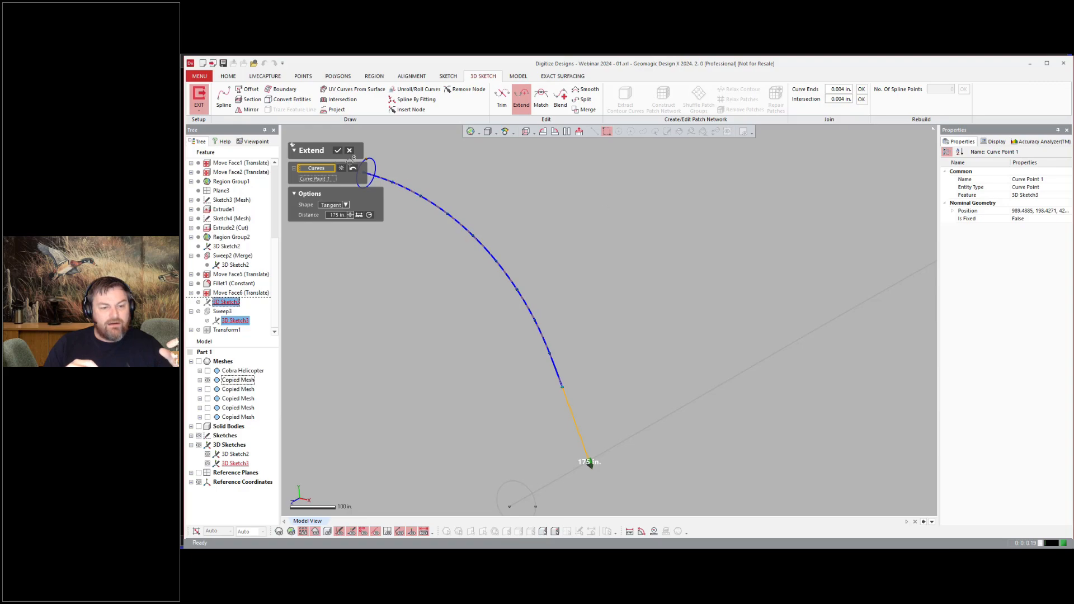
{"action": "left_click", "coordinate": [337, 150]}
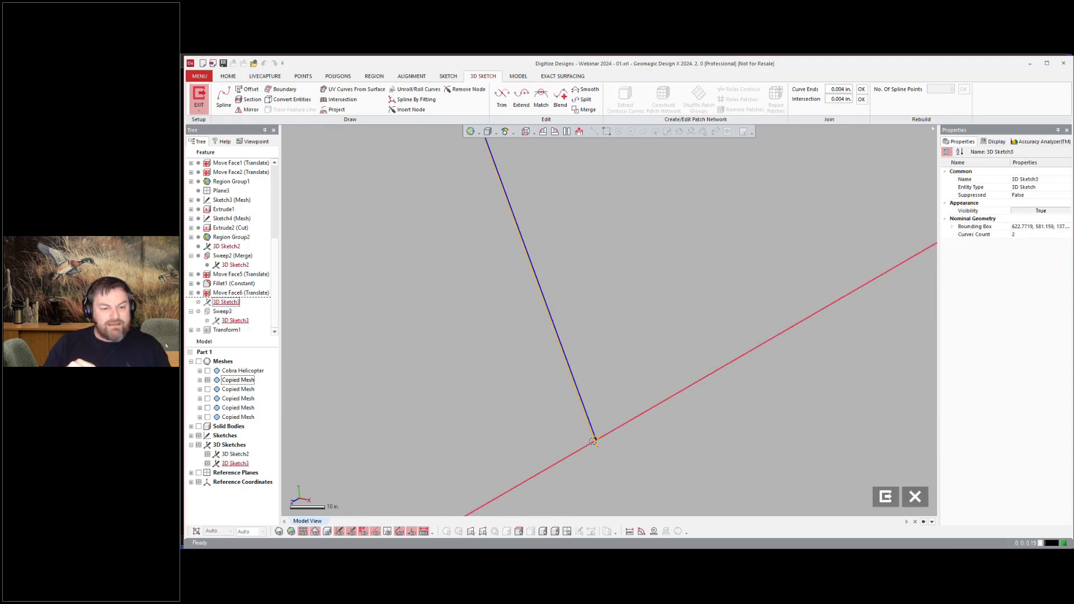
{"action": "left_click", "coordinate": [885, 496]}
Step: Fillet the front end edge of the skid tube pipe
{"action": "scroll", "coordinate": [774, 415], "scroll_direction": "down", "scroll_amount": 3}
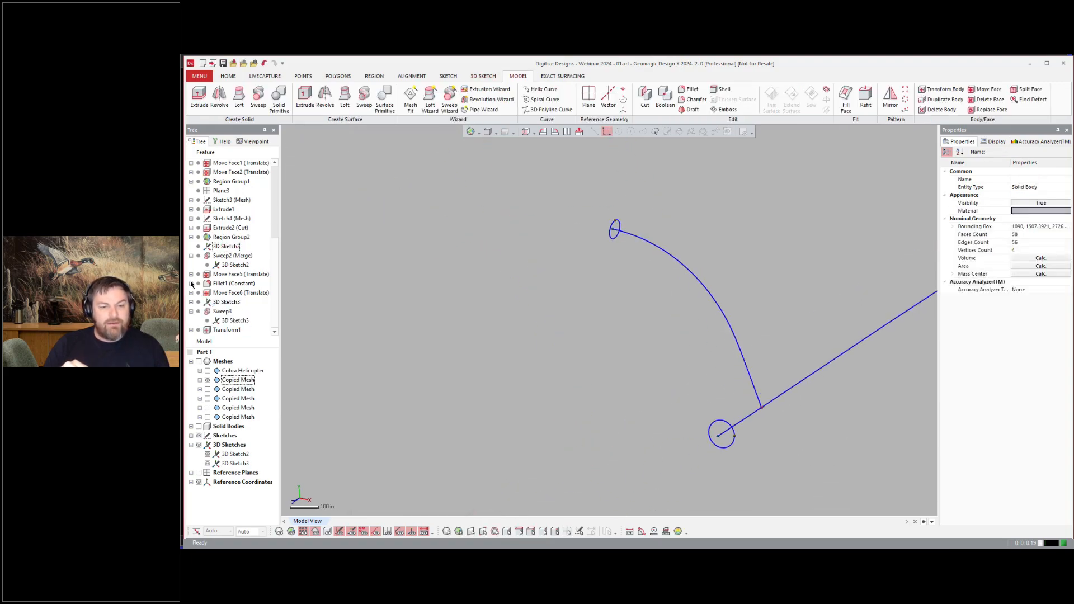
{"action": "key", "text": "ctrl+1"}
{"action": "key", "text": "ctrl+shift+a"}
{"action": "key", "text": "ctrl+1"}
{"action": "key", "text": "ctrl+5"}
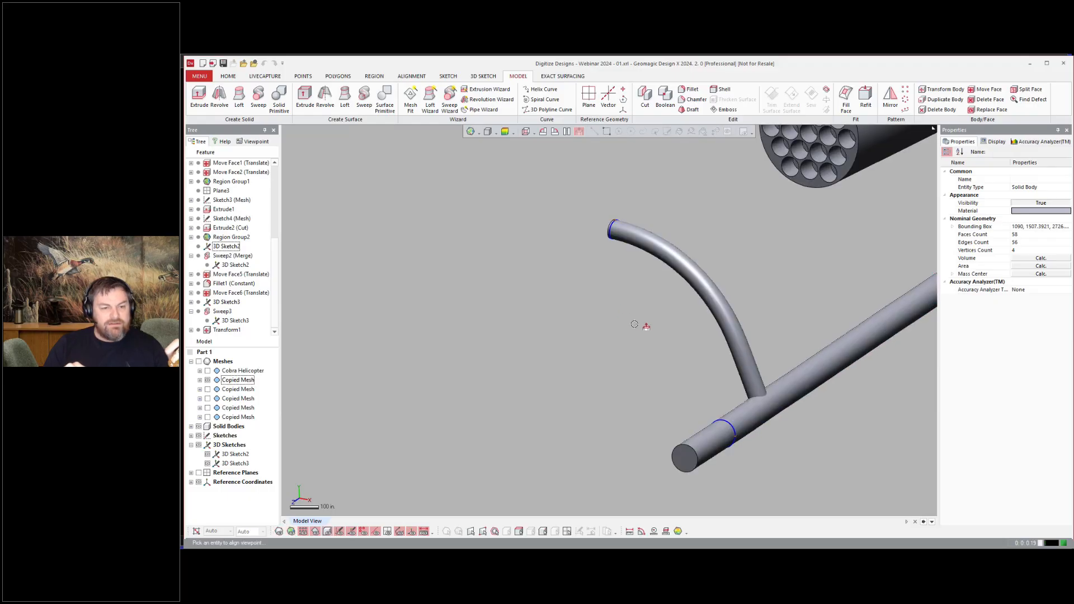
{"action": "key", "text": "ctrl+1"}
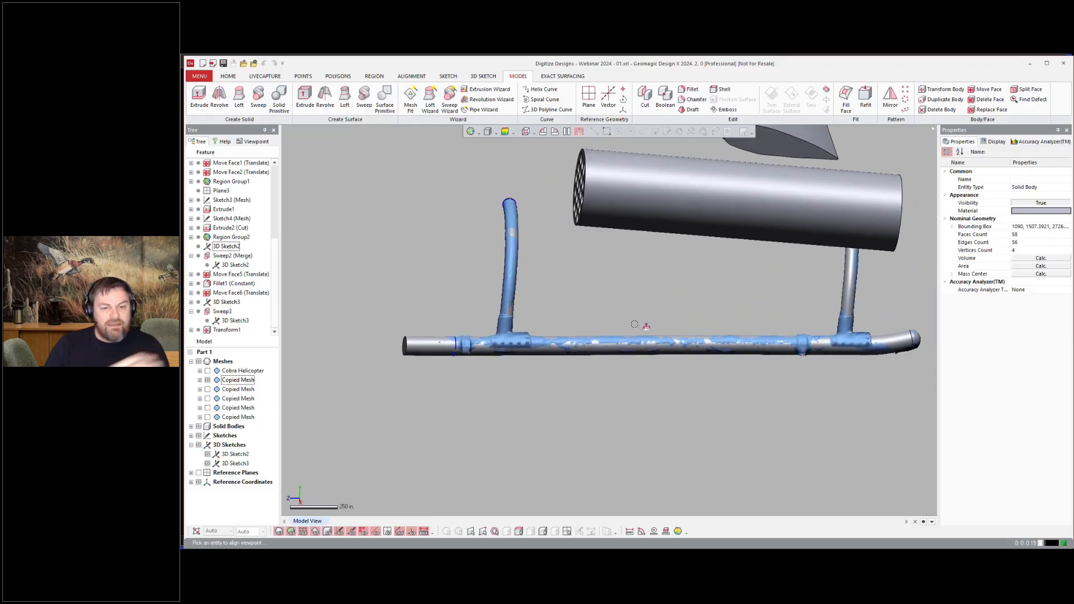
{"action": "right_click_drag", "start_coordinate": [634, 324], "coordinate": [626, 197]}
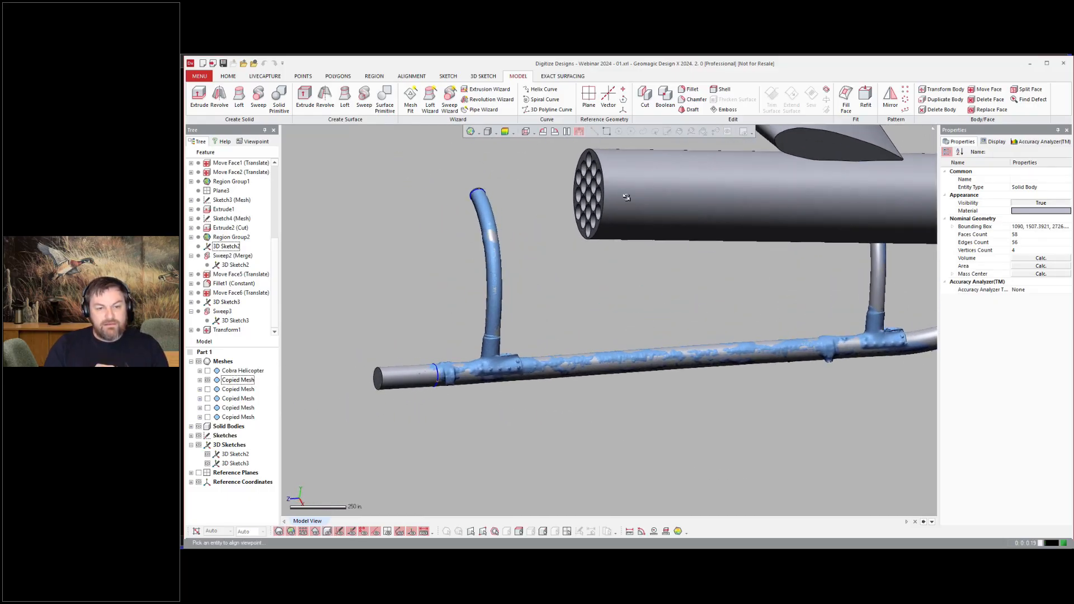
{"action": "left_click", "coordinate": [689, 89]}
{"action": "left_click", "coordinate": [376, 380]}
{"action": "key", "text": "Return"}
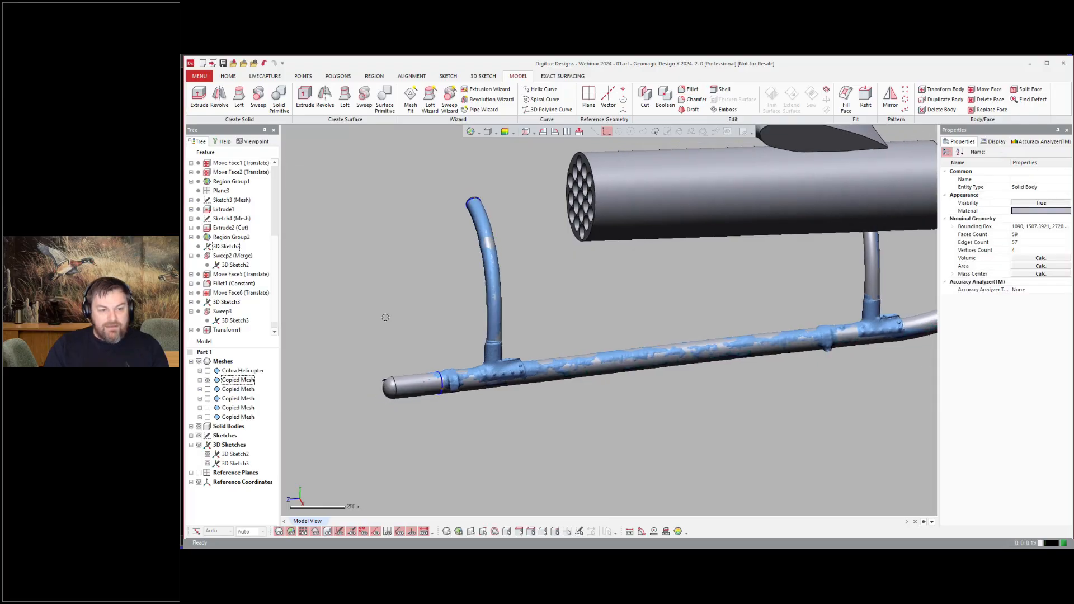
{"action": "scroll", "coordinate": [384, 317], "scroll_direction": "down", "scroll_amount": 3}
{"action": "key", "text": "ctrl+1"}
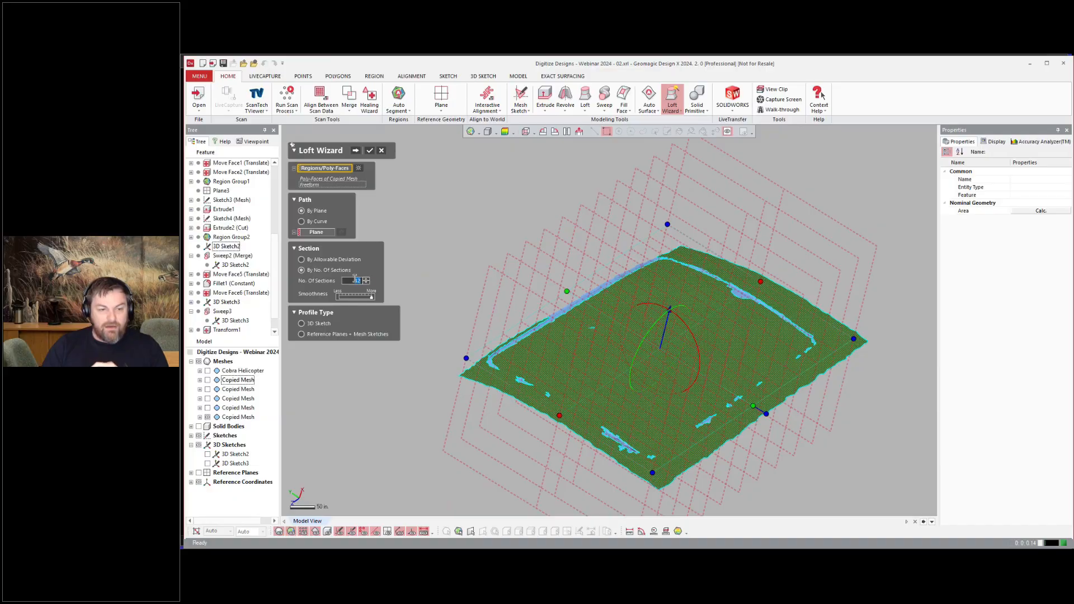
Step: Set the Loft Wizard to 5 sections, then set the deviation color map range to 1 with 0.25 tolerance
{"action": "type", "text": "5"}
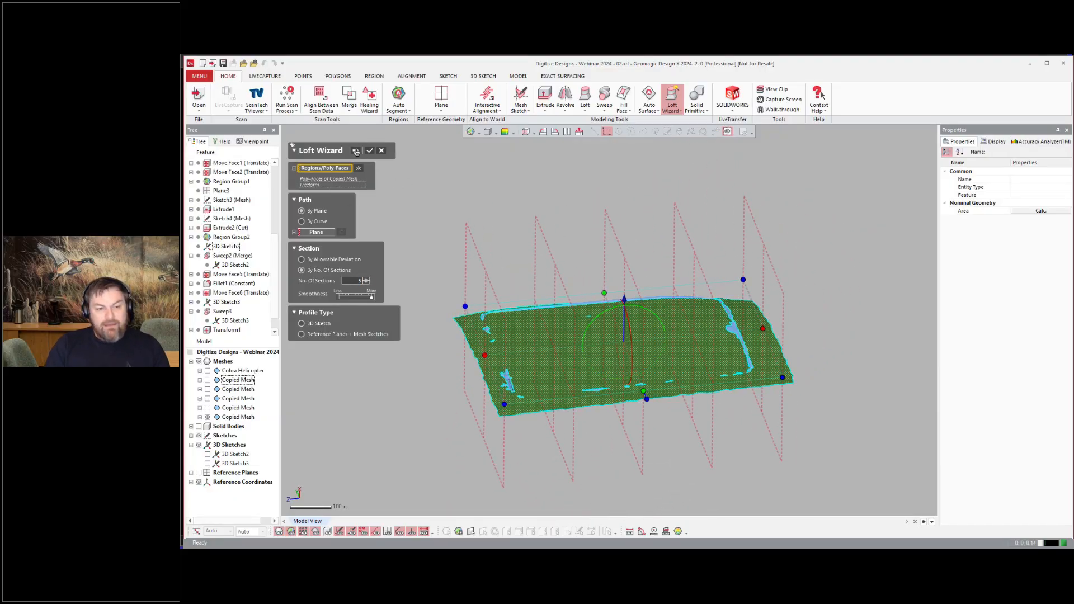
{"action": "left_click", "coordinate": [359, 152]}
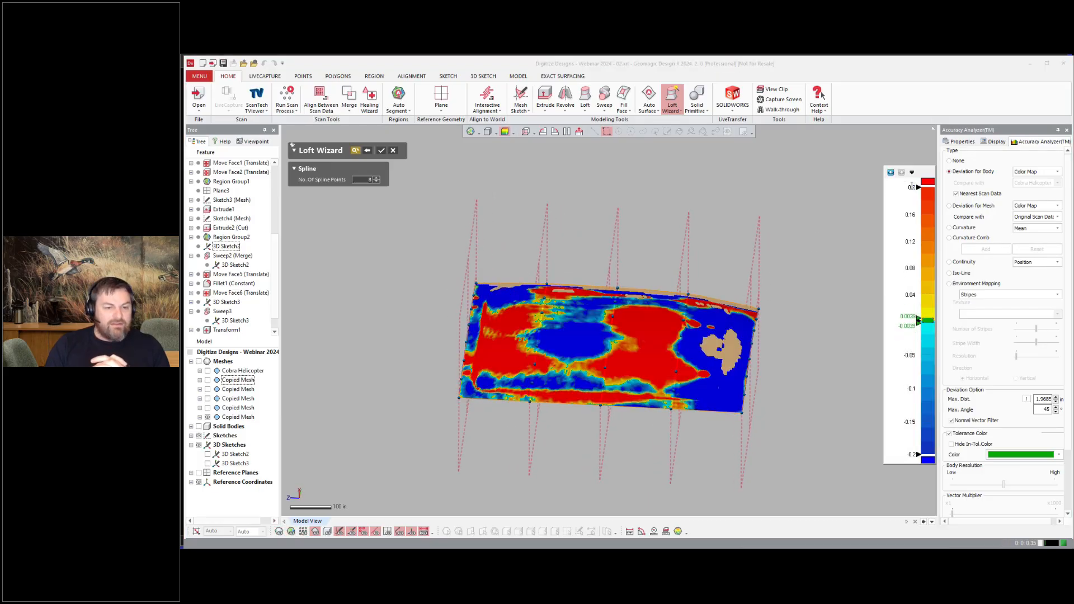
{"action": "left_click", "coordinate": [907, 317]}
{"action": "type", "text": ".1"}
{"action": "key", "text": "Return"}
{"action": "right_click_drag", "start_coordinate": [827, 363], "coordinate": [822, 364]}
{"action": "left_click", "coordinate": [911, 187]}
{"action": "type", "text": ".5"}
{"action": "key", "text": "Return"}
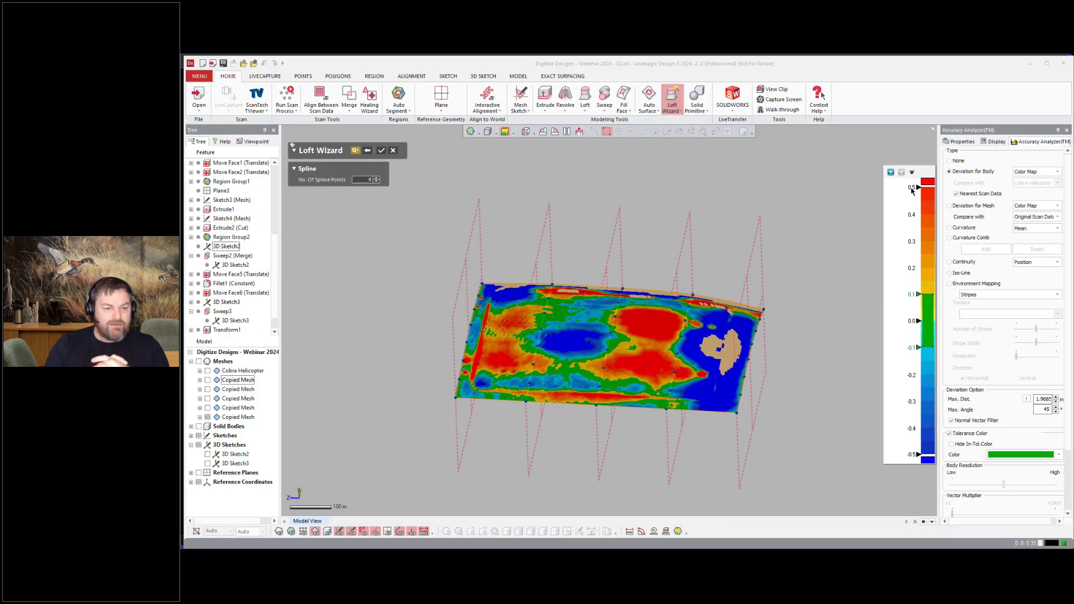
{"action": "type", "text": "1"}
{"action": "key", "text": "Return"}
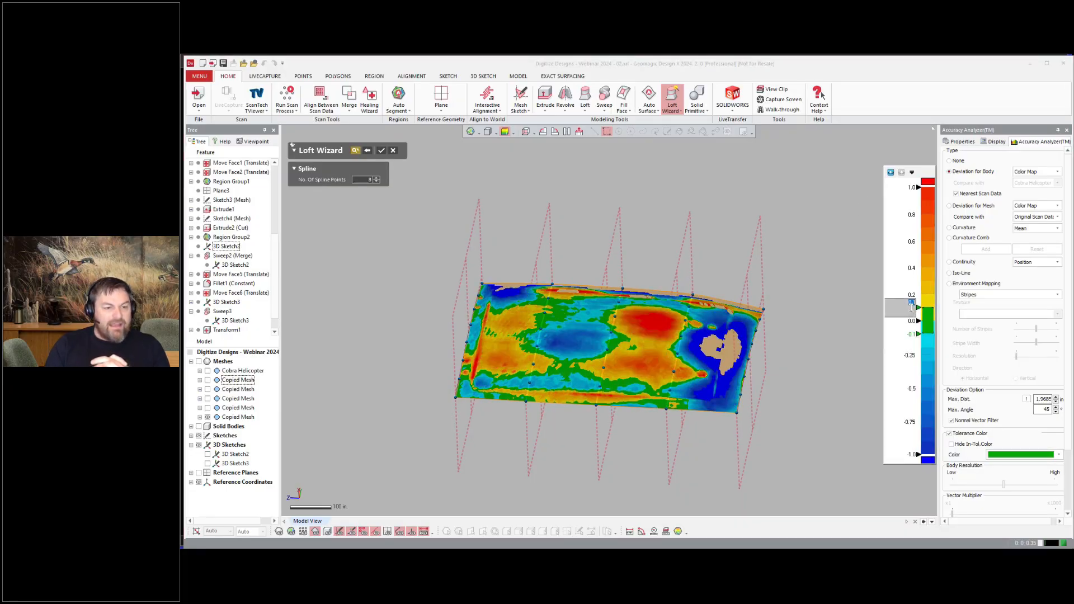
{"action": "type", "text": ".25"}
{"action": "key", "text": "Return"}
Step: Reposition the loft sections to improve the panel surface's fit against the mesh
{"action": "right_click_drag", "start_coordinate": [618, 235], "coordinate": [591, 227]}
{"action": "left_click_drag", "start_coordinate": [511, 237], "coordinate": [537, 256]}
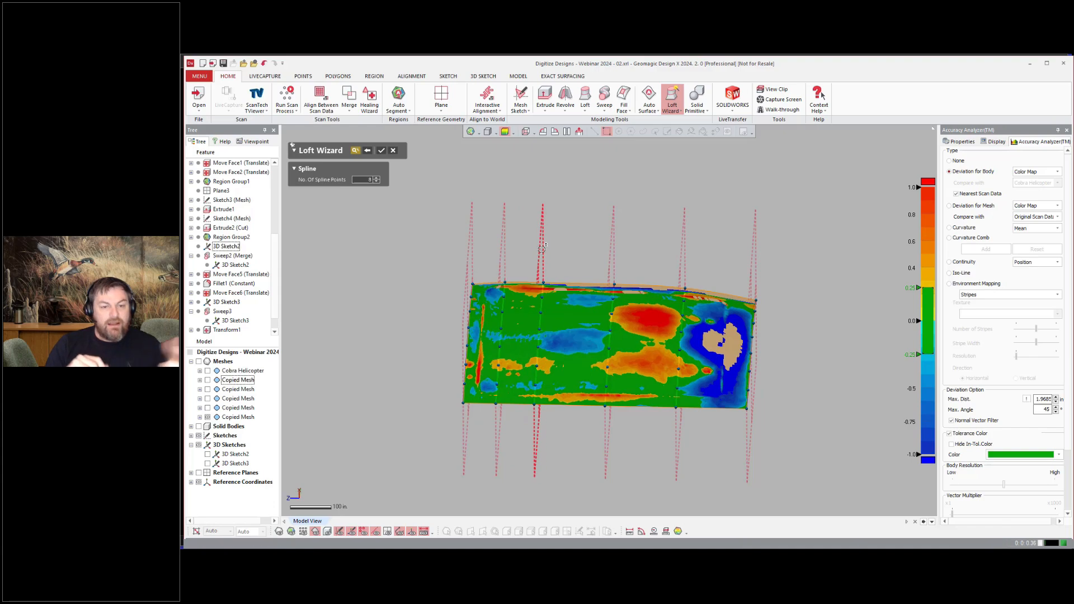
{"action": "left_click_drag", "start_coordinate": [609, 249], "coordinate": [707, 242]}
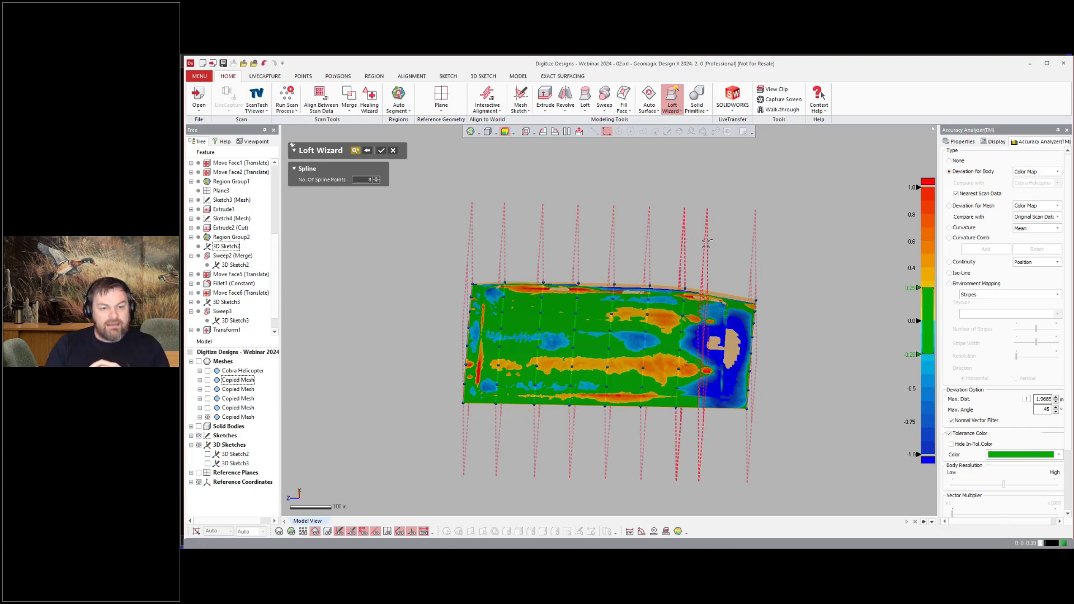
{"action": "right_click_drag", "start_coordinate": [710, 250], "coordinate": [714, 232]}
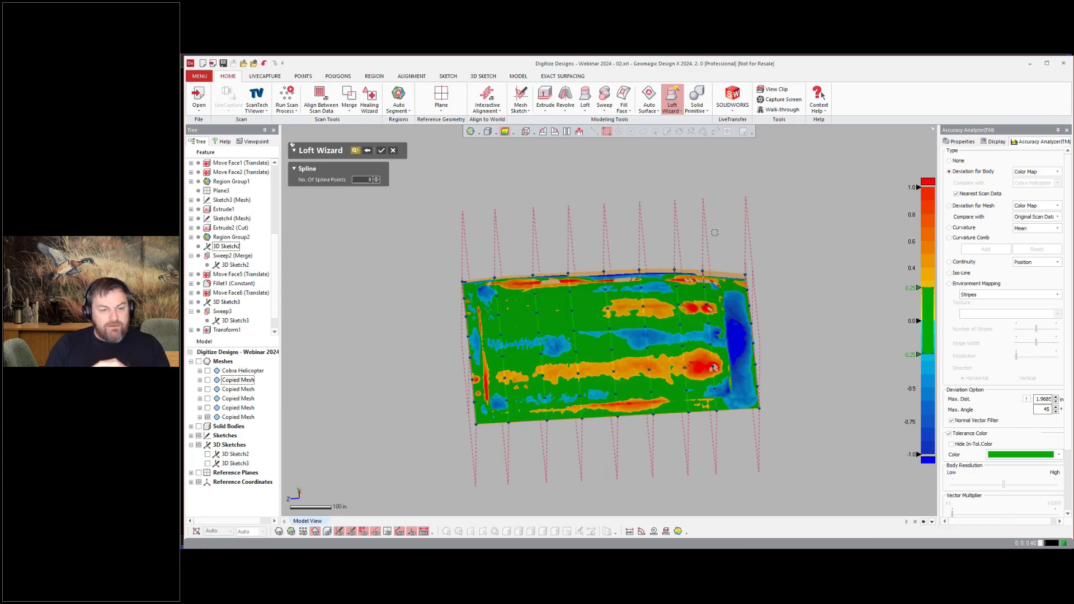
{"action": "left_click_drag", "start_coordinate": [734, 237], "coordinate": [734, 236], "text": "ctrl"}
{"action": "right_click_drag", "start_coordinate": [735, 236], "coordinate": [769, 237]}
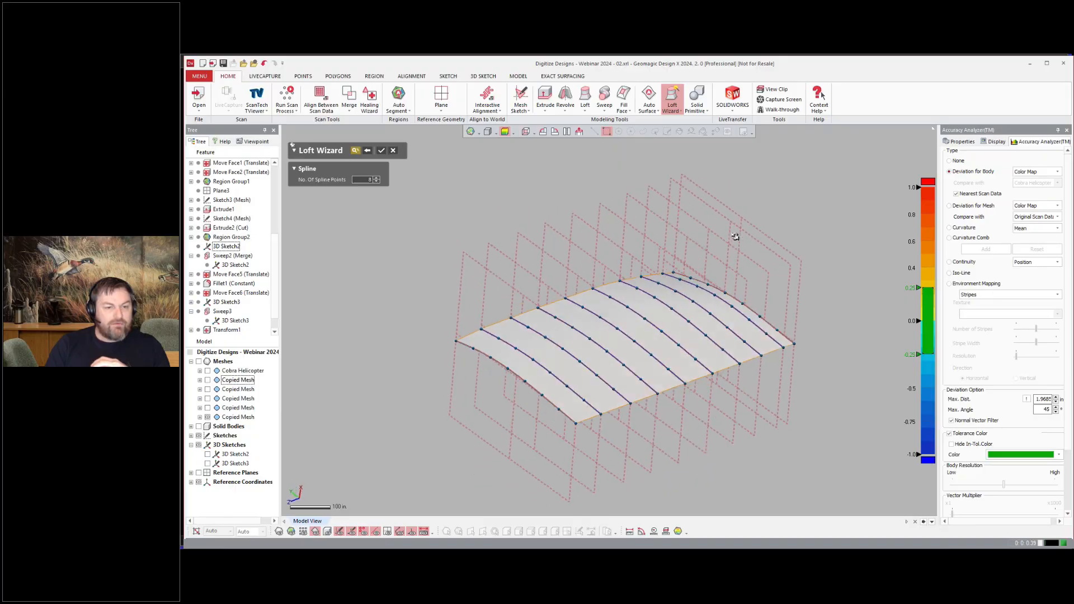
{"action": "right_click_drag", "start_coordinate": [508, 205], "coordinate": [794, 216]}
Step: Add a reference plane using the View Direction method
{"action": "left_click", "coordinate": [441, 95]}
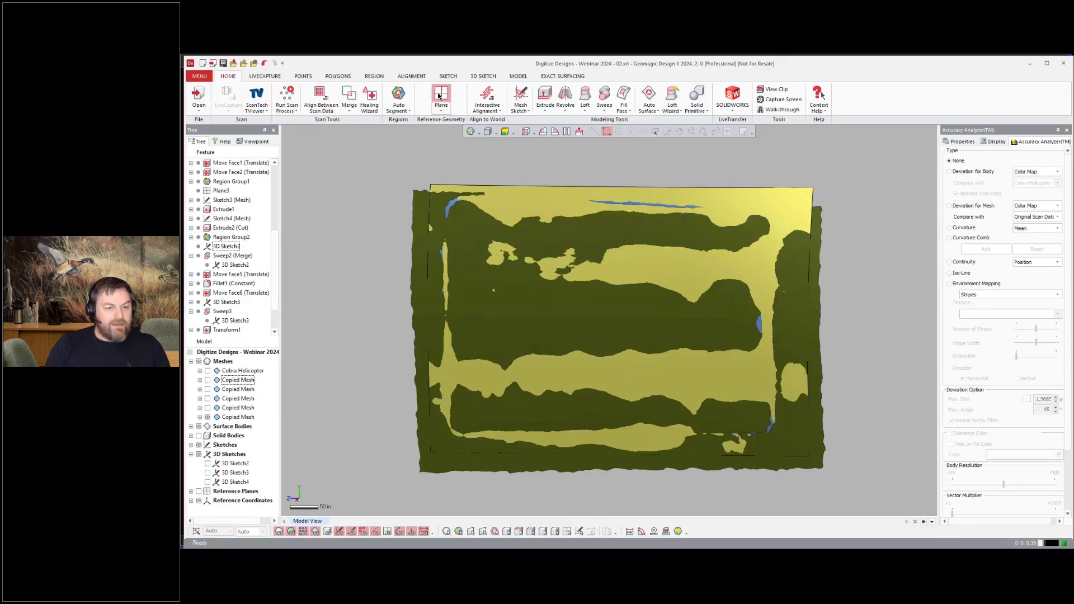
{"action": "left_click", "coordinate": [353, 179]}
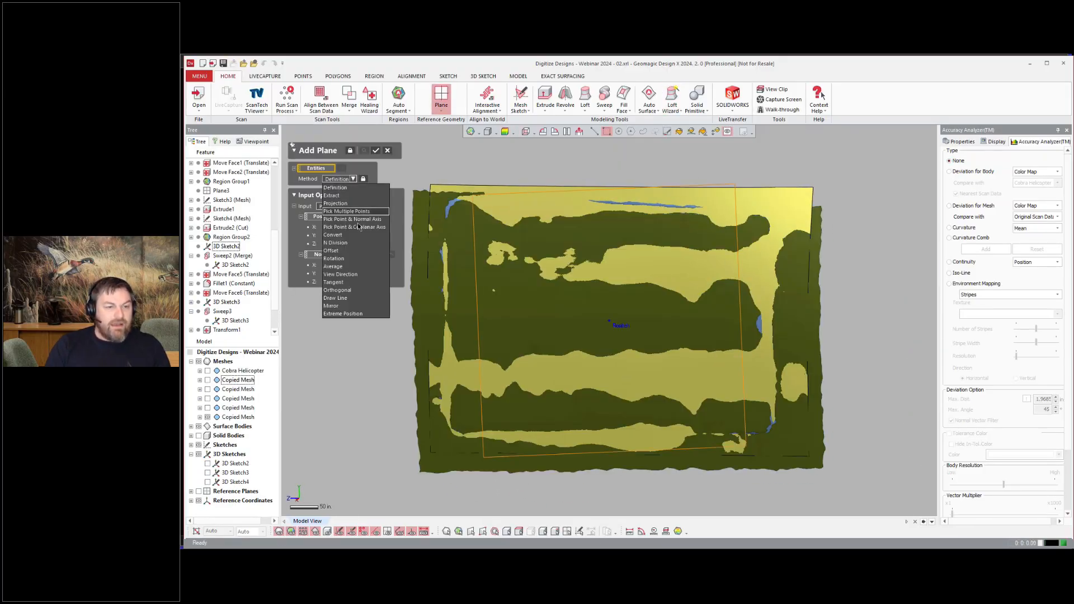
{"action": "left_click", "coordinate": [341, 274]}
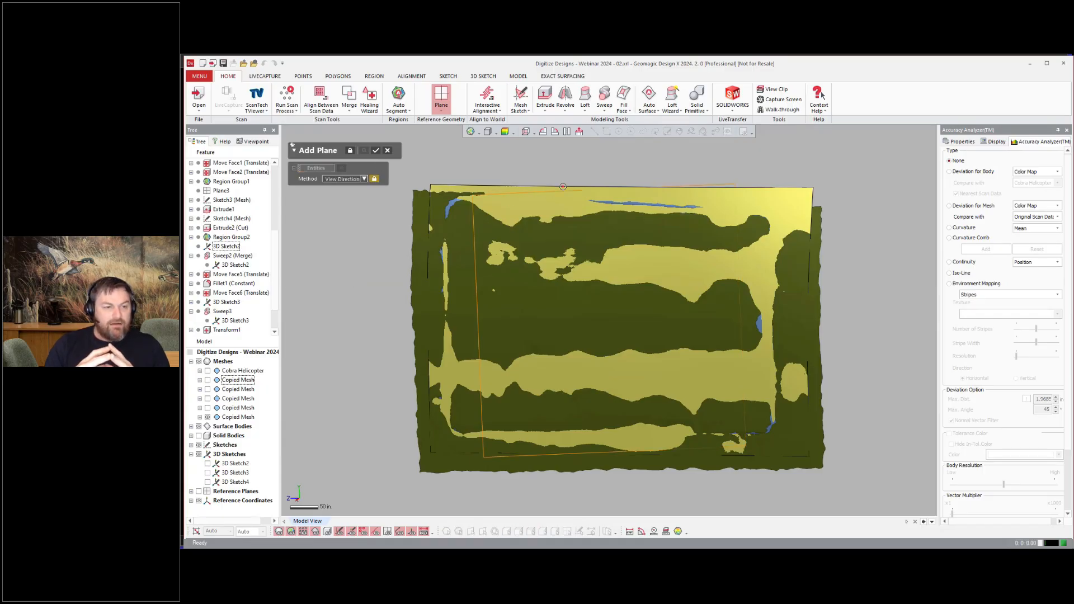
{"action": "left_click", "coordinate": [375, 150]}
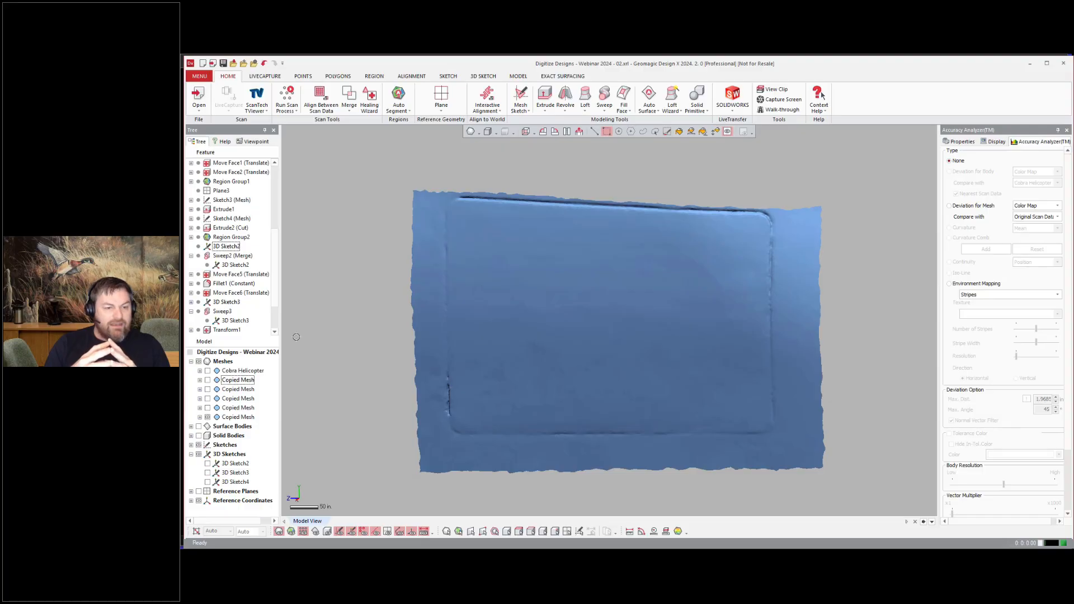
Step: Start a new sketch on the added plane over the panel mesh
{"action": "scroll", "coordinate": [413, 335], "scroll_direction": "down", "scroll_amount": 5}
{"action": "right_click_drag", "start_coordinate": [447, 313], "coordinate": [683, 216]}
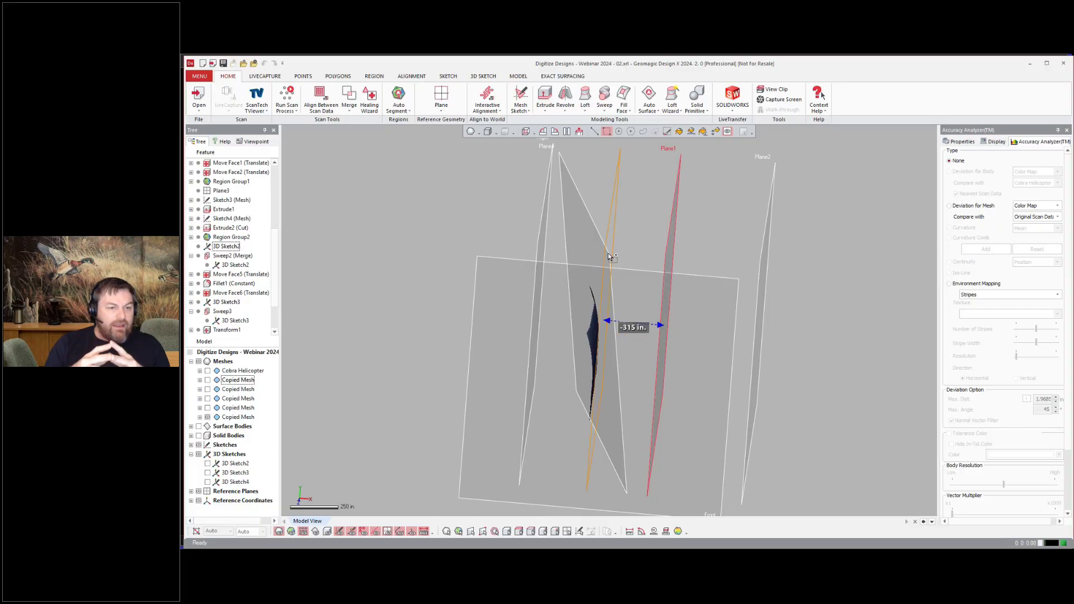
{"action": "left_click", "coordinate": [610, 257]}
{"action": "right_click", "coordinate": [616, 225]}
{"action": "left_click", "coordinate": [643, 202]}
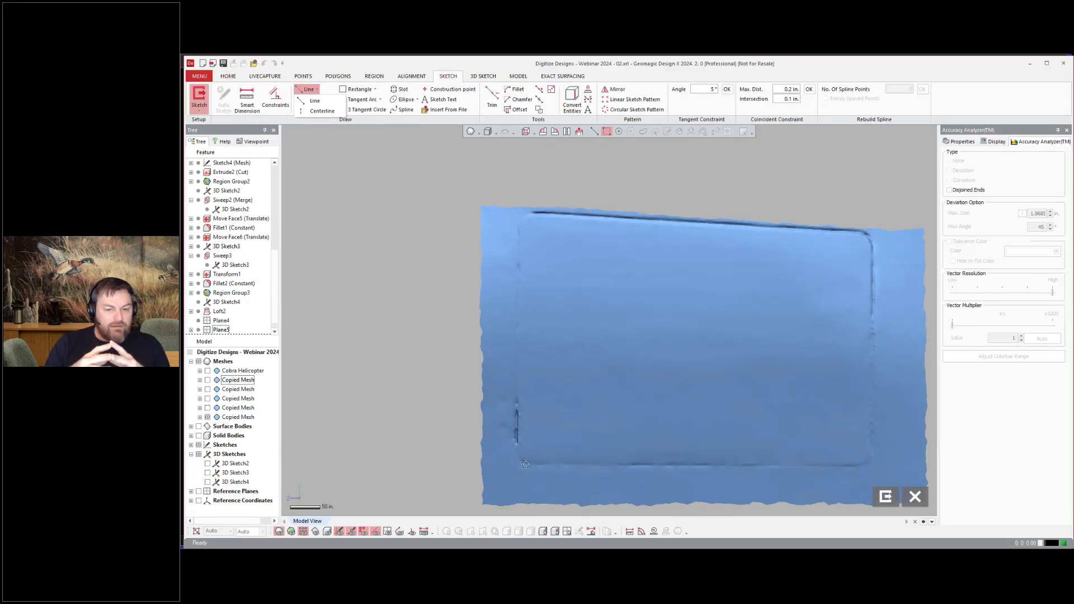
Step: Draw a line along the bottom edge of the recessed panel outline
{"action": "key", "text": "l"}
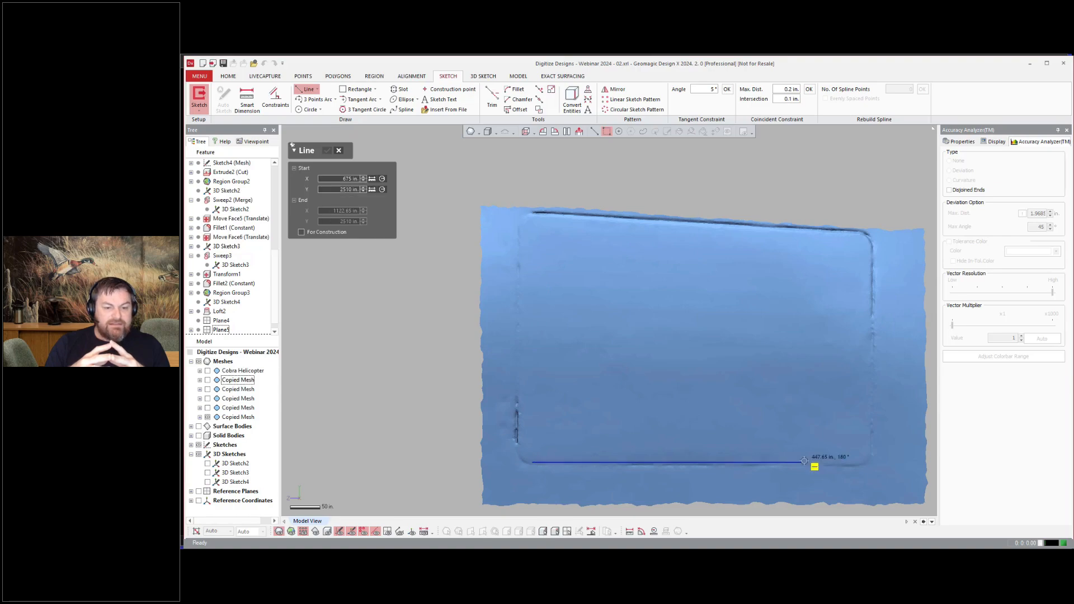
{"action": "left_click", "coordinate": [877, 463]}
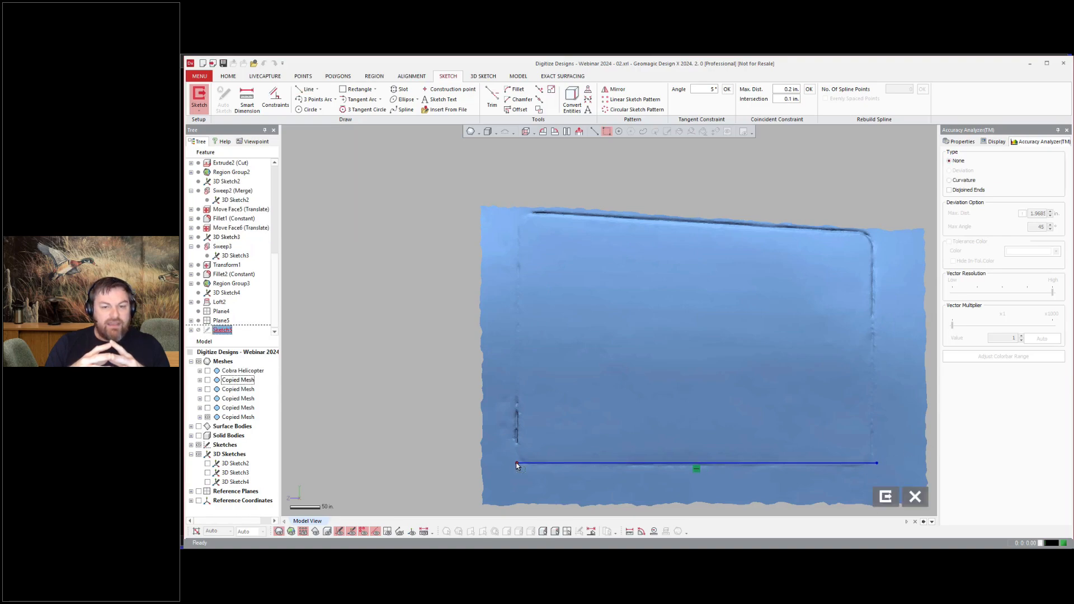
{"action": "left_click", "coordinate": [305, 90]}
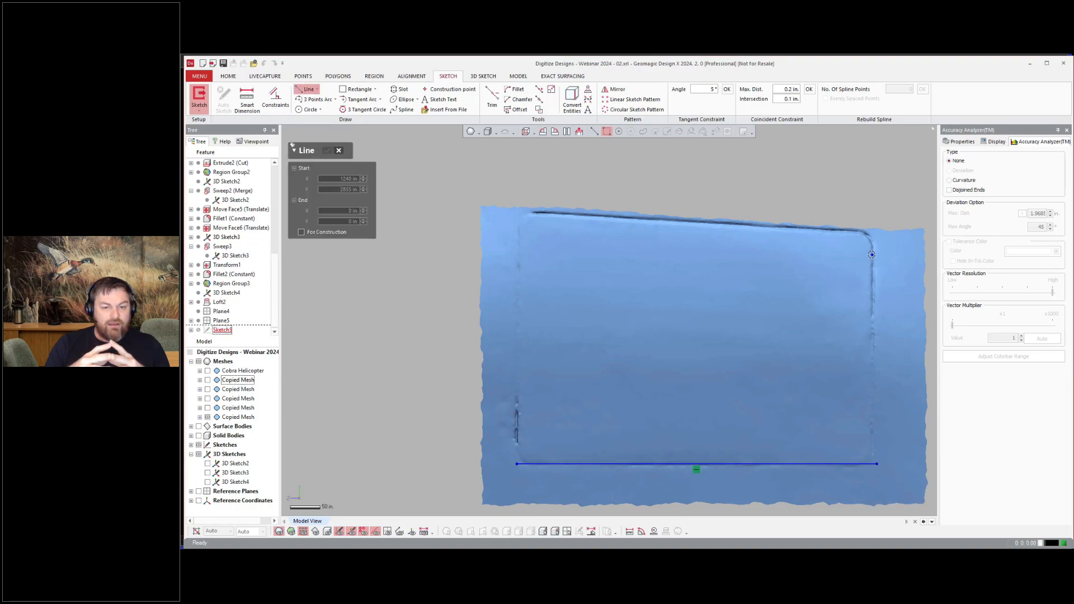
Step: Draw lines along the right, top and left edges of the recessed panel outline to close the profile
{"action": "scroll", "coordinate": [871, 254], "scroll_direction": "down", "scroll_amount": 1}
{"action": "scroll", "coordinate": [871, 255], "scroll_direction": "up", "scroll_amount": 5}
{"action": "left_click", "coordinate": [866, 260]}
{"action": "scroll", "coordinate": [866, 261], "scroll_direction": "down", "scroll_amount": 6}
{"action": "scroll", "coordinate": [844, 342], "scroll_direction": "up", "scroll_amount": 4}
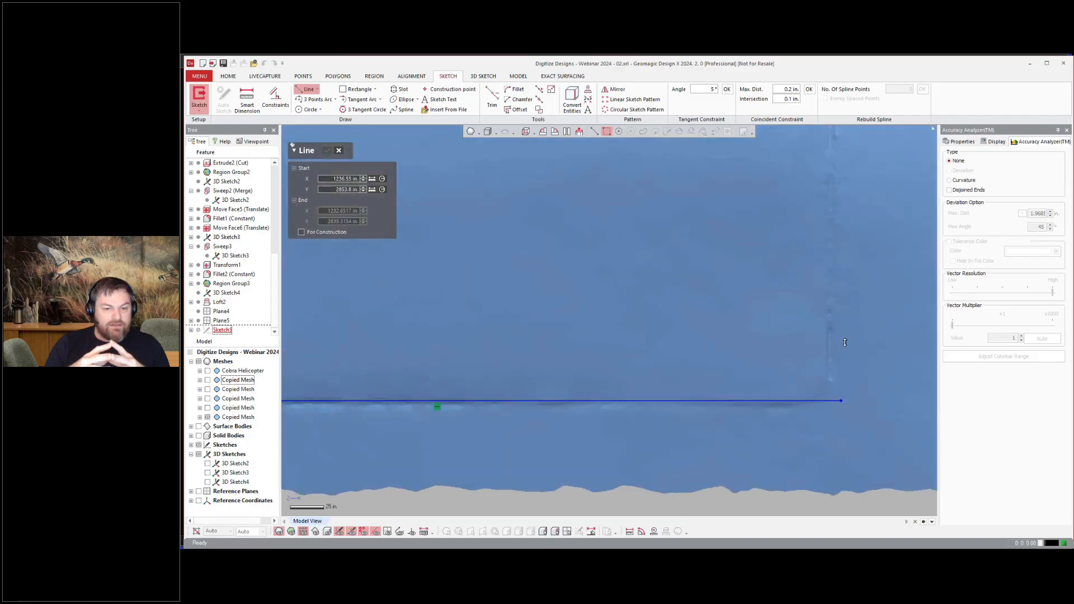
{"action": "scroll", "coordinate": [844, 343], "scroll_direction": "up", "scroll_amount": 2}
{"action": "left_click", "coordinate": [811, 363]}
{"action": "scroll", "coordinate": [812, 364], "scroll_direction": "down", "scroll_amount": 5}
{"action": "scroll", "coordinate": [827, 269], "scroll_direction": "up", "scroll_amount": 5}
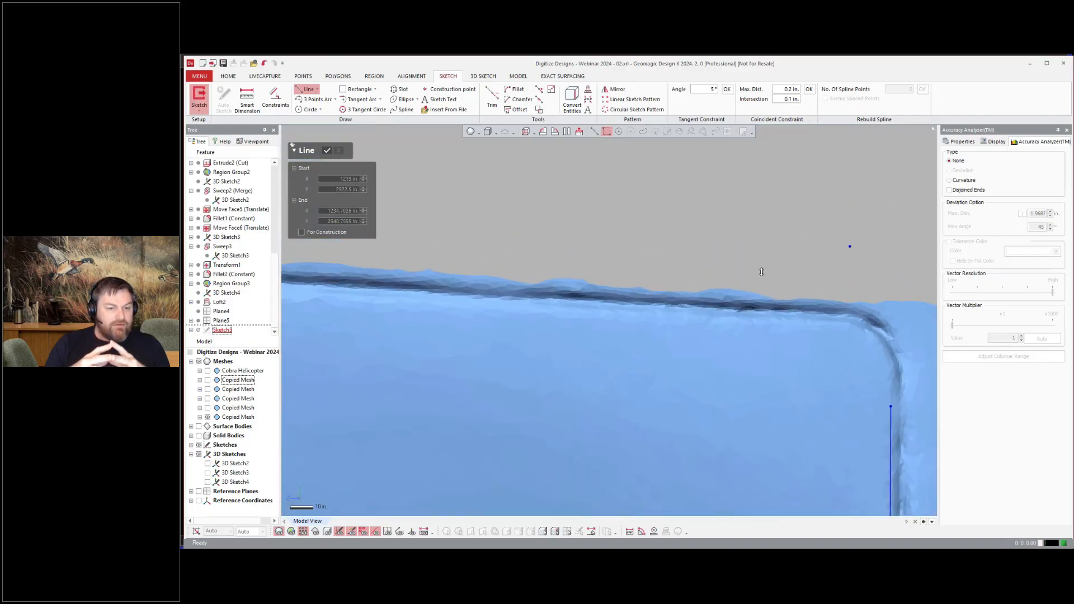
{"action": "scroll", "coordinate": [795, 320], "scroll_direction": "down", "scroll_amount": 5}
{"action": "scroll", "coordinate": [581, 305], "scroll_direction": "up", "scroll_amount": 8}
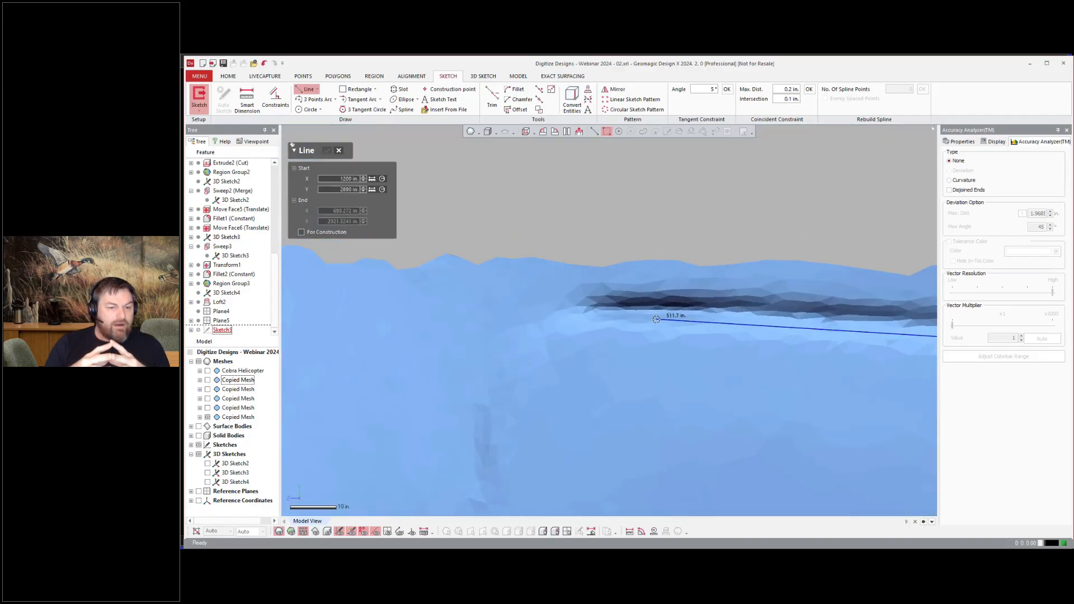
{"action": "left_click", "coordinate": [668, 314]}
{"action": "scroll", "coordinate": [654, 309], "scroll_direction": "down", "scroll_amount": 8}
{"action": "key", "text": "Escape"}
{"action": "scroll", "coordinate": [646, 358], "scroll_direction": "up", "scroll_amount": 4}
{"action": "left_click", "coordinate": [650, 485]}
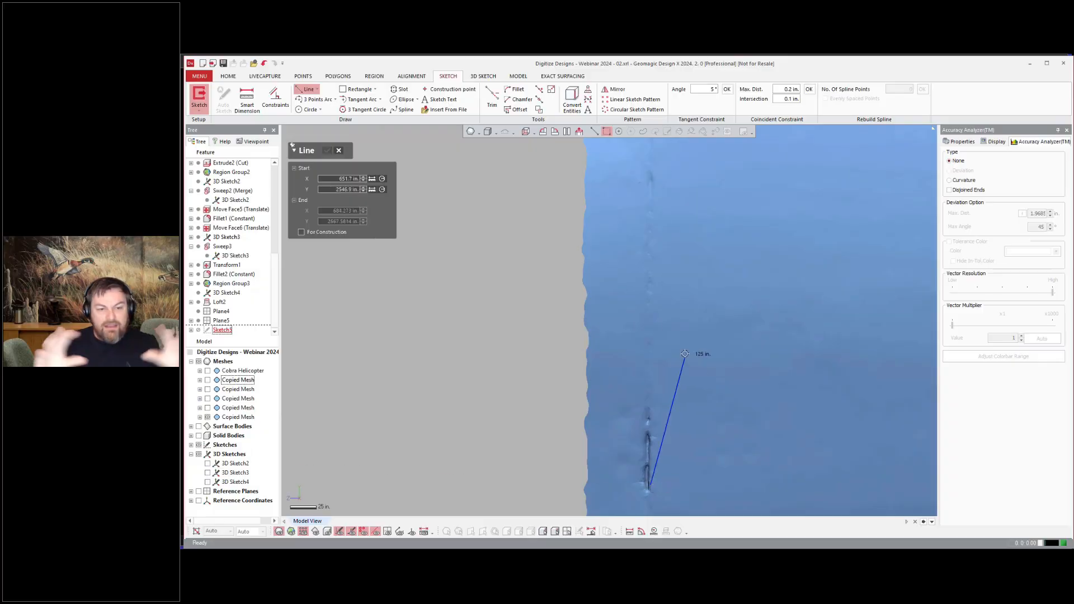
{"action": "scroll", "coordinate": [686, 360], "scroll_direction": "down", "scroll_amount": 4}
{"action": "scroll", "coordinate": [671, 301], "scroll_direction": "up", "scroll_amount": 6}
{"action": "left_click", "coordinate": [666, 268]}
{"action": "scroll", "coordinate": [666, 268], "scroll_direction": "down", "scroll_amount": 4}
{"action": "key", "text": "Escape"}
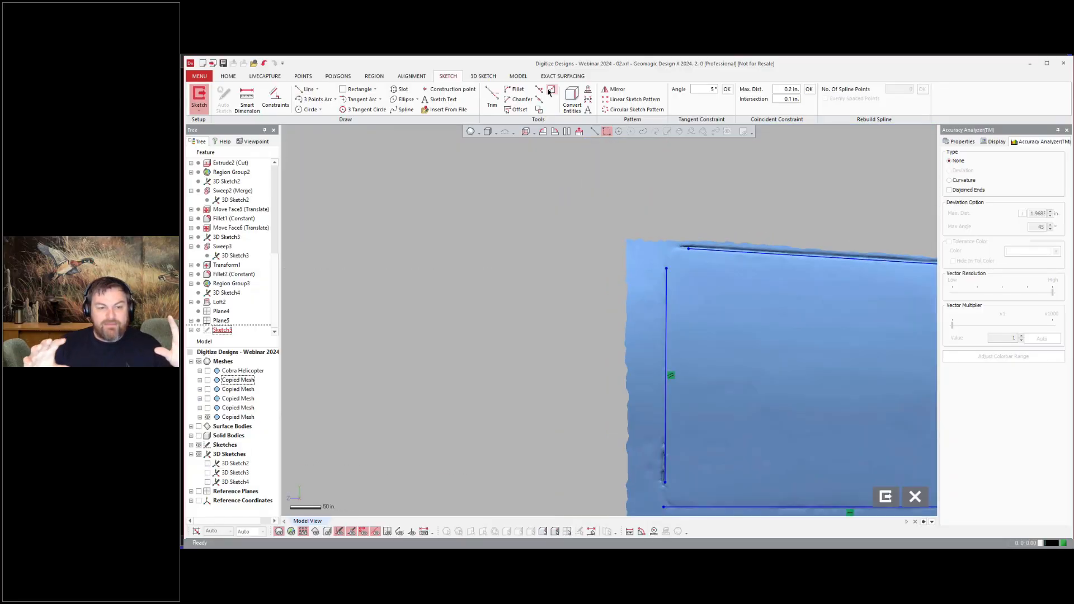
Step: Fillet the top-left and bottom-left corners of the panel outline
{"action": "left_click", "coordinate": [490, 97]}
{"action": "scroll", "coordinate": [592, 310], "scroll_direction": "down", "scroll_amount": 3}
{"action": "scroll", "coordinate": [646, 240], "scroll_direction": "up", "scroll_amount": 5}
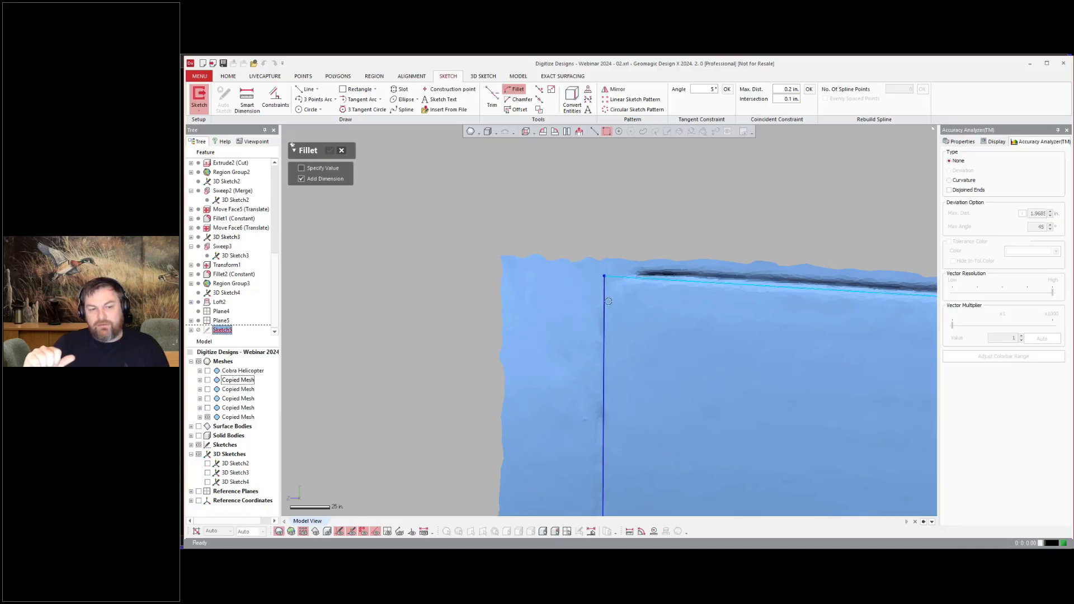
{"action": "left_click", "coordinate": [329, 150]}
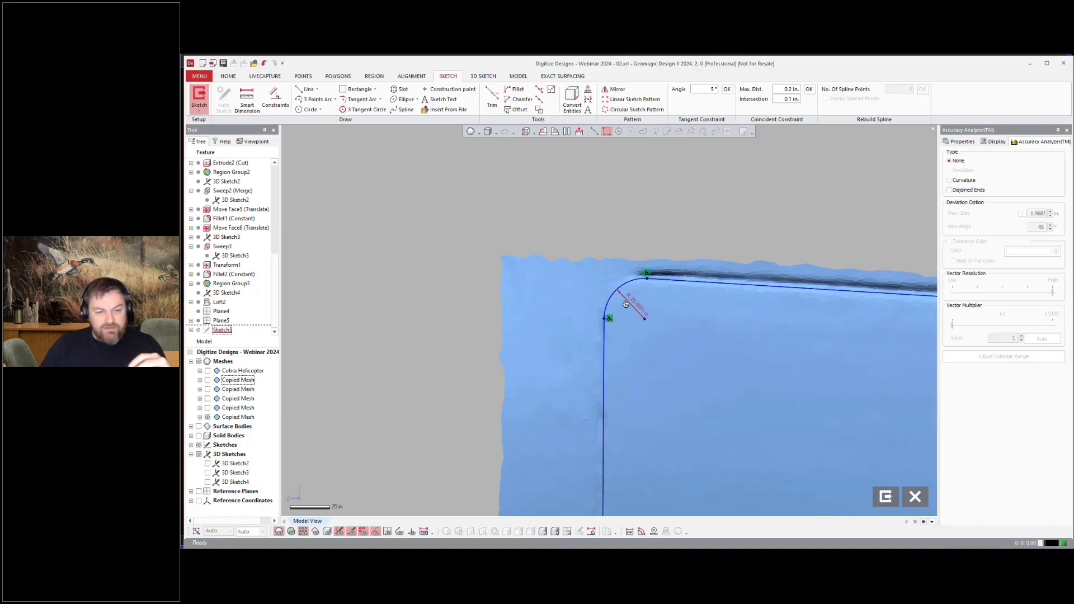
{"action": "scroll", "coordinate": [596, 280], "scroll_direction": "down", "scroll_amount": 5}
{"action": "scroll", "coordinate": [601, 481], "scroll_direction": "up", "scroll_amount": 5}
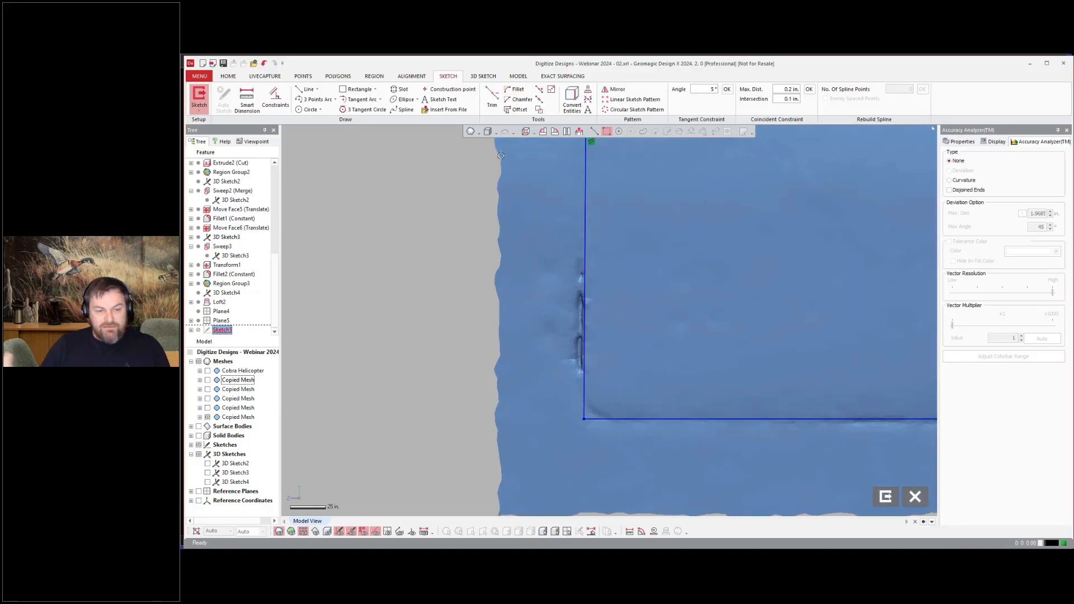
{"action": "left_click", "coordinate": [516, 90]}
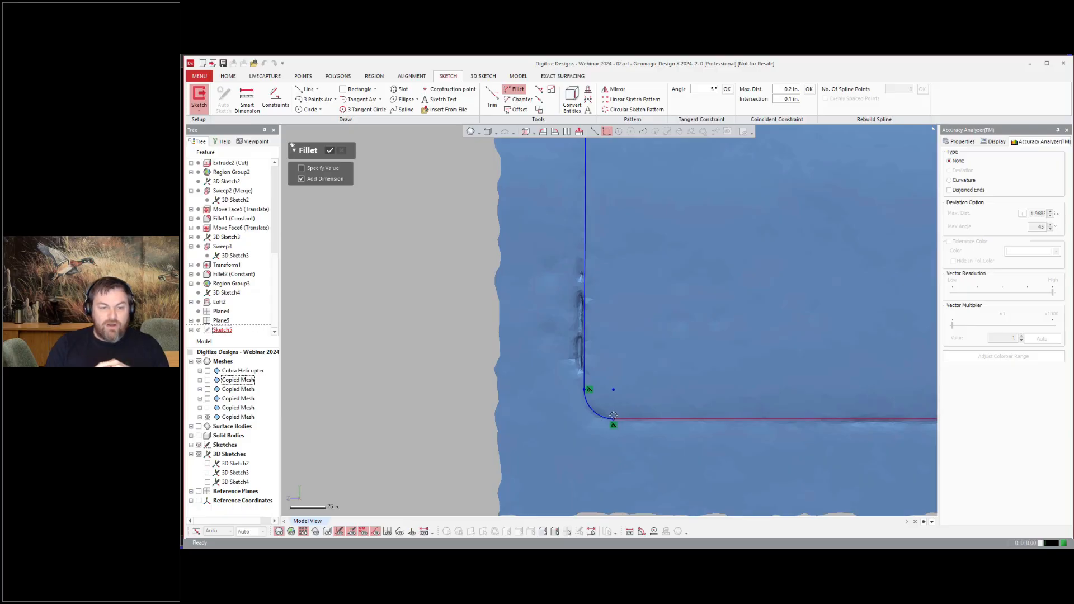
{"action": "left_click", "coordinate": [332, 152]}
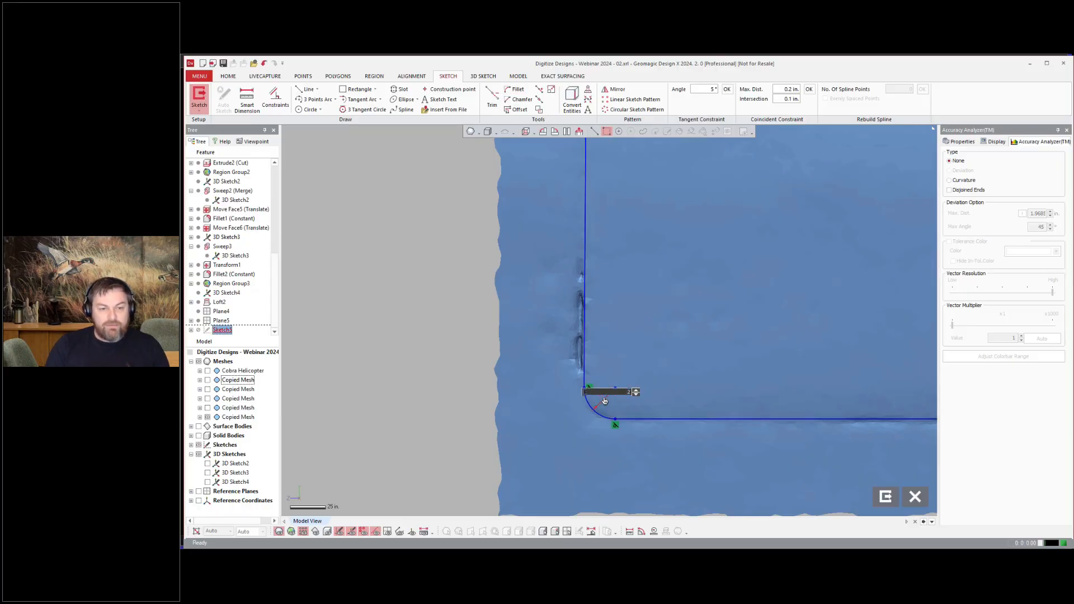
{"action": "scroll", "coordinate": [604, 401], "scroll_direction": "down", "scroll_amount": 5}
Step: Fillet the remaining right-hand corners with a 25 in radius and exit the sketch
{"action": "left_click", "coordinate": [516, 90]}
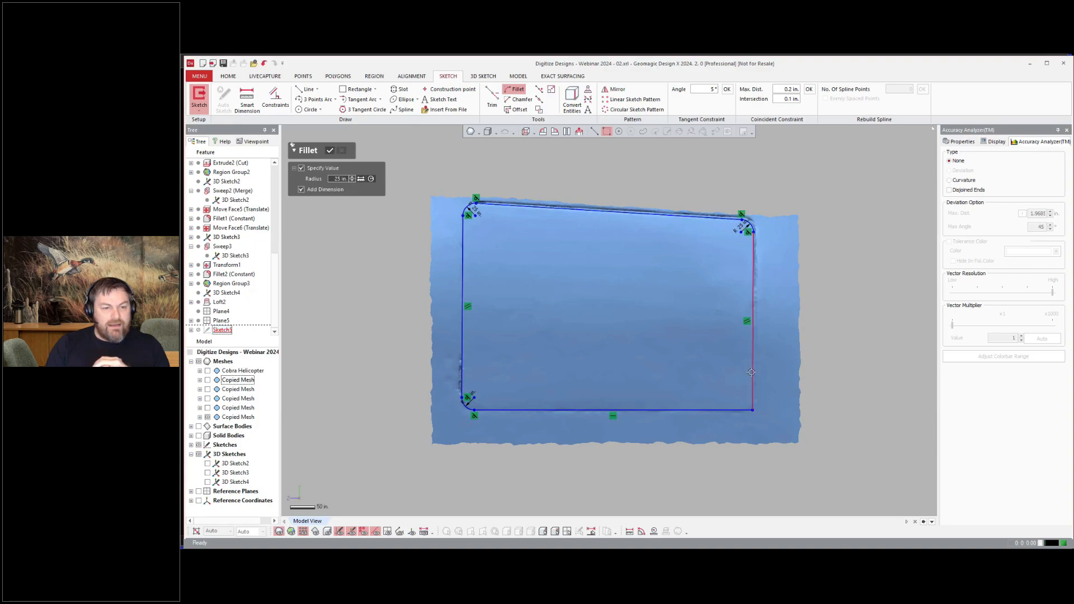
{"action": "left_click", "coordinate": [329, 152]}
{"action": "scroll", "coordinate": [570, 277], "scroll_direction": "down", "scroll_amount": 2}
{"action": "left_click", "coordinate": [884, 496]}
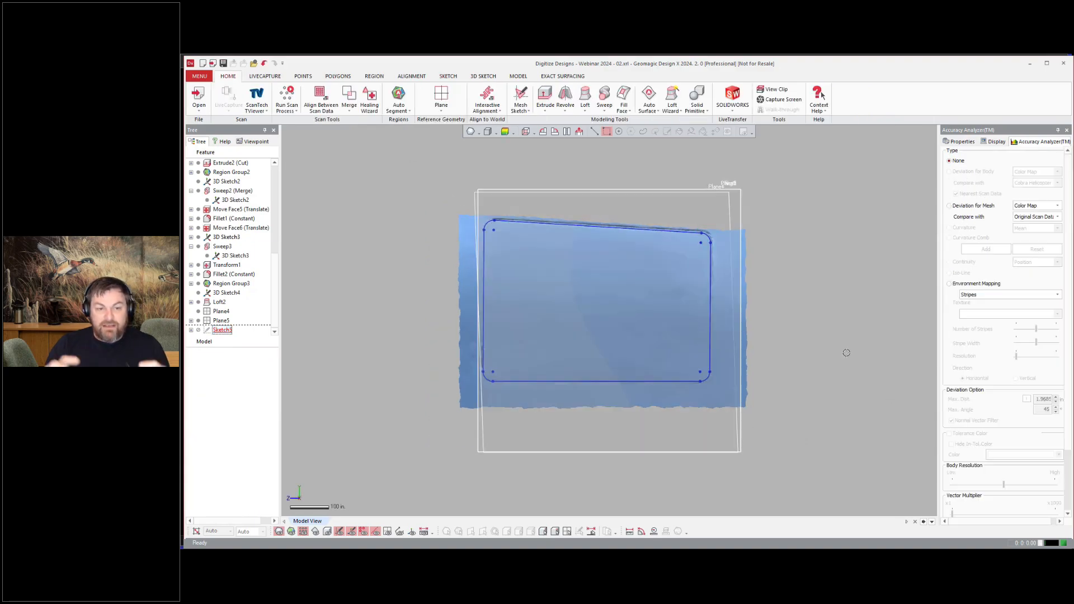
Step: Extrude the filleted panel outline sketch into a solid passing through the panel surface
{"action": "mouse_move", "coordinate": [626, 291]}
{"action": "right_mouse_down"}
{"action": "mouse_move", "coordinate": [533, 276]}
{"action": "mouse_move", "coordinate": [628, 290]}
{"action": "mouse_move", "coordinate": [604, 307]}
{"action": "right_mouse_up"}
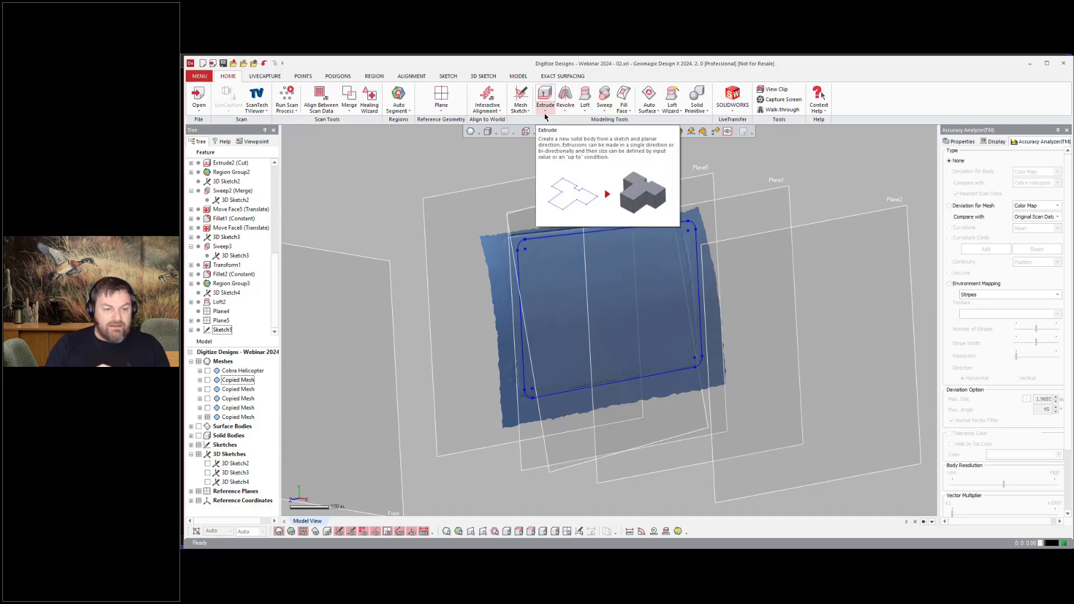
{"action": "left_click", "coordinate": [546, 95]}
{"action": "right_click_drag", "start_coordinate": [623, 342], "coordinate": [675, 331]}
{"action": "left_click_drag", "start_coordinate": [649, 299], "coordinate": [557, 309]}
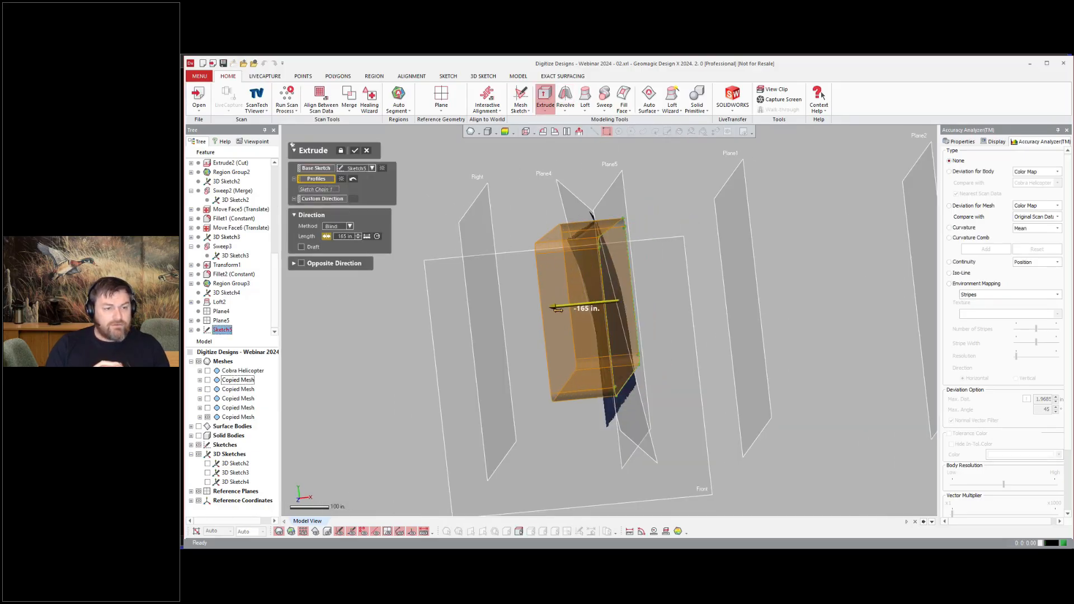
{"action": "mouse_move", "coordinate": [657, 305]}
{"action": "right_mouse_down"}
{"action": "mouse_move", "coordinate": [597, 306]}
{"action": "mouse_move", "coordinate": [673, 307]}
{"action": "right_mouse_up"}
{"action": "left_click", "coordinate": [355, 151]}
Step: Trim the loft panel surface with the extruded body to the outline shape
{"action": "right_click_drag", "start_coordinate": [792, 296], "coordinate": [706, 284]}
{"action": "scroll", "coordinate": [706, 284], "scroll_direction": "up", "scroll_amount": 2}
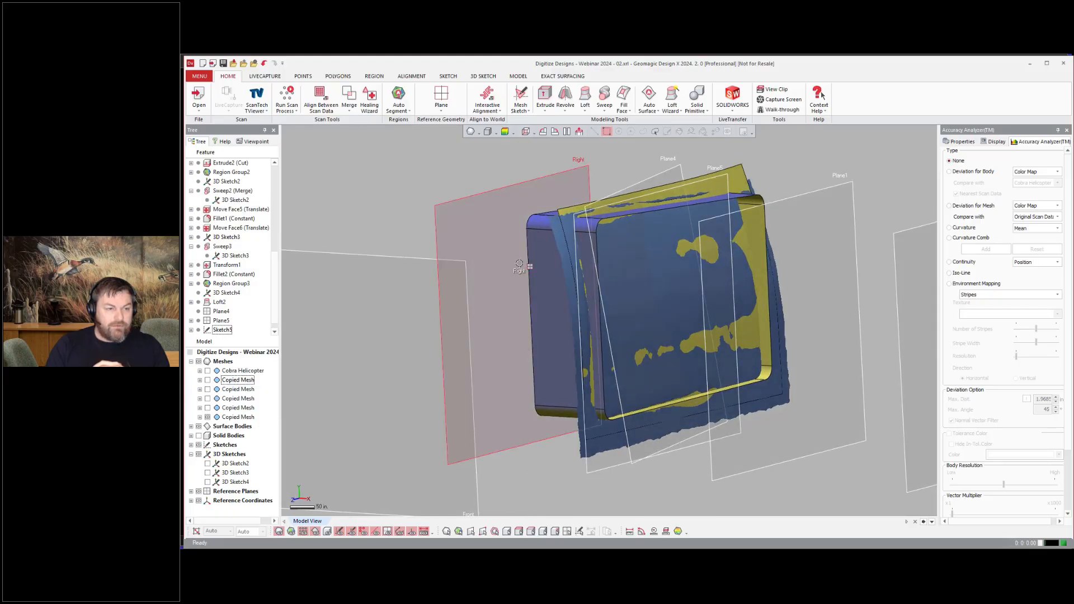
{"action": "key", "text": "ctrl+1"}
{"action": "left_click", "coordinate": [518, 76]}
{"action": "left_click", "coordinate": [772, 99]}
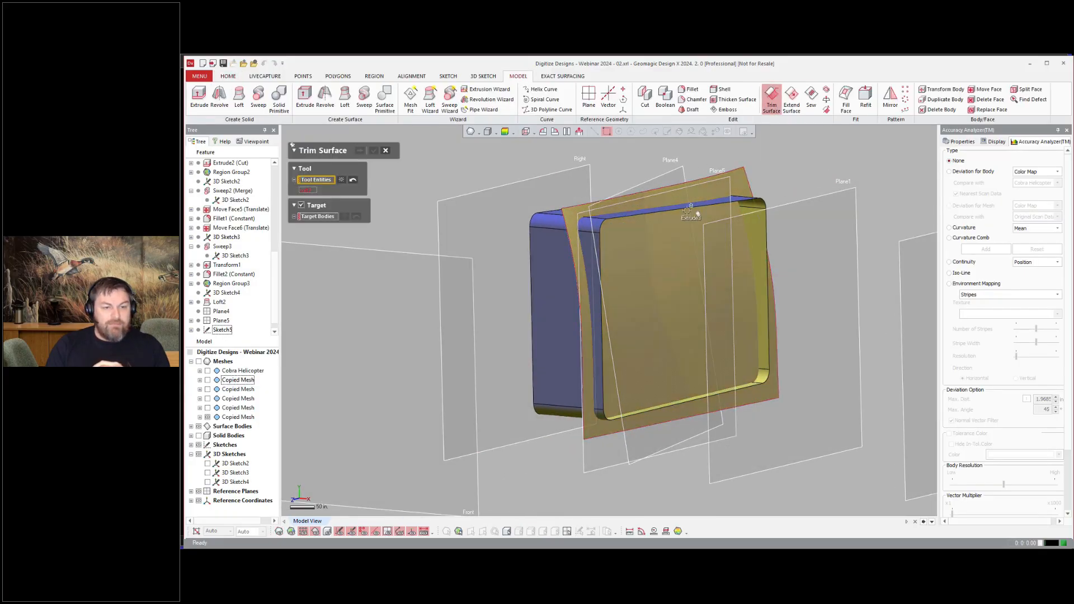
{"action": "left_click", "coordinate": [301, 211]}
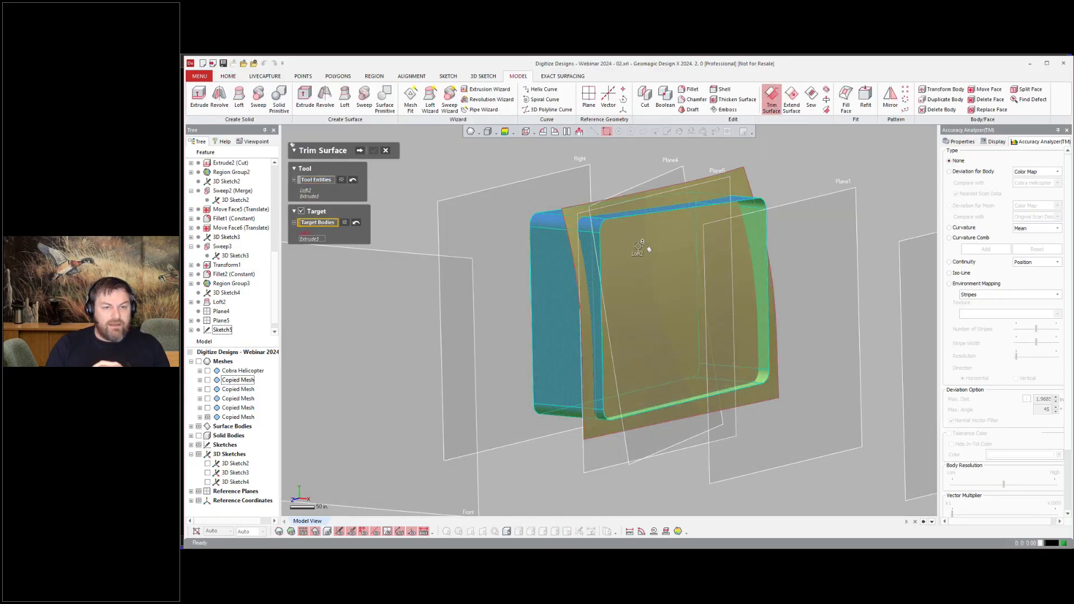
{"action": "left_click", "coordinate": [360, 151]}
{"action": "right_click_drag", "start_coordinate": [657, 239], "coordinate": [411, 206]}
Step: Thicken the trimmed panel surface by 7.5 in in the second direction with Merge enabled
{"action": "left_click", "coordinate": [736, 99]}
{"action": "left_click", "coordinate": [647, 220]}
{"action": "key", "text": "Return"}
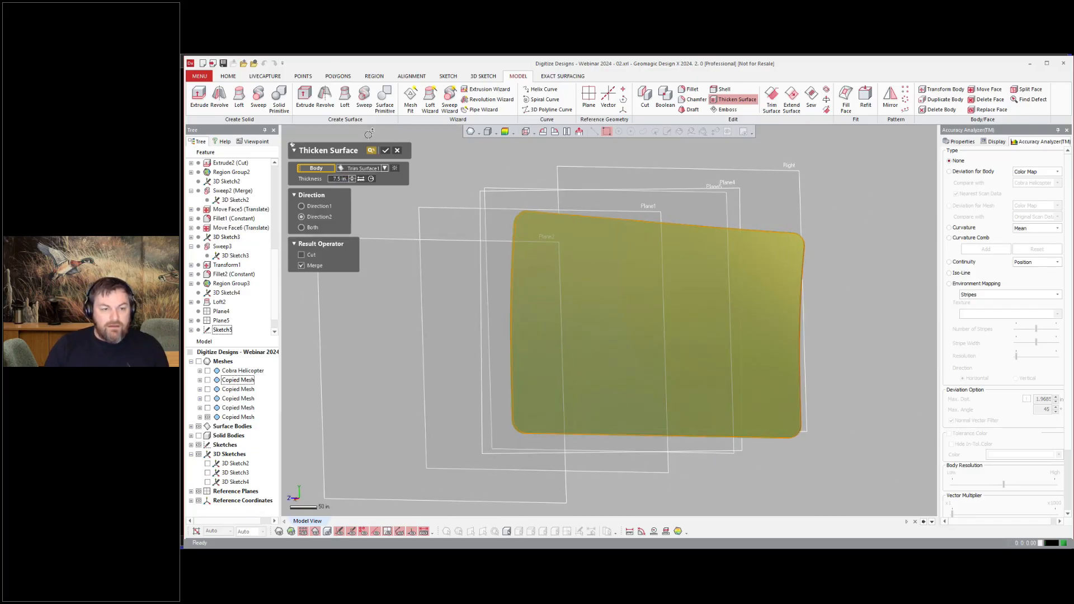
{"action": "left_click", "coordinate": [385, 150]}
Step: Show the full Cobra Helicopter mesh and inspect the new panel in place on the fuselage
{"action": "key", "text": "ctrl+1"}
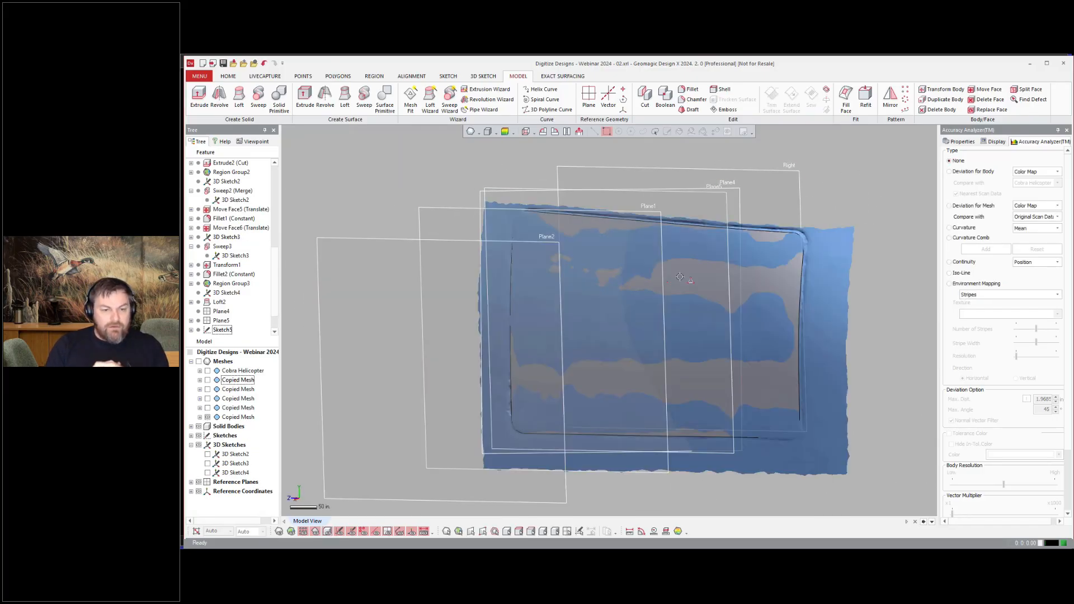
{"action": "right_click_drag", "start_coordinate": [604, 308], "coordinate": [668, 341]}
{"action": "scroll", "coordinate": [745, 327], "scroll_direction": "down", "scroll_amount": 5}
{"action": "left_click", "coordinate": [207, 371]}
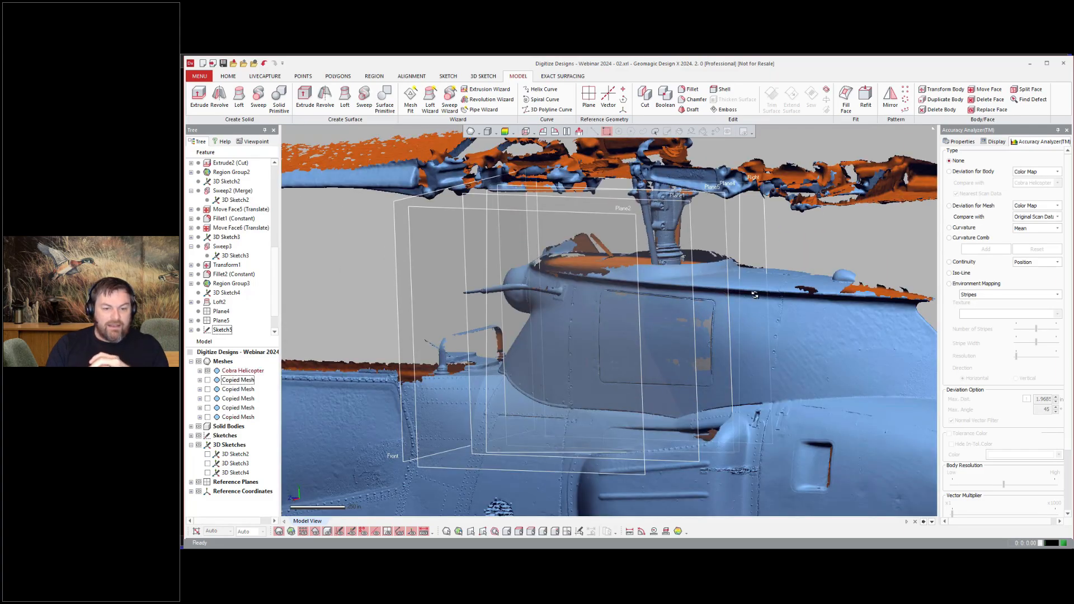
{"action": "scroll", "coordinate": [671, 319], "scroll_direction": "up", "scroll_amount": 5}
{"action": "right_click_drag", "start_coordinate": [754, 294], "coordinate": [597, 371]}
{"action": "scroll", "coordinate": [615, 336], "scroll_direction": "down", "scroll_amount": 5}
{"action": "scroll", "coordinate": [597, 370], "scroll_direction": "down", "scroll_amount": 3}
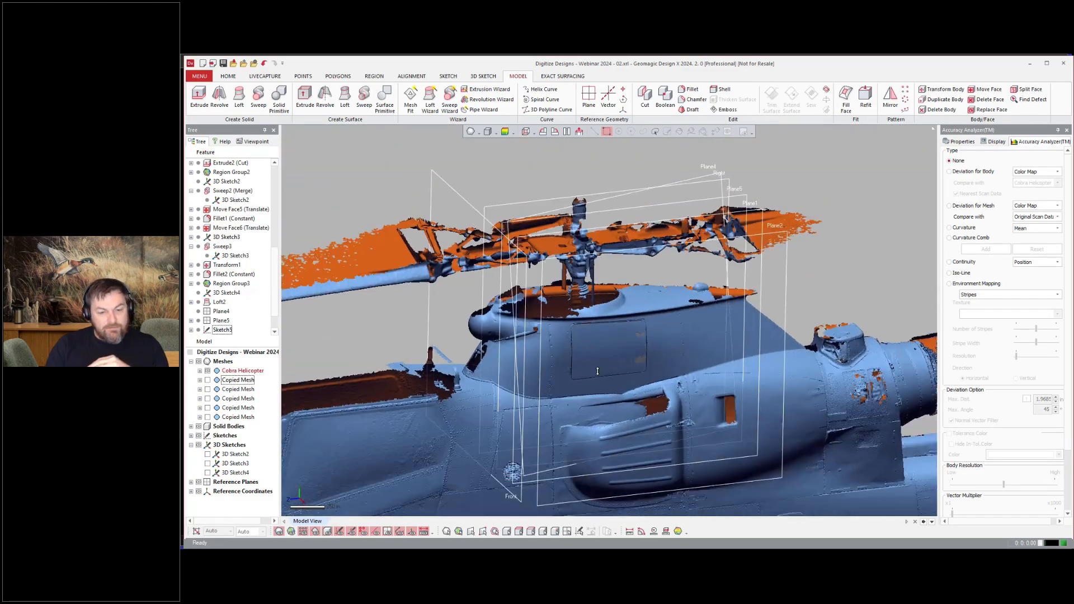
{"action": "scroll", "coordinate": [598, 371], "scroll_direction": "up", "scroll_amount": 3}
{"action": "scroll", "coordinate": [646, 474], "scroll_direction": "down", "scroll_amount": 5}
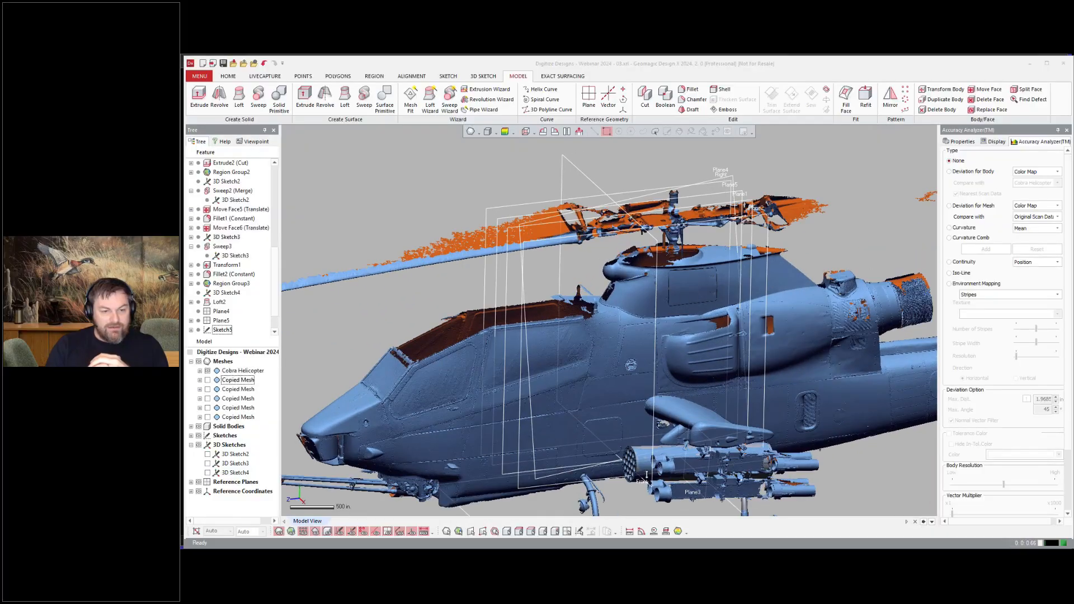
{"action": "right_click_drag", "start_coordinate": [646, 474], "coordinate": [590, 479]}
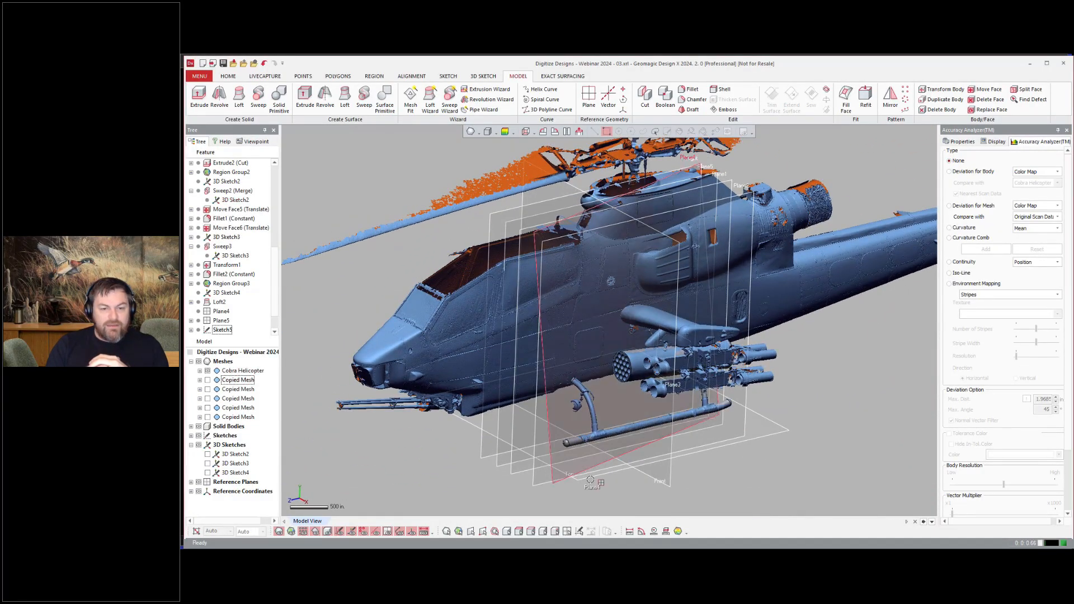
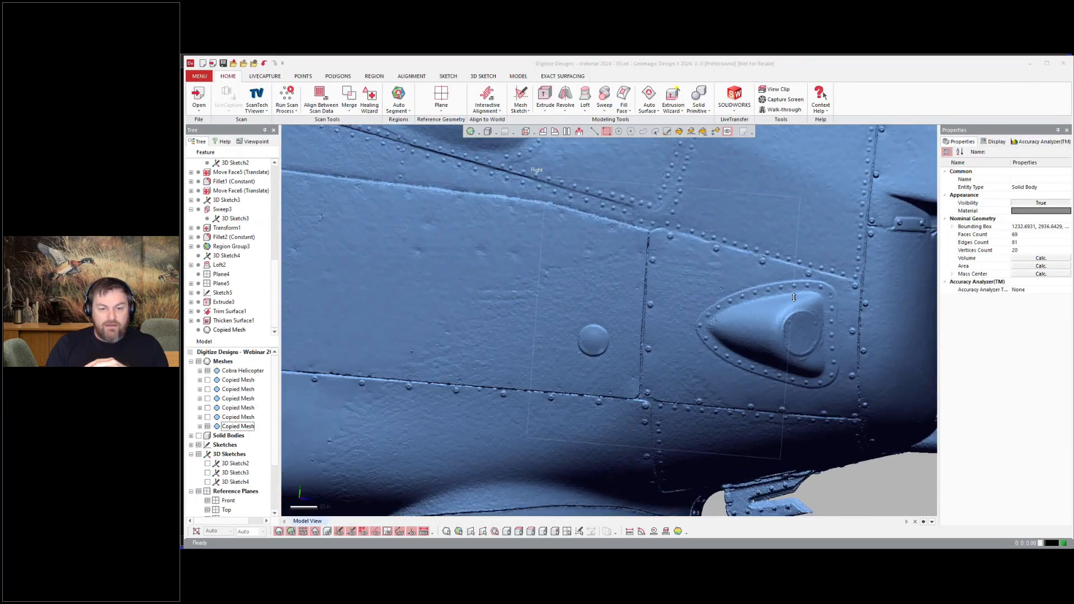
Step: Select a custom region around the teardrop fairing and its riveted flange on the fuselage mesh
{"action": "right_click_drag", "start_coordinate": [794, 297], "coordinate": [817, 288]}
{"action": "scroll", "coordinate": [816, 288], "scroll_direction": "up", "scroll_amount": 3}
{"action": "left_click", "coordinate": [654, 131]}
{"action": "left_click", "coordinate": [688, 245]}
{"action": "left_click", "coordinate": [604, 289]}
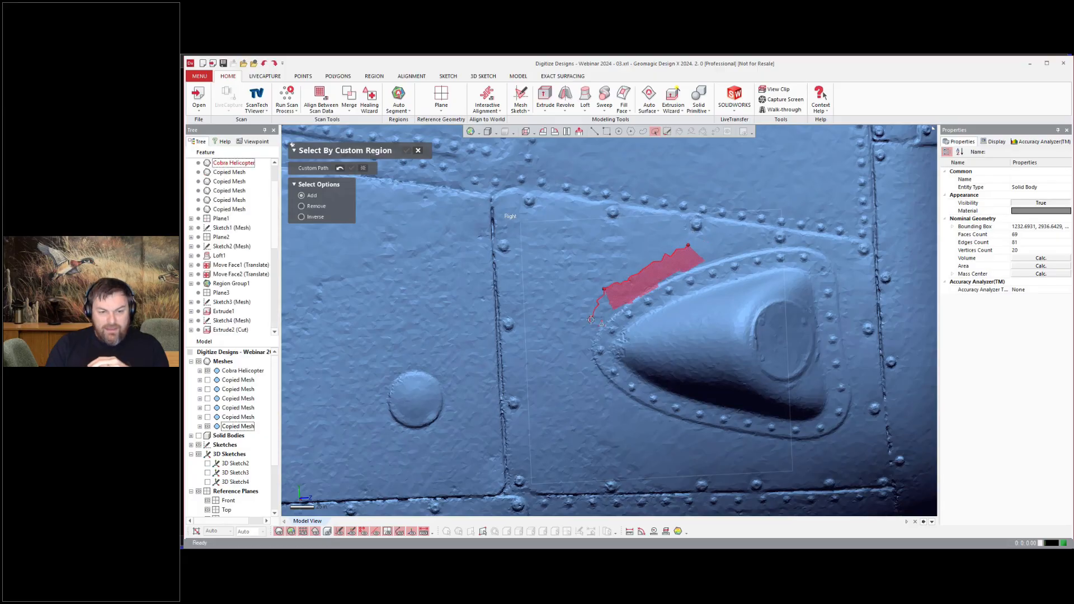
{"action": "left_click", "coordinate": [768, 229]}
{"action": "left_click", "coordinate": [687, 245]}
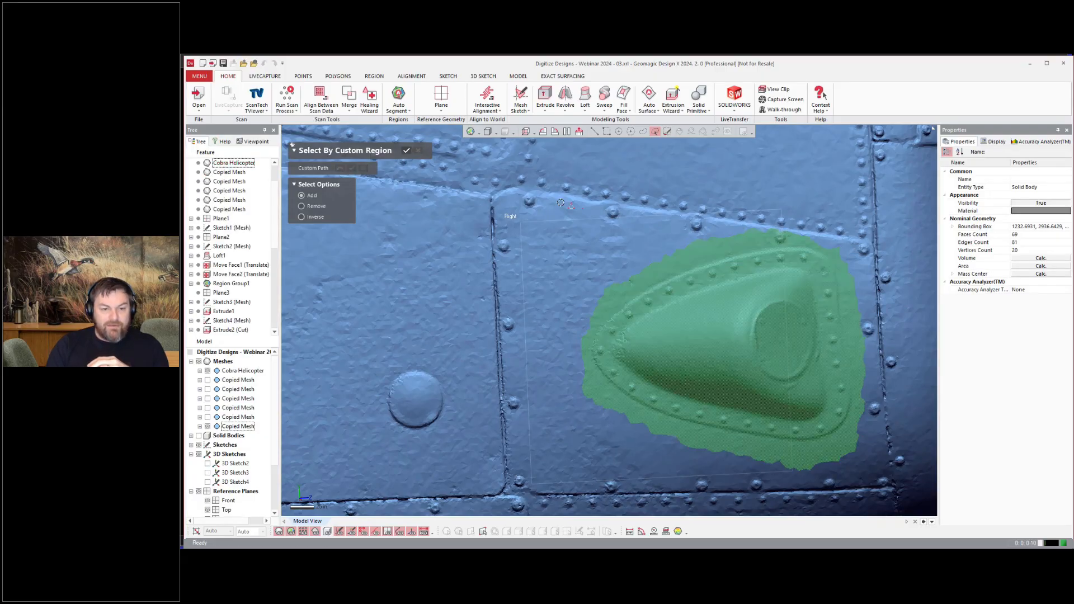
{"action": "left_click", "coordinate": [406, 150]}
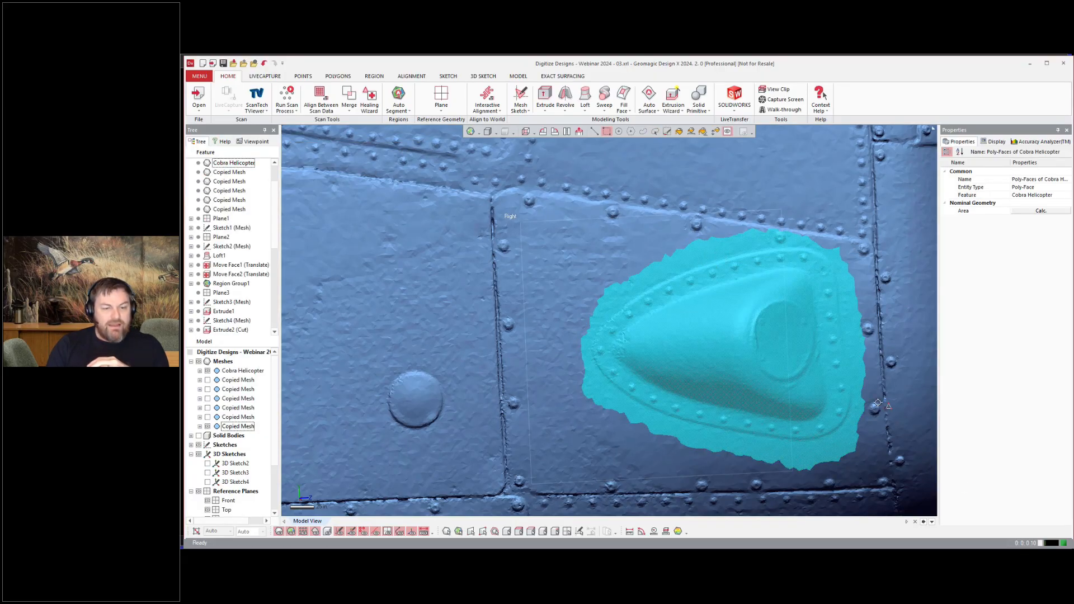
Step: Copy and paste the selected faces as a new separate mesh and show it on its own
{"action": "key", "text": "ctrl+c"}
{"action": "key", "text": "ctrl+v"}
{"action": "left_click", "coordinate": [210, 362]}
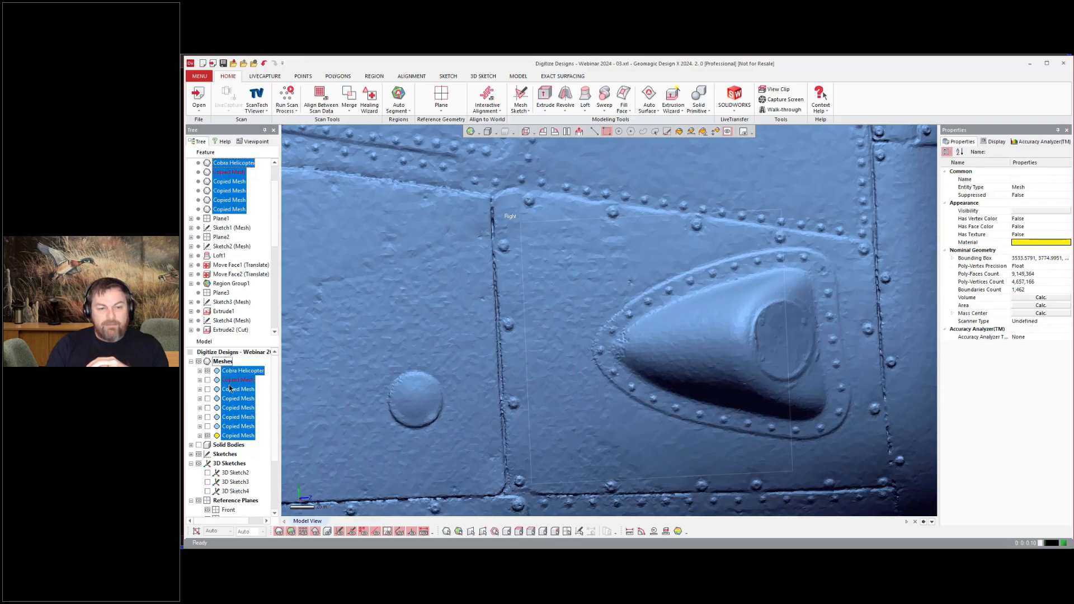
{"action": "left_click", "coordinate": [207, 370]}
{"action": "left_click", "coordinate": [468, 356]}
{"action": "left_click", "coordinate": [727, 313]}
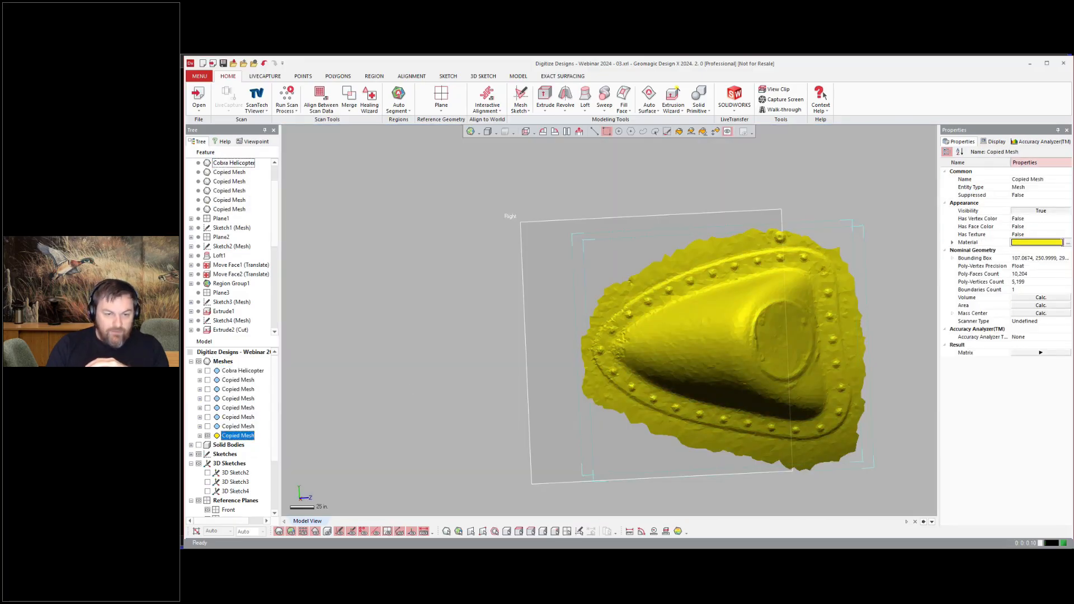
{"action": "left_click", "coordinate": [1067, 243]}
{"action": "left_click", "coordinate": [659, 377]}
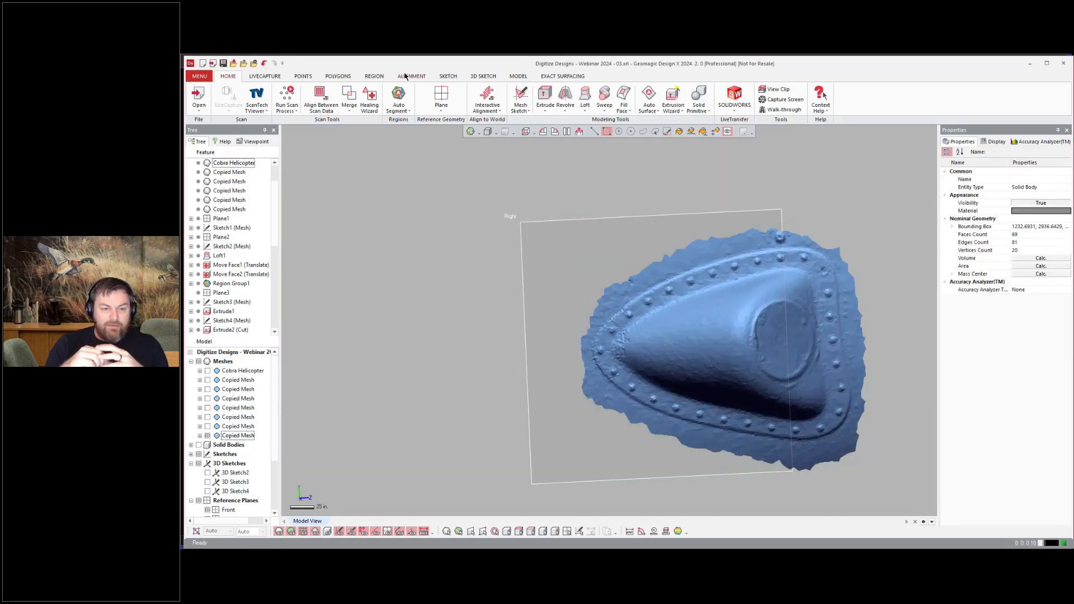
Step: Paint the cone-shaped side of the fairing on the copied mesh and insert it as a new region
{"action": "left_click", "coordinate": [374, 76]}
{"action": "left_click_drag", "start_coordinate": [706, 321], "coordinate": [714, 304]}
{"action": "right_click_drag", "start_coordinate": [714, 305], "coordinate": [747, 329]}
{"action": "scroll", "coordinate": [746, 330], "scroll_direction": "up", "scroll_amount": 5}
{"action": "scroll", "coordinate": [802, 379], "scroll_direction": "up", "scroll_amount": 4}
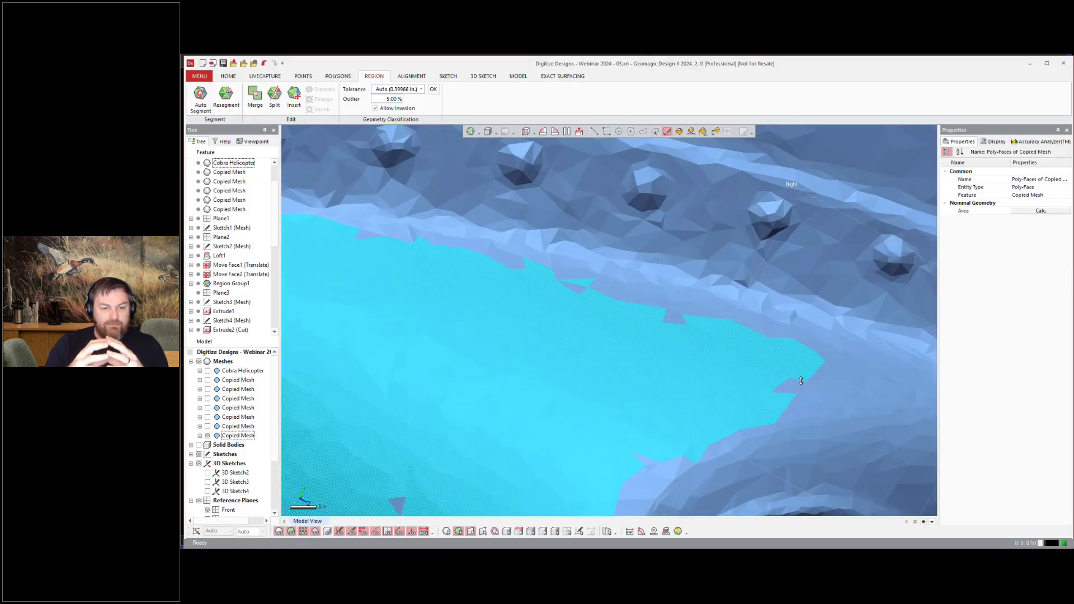
{"action": "left_click_drag", "start_coordinate": [800, 379], "coordinate": [870, 381], "text": "shift"}
{"action": "scroll", "coordinate": [770, 374], "scroll_direction": "down", "scroll_amount": 5}
{"action": "right_click_drag", "start_coordinate": [755, 375], "coordinate": [671, 336]}
{"action": "left_click", "coordinate": [294, 96]}
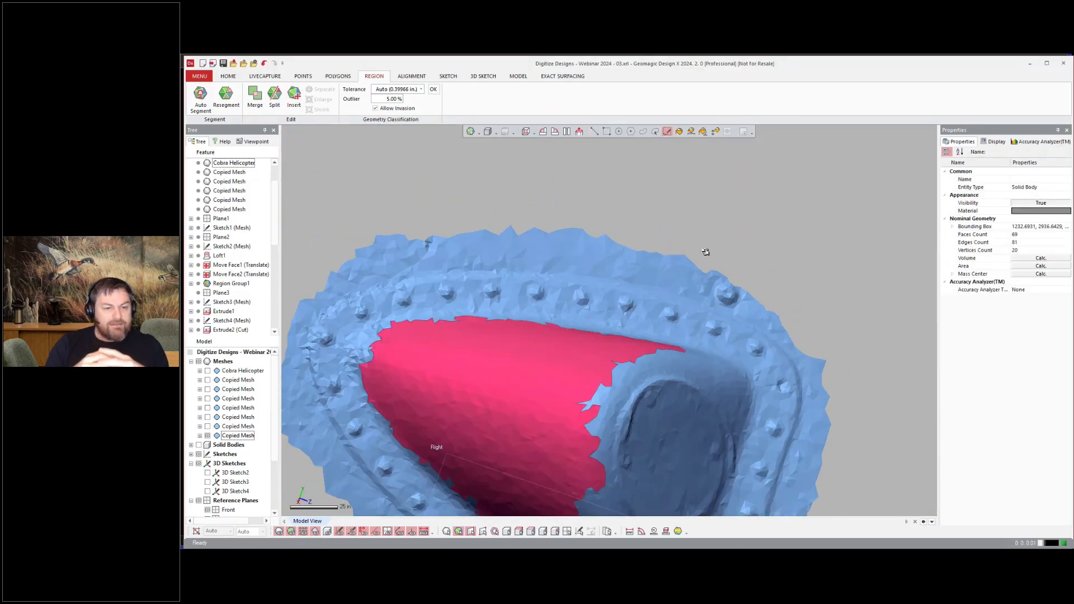
Step: Paint the fairing's flat end cap and insert it as its own region
{"action": "right_click_drag", "start_coordinate": [702, 250], "coordinate": [717, 362]}
{"action": "mouse_move", "coordinate": [698, 371]}
{"action": "left_mouse_down"}
{"action": "mouse_move", "coordinate": [687, 425]}
{"action": "mouse_move", "coordinate": [727, 391]}
{"action": "left_mouse_up"}
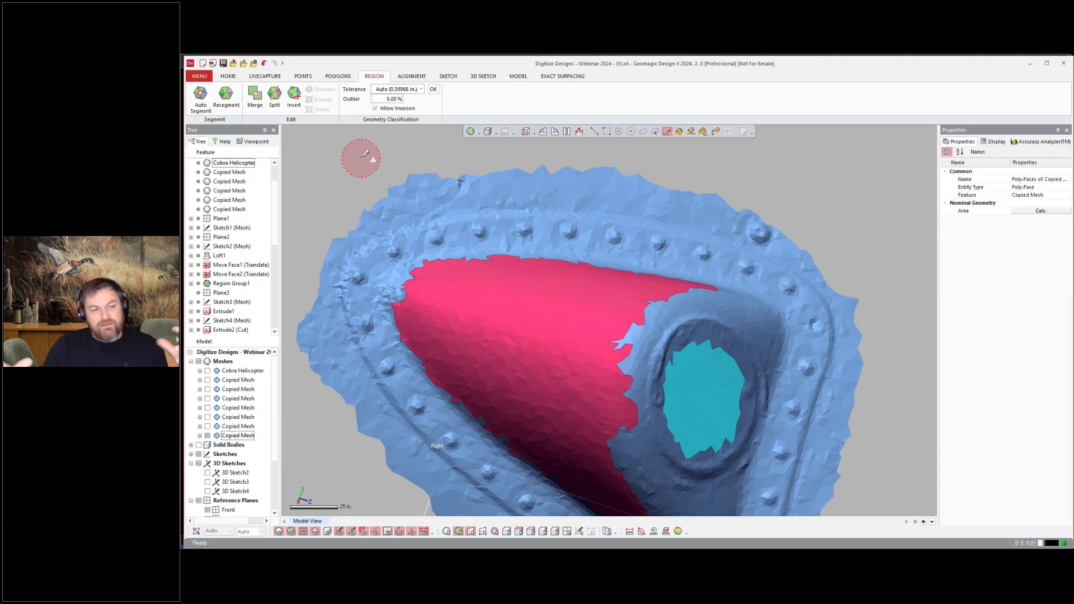
{"action": "left_click", "coordinate": [294, 95]}
Step: Paint the riveted flange around the fairing with the brush and insert it as a region
{"action": "left_click", "coordinate": [716, 132]}
{"action": "left_click", "coordinate": [677, 243]}
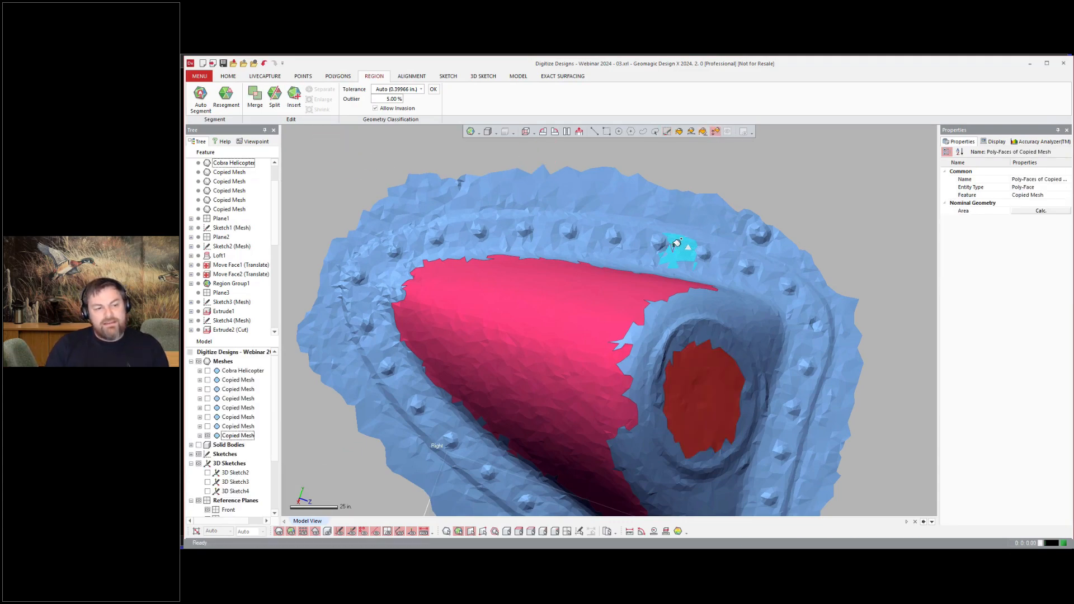
{"action": "left_click", "coordinate": [580, 232], "text": "shift"}
{"action": "left_click", "coordinate": [720, 257], "text": "shift"}
{"action": "left_click", "coordinate": [666, 132]}
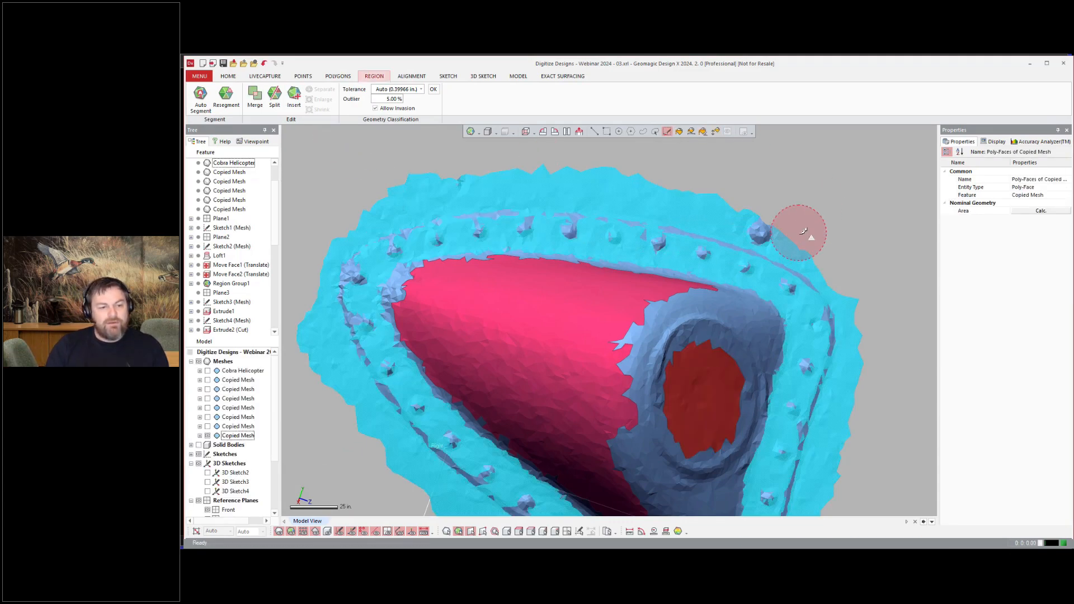
{"action": "mouse_move", "coordinate": [799, 233]}
{"action": "left_mouse_down", "text": "ctrl"}
{"action": "mouse_move", "coordinate": [323, 220]}
{"action": "mouse_move", "coordinate": [537, 189]}
{"action": "mouse_move", "coordinate": [872, 379]}
{"action": "mouse_move", "coordinate": [839, 487]}
{"action": "left_mouse_up", "text": "ctrl"}
{"action": "right_click_drag", "start_coordinate": [839, 487], "coordinate": [843, 319], "text": "ctrl"}
{"action": "scroll", "coordinate": [843, 319], "scroll_direction": "up", "scroll_amount": 1}
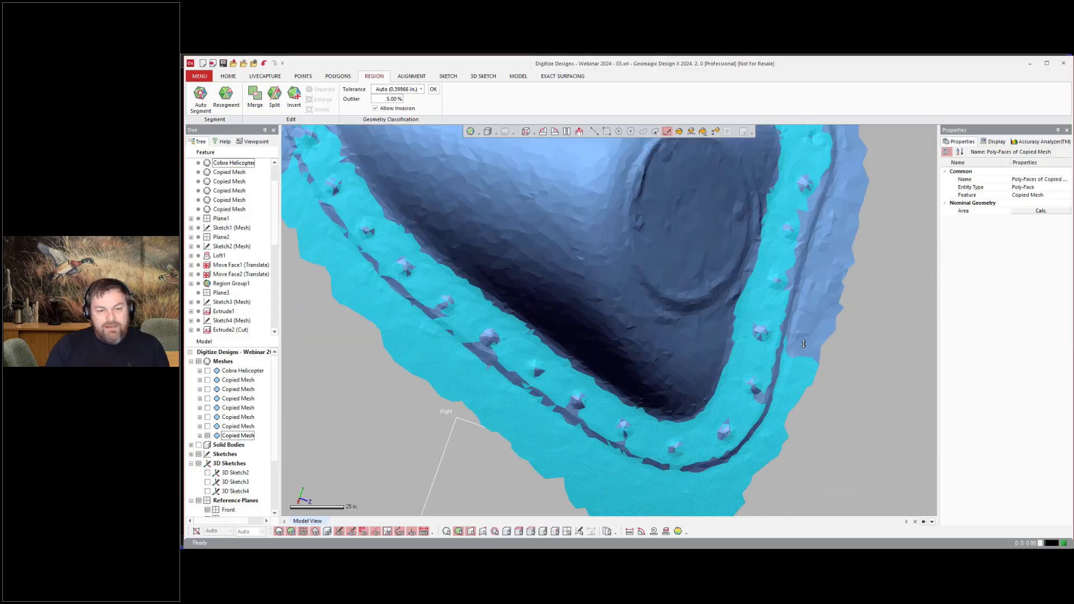
{"action": "mouse_move", "coordinate": [833, 335]}
{"action": "left_mouse_down", "text": "ctrl"}
{"action": "mouse_move", "coordinate": [747, 466]}
{"action": "mouse_move", "coordinate": [369, 300]}
{"action": "mouse_move", "coordinate": [292, 208]}
{"action": "left_mouse_up", "text": "ctrl"}
{"action": "right_click_drag", "start_coordinate": [291, 208], "coordinate": [437, 385], "text": "ctrl"}
{"action": "scroll", "coordinate": [436, 386], "scroll_direction": "down", "scroll_amount": 3}
{"action": "left_click_drag", "start_coordinate": [436, 388], "coordinate": [450, 408], "text": "ctrl"}
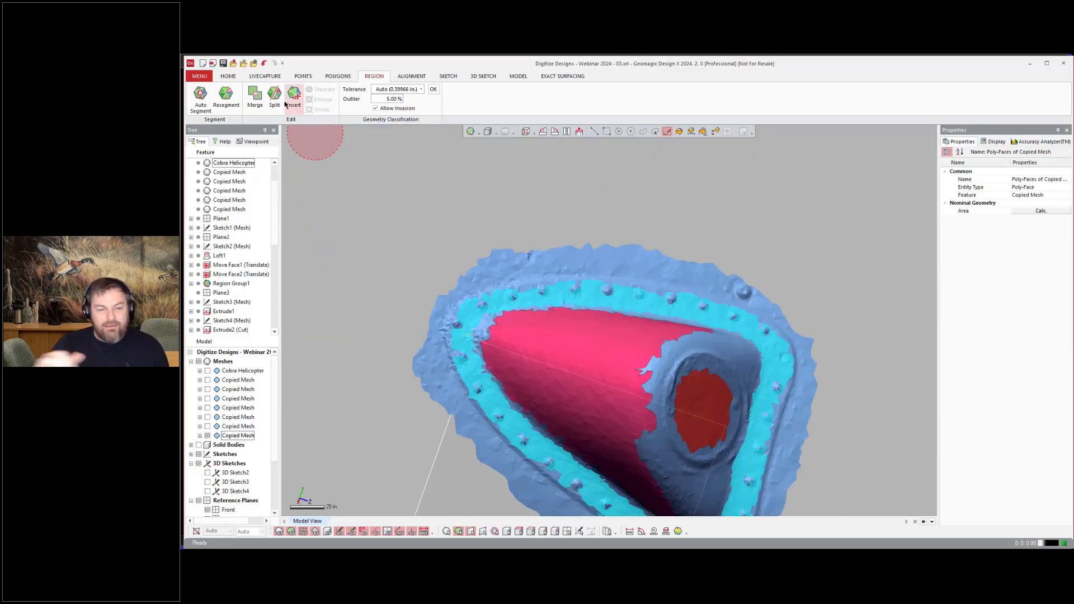
{"action": "left_click", "coordinate": [294, 97]}
Step: Paint the upper part of the fairing's cone and insert it as another region
{"action": "right_click_drag", "start_coordinate": [724, 301], "coordinate": [814, 250]}
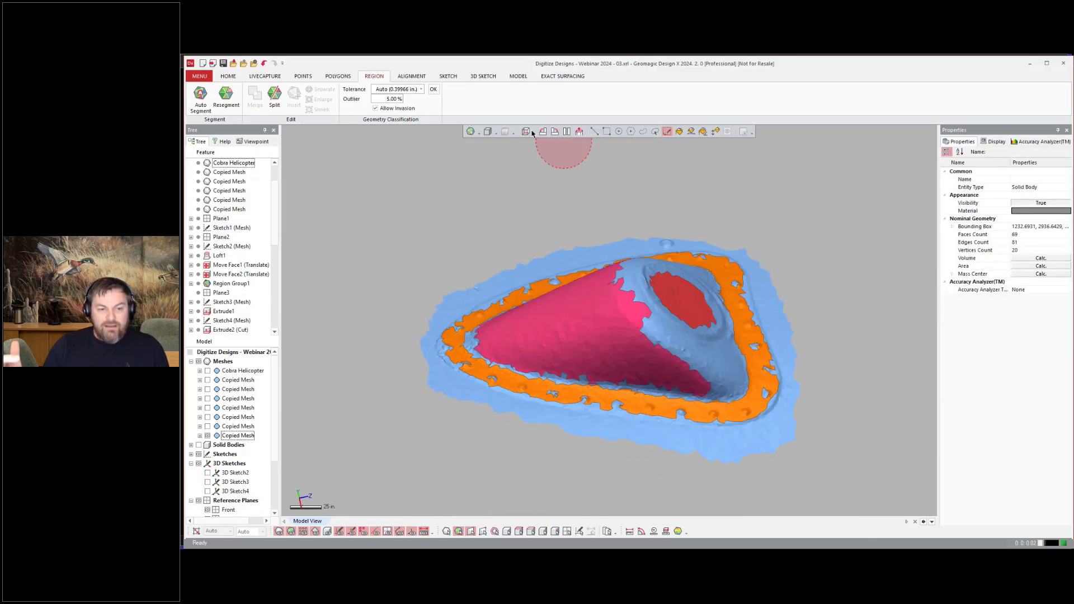
{"action": "right_click_drag", "start_coordinate": [581, 155], "coordinate": [571, 193]}
{"action": "scroll", "coordinate": [570, 193], "scroll_direction": "up", "scroll_amount": 1}
{"action": "left_click", "coordinate": [229, 76]}
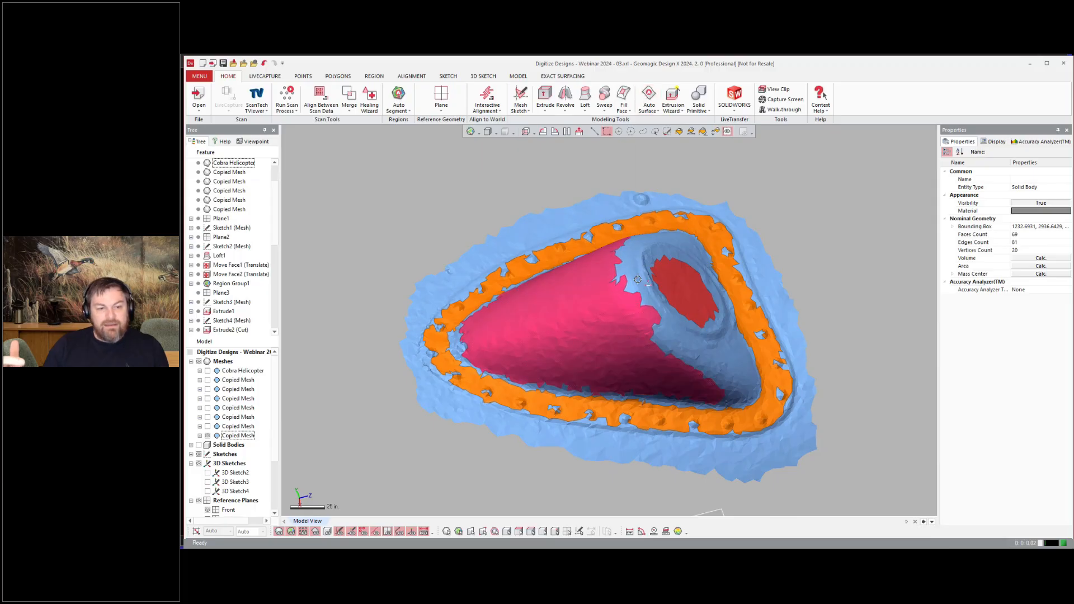
{"action": "right_click_drag", "start_coordinate": [637, 279], "coordinate": [638, 296]}
{"action": "left_click", "coordinate": [666, 132]}
{"action": "scroll", "coordinate": [636, 274], "scroll_direction": "up", "scroll_amount": 3}
{"action": "left_click_drag", "start_coordinate": [635, 260], "coordinate": [671, 322]}
{"action": "left_click", "coordinate": [374, 76]}
{"action": "left_click", "coordinate": [293, 98]}
{"action": "right_click_drag", "start_coordinate": [833, 251], "coordinate": [777, 280]}
{"action": "scroll", "coordinate": [839, 271], "scroll_direction": "down", "scroll_amount": 3}
Step: Run the Extrusion Wizard on the fairing's cone region to create an extruded body and its mesh sketch
{"action": "left_click", "coordinate": [228, 77]}
{"action": "left_click", "coordinate": [673, 100]}
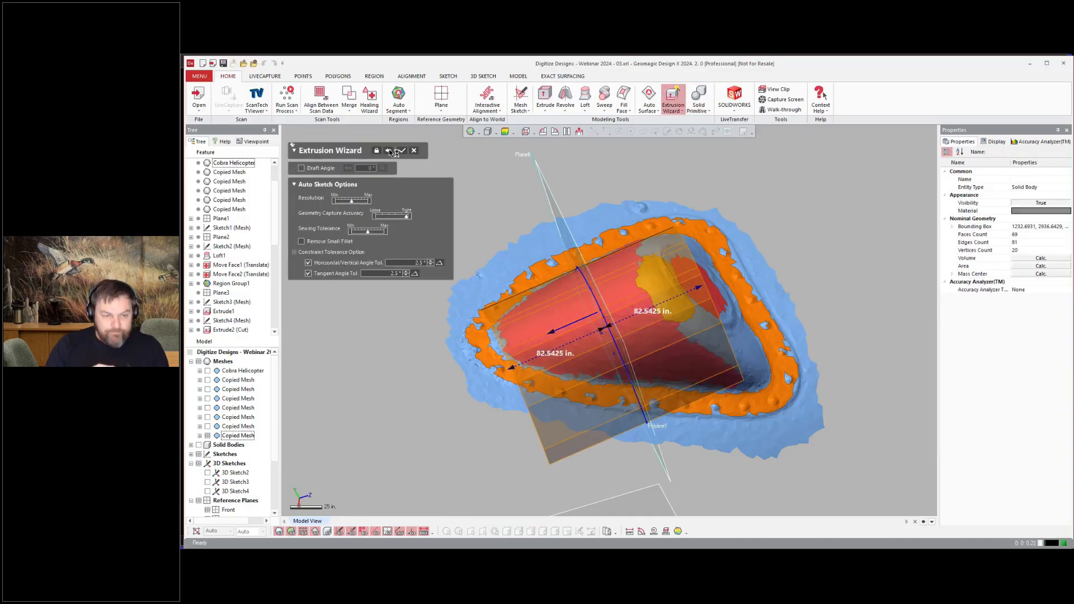
{"action": "left_click", "coordinate": [401, 151]}
{"action": "scroll", "coordinate": [225, 302], "scroll_direction": "down", "scroll_amount": 5}
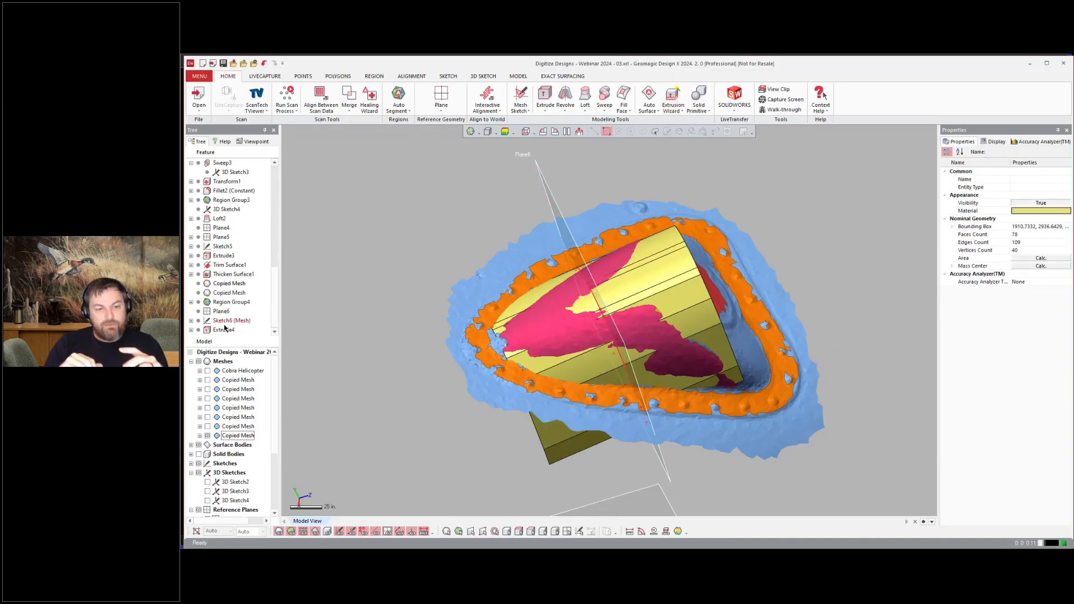
Step: Edit the extrusion's mesh sketch, deleting its entities and fitting a spline along the fairing's arched profile
{"action": "right_click", "coordinate": [227, 320]}
{"action": "left_click", "coordinate": [240, 334]}
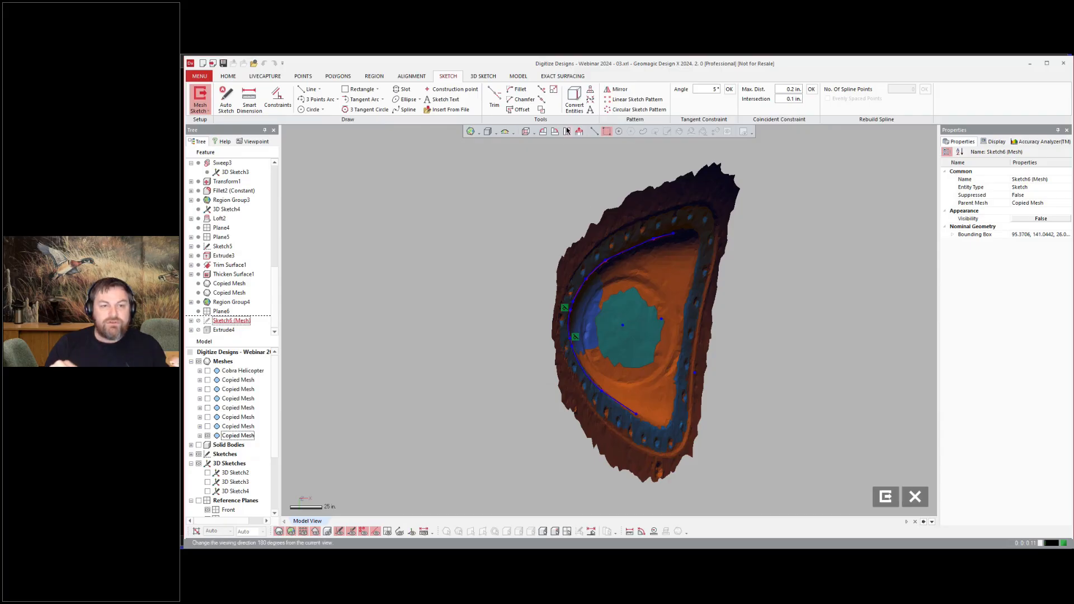
{"action": "left_click", "coordinate": [567, 131]}
{"action": "key", "text": "ctrl+1"}
{"action": "key", "text": "ctrl+2"}
{"action": "mouse_move", "coordinate": [454, 245]}
{"action": "left_mouse_down"}
{"action": "mouse_move", "coordinate": [699, 405]}
{"action": "mouse_move", "coordinate": [734, 408]}
{"action": "left_mouse_up"}
{"action": "key", "text": "Delete"}
{"action": "left_click", "coordinate": [408, 109]}
{"action": "left_click_drag", "start_coordinate": [446, 228], "coordinate": [744, 419]}
{"action": "left_click", "coordinate": [335, 151]}
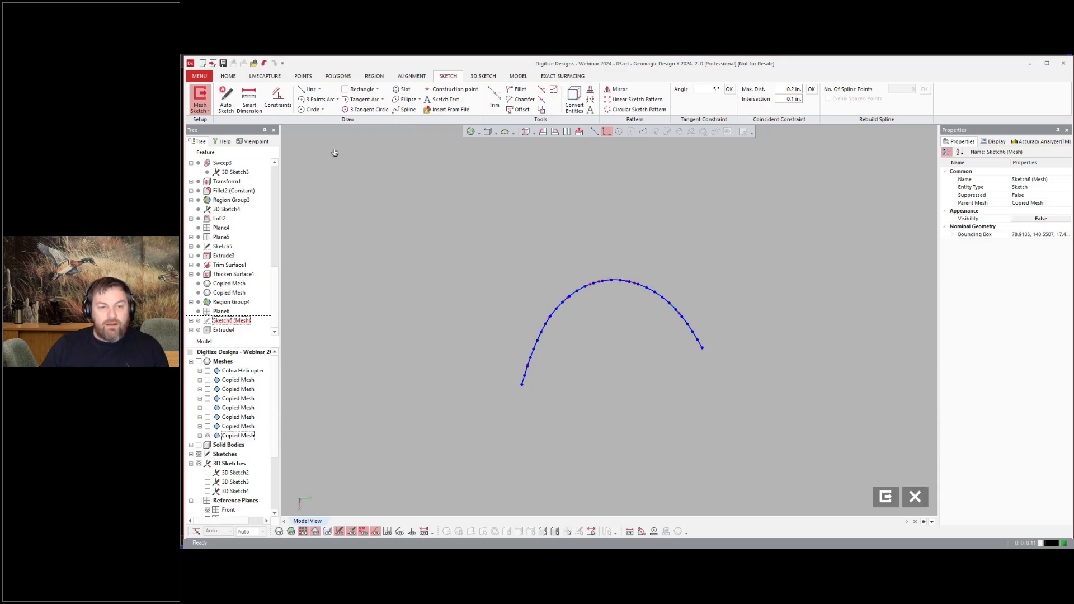
{"action": "left_click", "coordinate": [885, 496]}
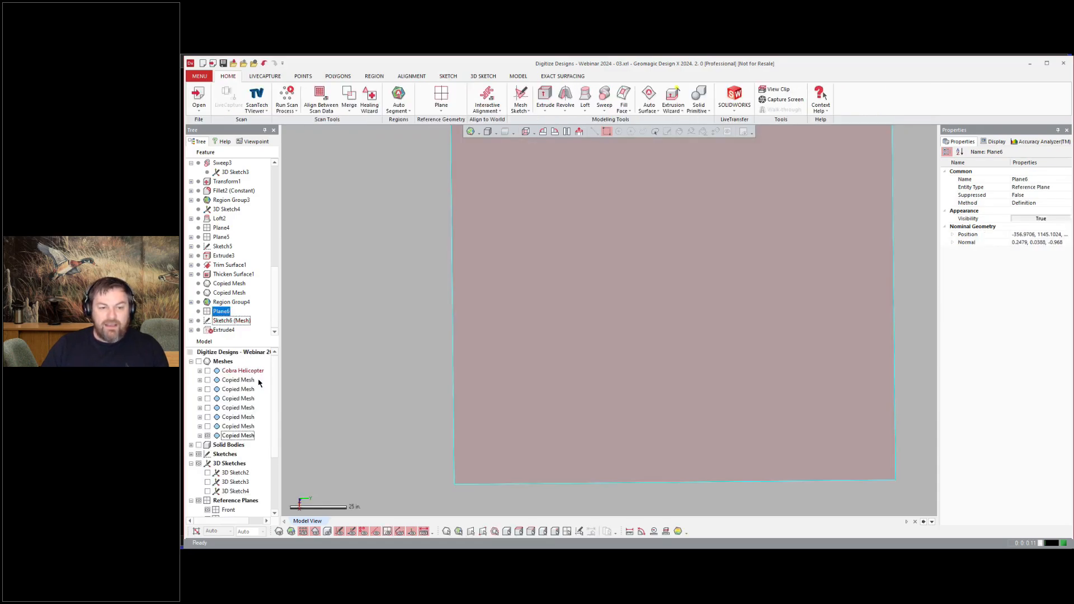
Step: Edit Extrude4 to extrude the spline profile as an arched surface in both directions
{"action": "right_click_drag", "start_coordinate": [651, 383], "coordinate": [409, 354]}
{"action": "left_click", "coordinate": [563, 374]}
{"action": "scroll", "coordinate": [409, 355], "scroll_direction": "up", "scroll_amount": 4}
{"action": "scroll", "coordinate": [240, 467], "scroll_direction": "down", "scroll_amount": 2}
{"action": "scroll", "coordinate": [245, 462], "scroll_direction": "up", "scroll_amount": 2}
{"action": "key", "text": "ctrl+4"}
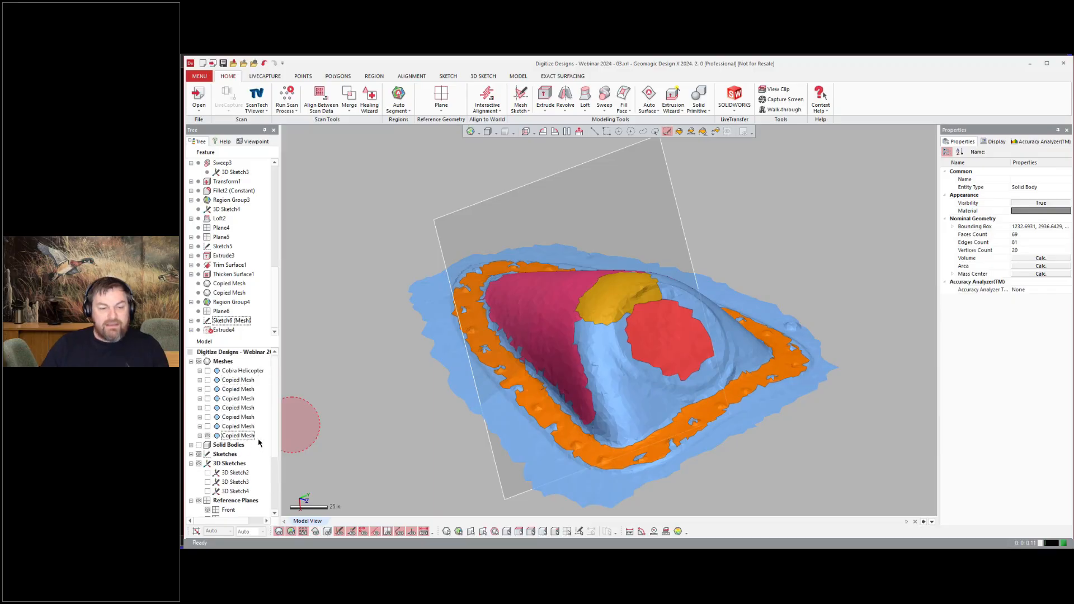
{"action": "scroll", "coordinate": [225, 431], "scroll_direction": "down", "scroll_amount": 3}
{"action": "scroll", "coordinate": [222, 426], "scroll_direction": "up", "scroll_amount": 3}
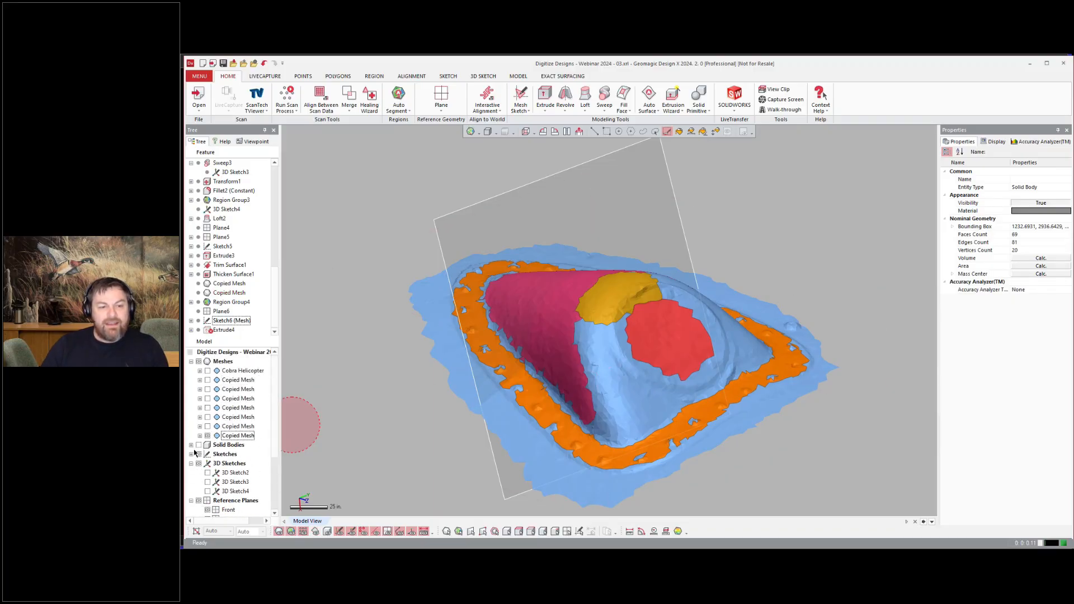
{"action": "scroll", "coordinate": [202, 447], "scroll_direction": "down", "scroll_amount": 3}
{"action": "double_click", "coordinate": [223, 330]}
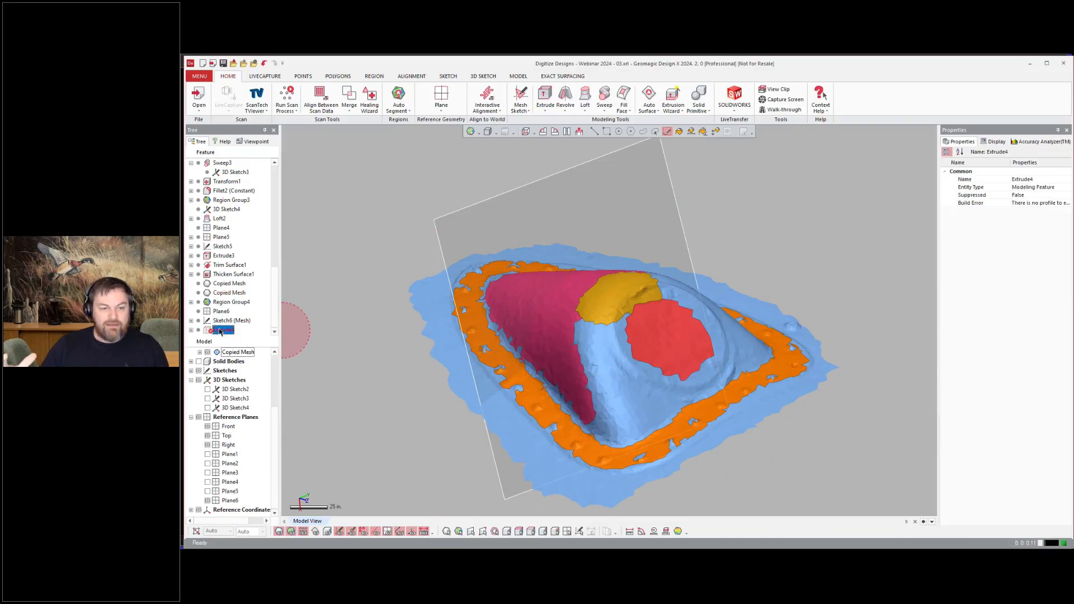
{"action": "left_click", "coordinate": [526, 349]}
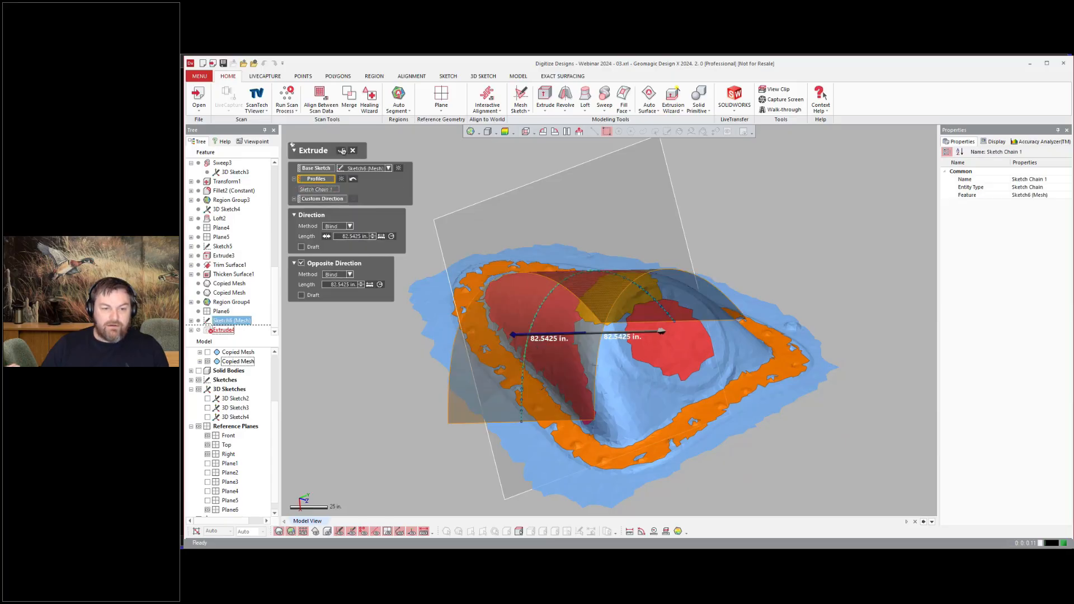
{"action": "left_click", "coordinate": [340, 151]}
{"action": "left_click", "coordinate": [338, 337]}
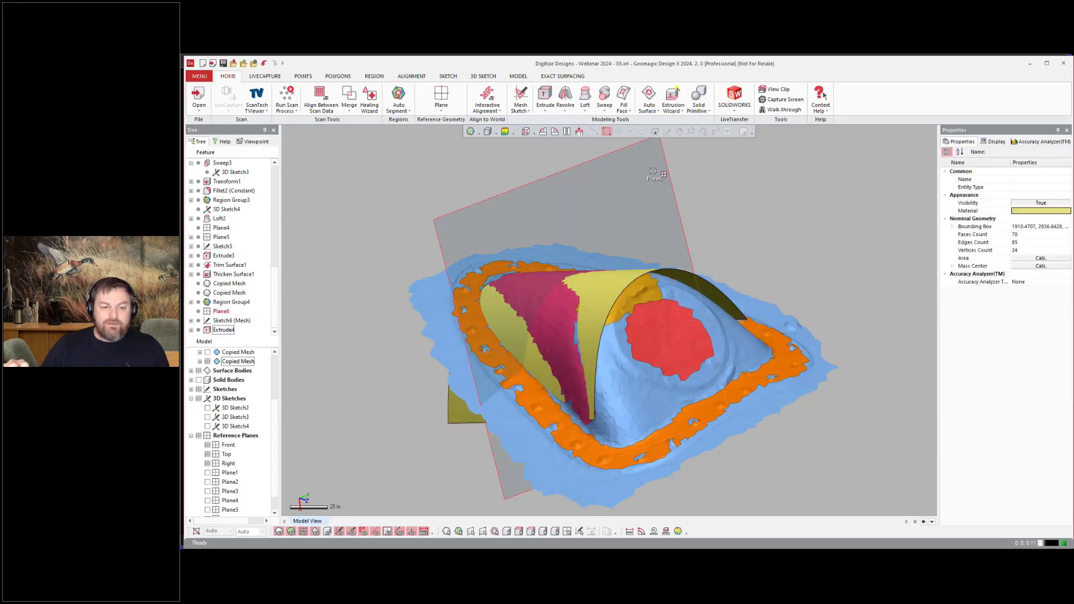
Step: Extend three edges of the arched surface linearly by 60 in
{"action": "left_click", "coordinate": [518, 76]}
{"action": "left_click", "coordinate": [788, 97]}
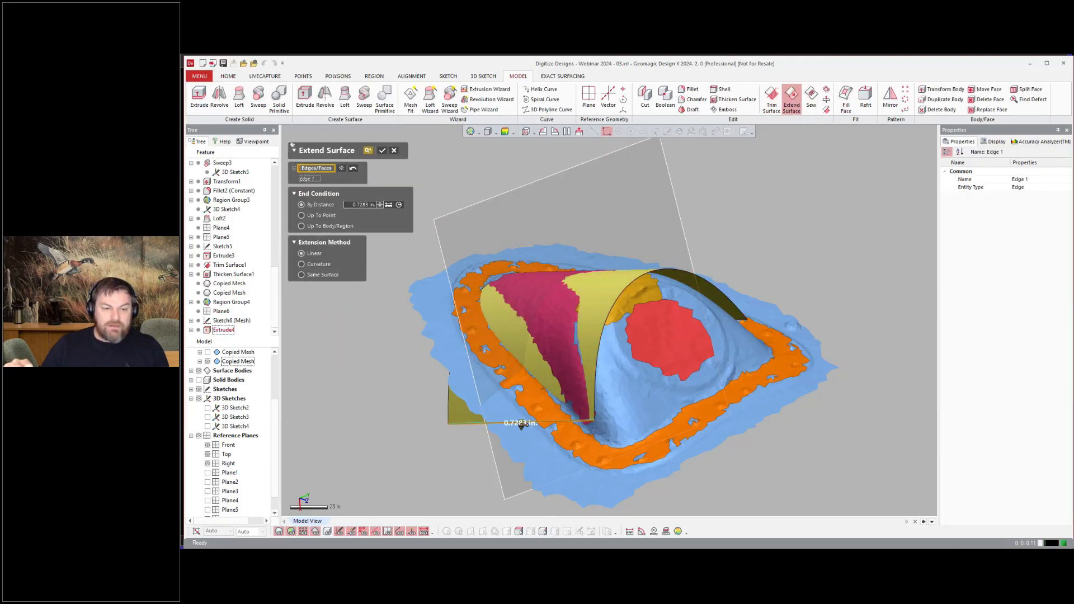
{"action": "left_click", "coordinate": [506, 423]}
{"action": "right_click_drag", "start_coordinate": [515, 480], "coordinate": [707, 390]}
{"action": "left_click", "coordinate": [690, 396]}
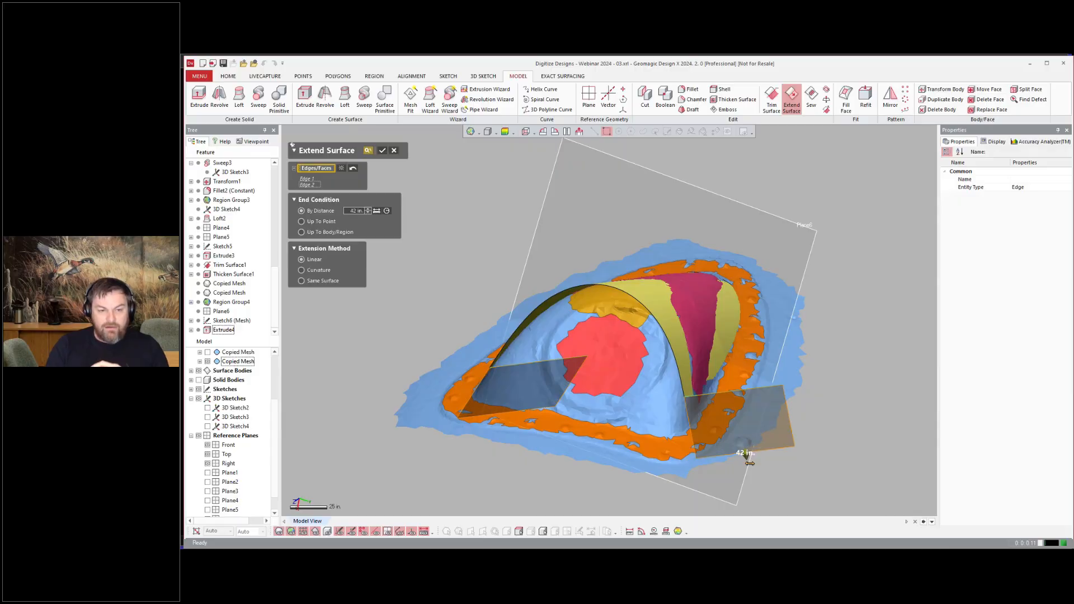
{"action": "left_click_drag", "start_coordinate": [749, 463], "coordinate": [754, 488]}
{"action": "right_click_drag", "start_coordinate": [480, 254], "coordinate": [564, 239]}
{"action": "left_click", "coordinate": [646, 270]}
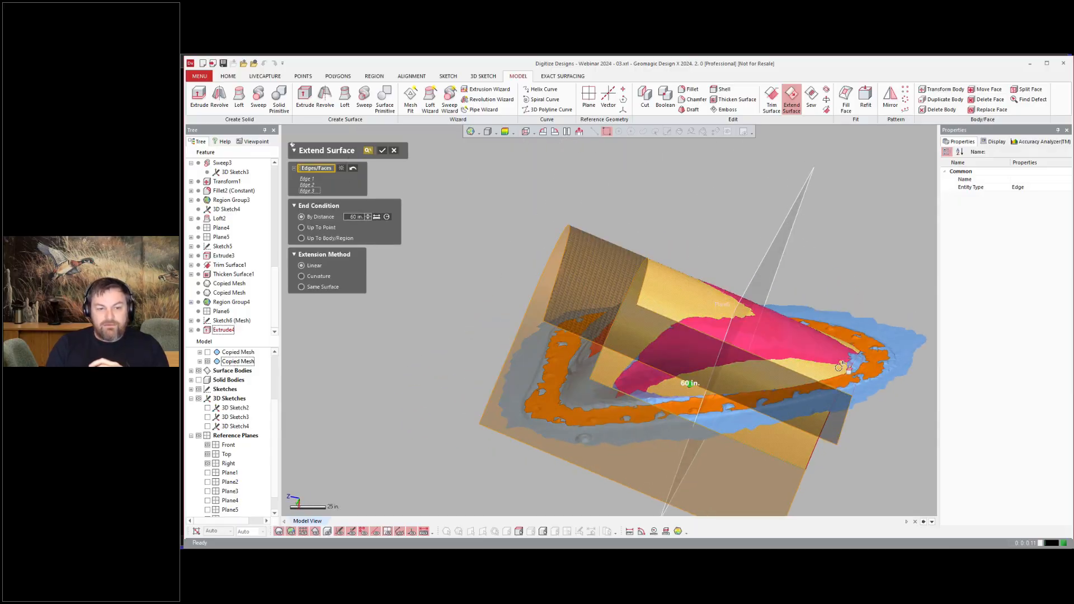
{"action": "left_click", "coordinate": [839, 367]}
{"action": "left_click", "coordinate": [383, 150]}
Step: Extract a plane surface primitive from the fairing's flat end-cap region
{"action": "right_click_drag", "start_coordinate": [445, 169], "coordinate": [650, 283]}
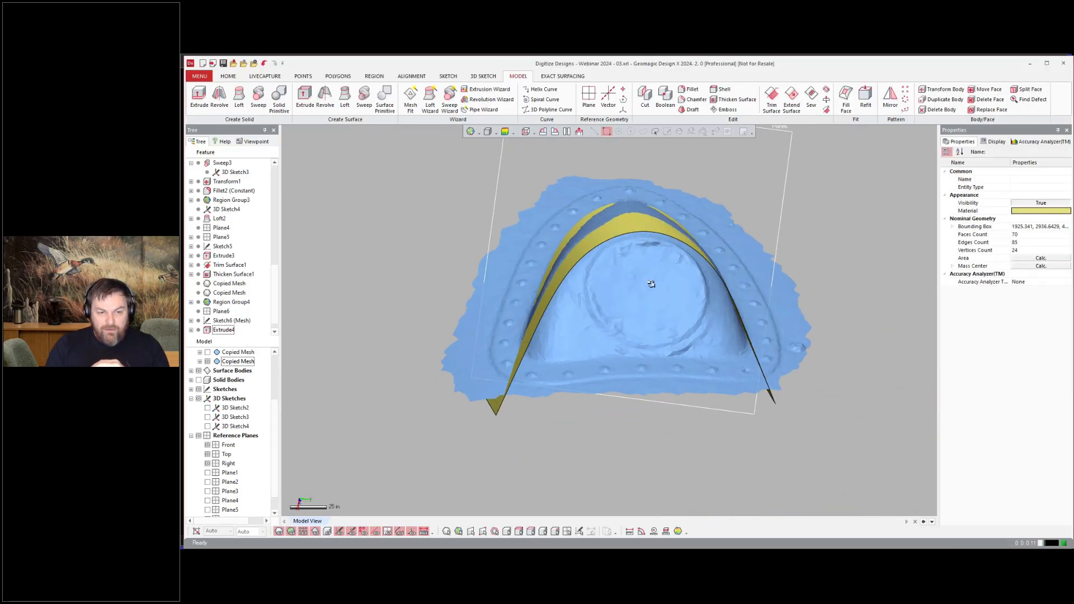
{"action": "left_click", "coordinate": [651, 283]}
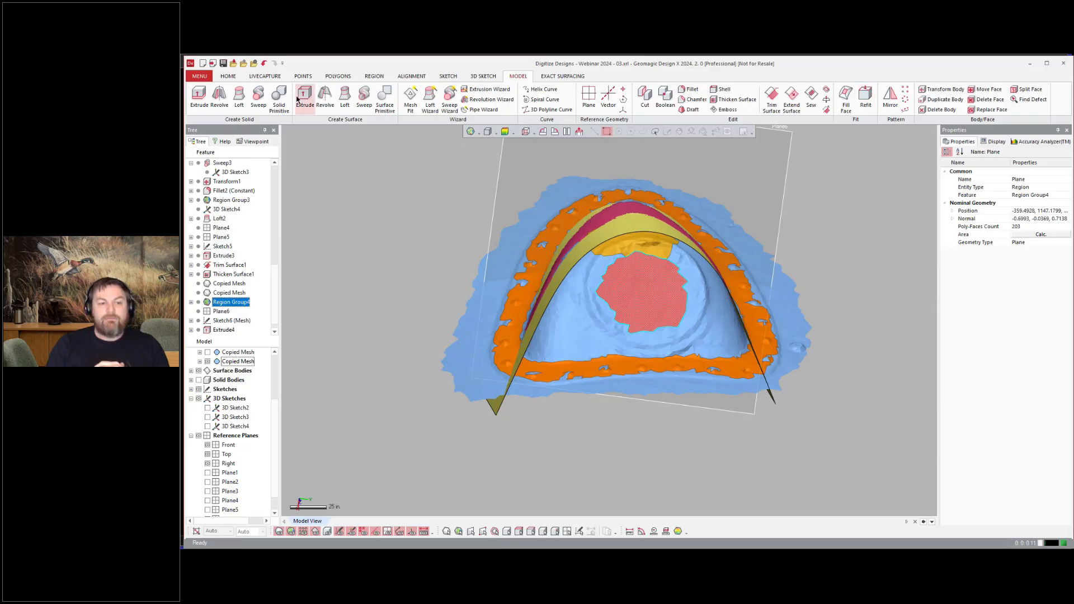
{"action": "left_click", "coordinate": [228, 76]}
{"action": "left_click", "coordinate": [699, 108]}
{"action": "left_click", "coordinate": [715, 125]}
{"action": "left_click", "coordinate": [392, 151]}
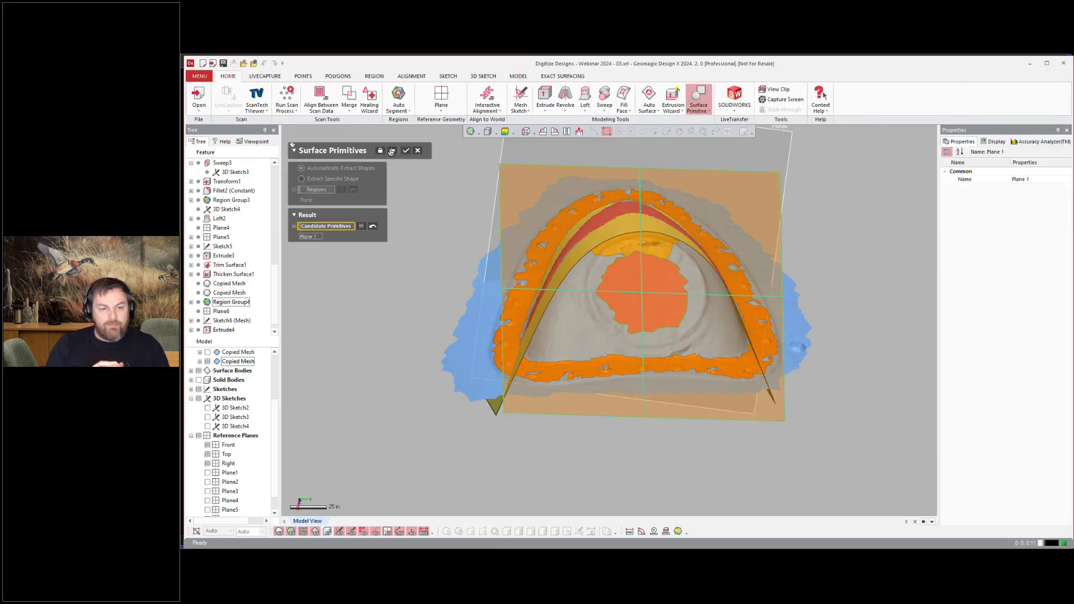
{"action": "left_click", "coordinate": [393, 151]}
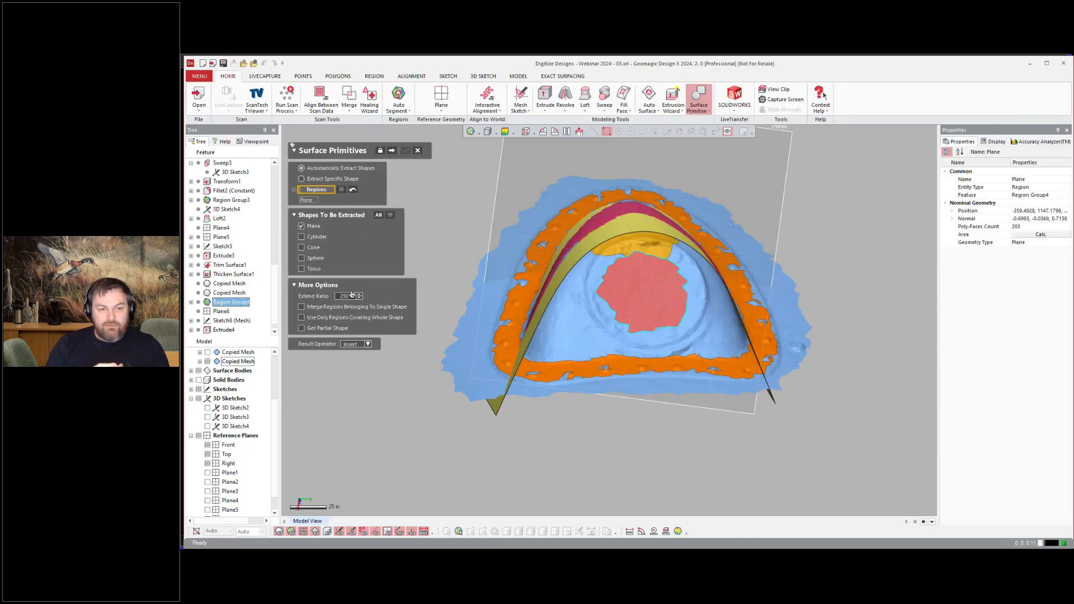
{"action": "left_click", "coordinate": [392, 152]}
{"action": "left_click", "coordinate": [406, 151]}
Step: Select the fairing's freeform region and fit a surface to it with Mesh Fit
{"action": "left_click", "coordinate": [895, 316]}
{"action": "right_click_drag", "start_coordinate": [593, 391], "coordinate": [673, 407]}
{"action": "left_click", "coordinate": [608, 374]}
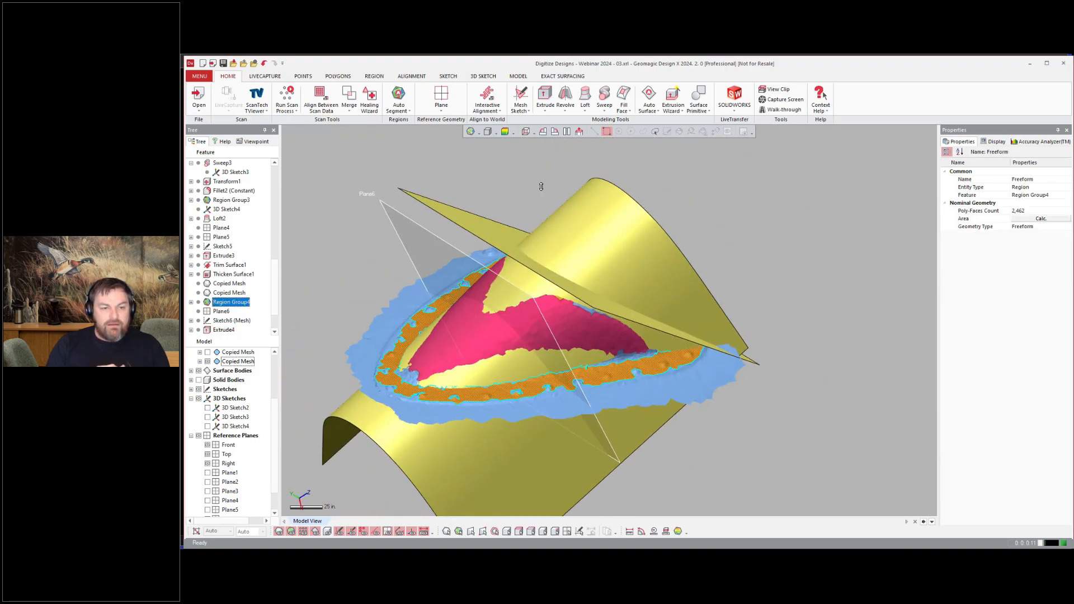
{"action": "left_click", "coordinate": [647, 98]}
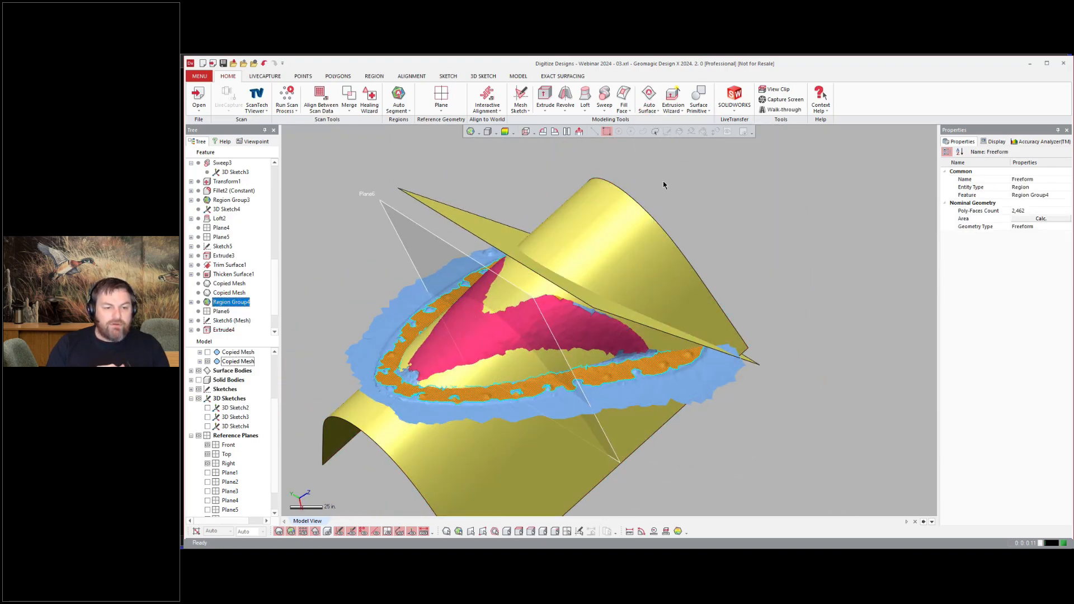
{"action": "scroll", "coordinate": [566, 337], "scroll_direction": "down", "scroll_amount": 3}
{"action": "right_click_drag", "start_coordinate": [566, 337], "coordinate": [658, 223]}
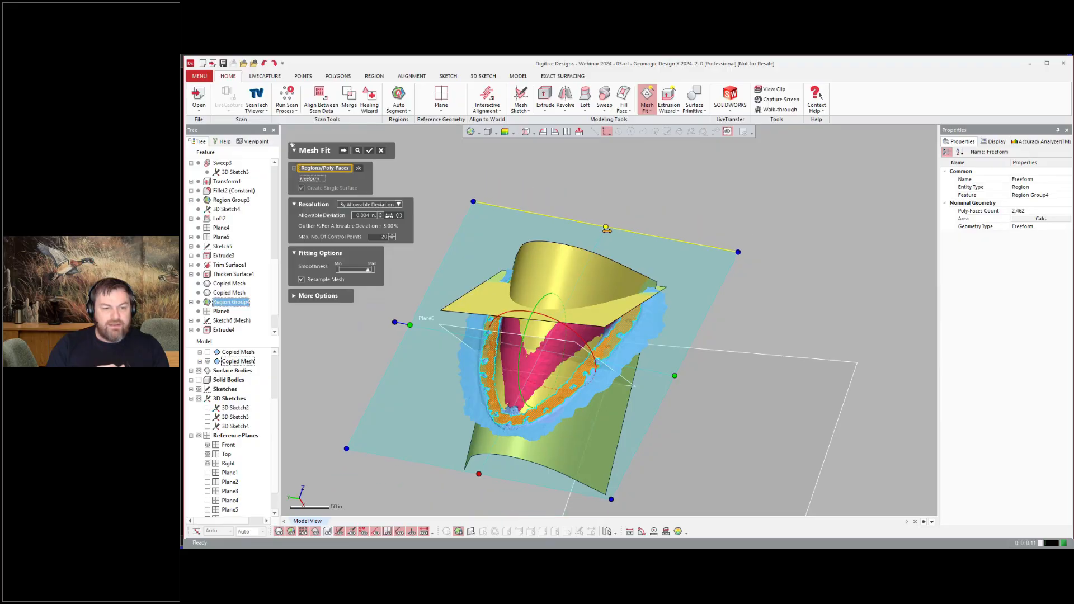
{"action": "left_click", "coordinate": [344, 154]}
{"action": "right_click_drag", "start_coordinate": [537, 324], "coordinate": [681, 291]}
{"action": "key", "text": "Return"}
{"action": "scroll", "coordinate": [681, 291], "scroll_direction": "down", "scroll_amount": 2}
{"action": "scroll", "coordinate": [680, 290], "scroll_direction": "up", "scroll_amount": 2}
Step: Create a reference plane by the View Direction method and set up a mesh sketch on it
{"action": "left_click", "coordinate": [441, 98]}
{"action": "left_click", "coordinate": [353, 179]}
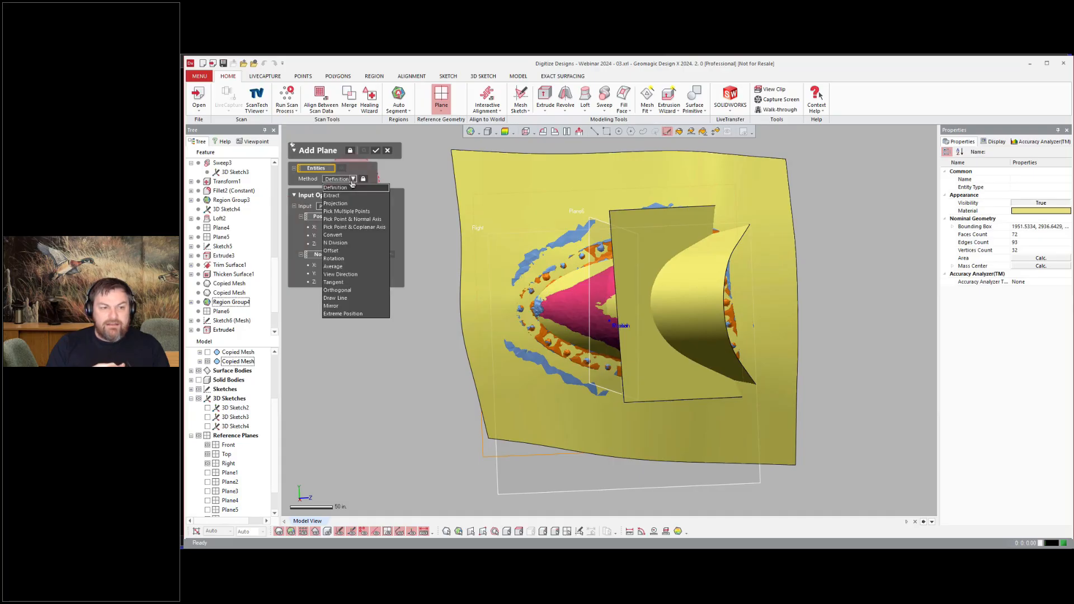
{"action": "left_click", "coordinate": [345, 275]}
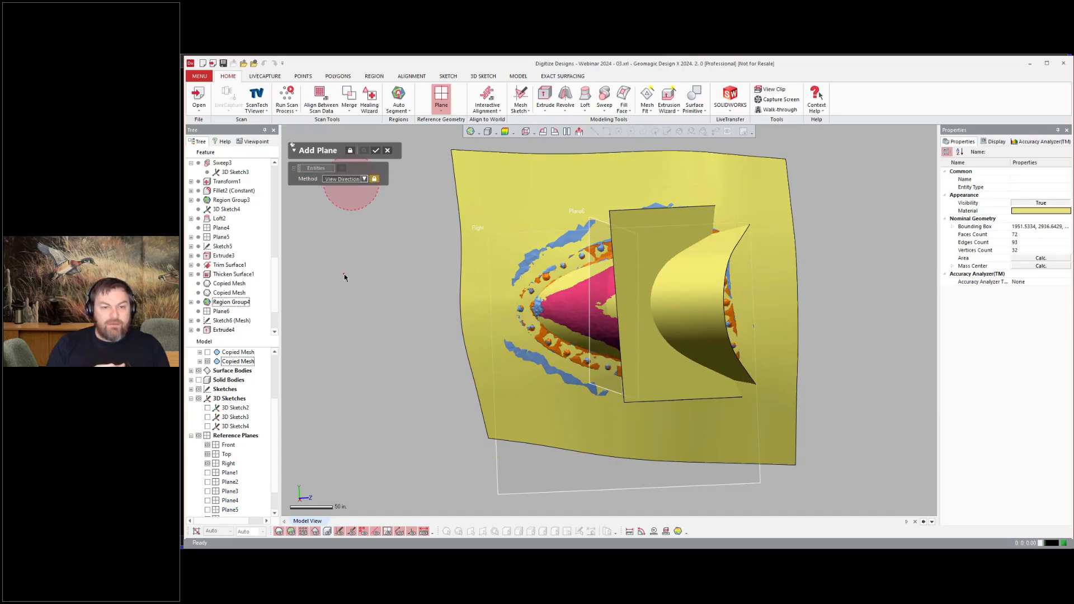
{"action": "left_click", "coordinate": [543, 170]}
{"action": "left_click", "coordinate": [376, 150]}
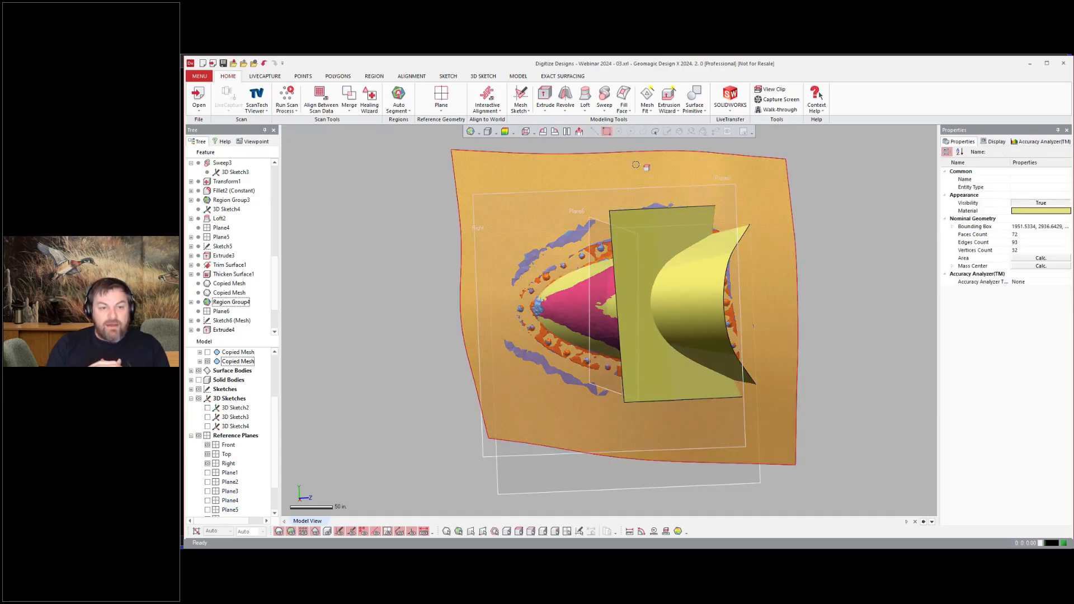
{"action": "key", "text": "ctrl+4"}
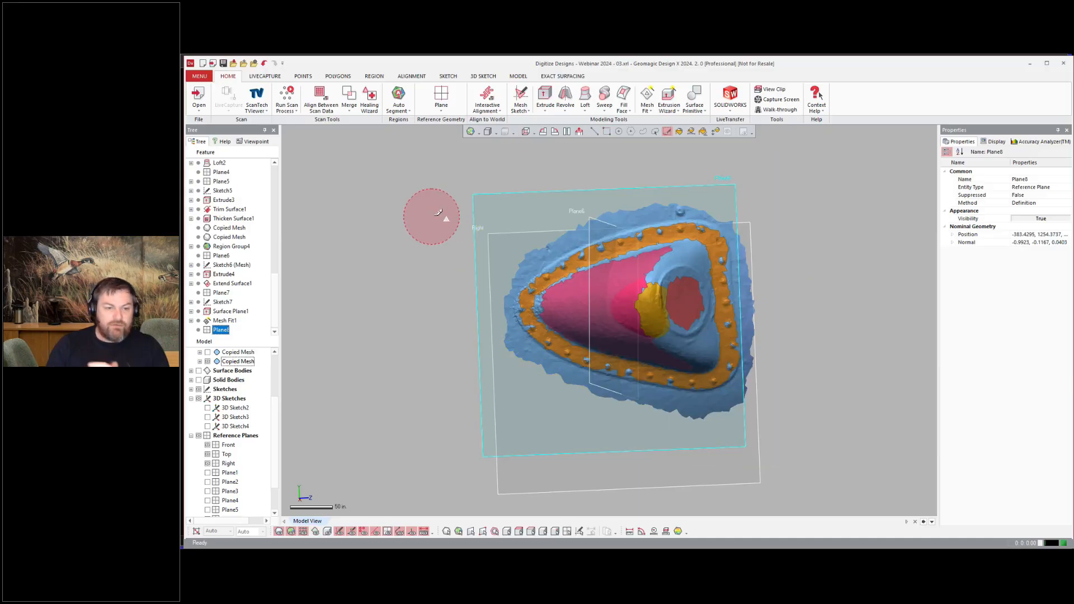
{"action": "left_click", "coordinate": [607, 132]}
{"action": "right_click", "coordinate": [412, 179]}
{"action": "left_click", "coordinate": [425, 165]}
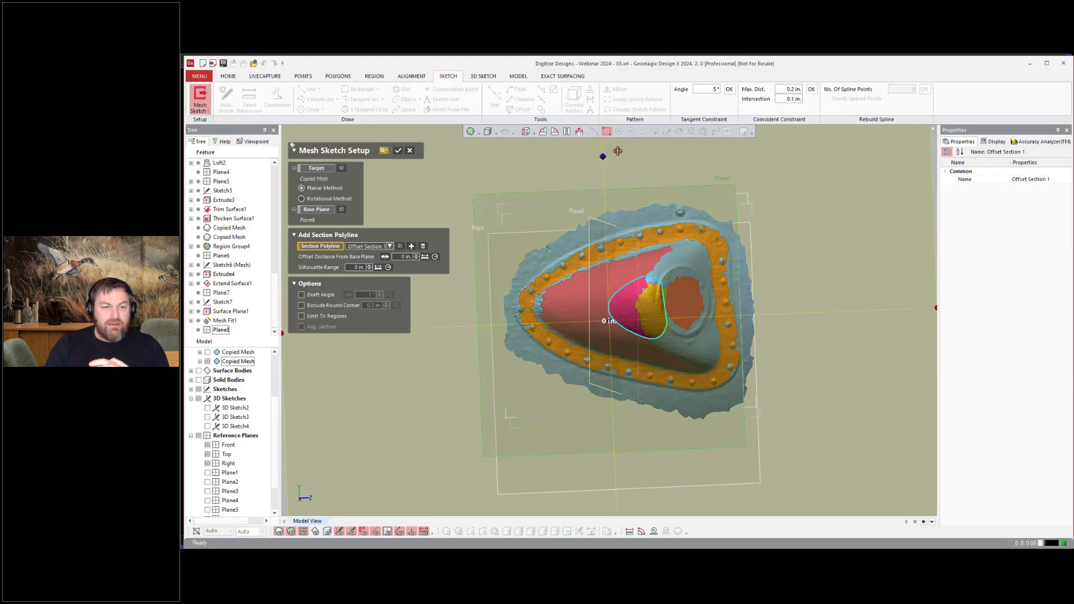
{"action": "left_click", "coordinate": [397, 151]}
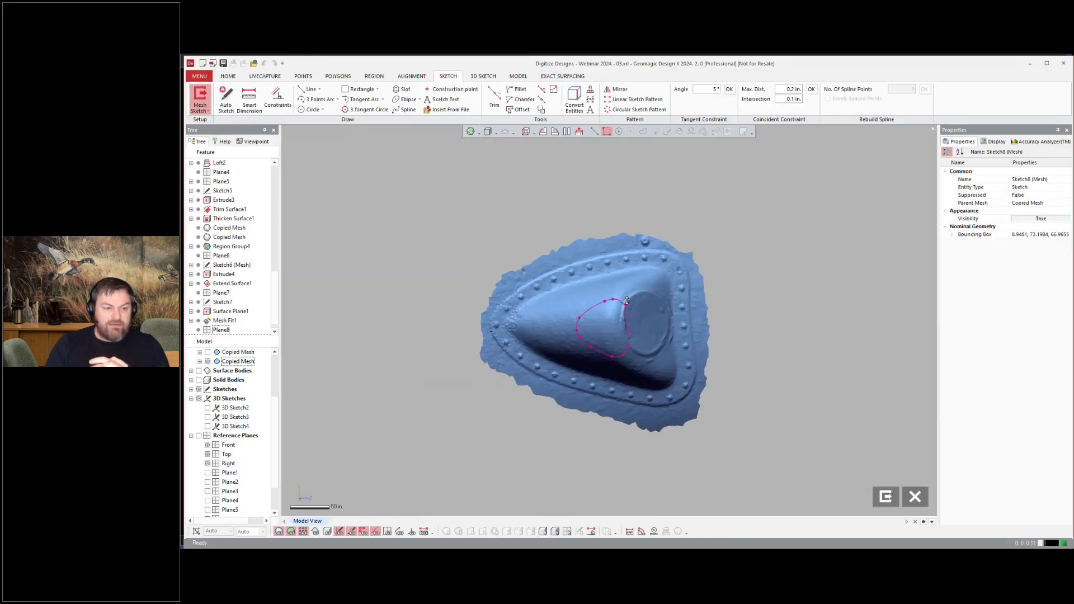
Step: Sketch the fairing's base outline with 3-point arcs, lines and a spline around the mesh boundary
{"action": "left_click", "coordinate": [404, 109]}
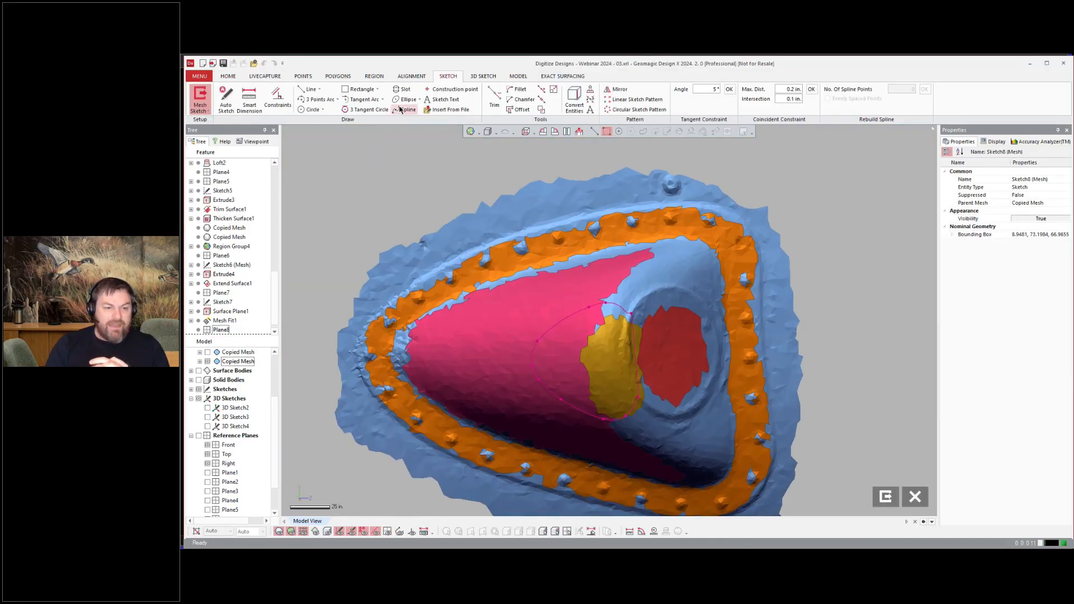
{"action": "left_click", "coordinate": [314, 100]}
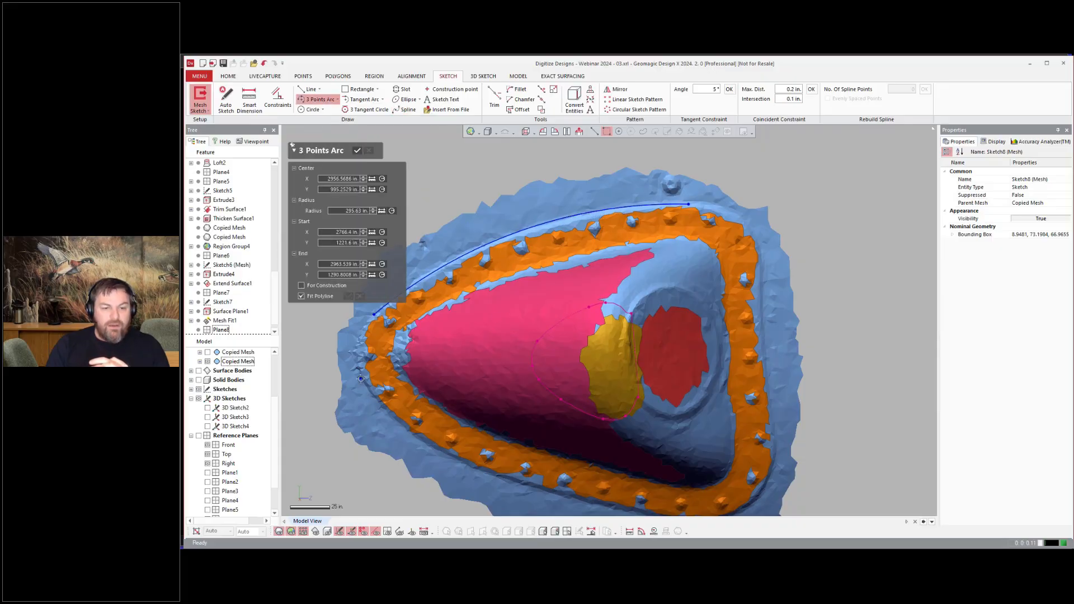
{"action": "scroll", "coordinate": [674, 362], "scroll_direction": "down", "scroll_amount": 2}
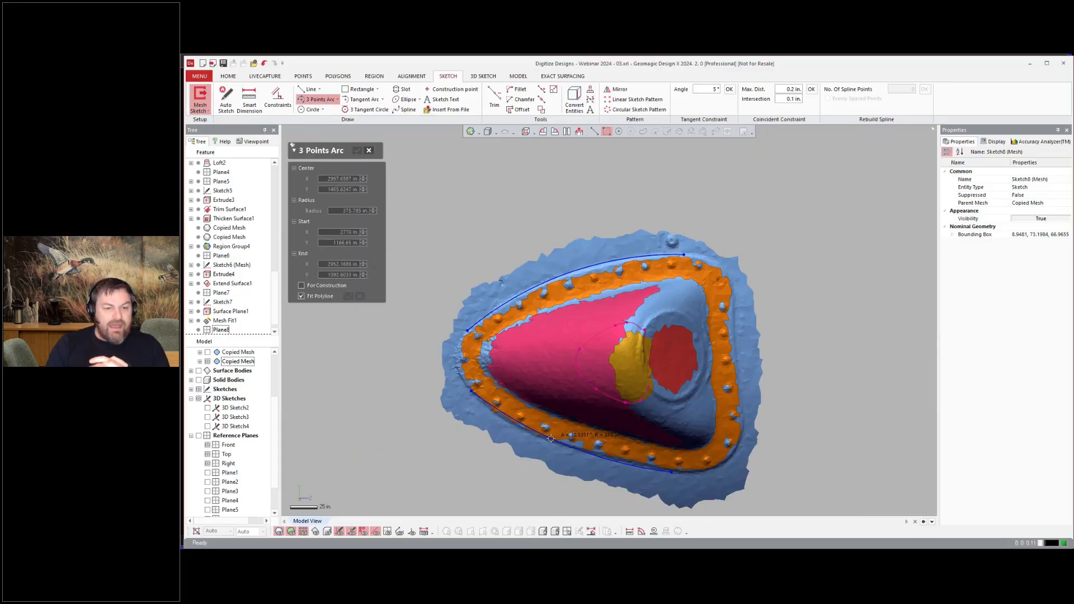
{"action": "left_click", "coordinate": [309, 90]}
{"action": "left_click", "coordinate": [319, 100]}
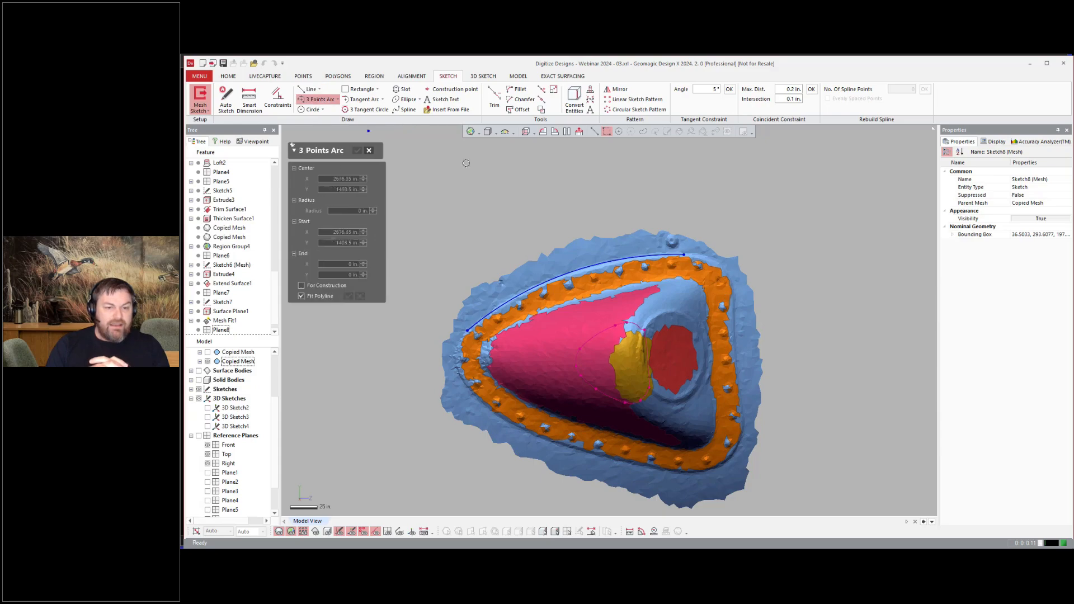
{"action": "left_click", "coordinate": [736, 381]}
{"action": "left_click", "coordinate": [404, 110]}
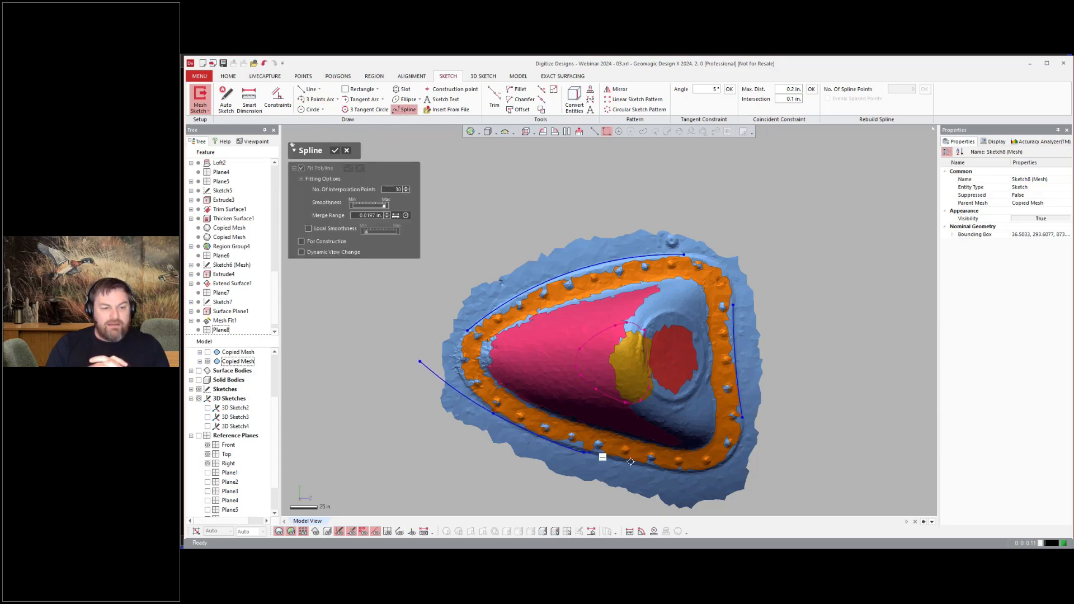
{"action": "double_click", "coordinate": [414, 356]}
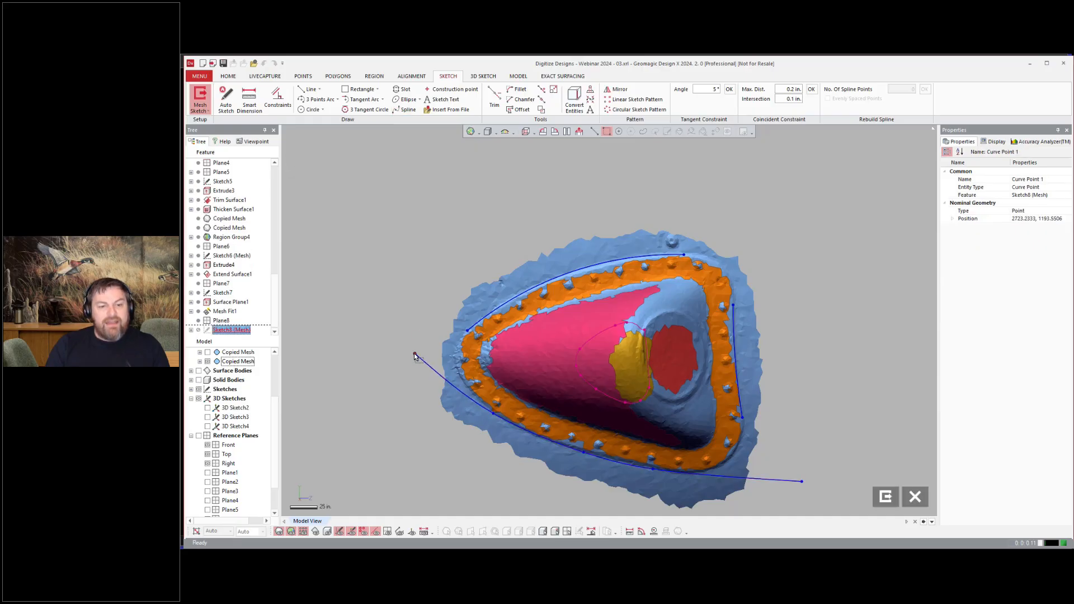
Step: Extend and corner-trim the outline's curves so its corners meet
{"action": "left_click", "coordinate": [541, 90]}
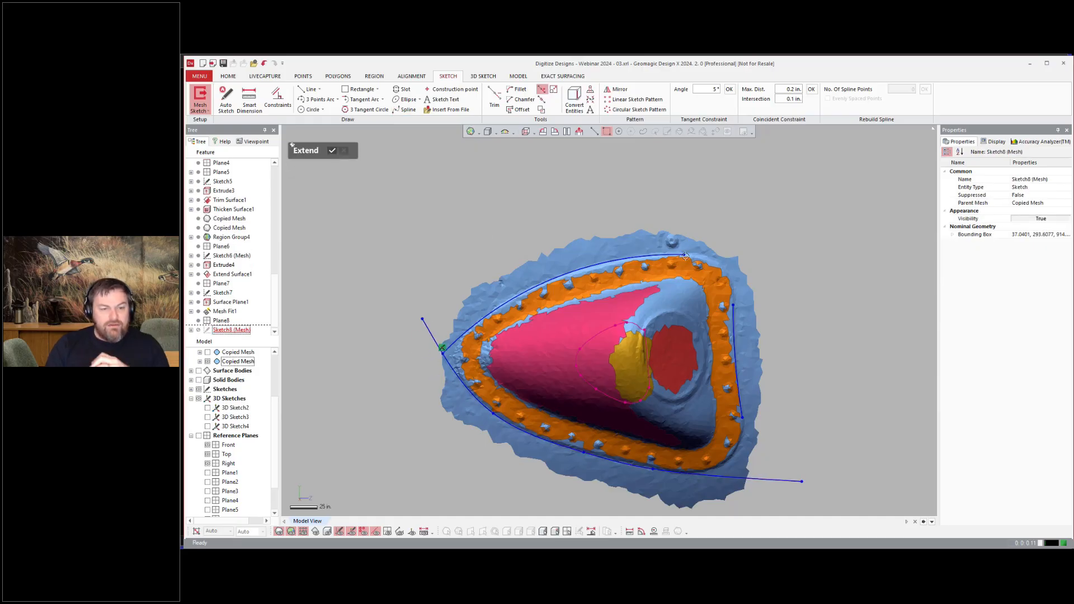
{"action": "left_click", "coordinate": [665, 255]}
{"action": "left_click", "coordinate": [734, 345]}
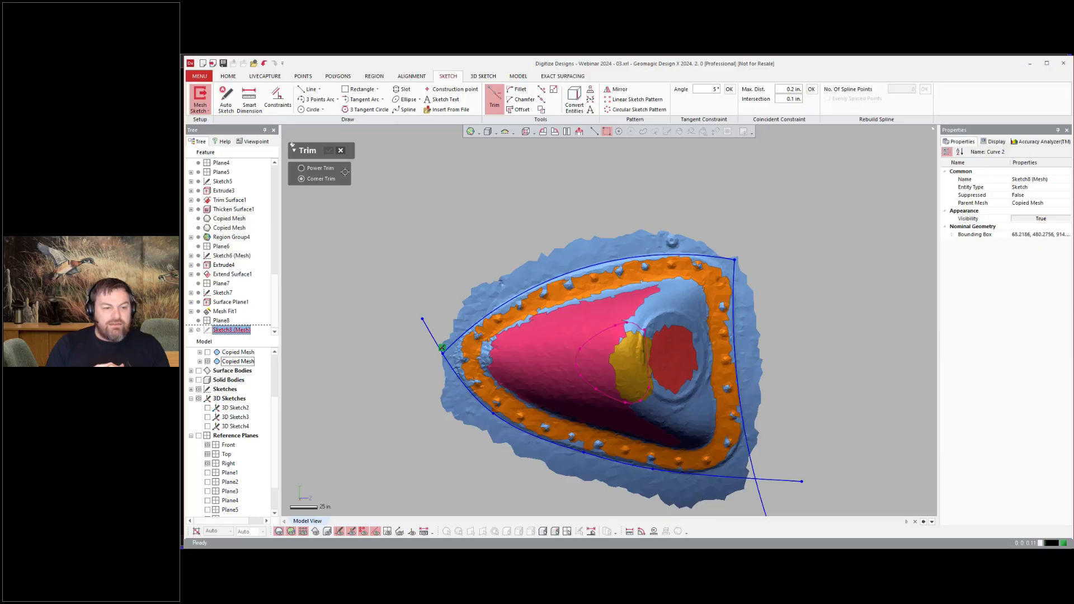
{"action": "left_click", "coordinate": [766, 486]}
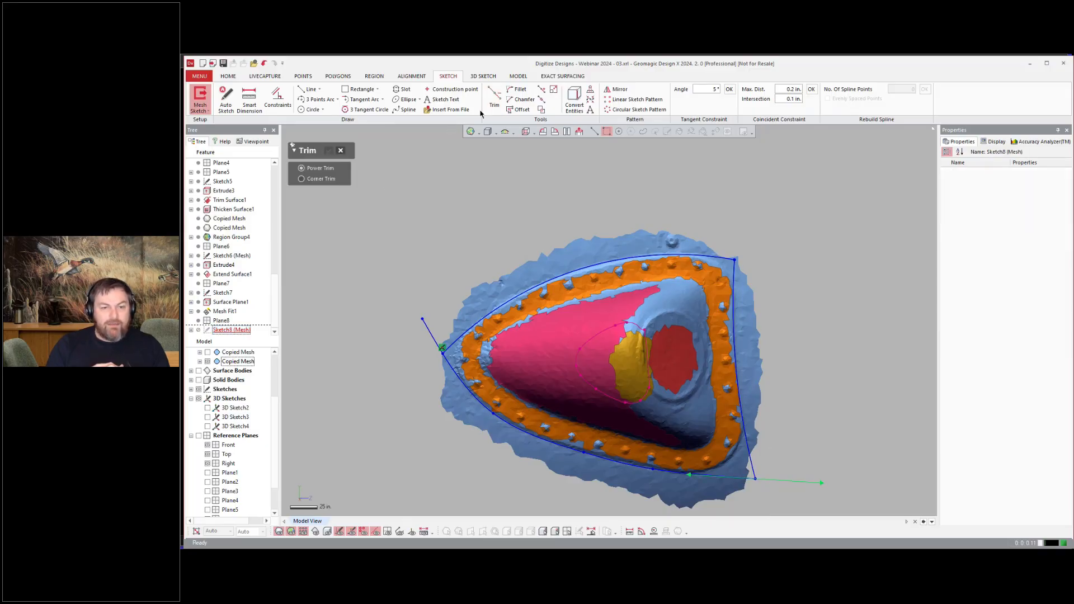
{"action": "key", "text": "Escape"}
Step: Fillet a corner of the sketched outline
{"action": "left_click", "coordinate": [517, 90]}
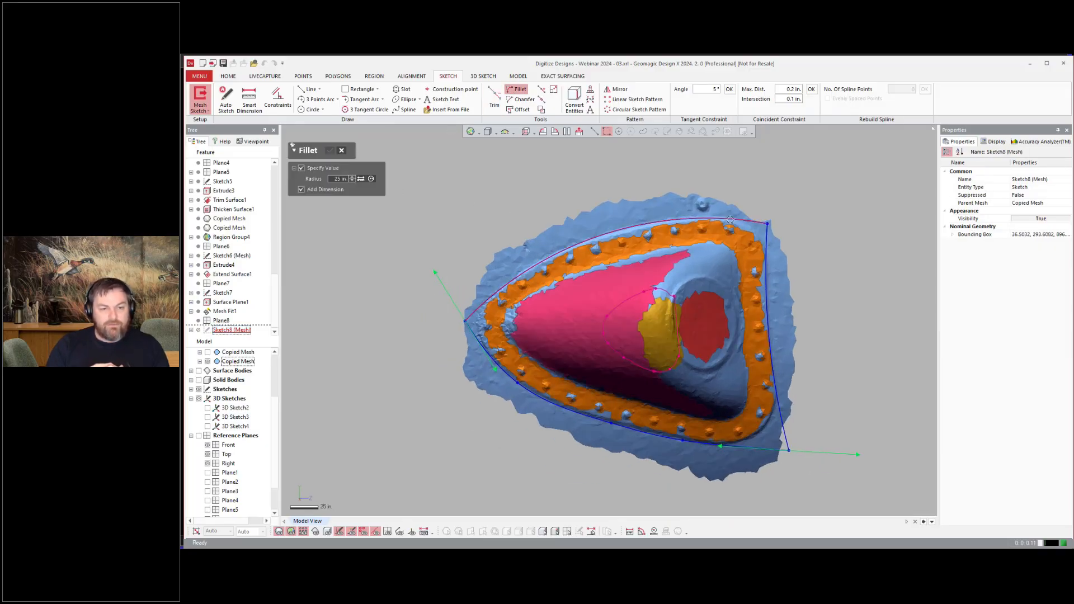
{"action": "left_click", "coordinate": [766, 248]}
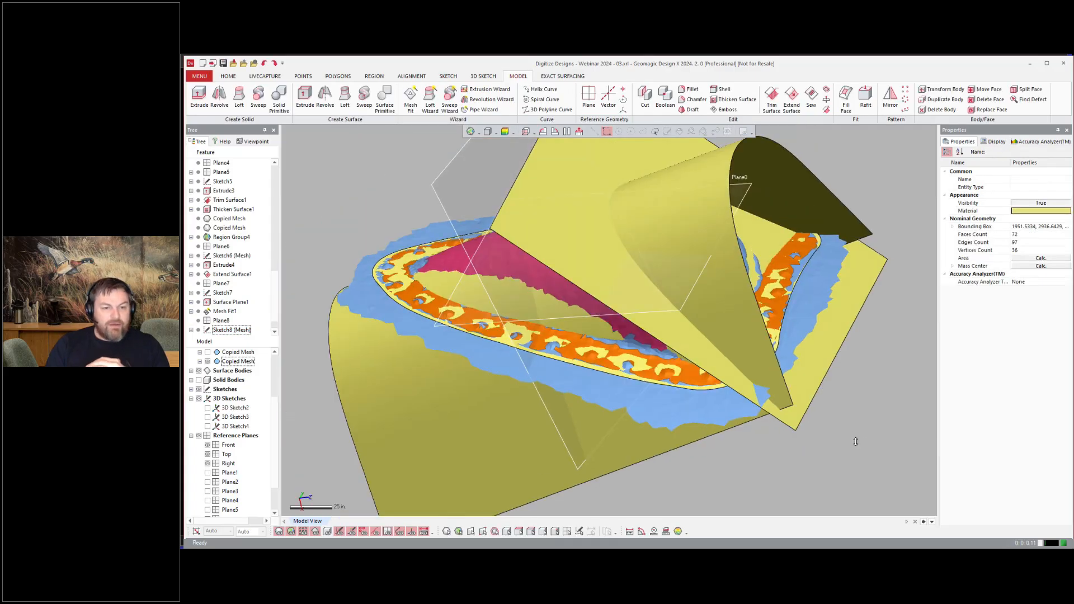
{"action": "right_click_drag", "start_coordinate": [855, 439], "coordinate": [828, 341]}
Step: Trim the plane surface and the arched extrusion against each other, keeping the fairing portions
{"action": "left_click", "coordinate": [771, 98]}
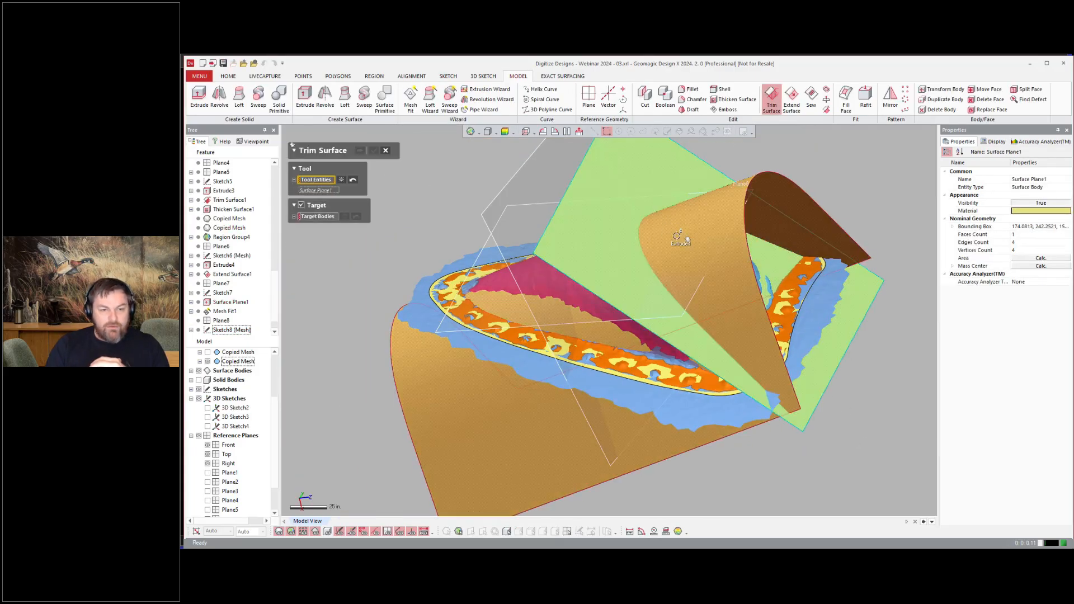
{"action": "left_click", "coordinate": [302, 211]}
{"action": "left_click", "coordinate": [359, 150]}
{"action": "left_click", "coordinate": [520, 417]}
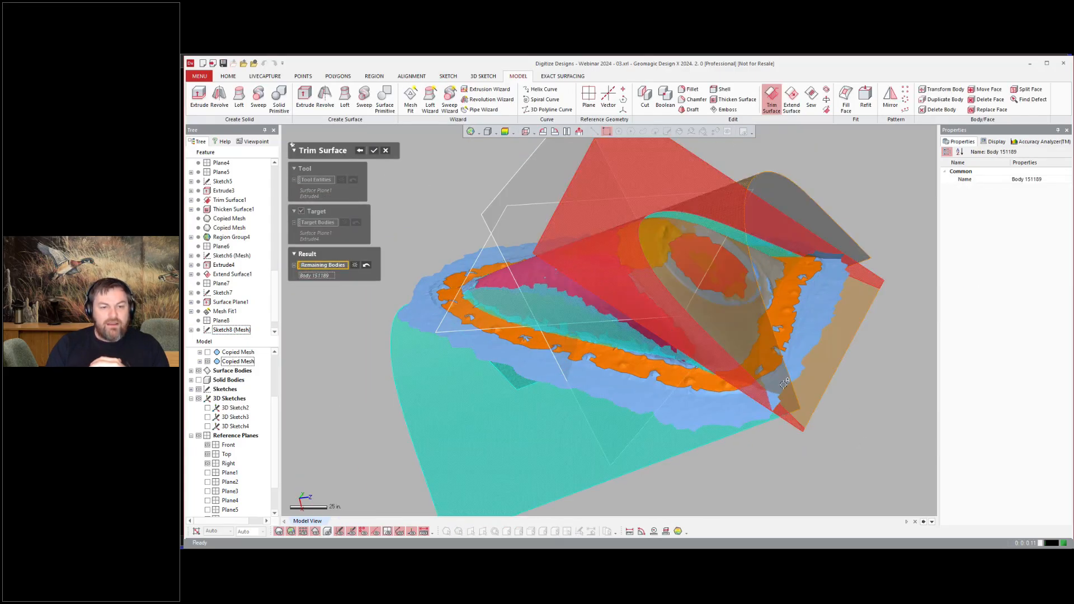
{"action": "left_click", "coordinate": [827, 355]}
{"action": "left_click", "coordinate": [377, 150]}
Step: Fillet the edge between the trimmed surfaces using a radius estimated from the mesh, about 26.84 in
{"action": "left_click", "coordinate": [691, 89]}
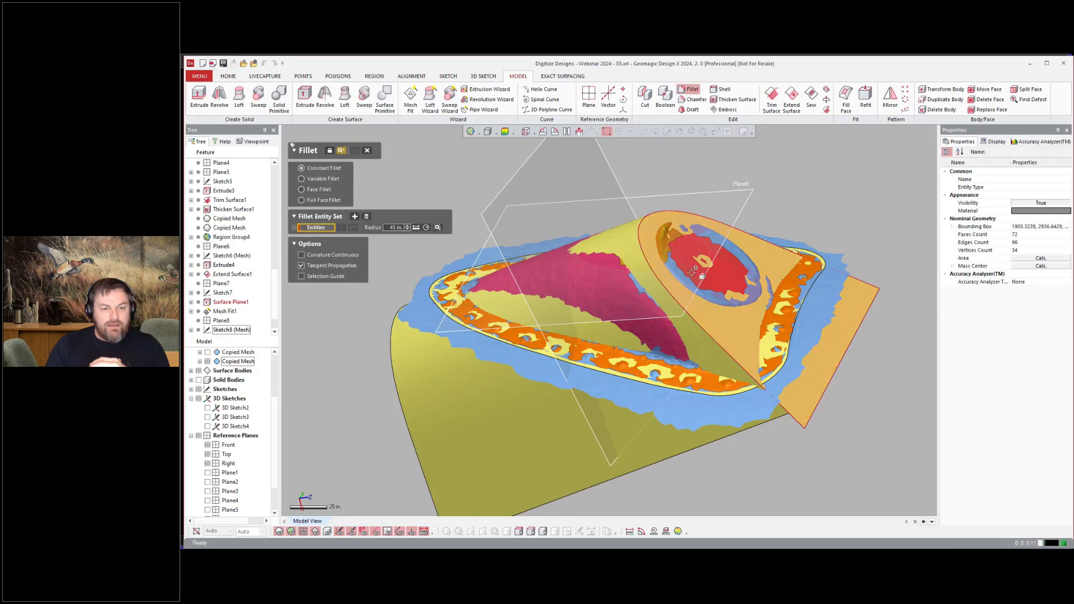
{"action": "left_click", "coordinate": [698, 324]}
{"action": "left_click", "coordinate": [437, 229]}
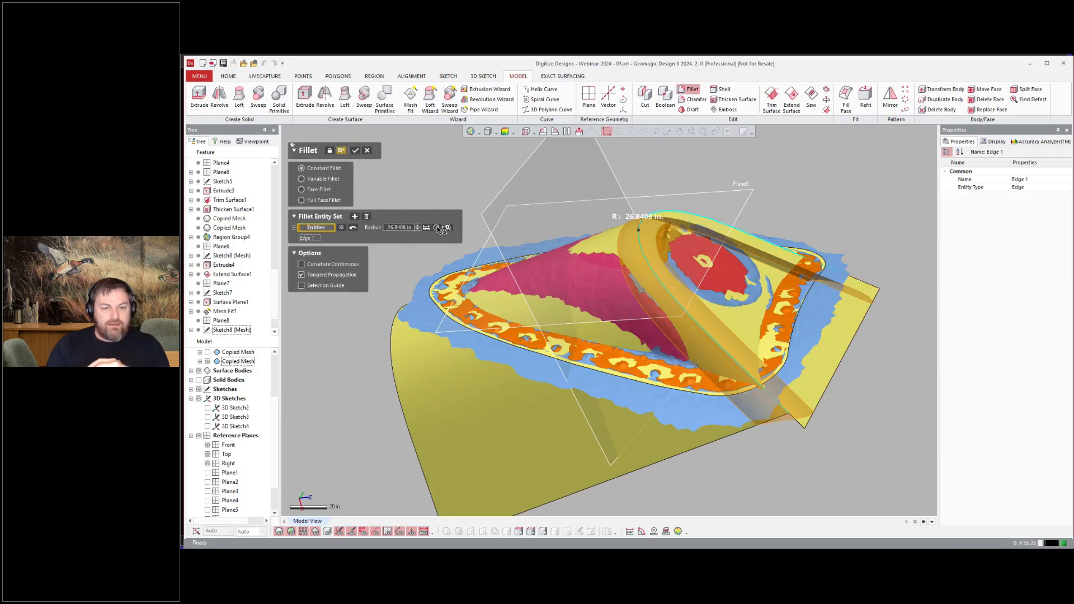
{"action": "left_click", "coordinate": [355, 150]}
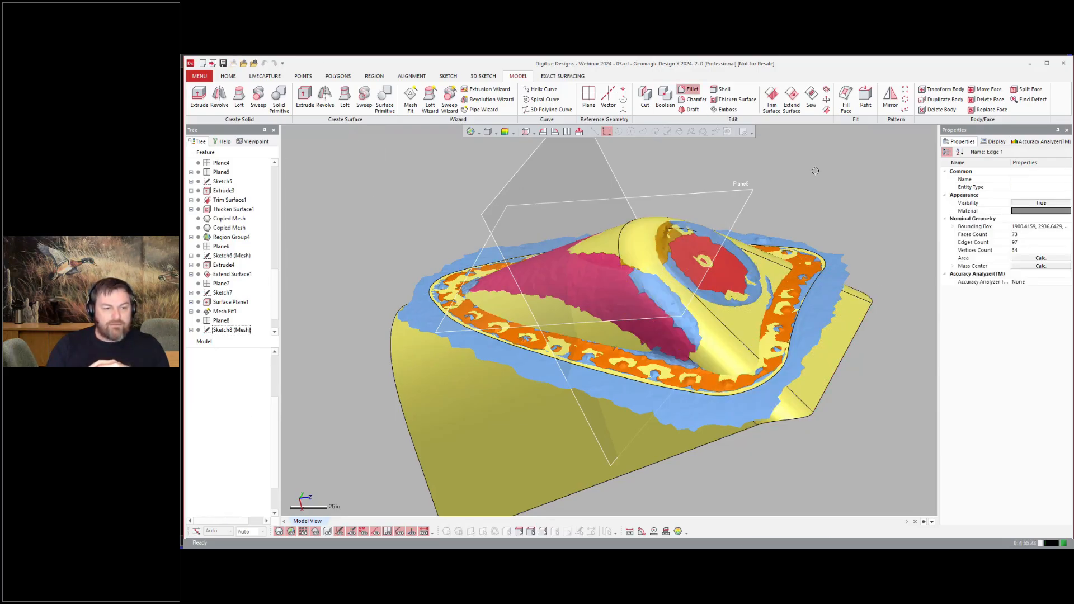
Step: Trim the filleted surface and the mesh-fit surface against each other, keeping the fairing body
{"action": "left_click", "coordinate": [771, 97]}
{"action": "left_click", "coordinate": [532, 353]}
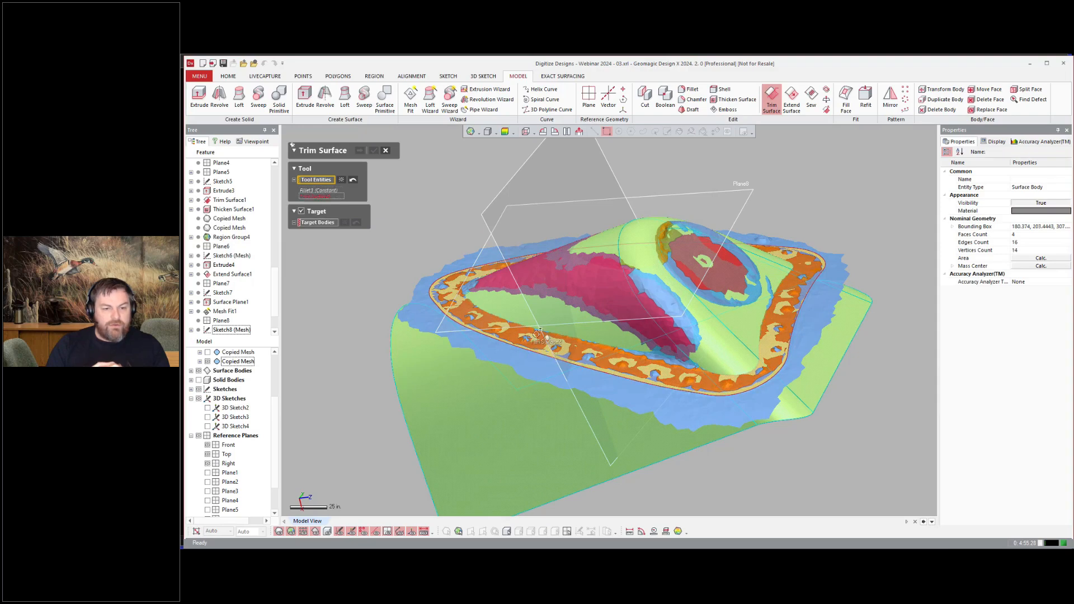
{"action": "left_click", "coordinate": [360, 151]}
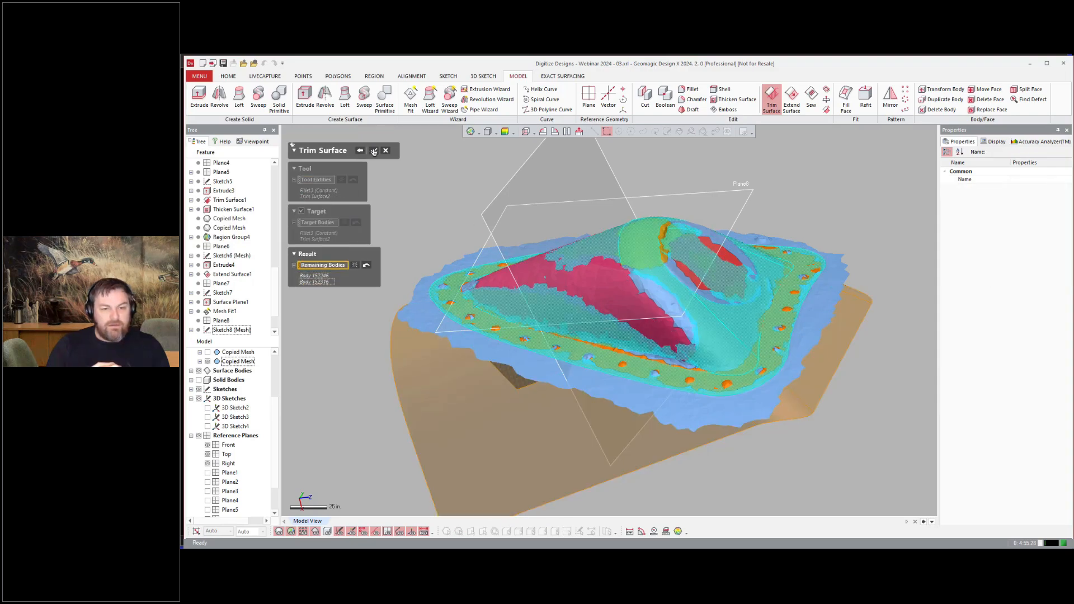
{"action": "left_click", "coordinate": [374, 150]}
Step: Fillet the fairing's outer boundary edge with a mesh-estimated radius of about 26 in
{"action": "left_click", "coordinate": [847, 95]}
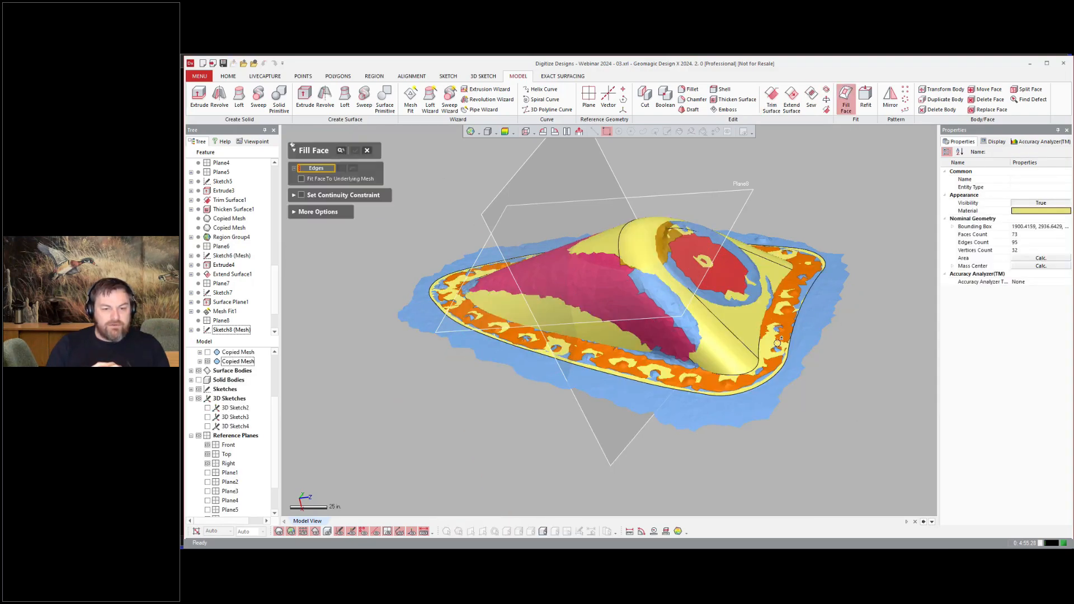
{"action": "left_click", "coordinate": [365, 153]}
{"action": "left_click", "coordinate": [693, 90]}
{"action": "left_click", "coordinate": [775, 343]}
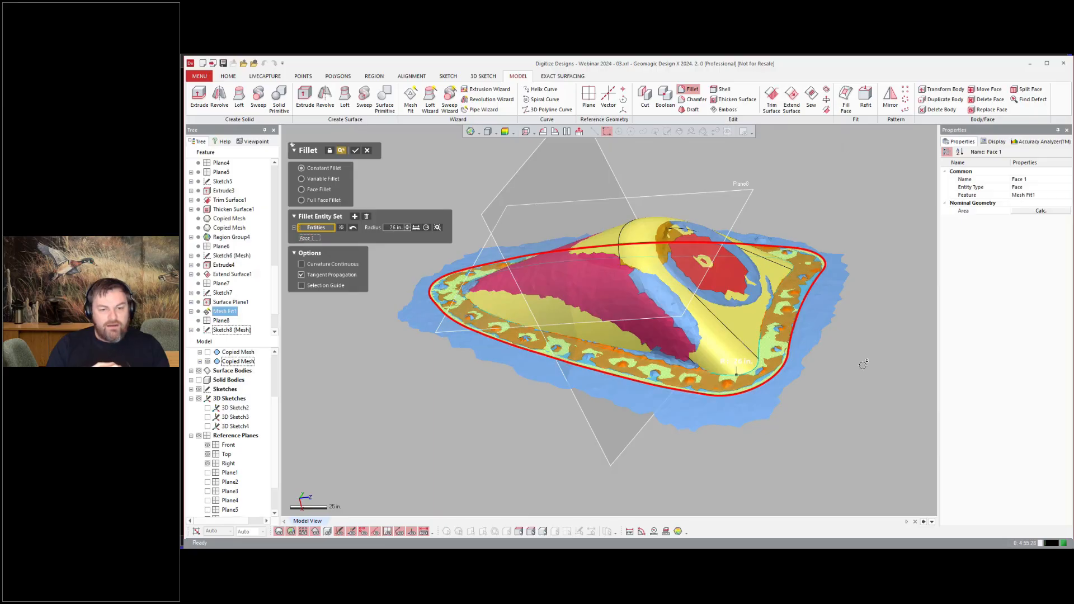
{"action": "left_click", "coordinate": [437, 228]}
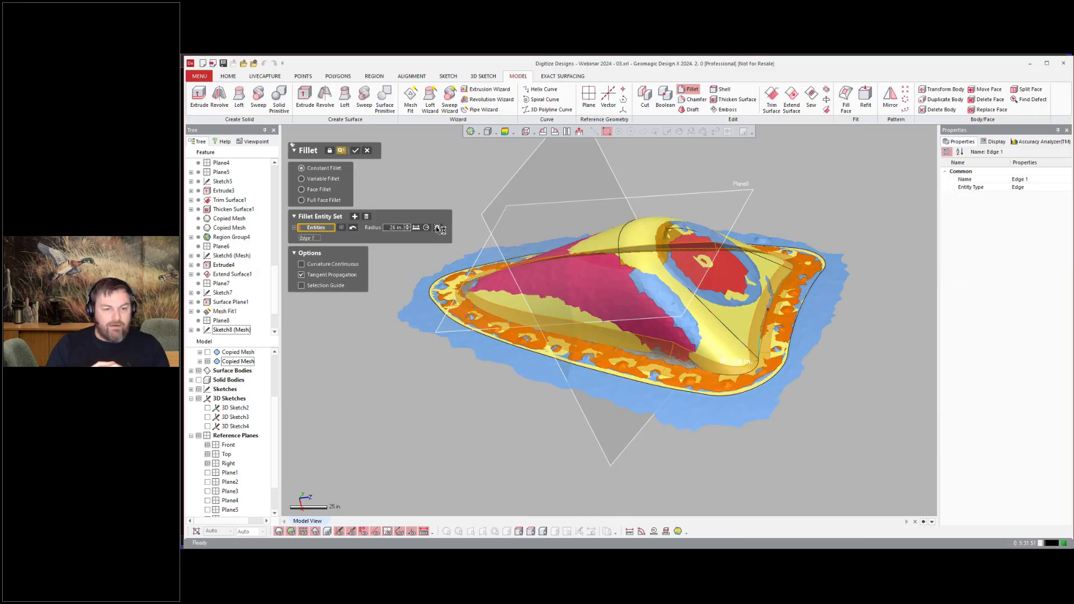
{"action": "left_click", "coordinate": [357, 151]}
Step: Thicken the fairing surface body into a solid
{"action": "right_click_drag", "start_coordinate": [853, 378], "coordinate": [893, 126]}
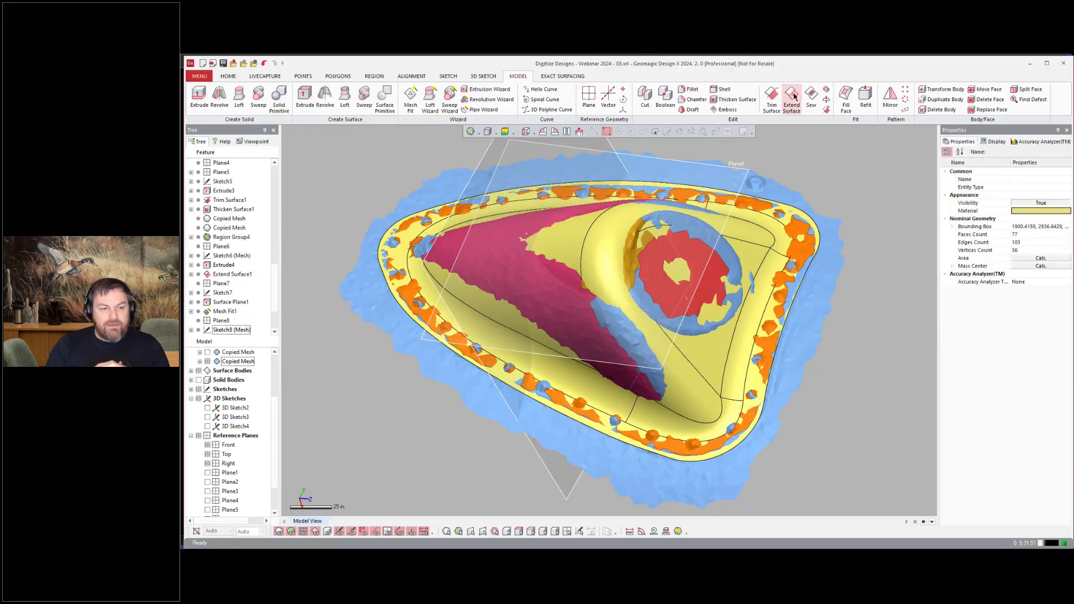
{"action": "left_click", "coordinate": [737, 99]}
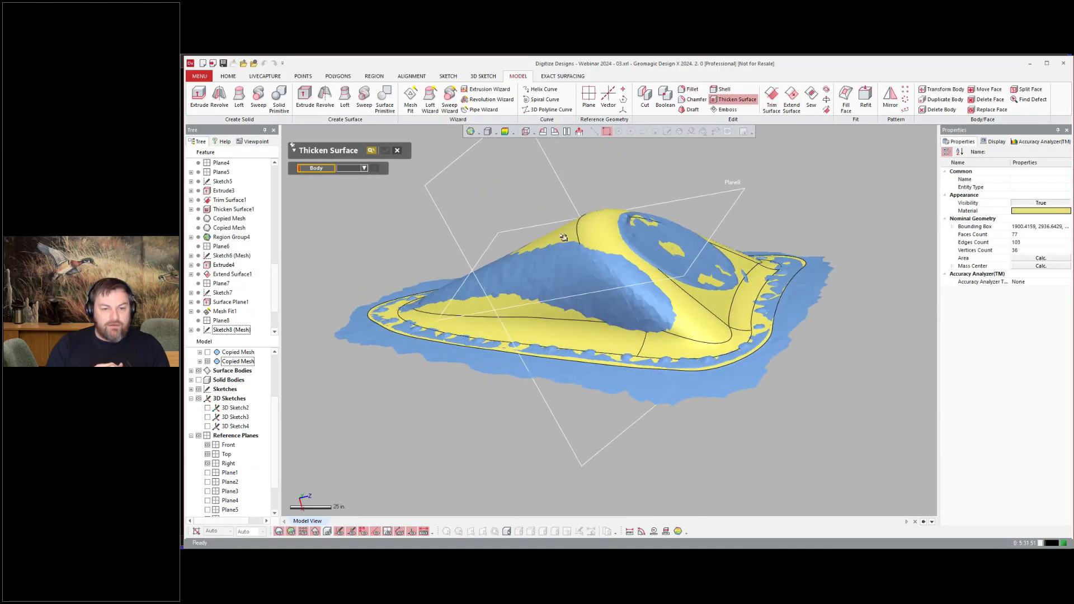
{"action": "left_click", "coordinate": [319, 217]}
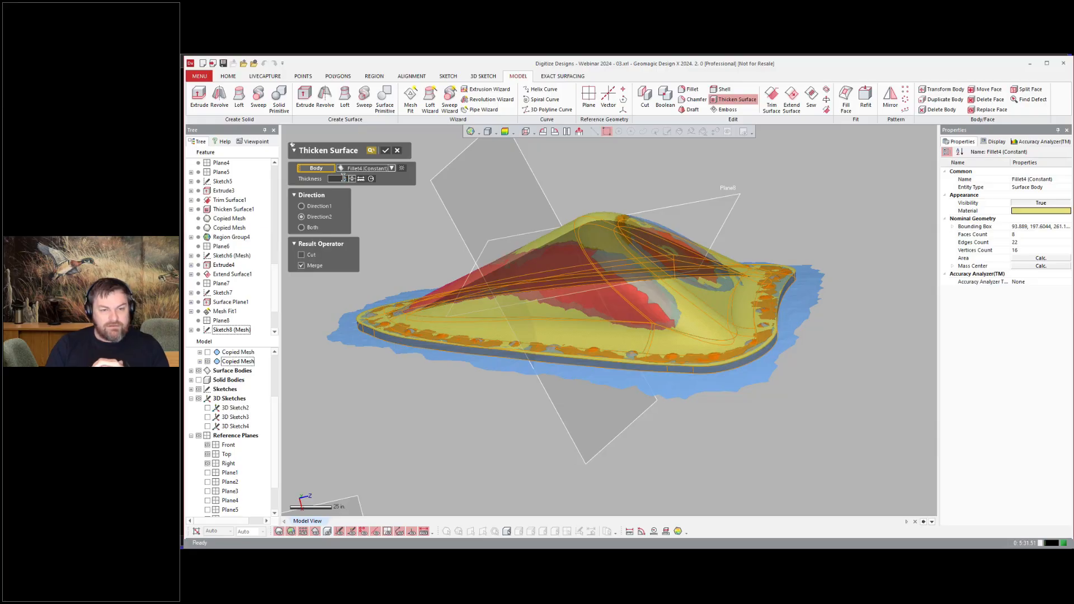
{"action": "left_click", "coordinate": [386, 149]}
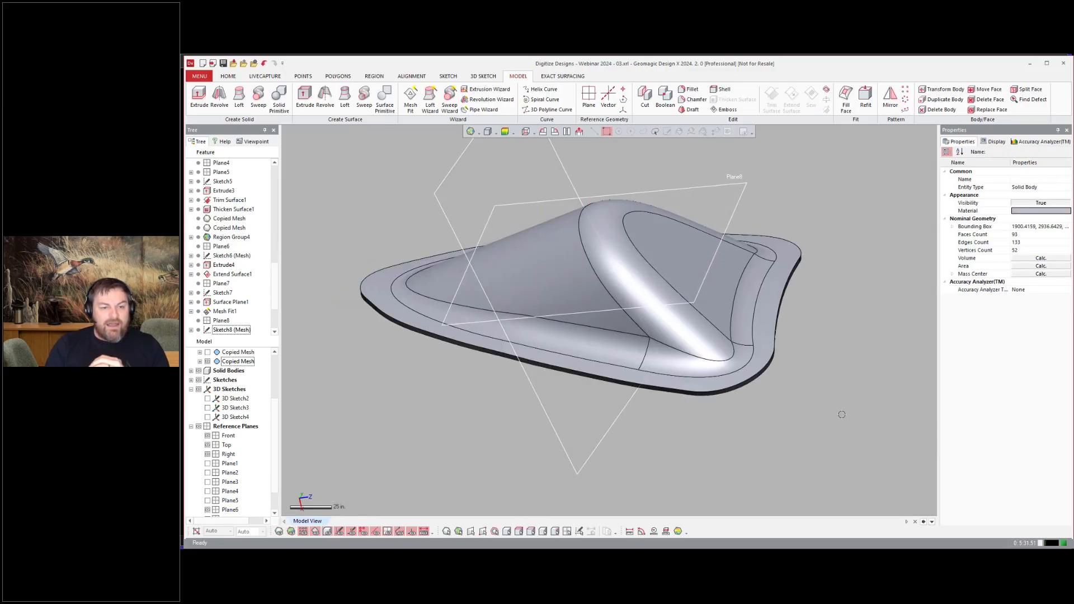
{"action": "scroll", "coordinate": [678, 324], "scroll_direction": "down", "scroll_amount": 3}
{"action": "right_click_drag", "start_coordinate": [842, 414], "coordinate": [643, 320]}
{"action": "scroll", "coordinate": [214, 374], "scroll_direction": "up", "scroll_amount": 3}
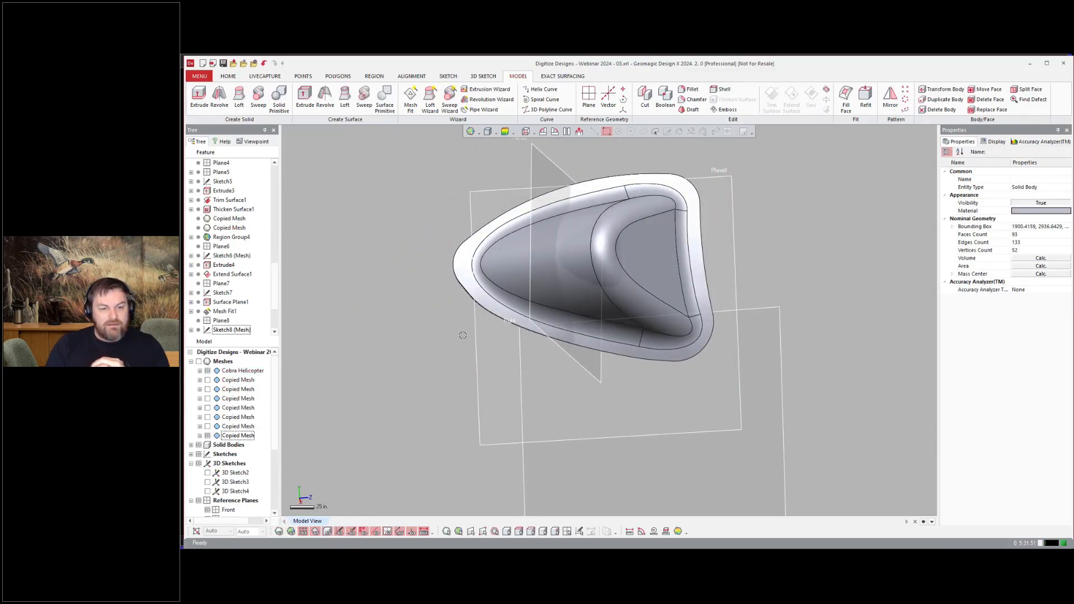
Step: Show the helicopter scan and separate the engine cowling side panel region into its own copied mesh
{"action": "right_click_drag", "start_coordinate": [462, 335], "coordinate": [458, 381]}
{"action": "left_click", "coordinate": [199, 362]}
{"action": "scroll", "coordinate": [643, 333], "scroll_direction": "down", "scroll_amount": 3}
{"action": "right_click_drag", "start_coordinate": [643, 333], "coordinate": [731, 306]}
{"action": "scroll", "coordinate": [710, 302], "scroll_direction": "down", "scroll_amount": 3}
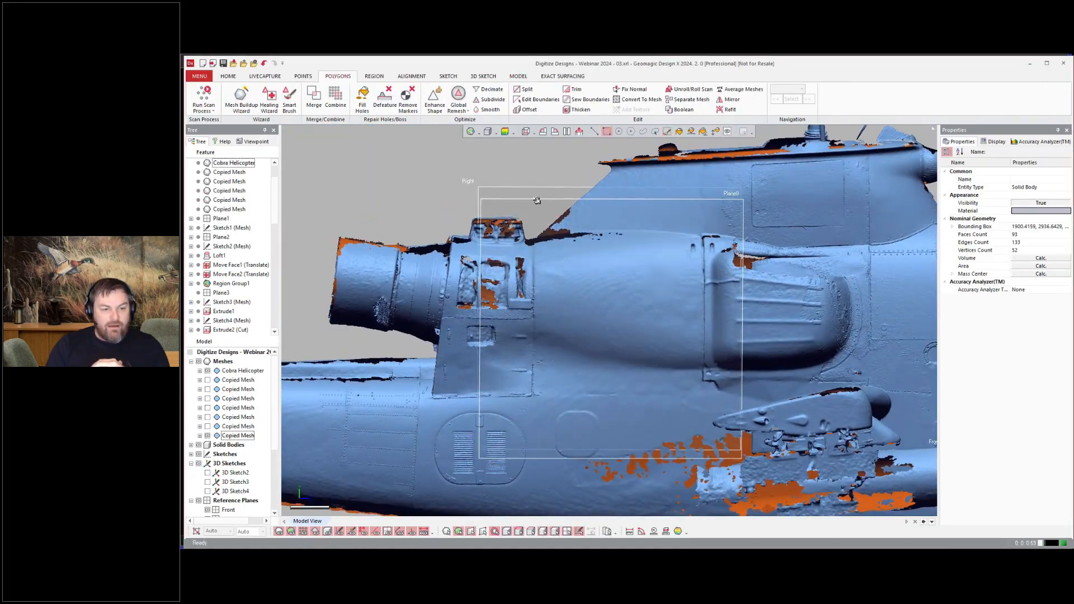
{"action": "left_click_drag", "start_coordinate": [524, 204], "coordinate": [719, 412]}
{"action": "right_click_drag", "start_coordinate": [417, 204], "coordinate": [433, 203]}
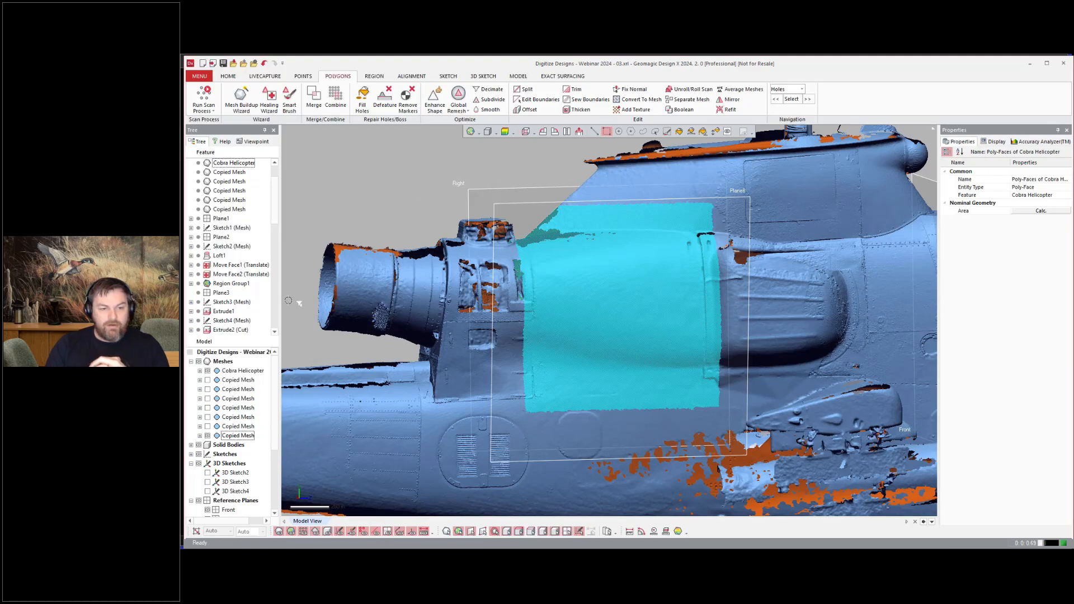
{"action": "left_click", "coordinate": [243, 373]}
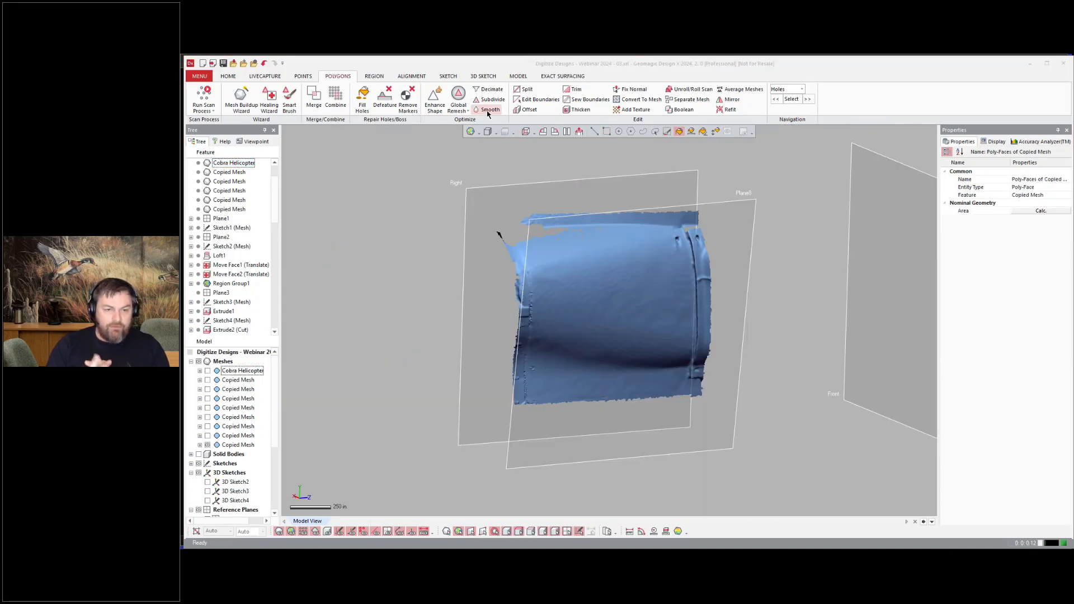
Step: Smooth the separated cowling panel mesh
{"action": "left_click", "coordinate": [488, 109]}
{"action": "right_click_drag", "start_coordinate": [392, 214], "coordinate": [375, 215]}
{"action": "left_click", "coordinate": [355, 150]}
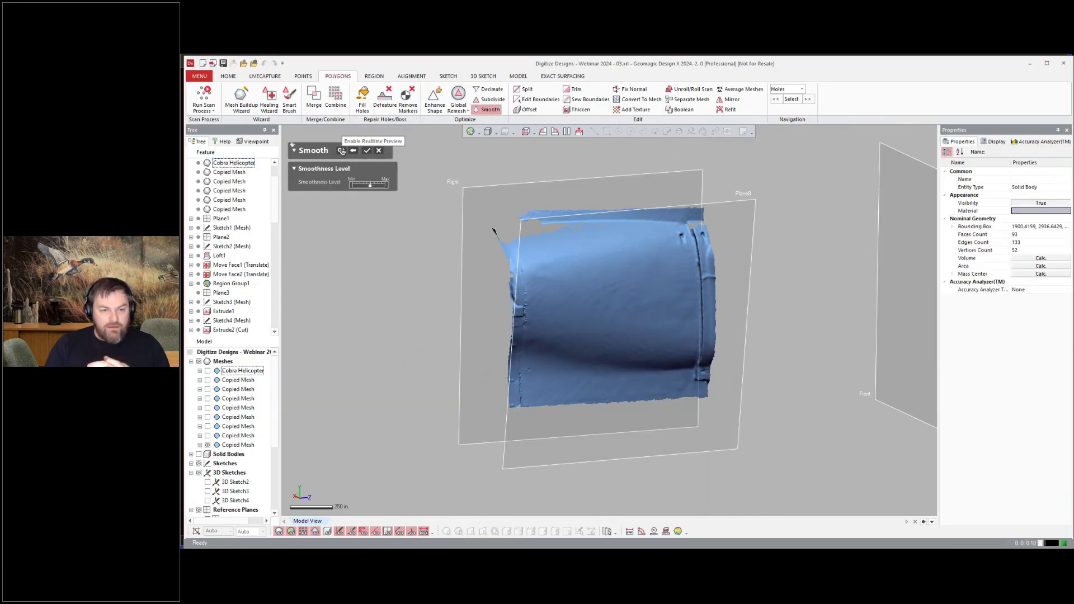
{"action": "right_click_drag", "start_coordinate": [774, 232], "coordinate": [761, 236]}
{"action": "scroll", "coordinate": [761, 236], "scroll_direction": "up", "scroll_amount": 3}
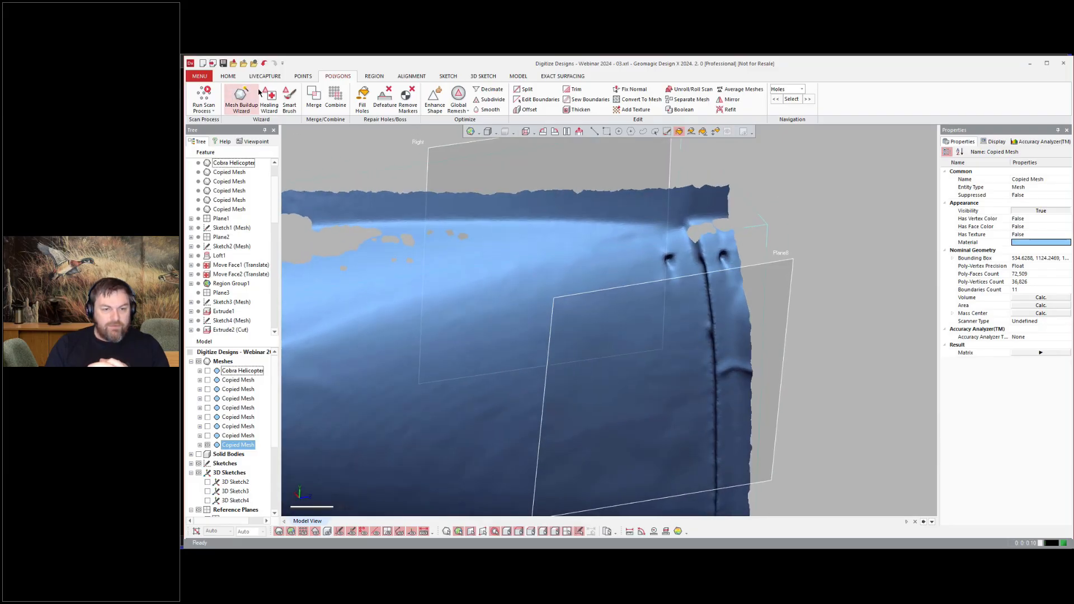
Step: Defeature the small bump near the panel's right seam
{"action": "left_click", "coordinate": [385, 98]}
{"action": "scroll", "coordinate": [673, 254], "scroll_direction": "up", "scroll_amount": 3}
{"action": "left_click_drag", "start_coordinate": [673, 273], "coordinate": [672, 257]}
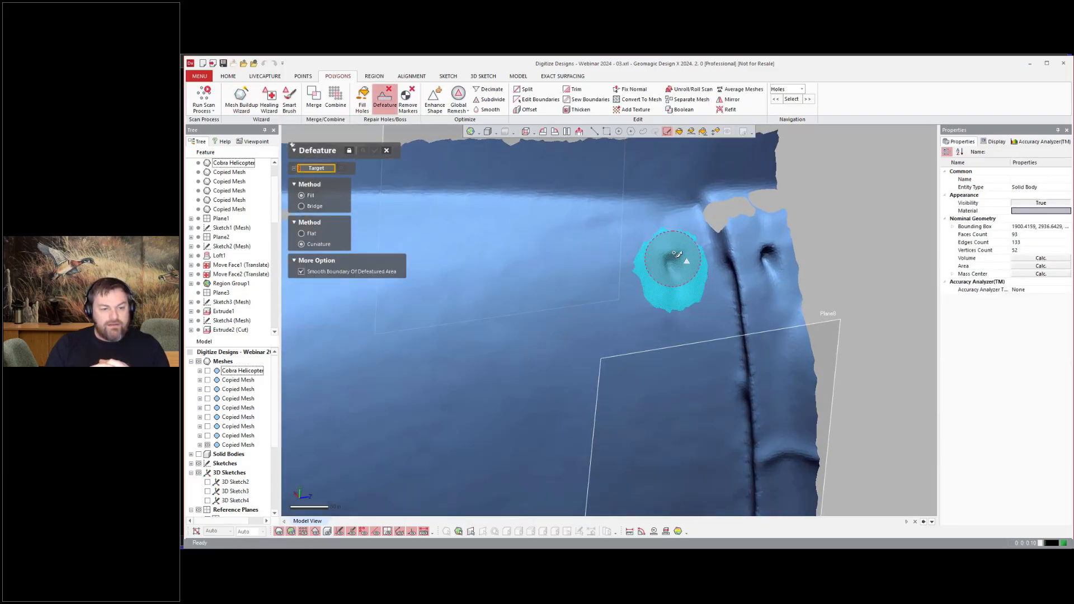
{"action": "left_click", "coordinate": [375, 151]}
Step: Smooth out remaining rough spots on the panel mesh with the Smart Brush
{"action": "scroll", "coordinate": [905, 281], "scroll_direction": "down", "scroll_amount": 4}
{"action": "scroll", "coordinate": [495, 179], "scroll_direction": "down", "scroll_amount": 2}
{"action": "right_click_drag", "start_coordinate": [732, 392], "coordinate": [702, 299]}
{"action": "scroll", "coordinate": [474, 391], "scroll_direction": "up", "scroll_amount": 4}
{"action": "left_click", "coordinate": [289, 100]}
{"action": "left_click_drag", "start_coordinate": [479, 396], "coordinate": [482, 414]}
{"action": "scroll", "coordinate": [522, 336], "scroll_direction": "down", "scroll_amount": 5}
{"action": "left_click", "coordinate": [358, 151]}
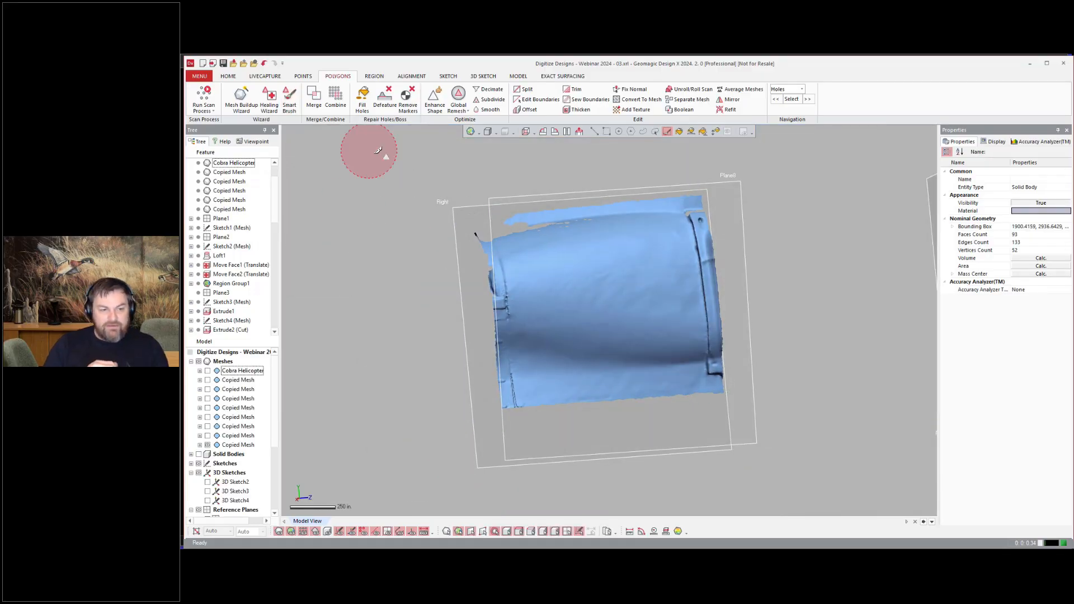
Step: Start a 3D mesh sketch and draw a spline on the mesh along the panel's left edge
{"action": "right_click_drag", "start_coordinate": [557, 276], "coordinate": [539, 269]}
{"action": "scroll", "coordinate": [504, 274], "scroll_direction": "up", "scroll_amount": 4}
{"action": "left_click", "coordinate": [226, 98]}
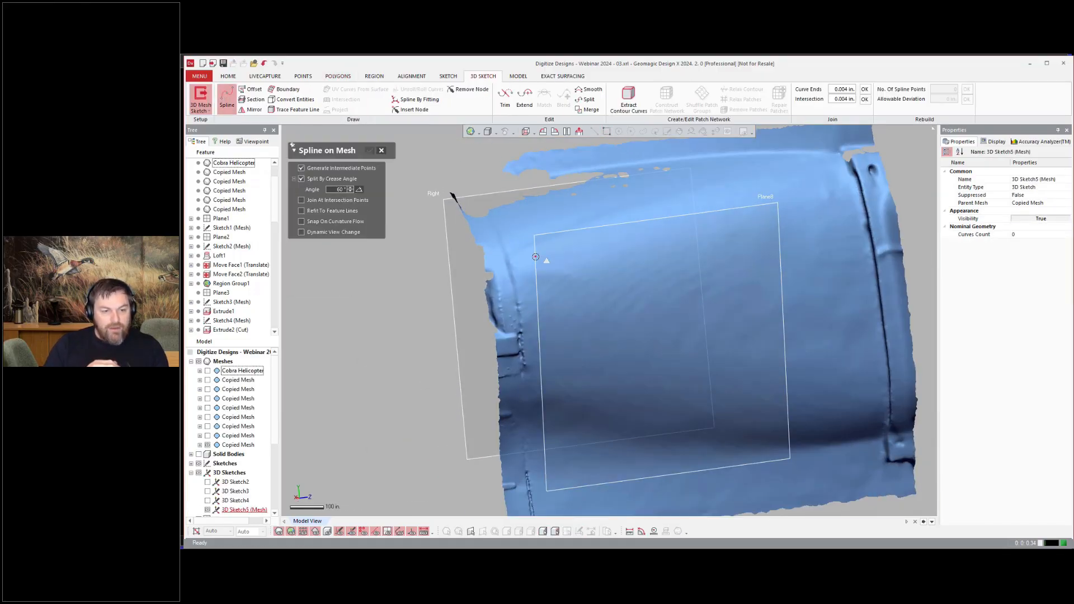
{"action": "scroll", "coordinate": [479, 281], "scroll_direction": "up", "scroll_amount": 6}
{"action": "left_click", "coordinate": [479, 280]}
{"action": "left_click", "coordinate": [510, 408]}
{"action": "scroll", "coordinate": [564, 450], "scroll_direction": "down", "scroll_amount": 5}
{"action": "right_click_drag", "start_coordinate": [564, 451], "coordinate": [558, 283], "text": "ctrl"}
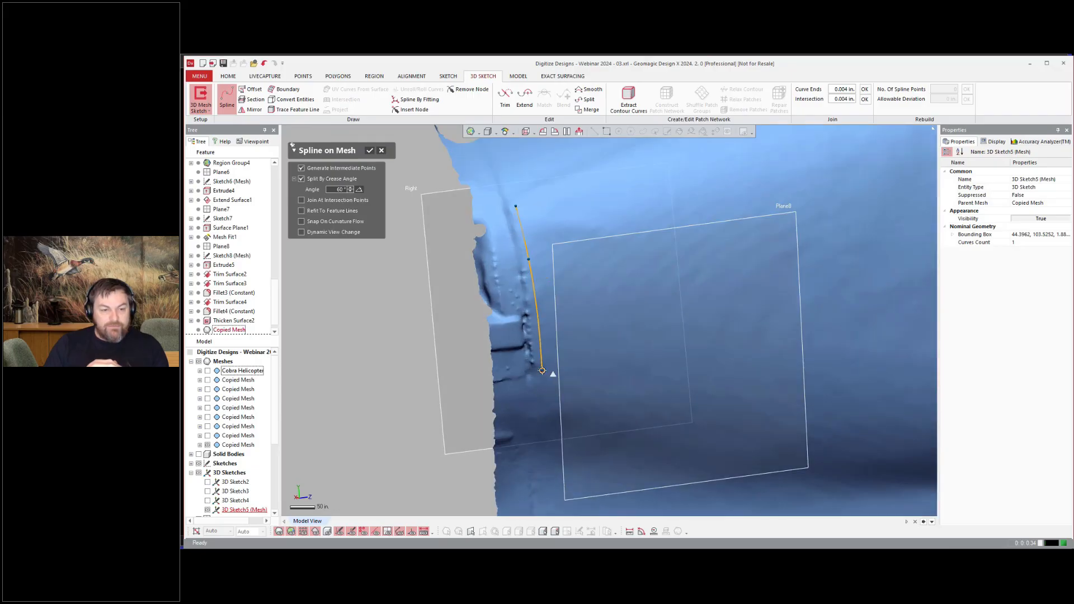
{"action": "left_click", "coordinate": [551, 376]}
{"action": "right_click_drag", "start_coordinate": [561, 334], "coordinate": [558, 163], "text": "ctrl"}
{"action": "left_click", "coordinate": [546, 292]}
{"action": "double_click", "coordinate": [563, 464]}
Step: Draw splines on the mesh along the panel's bottom, right and top edges and across its middle
{"action": "scroll", "coordinate": [560, 357], "scroll_direction": "down", "scroll_amount": 5}
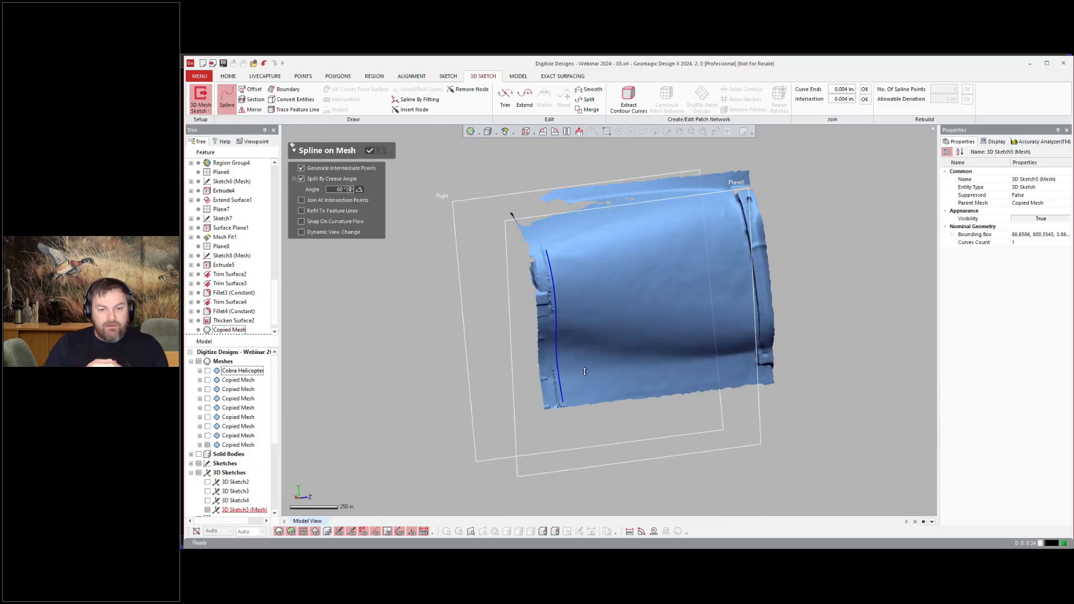
{"action": "scroll", "coordinate": [561, 356], "scroll_direction": "up", "scroll_amount": 2}
{"action": "left_click", "coordinate": [551, 412]}
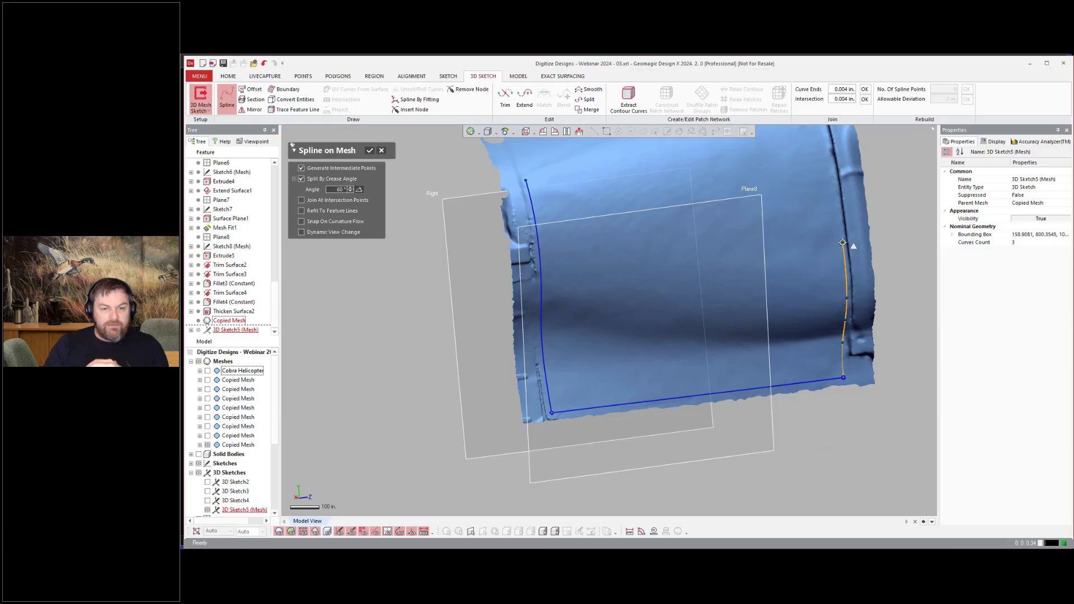
{"action": "left_click", "coordinate": [842, 243]}
{"action": "right_click_drag", "start_coordinate": [819, 134], "coordinate": [840, 260], "text": "ctrl"}
{"action": "scroll", "coordinate": [841, 261], "scroll_direction": "up", "scroll_amount": 3}
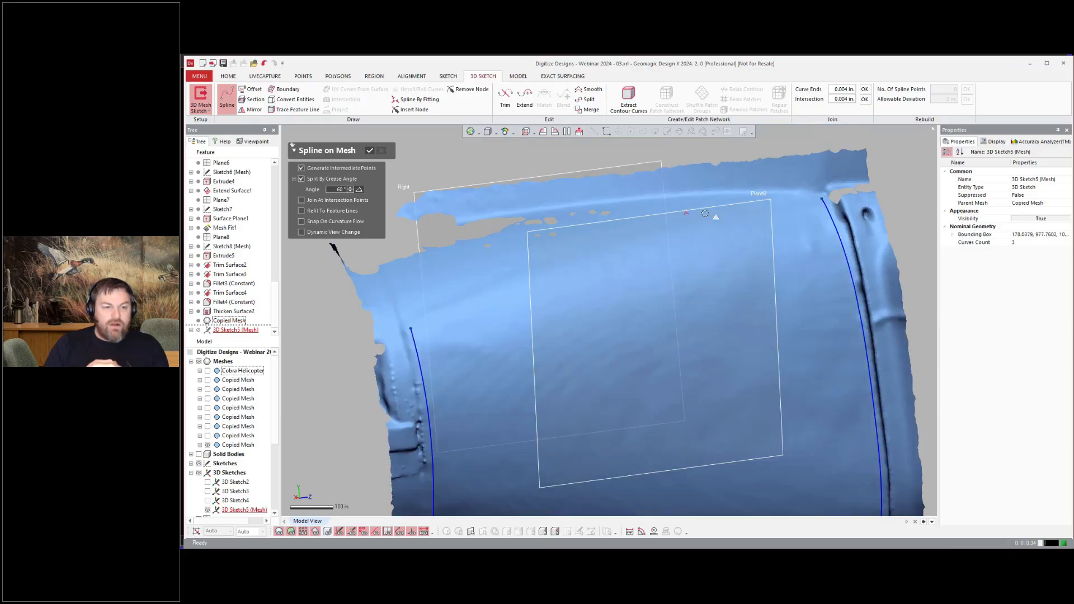
{"action": "right_click_drag", "start_coordinate": [705, 213], "coordinate": [856, 209]}
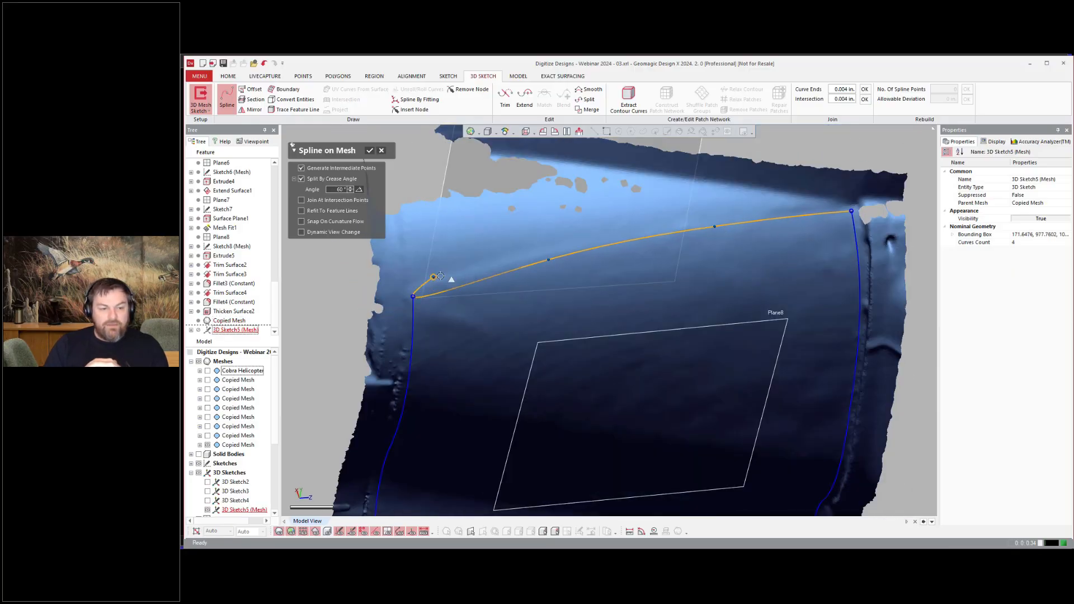
{"action": "key", "text": "Escape"}
{"action": "scroll", "coordinate": [440, 275], "scroll_direction": "down", "scroll_amount": 5}
{"action": "right_click_drag", "start_coordinate": [440, 276], "coordinate": [479, 328]}
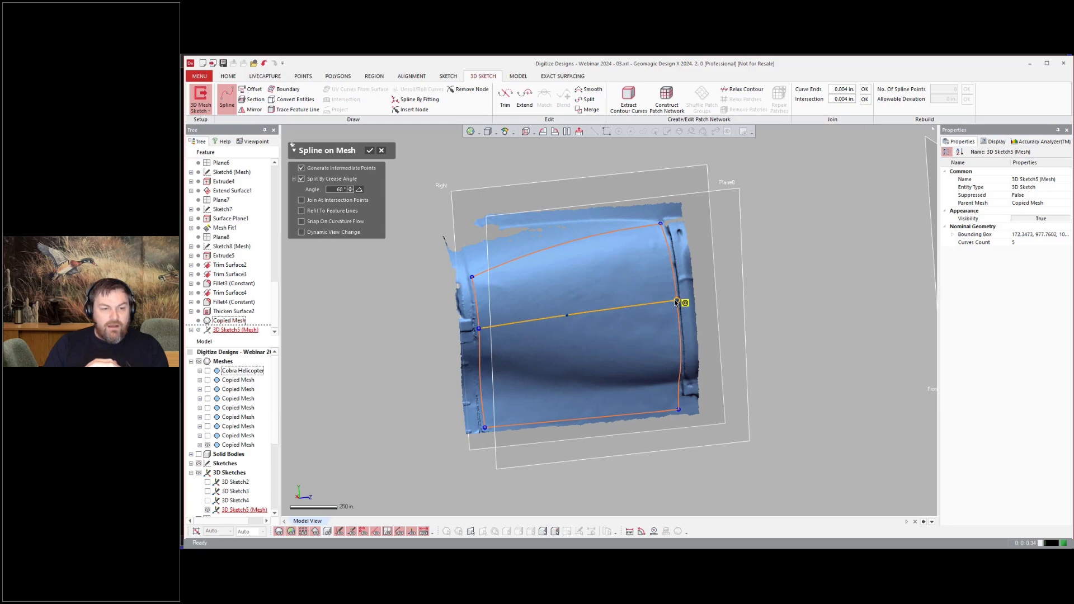
Step: Add two vertical splines across the panel to complete the curve network and finish drawing
{"action": "left_click", "coordinate": [571, 237]}
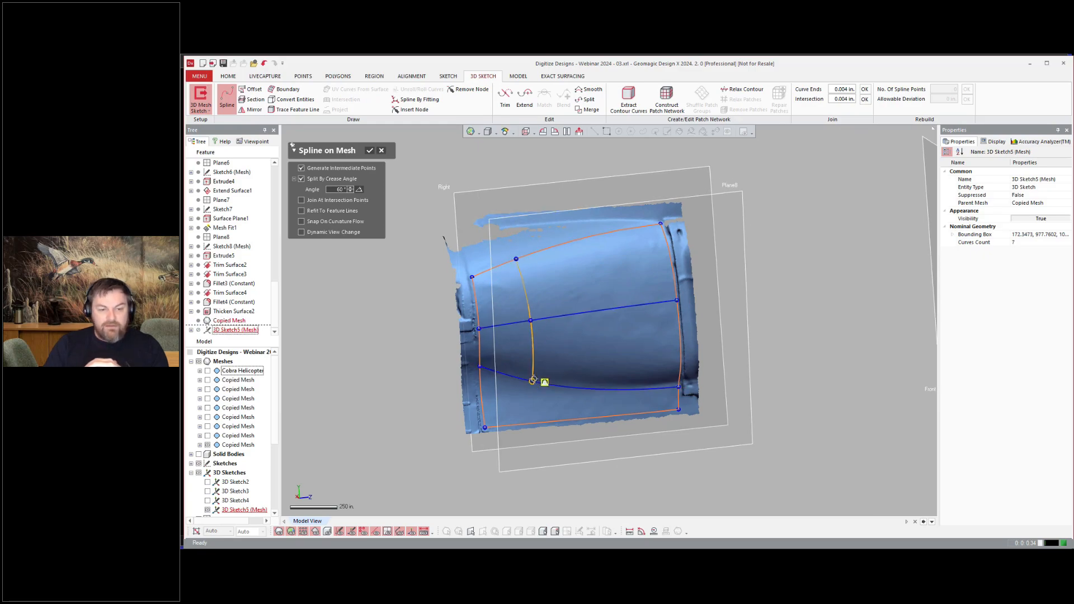
{"action": "left_click", "coordinate": [537, 423]}
{"action": "left_click", "coordinate": [602, 233]}
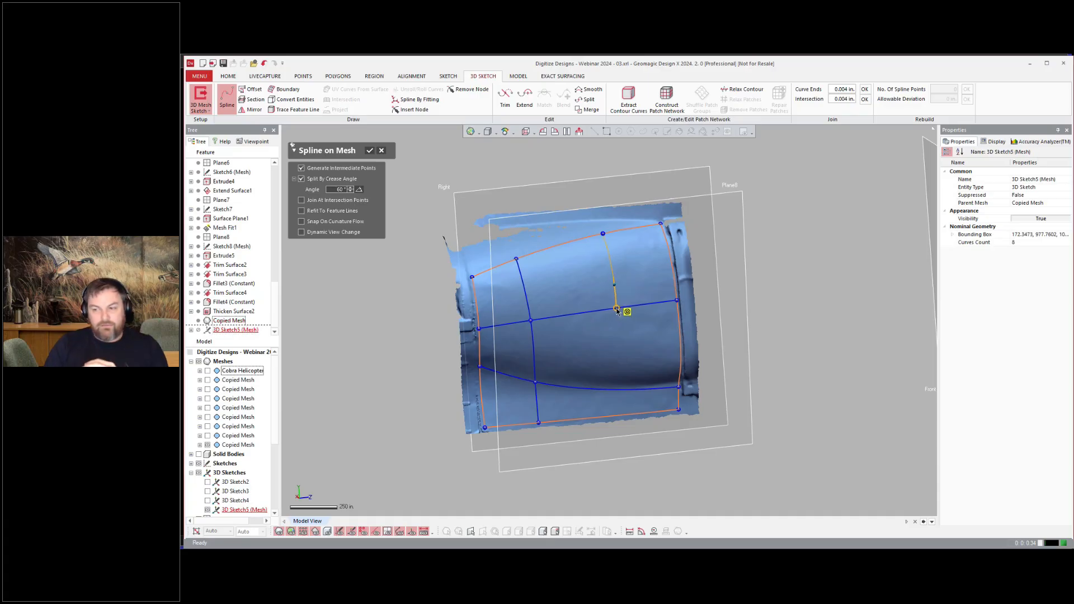
{"action": "right_click_drag", "start_coordinate": [697, 400], "coordinate": [707, 398]}
{"action": "left_click", "coordinate": [370, 150]}
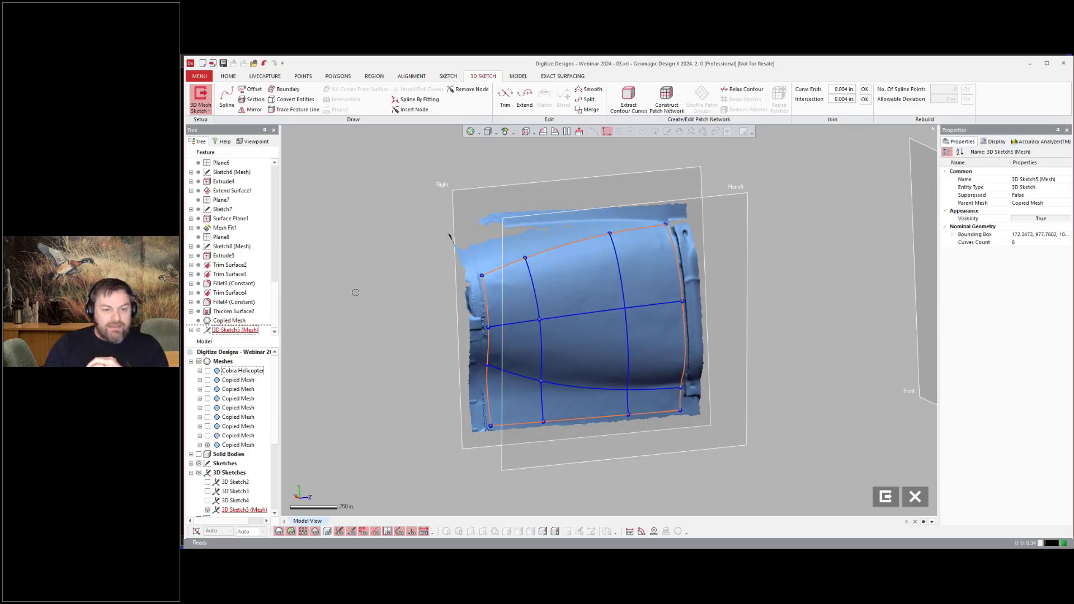
Step: Select all network curves and join their ends and intersections within 0.004 in
{"action": "key", "text": "ctrl+a"}
{"action": "left_click", "coordinate": [967, 99]}
{"action": "right_click_drag", "start_coordinate": [785, 201], "coordinate": [798, 175]}
{"action": "left_click_drag", "start_coordinate": [798, 173], "coordinate": [455, 444]}
{"action": "left_click", "coordinate": [864, 89]}
{"action": "right_click_drag", "start_coordinate": [829, 183], "coordinate": [830, 185]}
{"action": "scroll", "coordinate": [475, 280], "scroll_direction": "up", "scroll_amount": 3}
{"action": "right_click_drag", "start_coordinate": [419, 168], "coordinate": [397, 144]}
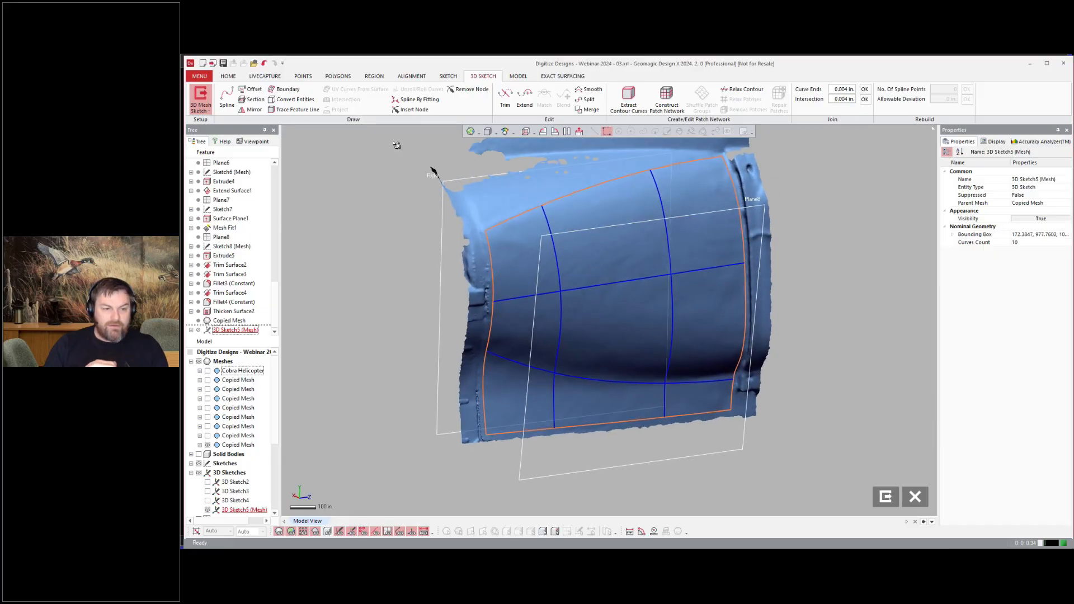
Step: Exit the sketch and open Legacy Boundary Fit on the curve network, removing the outer boundary loop
{"action": "left_click", "coordinate": [202, 96]}
{"action": "left_click", "coordinate": [202, 76]}
{"action": "mouse_move", "coordinate": [221, 168]}
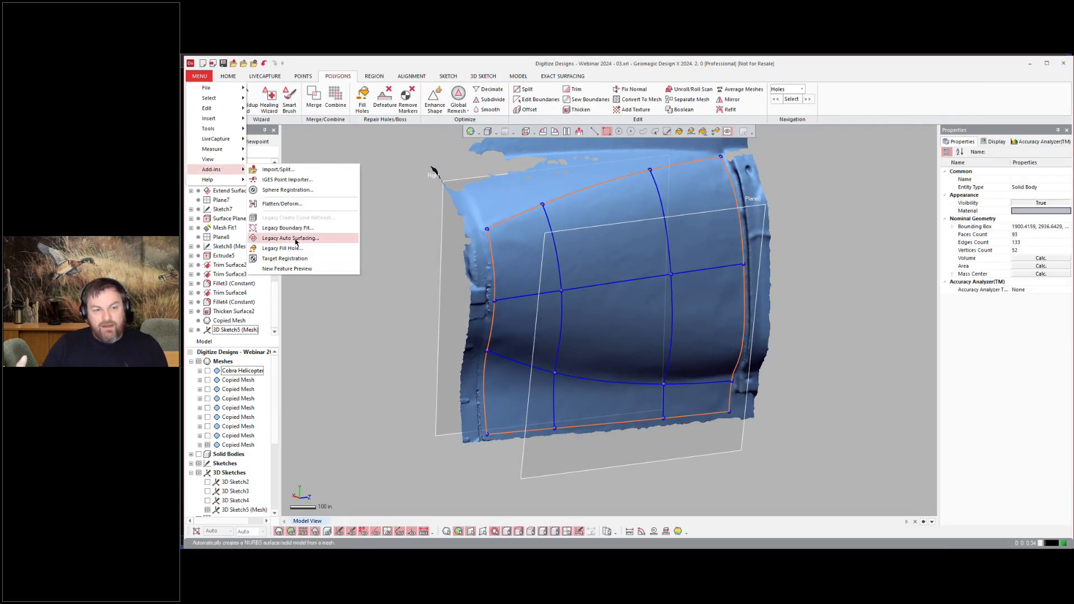
{"action": "left_click", "coordinate": [310, 238]}
{"action": "left_click", "coordinate": [232, 329]}
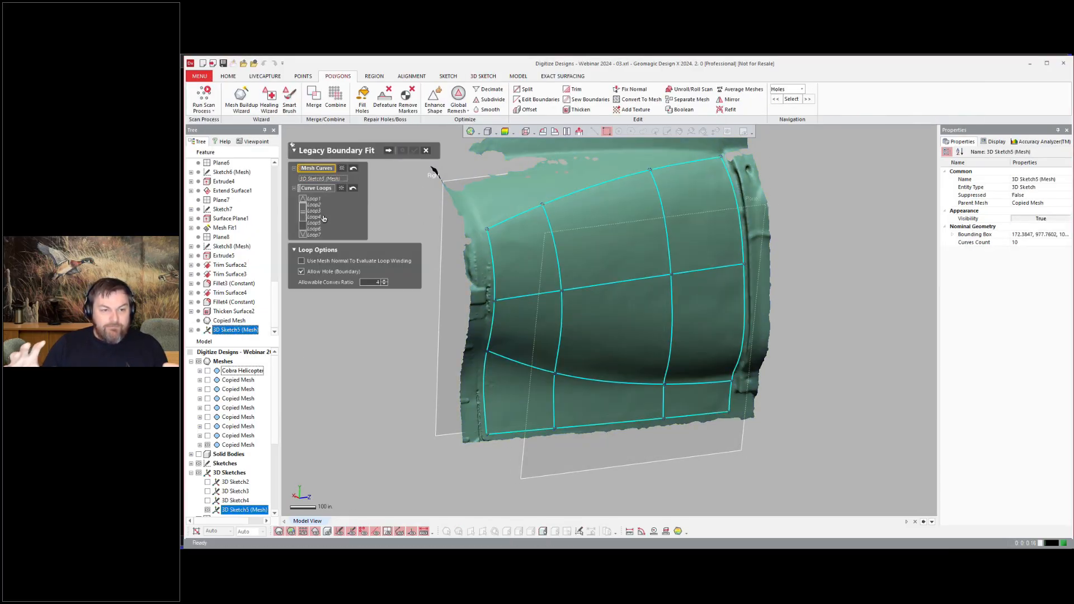
{"action": "left_click", "coordinate": [314, 199]}
{"action": "left_click", "coordinate": [316, 205]}
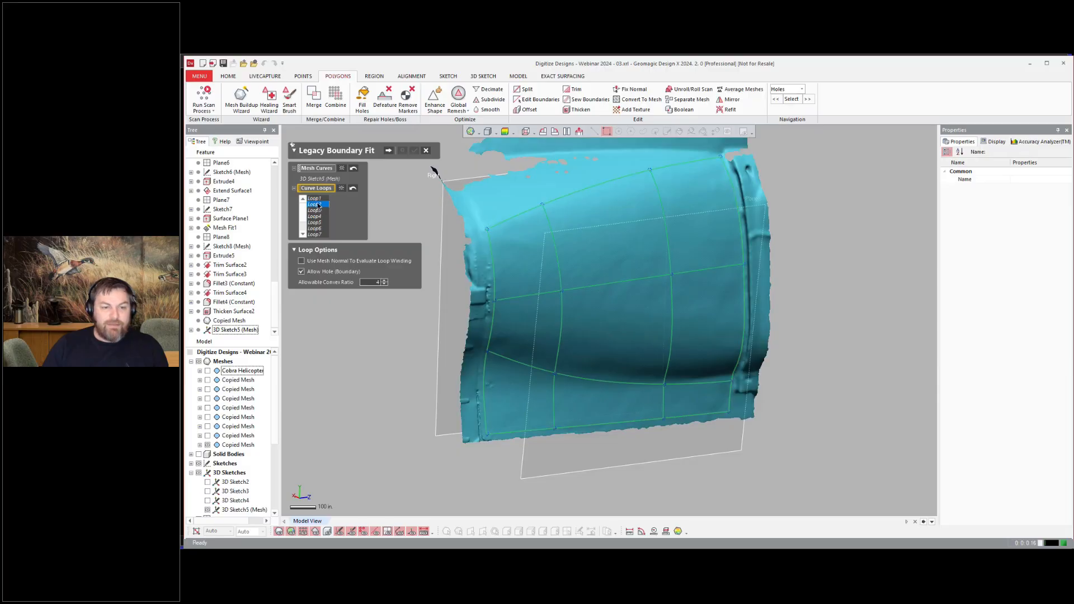
{"action": "key", "text": "Delete"}
Step: Fit the boundary surface with 10 by 10 control points in U and V
{"action": "right_click_drag", "start_coordinate": [901, 359], "coordinate": [830, 331]}
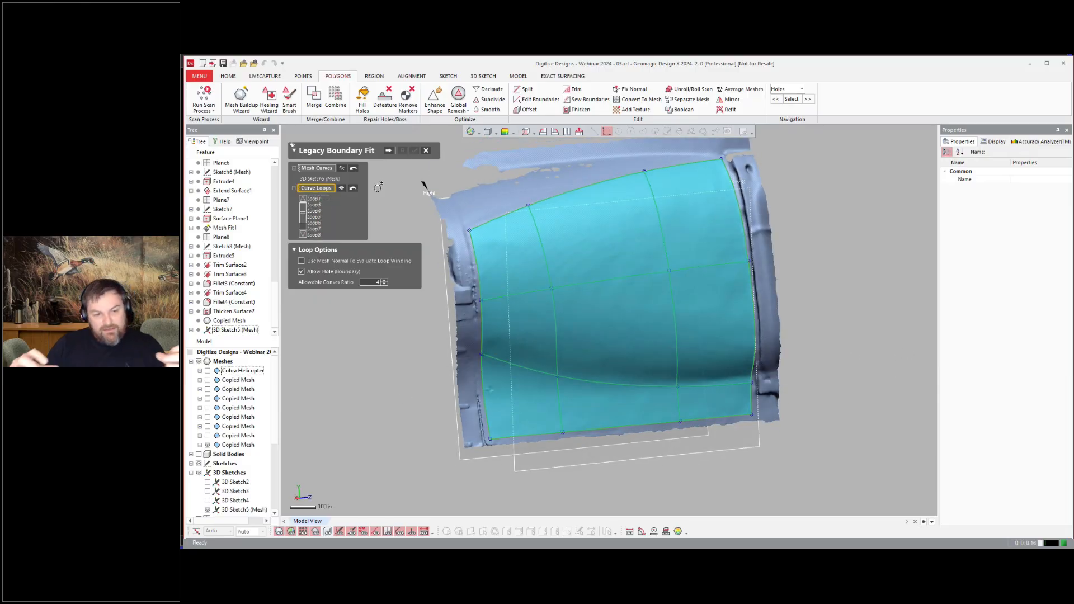
{"action": "left_click", "coordinate": [389, 151]}
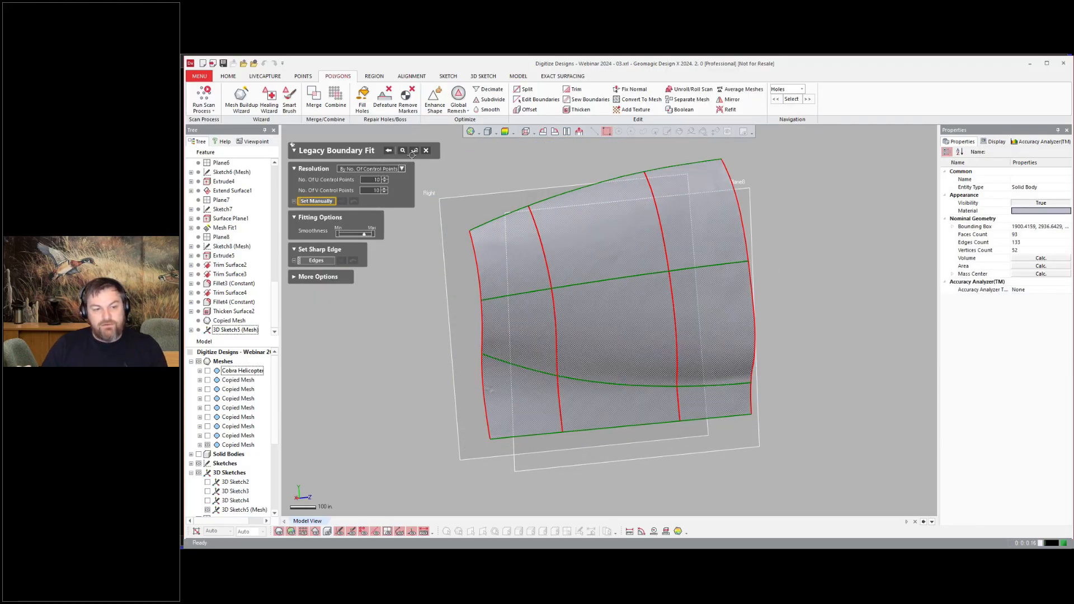
{"action": "left_click", "coordinate": [414, 149]}
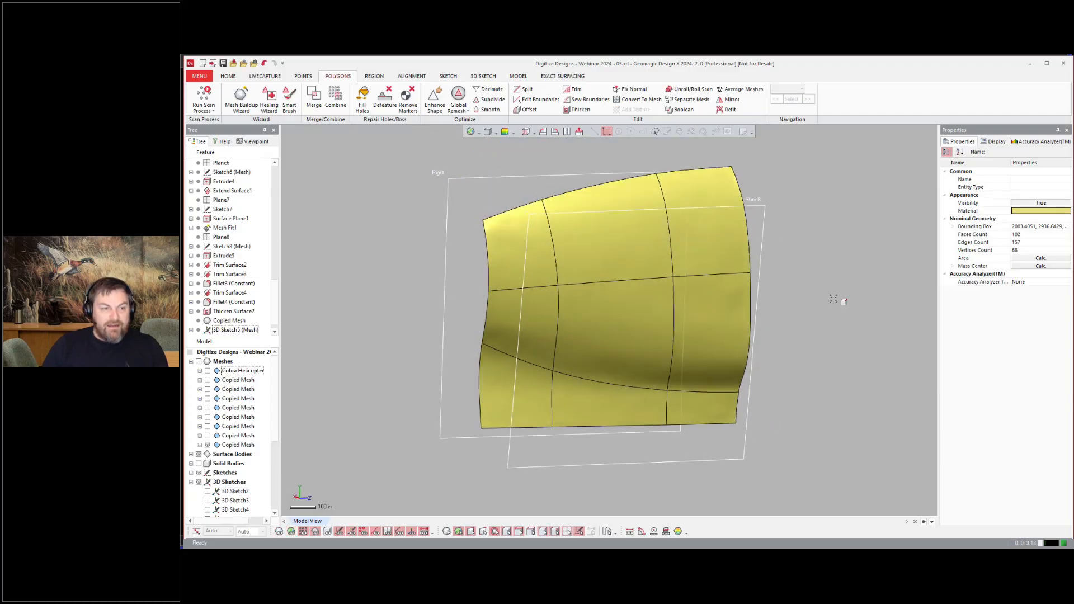
Step: Reopen the Boundary Fit feature and recompute the panel surface
{"action": "right_click_drag", "start_coordinate": [833, 299], "coordinate": [822, 298]}
{"action": "scroll", "coordinate": [229, 328], "scroll_direction": "down", "scroll_amount": 1}
{"action": "double_click", "coordinate": [228, 329]}
{"action": "left_click", "coordinate": [389, 151]}
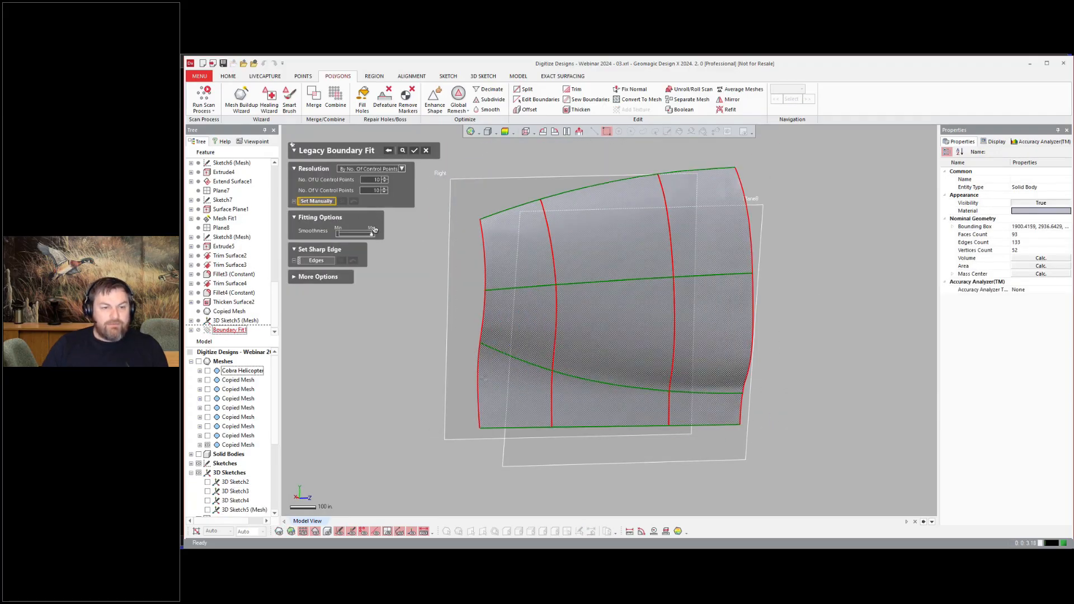
{"action": "left_click", "coordinate": [414, 151]}
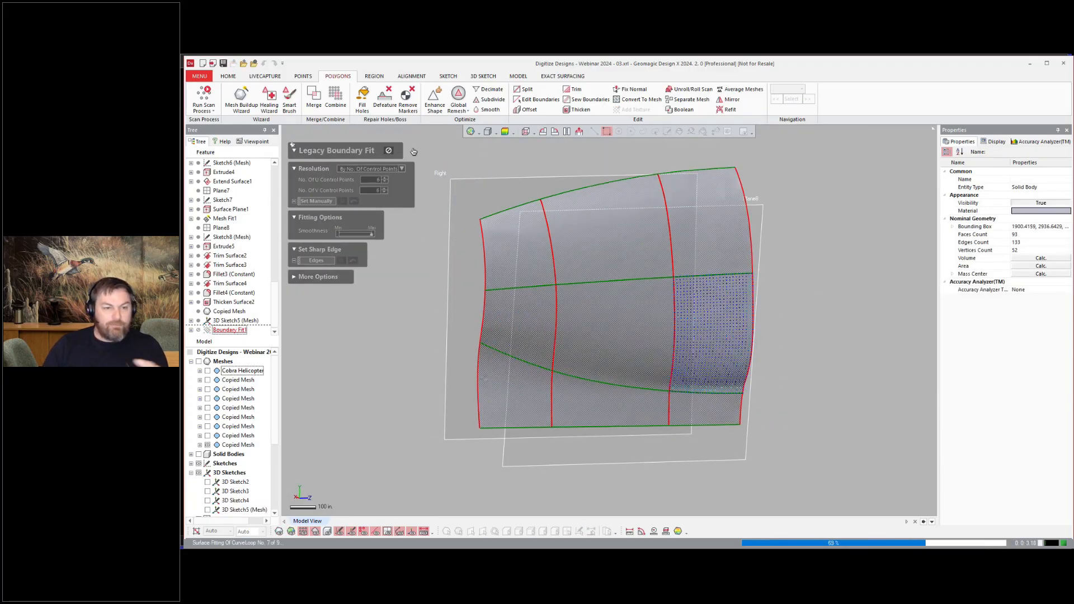
{"action": "right_click_drag", "start_coordinate": [850, 455], "coordinate": [892, 318]}
{"action": "scroll", "coordinate": [865, 350], "scroll_direction": "up", "scroll_amount": 1}
{"action": "key", "text": "ctrl+1"}
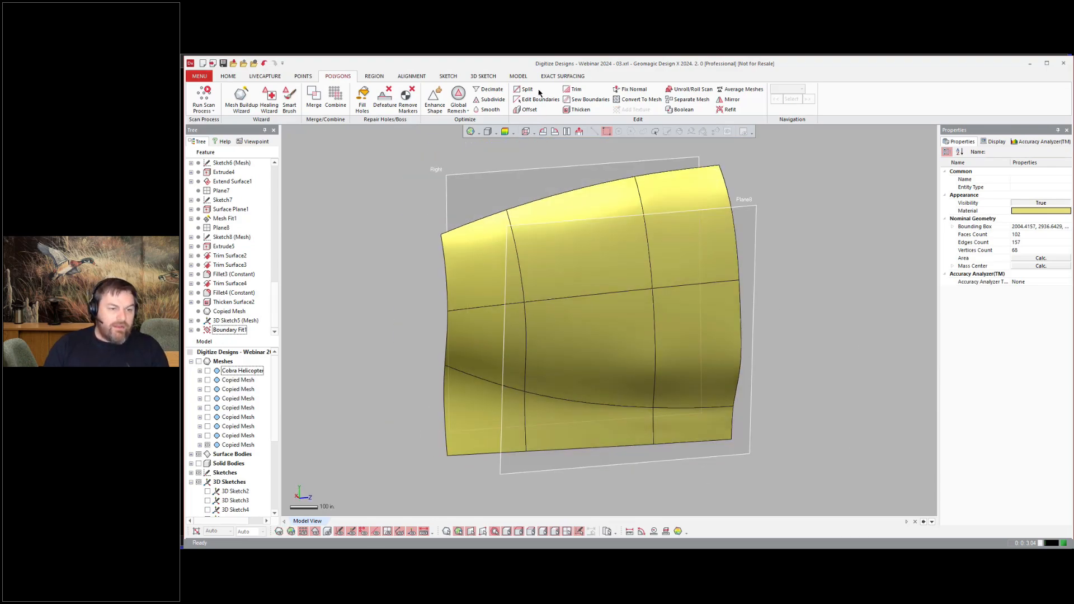
Step: Extend all boundary edges of the fitted panel surface by 10 in
{"action": "left_click", "coordinate": [518, 76]}
{"action": "left_click", "coordinate": [792, 99]}
{"action": "left_click", "coordinate": [695, 169]}
{"action": "left_click", "coordinate": [560, 196]}
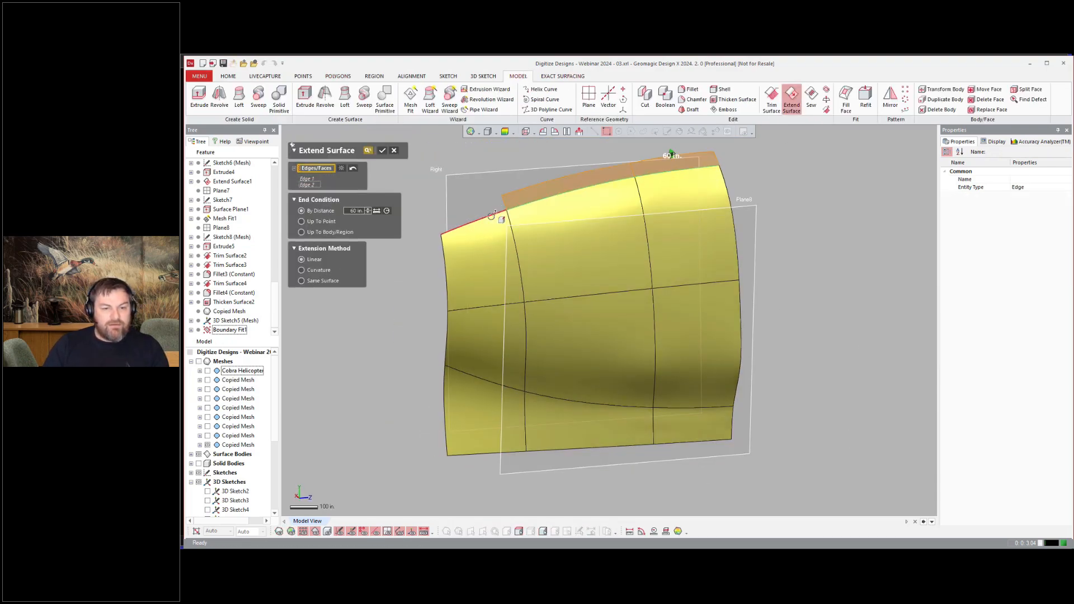
{"action": "left_click", "coordinate": [486, 217]}
{"action": "left_click", "coordinate": [445, 274]}
{"action": "left_click", "coordinate": [448, 335]}
{"action": "left_click", "coordinate": [446, 408]}
{"action": "left_click", "coordinate": [486, 452]}
{"action": "left_click", "coordinate": [542, 449]}
{"action": "left_click", "coordinate": [694, 442]}
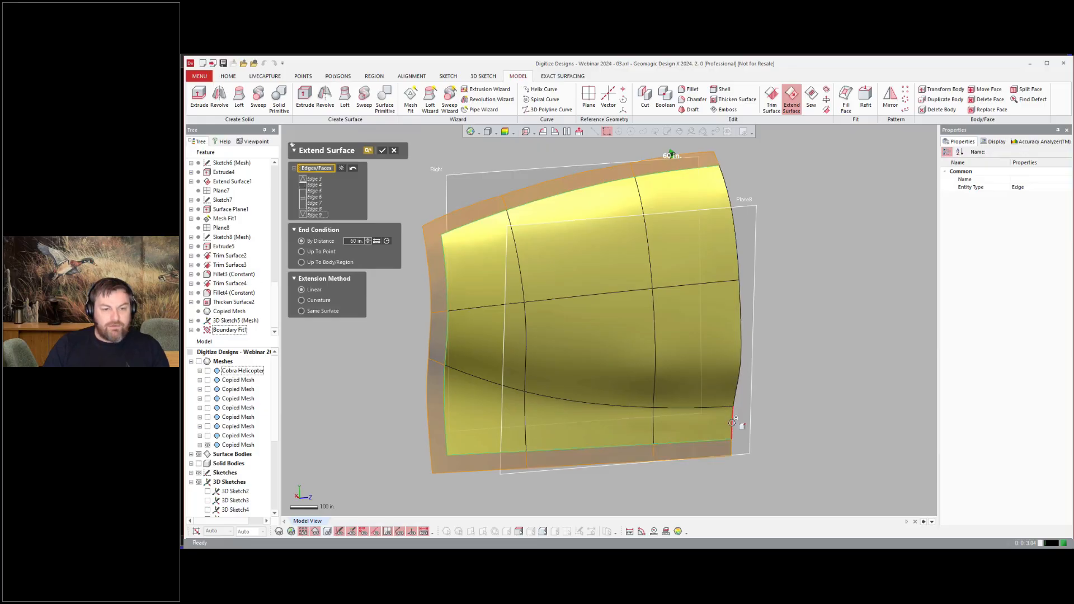
{"action": "left_click", "coordinate": [732, 422]}
{"action": "left_click", "coordinate": [739, 364]}
{"action": "left_click", "coordinate": [736, 241]}
{"action": "double_click", "coordinate": [355, 241]}
{"action": "type", "text": "10"}
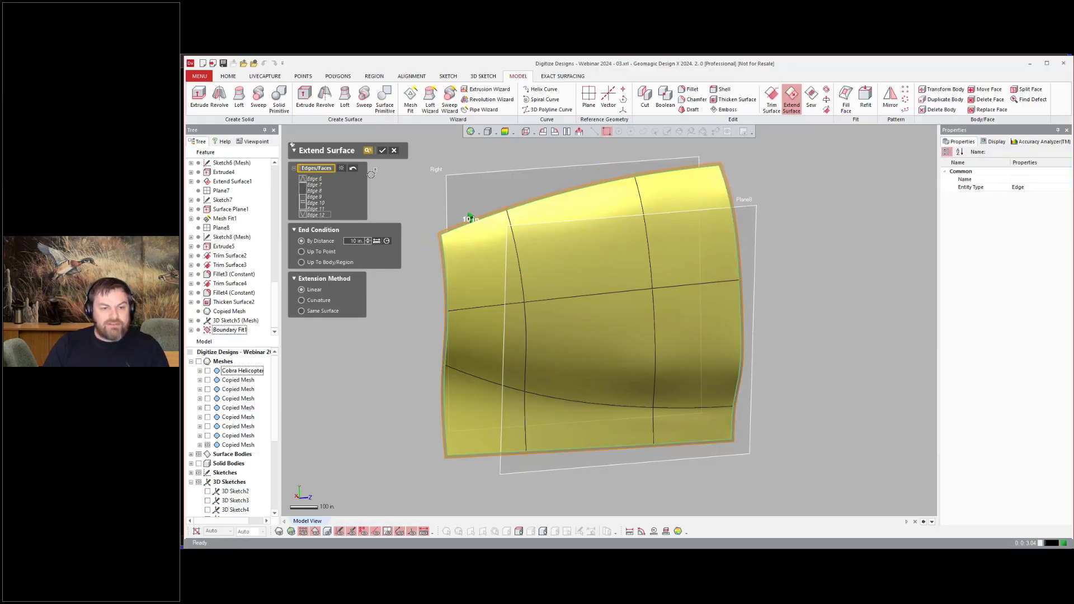
{"action": "left_click", "coordinate": [382, 150]}
Step: Thicken the extended panel surface into a solid
{"action": "left_click", "coordinate": [734, 99]}
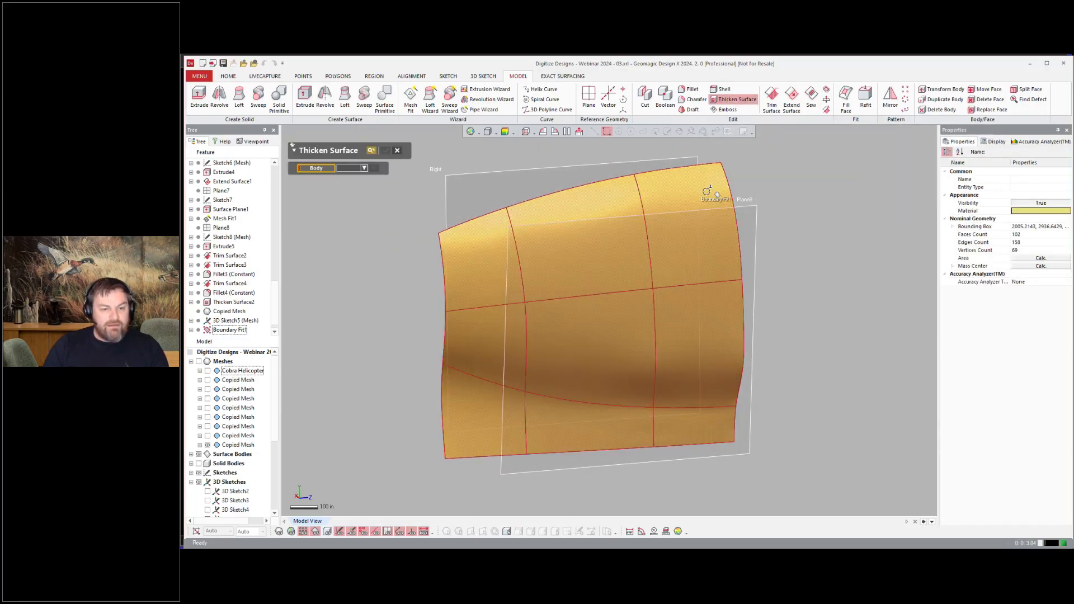
{"action": "left_click", "coordinate": [706, 192]}
{"action": "right_click_drag", "start_coordinate": [707, 192], "coordinate": [536, 223]}
{"action": "scroll", "coordinate": [537, 224], "scroll_direction": "up", "scroll_amount": 3}
{"action": "left_click", "coordinate": [317, 218]}
{"action": "left_click", "coordinate": [386, 150]}
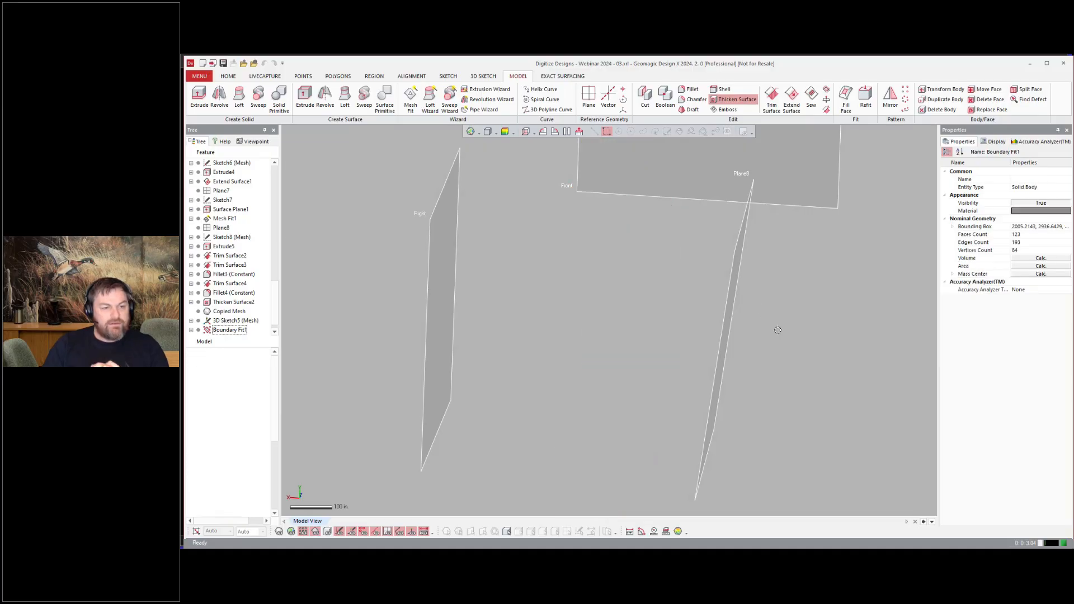
Step: Switch display modes and show the helicopter scan to compare the thickened panel against it
{"action": "key", "text": "ctrl+4"}
{"action": "right_click_drag", "start_coordinate": [657, 372], "coordinate": [721, 310]}
{"action": "key", "text": "ctrl+5"}
{"action": "scroll", "coordinate": [579, 377], "scroll_direction": "down", "scroll_amount": 4}
{"action": "key", "text": "ctrl+1"}
{"action": "scroll", "coordinate": [721, 309], "scroll_direction": "down", "scroll_amount": 3}
{"action": "left_click", "coordinate": [207, 370]}
{"action": "scroll", "coordinate": [513, 292], "scroll_direction": "up", "scroll_amount": 4}
{"action": "right_click_drag", "start_coordinate": [545, 296], "coordinate": [523, 304]}
{"action": "scroll", "coordinate": [513, 292], "scroll_direction": "up", "scroll_amount": 3}
{"action": "scroll", "coordinate": [522, 304], "scroll_direction": "down", "scroll_amount": 1}
{"action": "scroll", "coordinate": [226, 316], "scroll_direction": "down", "scroll_amount": 1}
Step: Reopen the panel's Extend Surface feature and re-apply it
{"action": "double_click", "coordinate": [227, 321]}
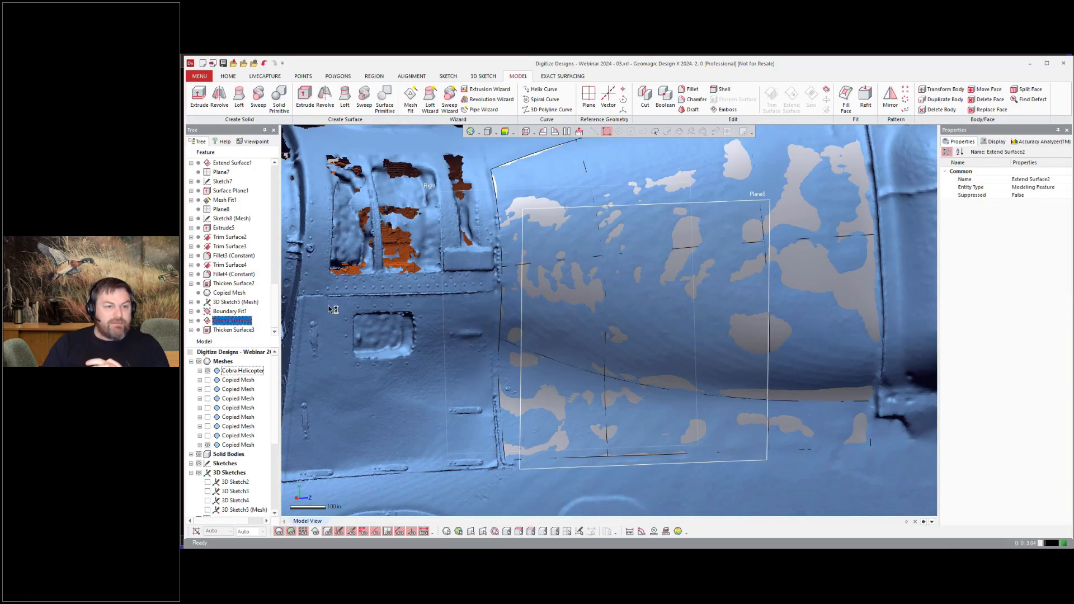
{"action": "left_click", "coordinate": [382, 150]}
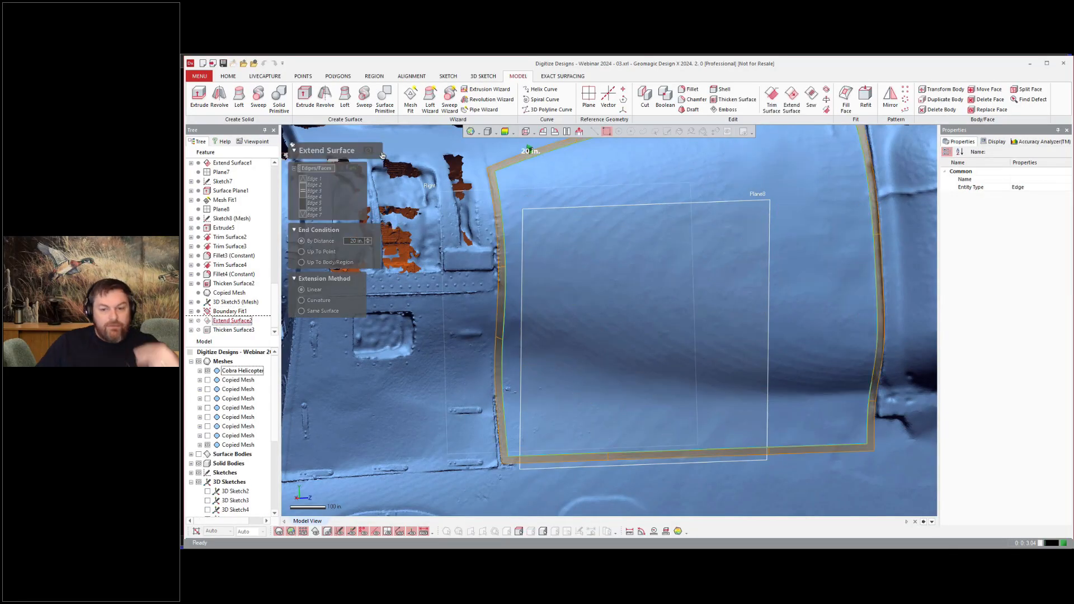